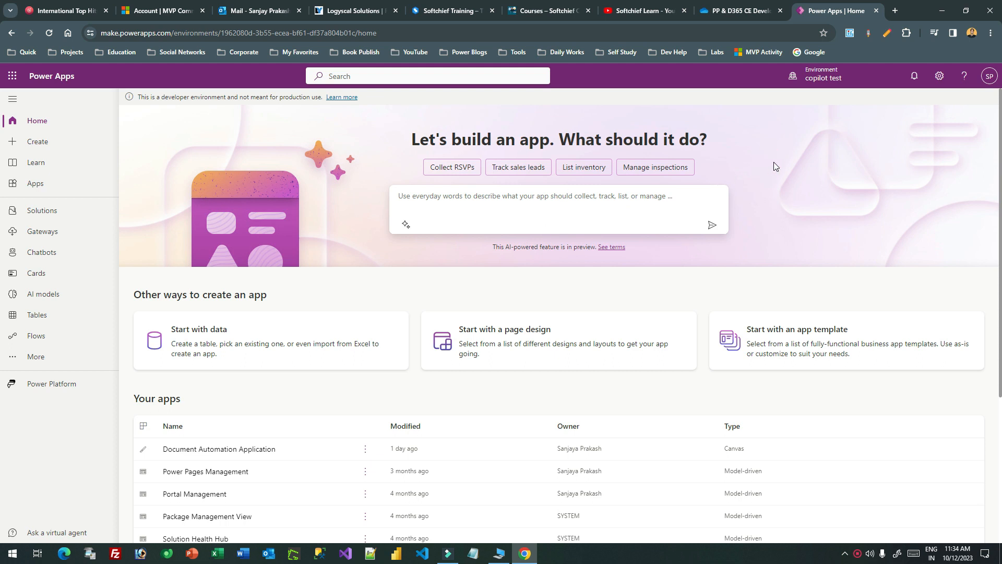
pyautogui.click(16, 78)
pyautogui.click(110, 136)
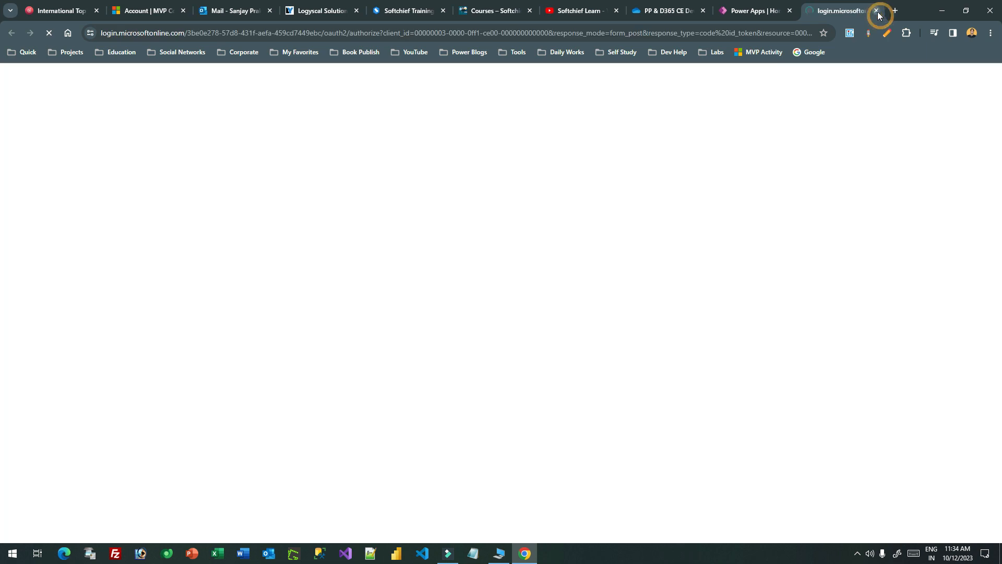
pyautogui.click(877, 11)
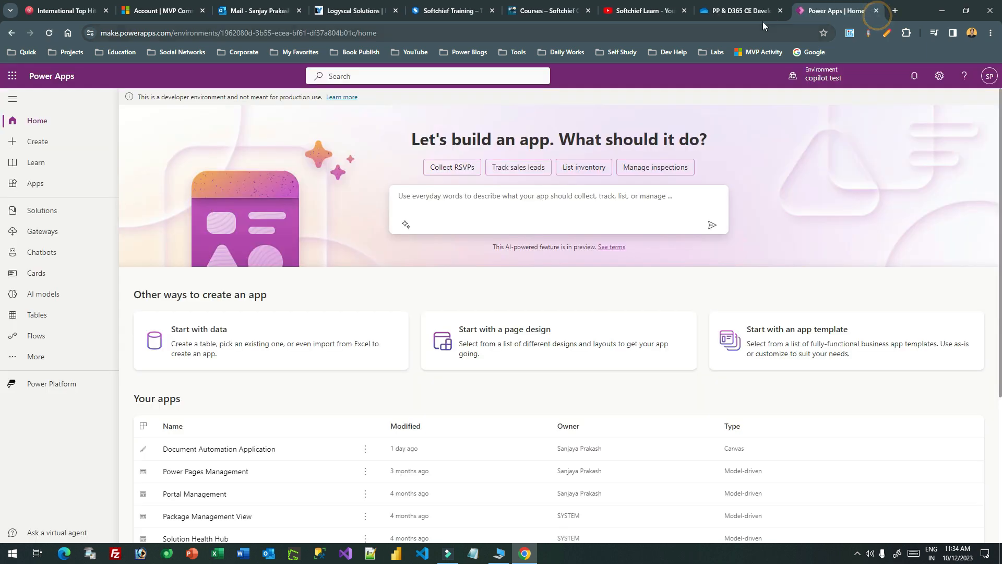
# Open SharePoint from the Microsoft 365 apps and start creating a new team site.
pyautogui.click(15, 79)
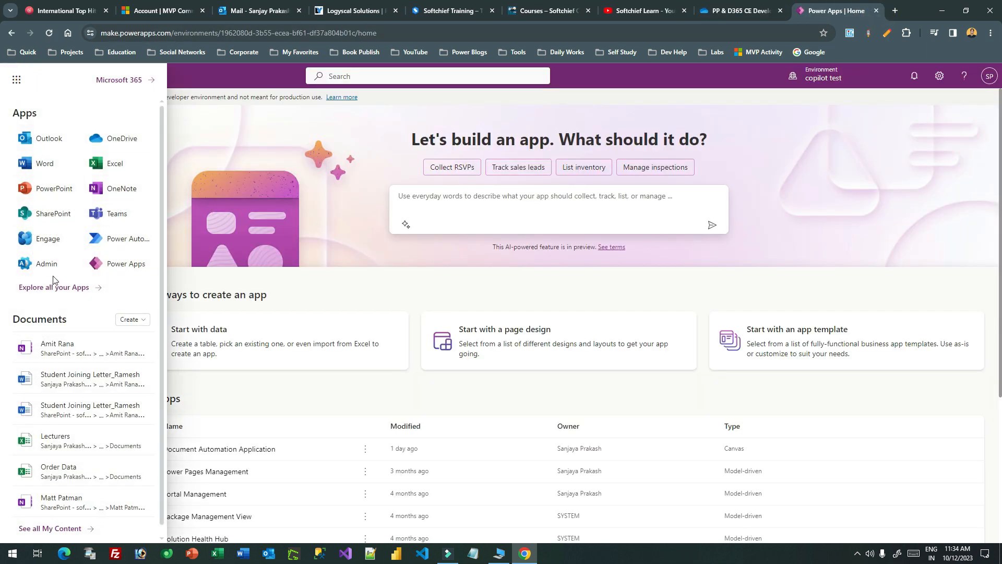
pyautogui.click(50, 214)
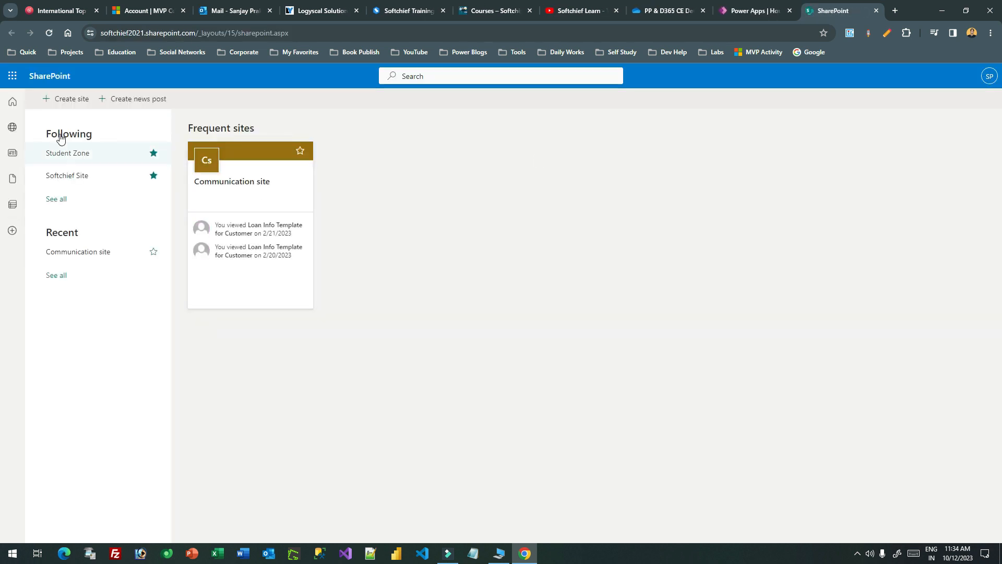
pyautogui.click(77, 99)
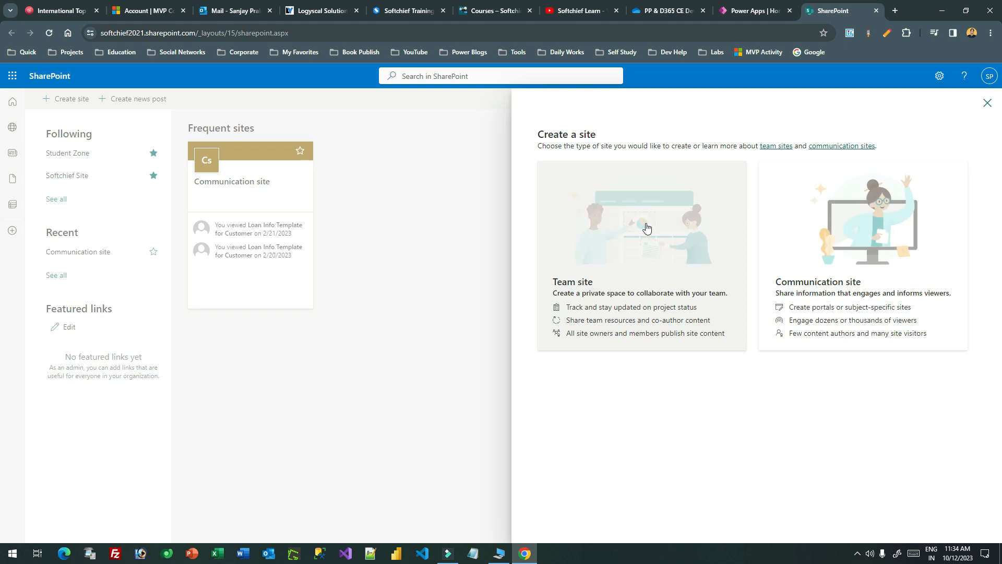
pyautogui.click(648, 253)
# Name the new team site "Expense Tracking" and set its privacy to Public - anyone in the organization can access this site.
pyautogui.click(818, 178)
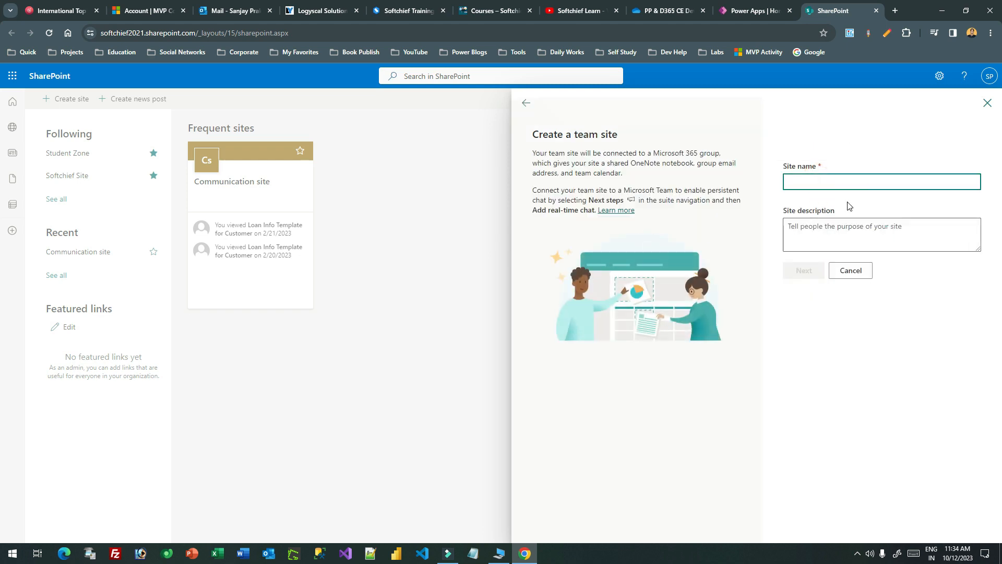
pyautogui.write('Expense Tracking')
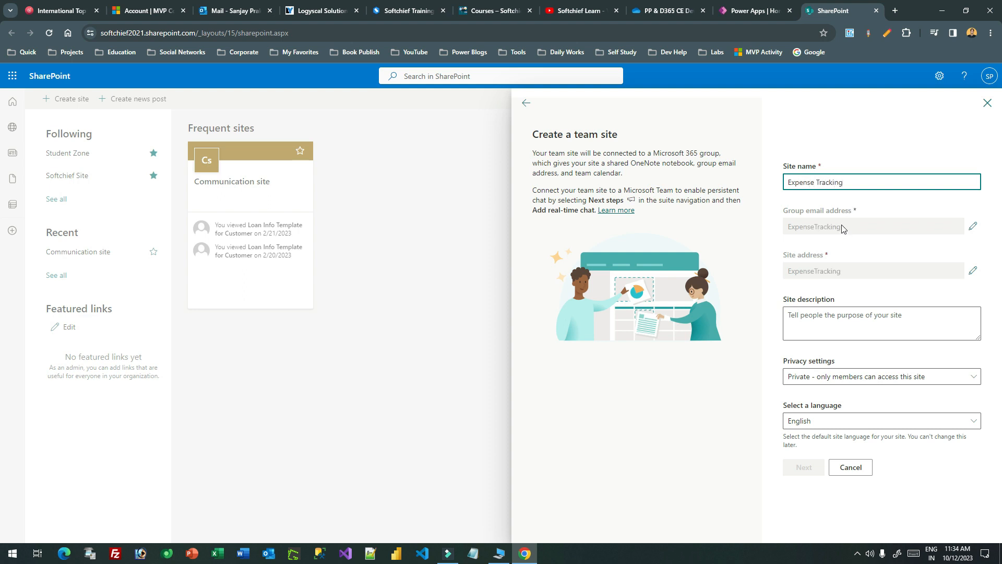
pyautogui.click(841, 224)
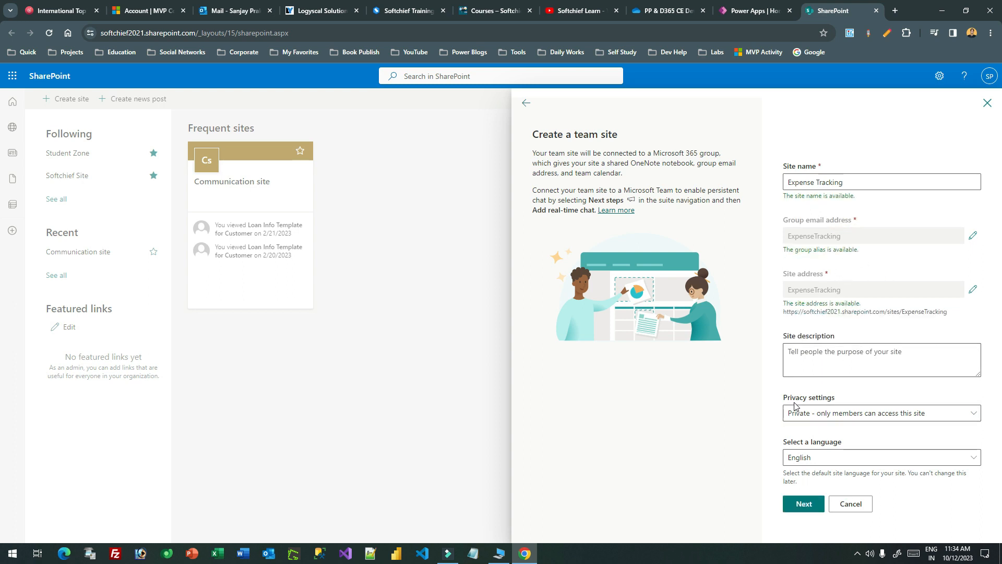
pyautogui.click(825, 411)
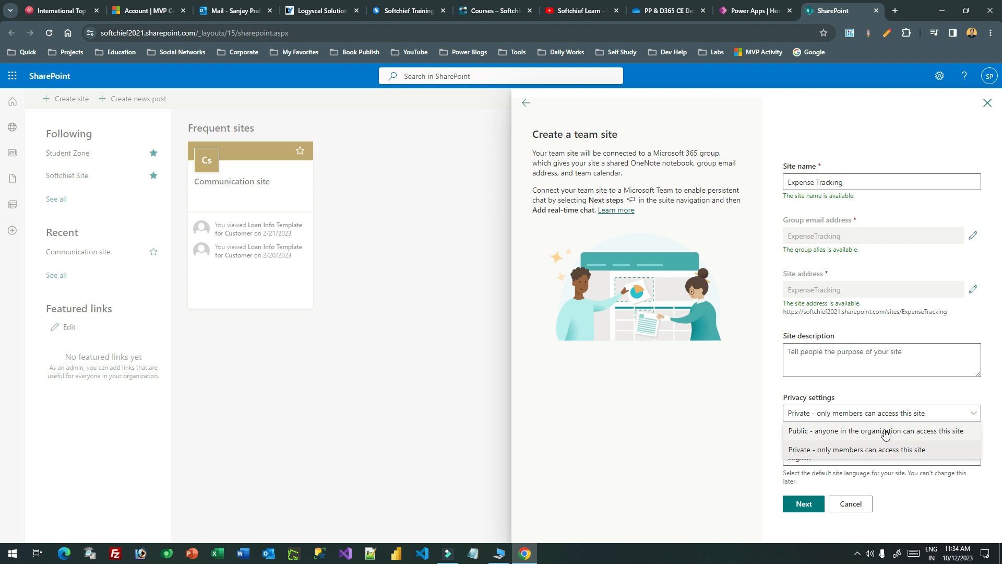
pyautogui.click(869, 433)
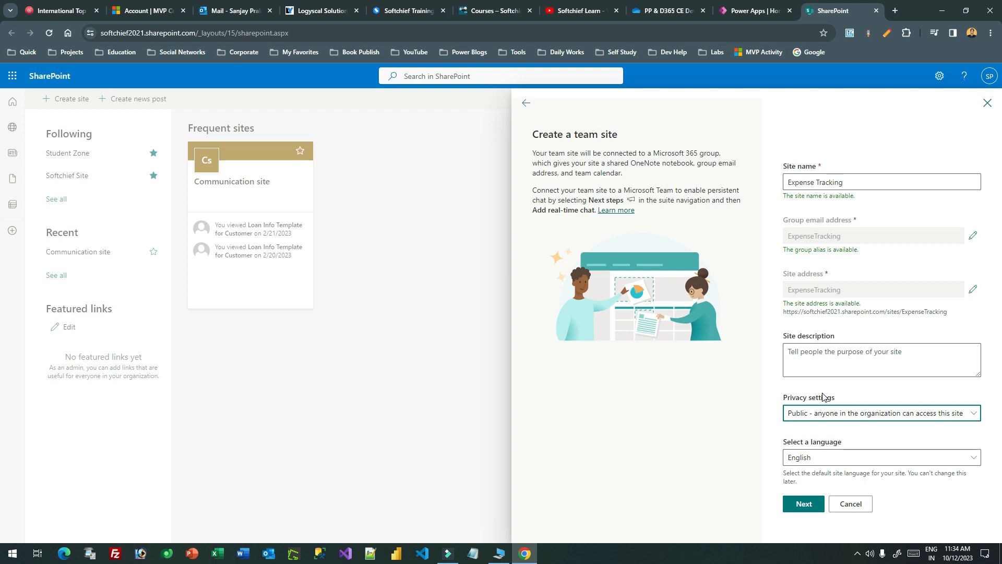
# Change the site name to "Travel Expense Tracking", finish creating the site without adding members, and dismiss the template suggestion.
pyautogui.click(789, 182)
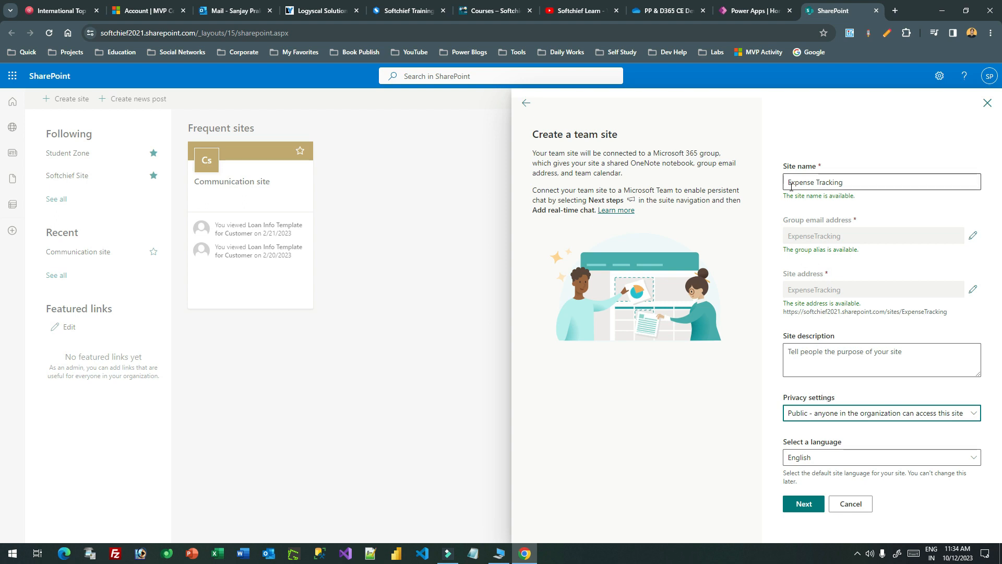
pyautogui.write('Travel')
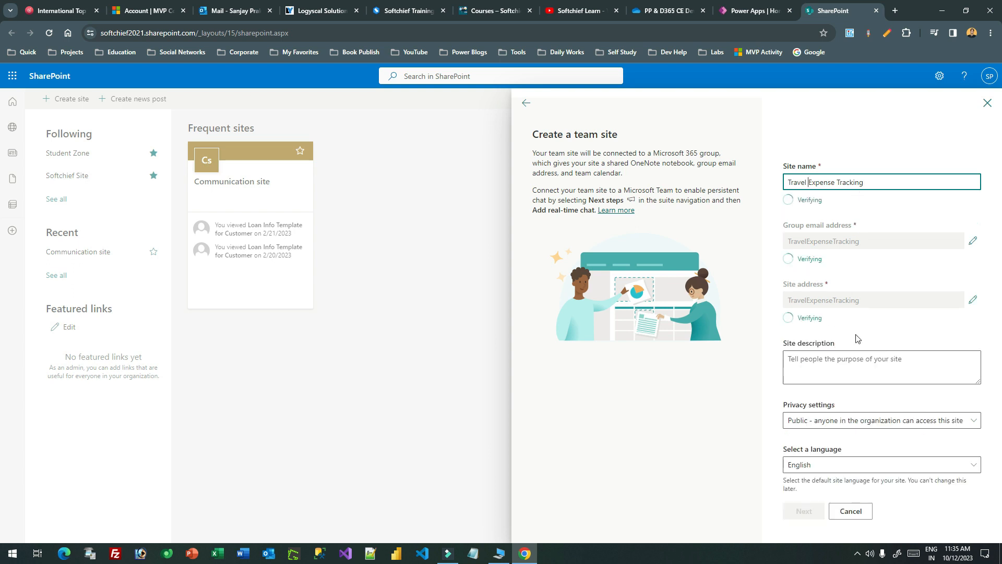
pyautogui.click(857, 264)
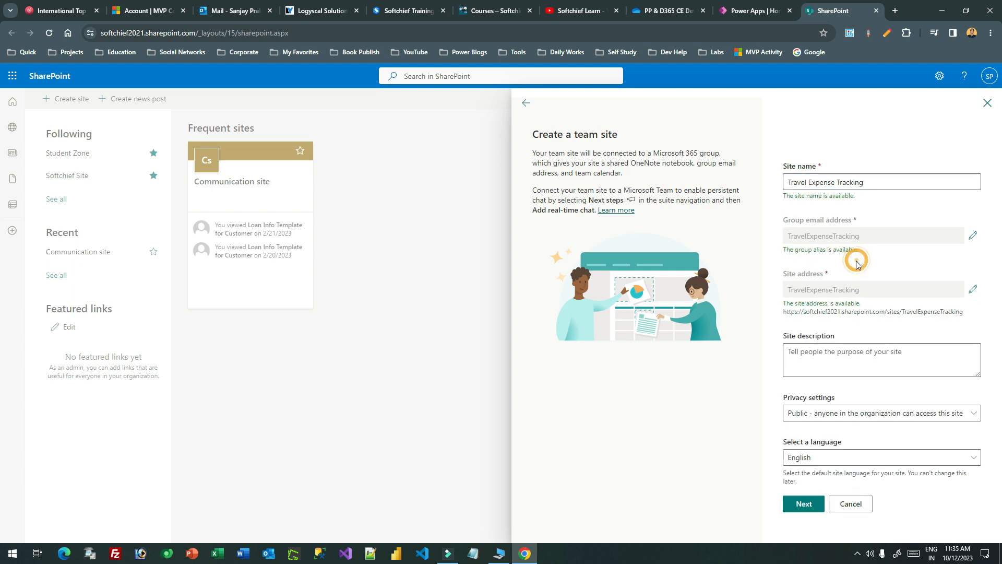
pyautogui.click(803, 504)
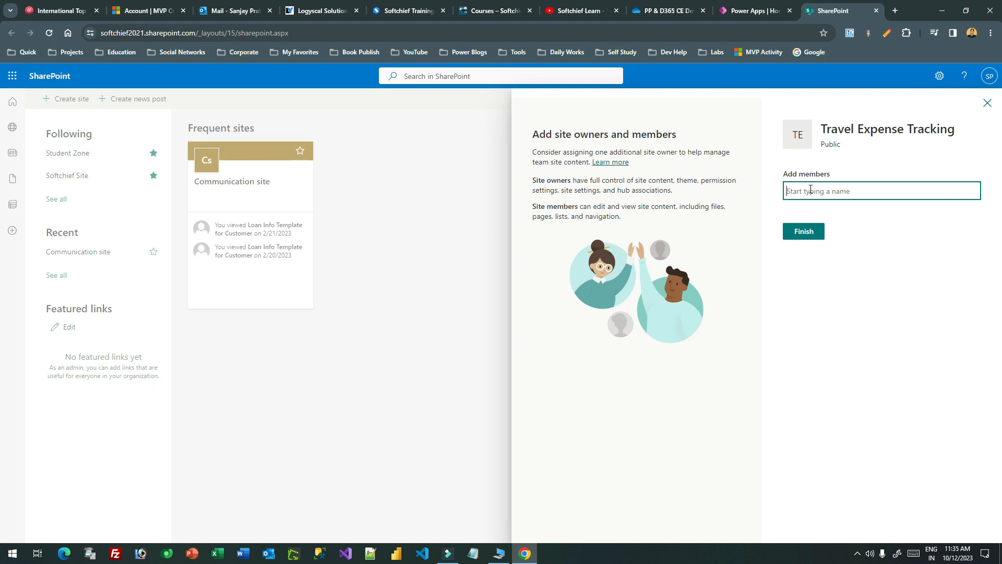
pyautogui.click(809, 236)
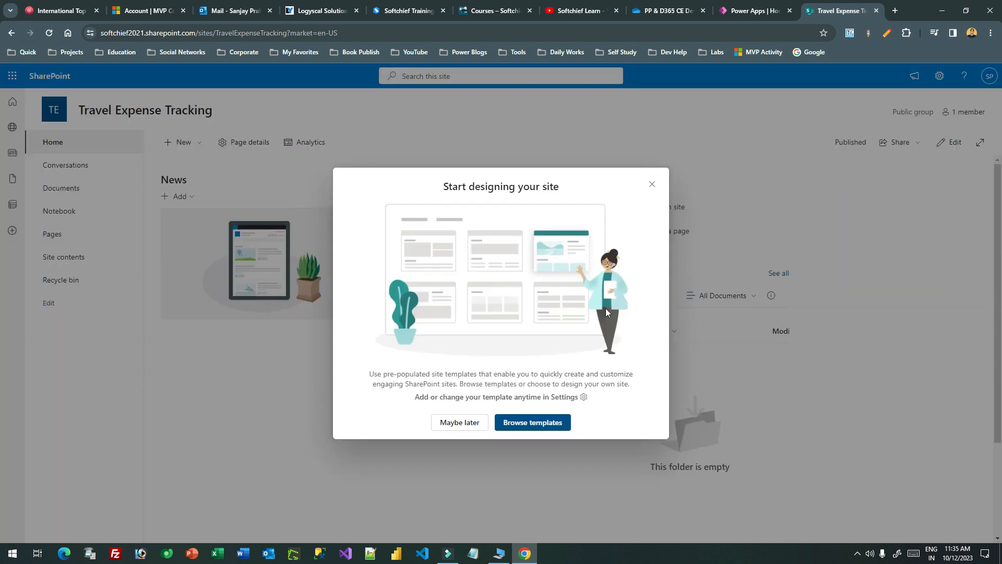
pyautogui.click(651, 184)
# Create a blank list named "Travel Expenses" on the site, leaving its description empty.
pyautogui.click(172, 148)
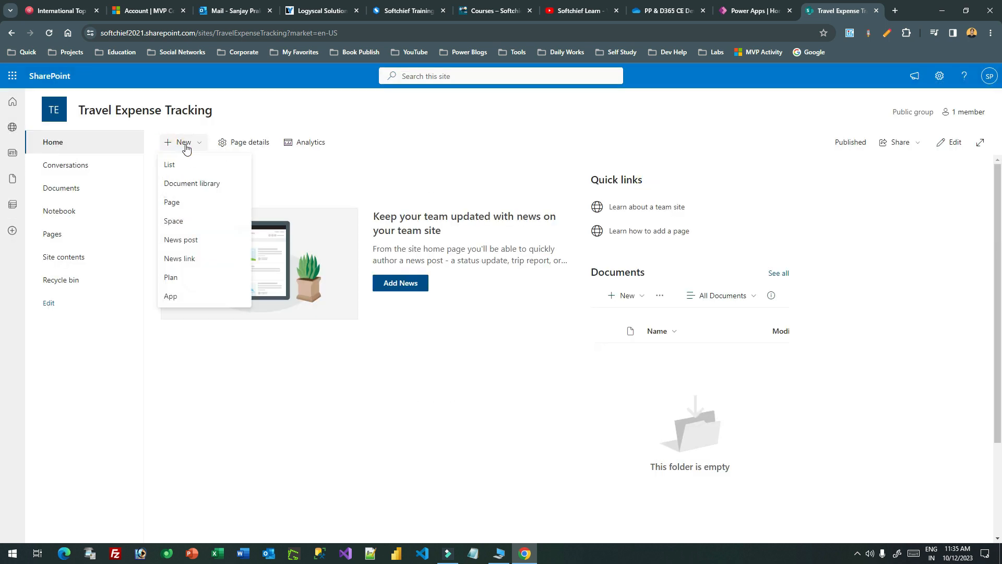
pyautogui.click(188, 165)
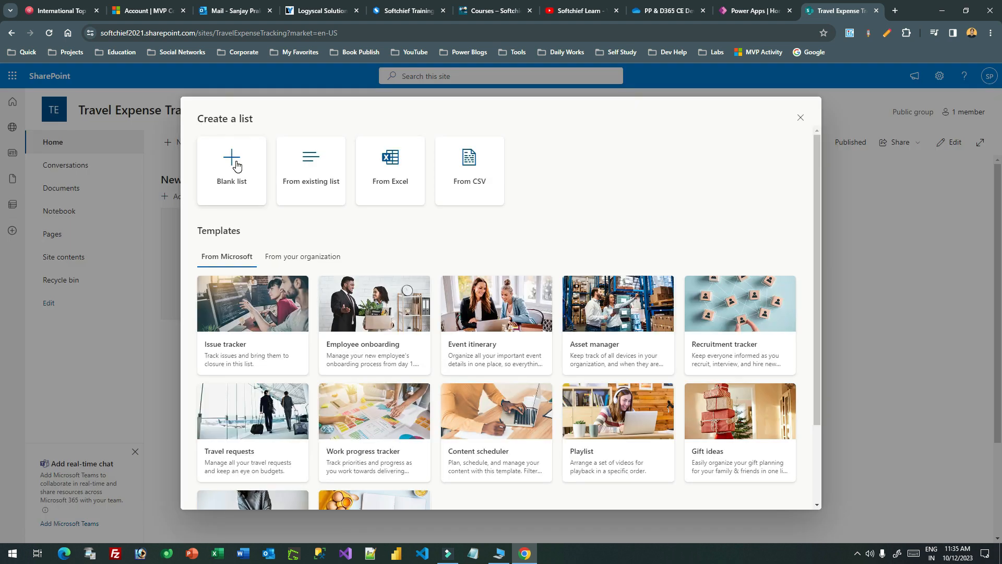
pyautogui.click(236, 165)
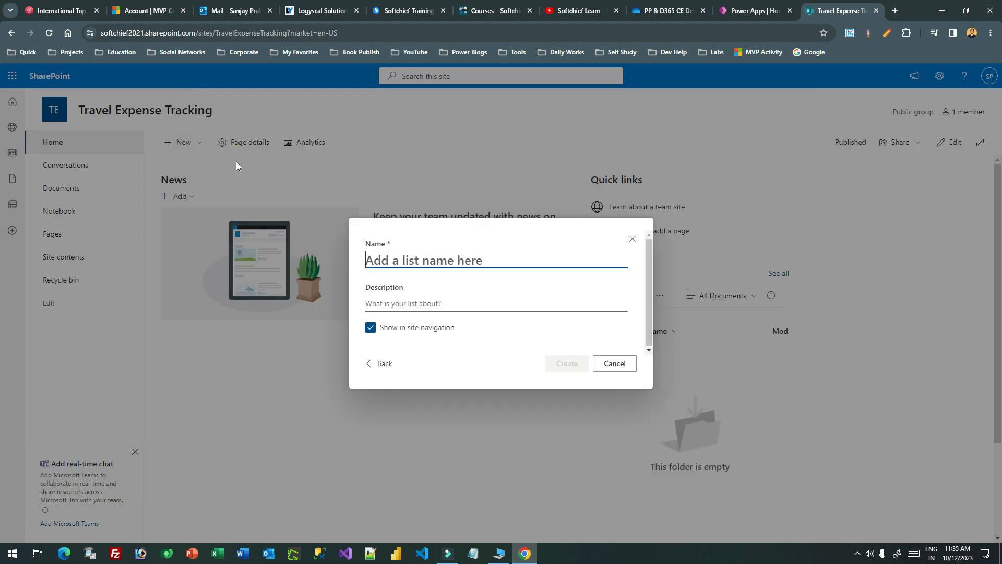
pyautogui.click(414, 255)
pyautogui.write('Travel Expenses')
pyautogui.click(433, 298)
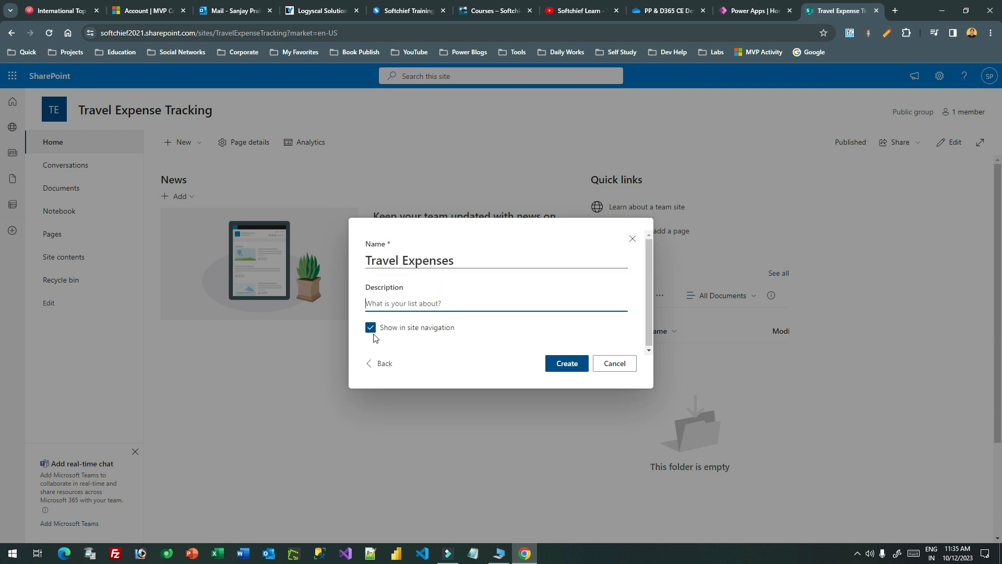
pyautogui.click(566, 362)
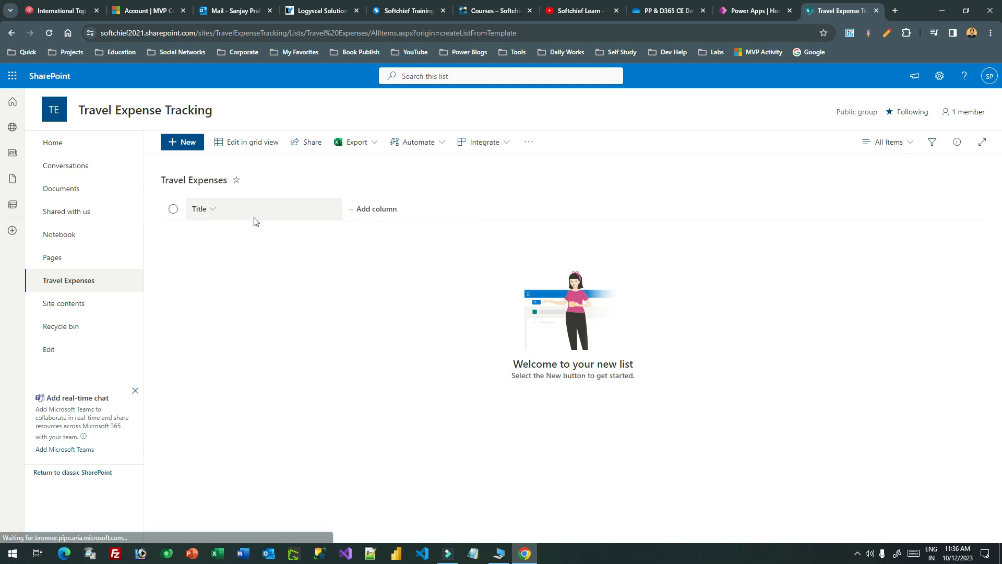
# Add a Currency column named "Amount" to the Travel Expenses list.
pyautogui.click(391, 209)
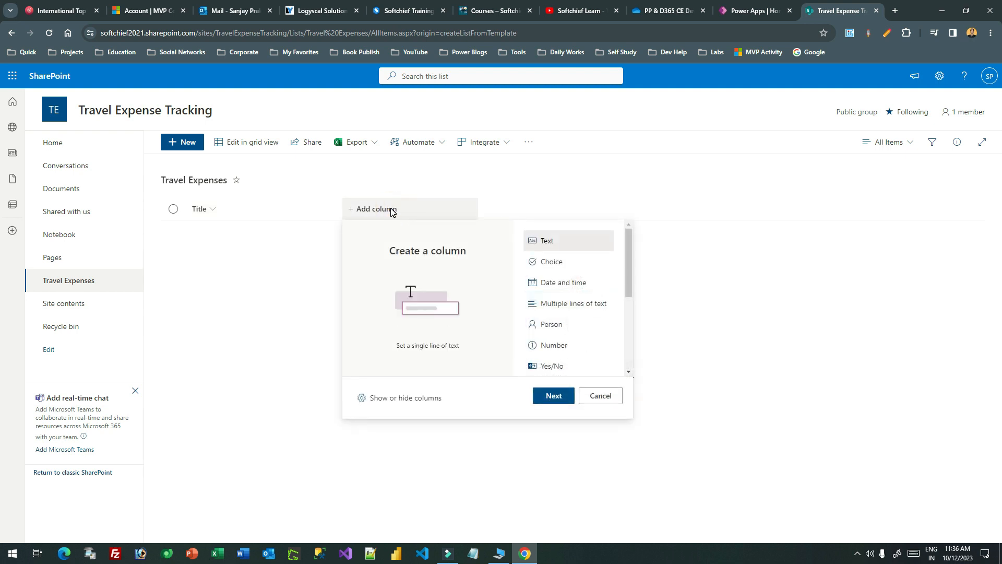
pyautogui.moveTo(627, 277); pyautogui.dragTo(628, 347)
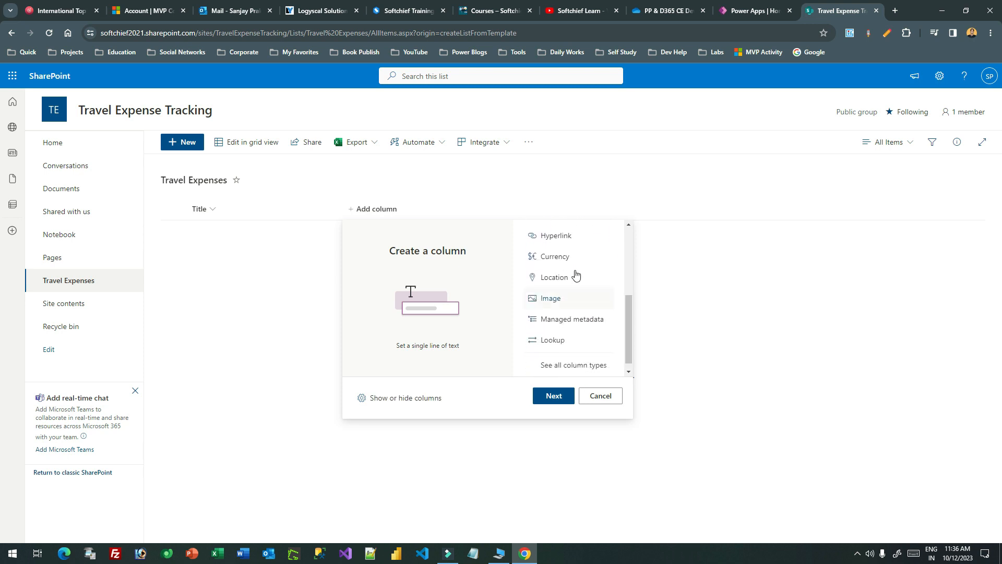
pyautogui.click(554, 255)
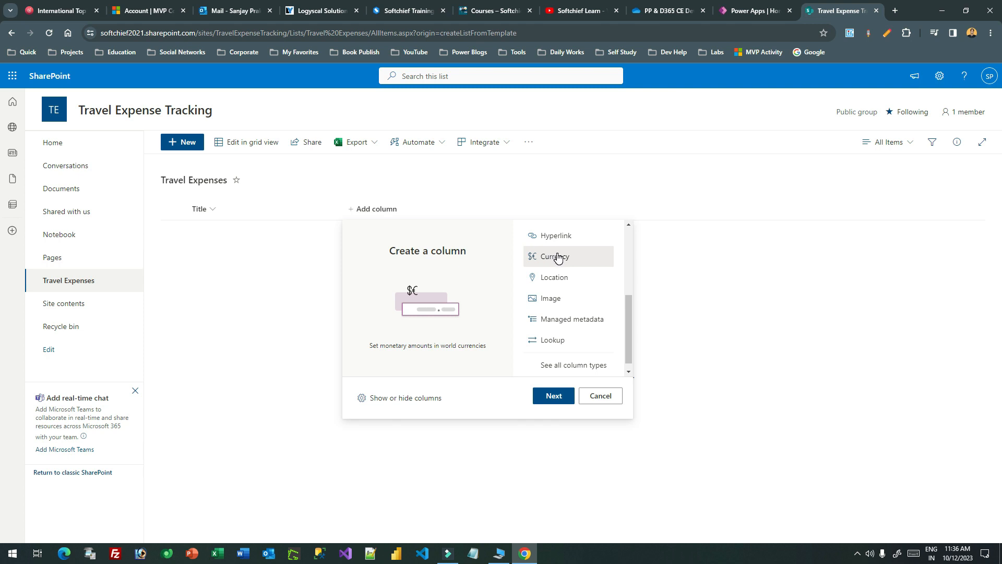
pyautogui.click(562, 396)
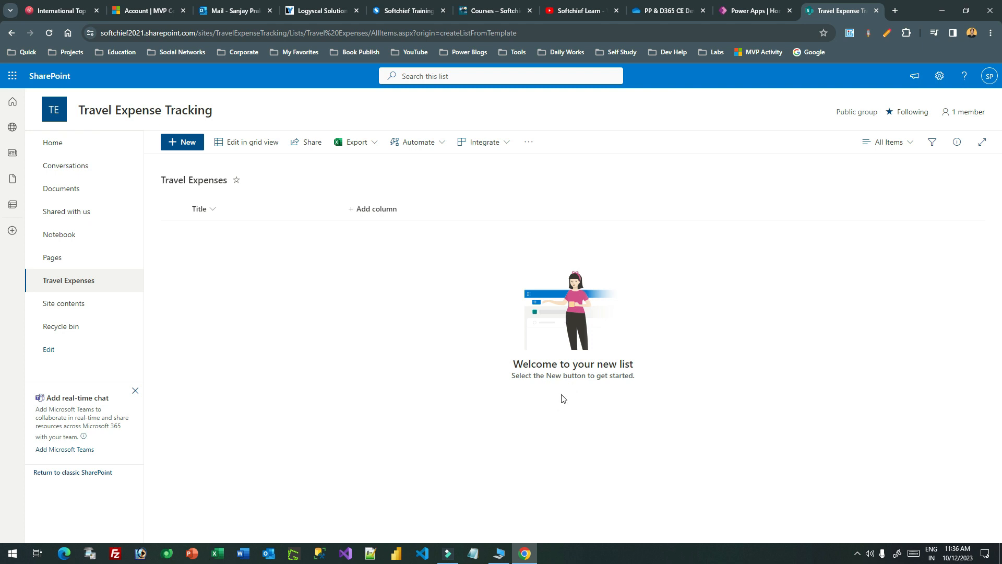
pyautogui.click(875, 130)
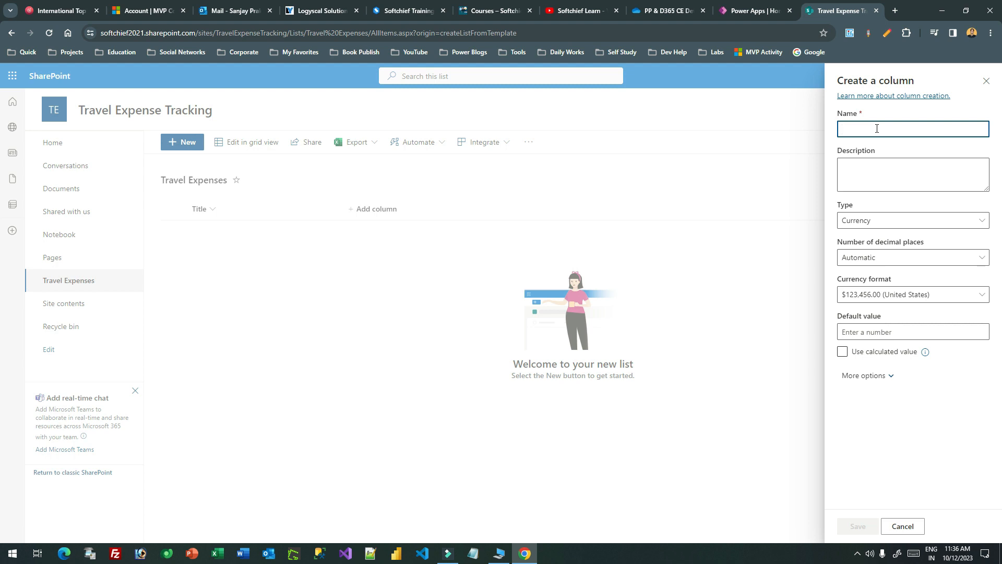
pyautogui.write('Amount')
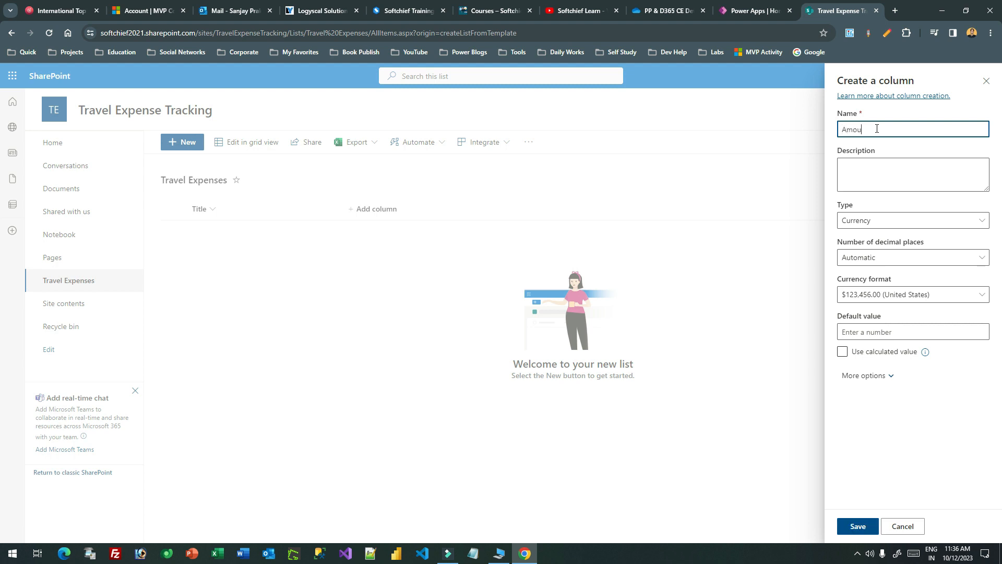
pyautogui.click(857, 526)
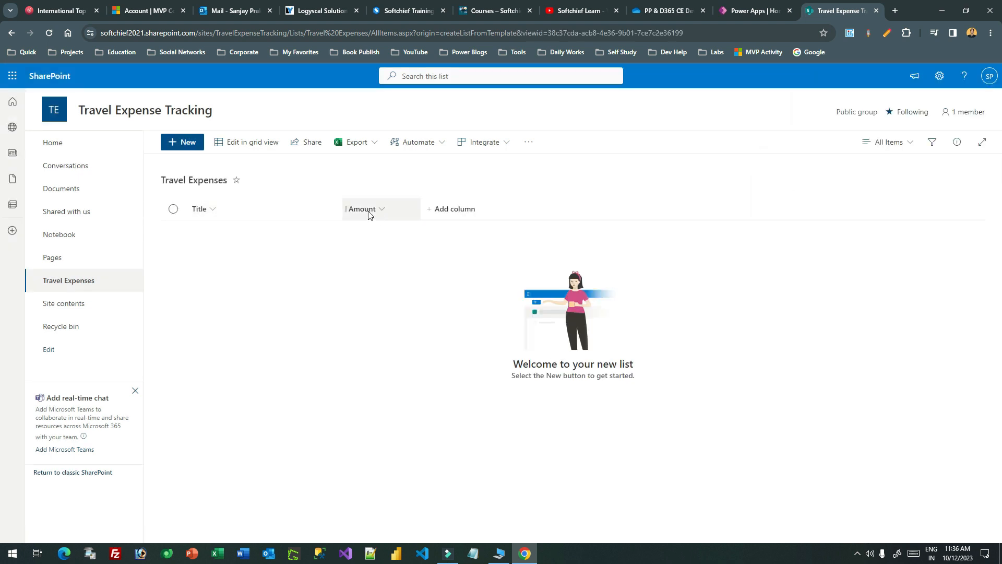
# Add a single-line text column named "Destination" to the list and place it before the Amount column.
pyautogui.click(452, 209)
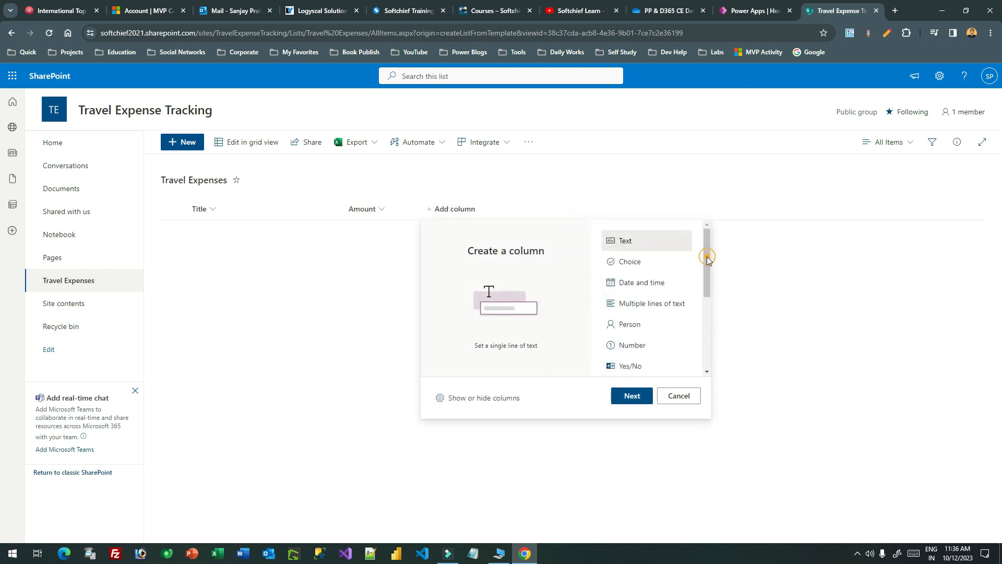
pyautogui.moveTo(707, 243)
pyautogui.mouseDown()
pyautogui.moveTo(703, 301)
pyautogui.moveTo(704, 249)
pyautogui.mouseUp()
pyautogui.click(632, 396)
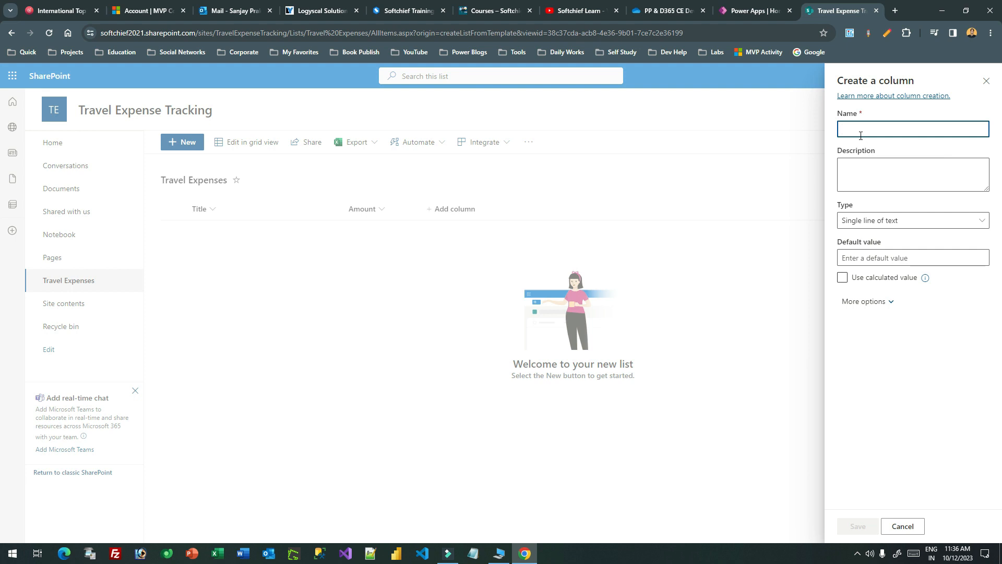
pyautogui.write('Desti')
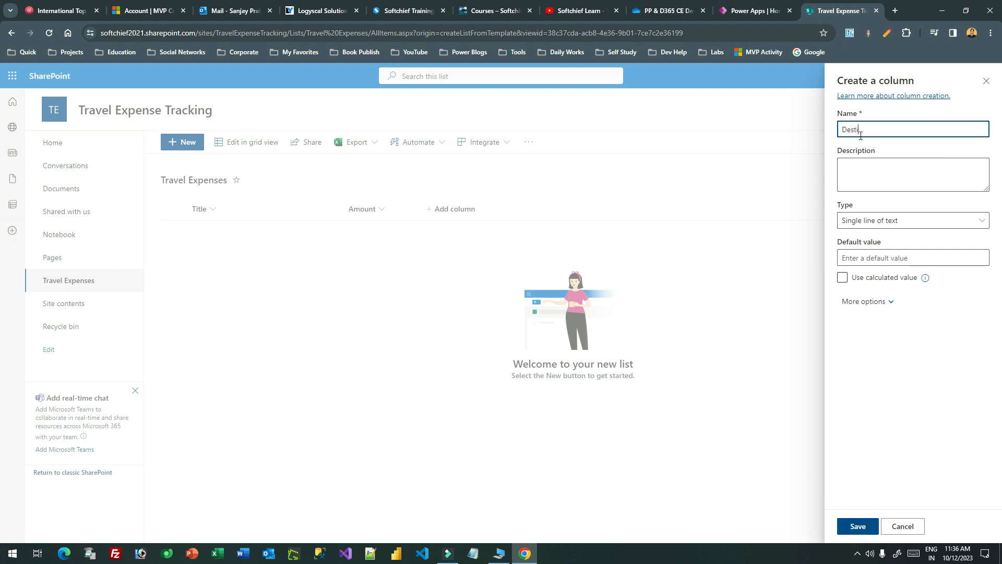
pyautogui.write('nation')
pyautogui.press('Tab')
pyautogui.click(856, 526)
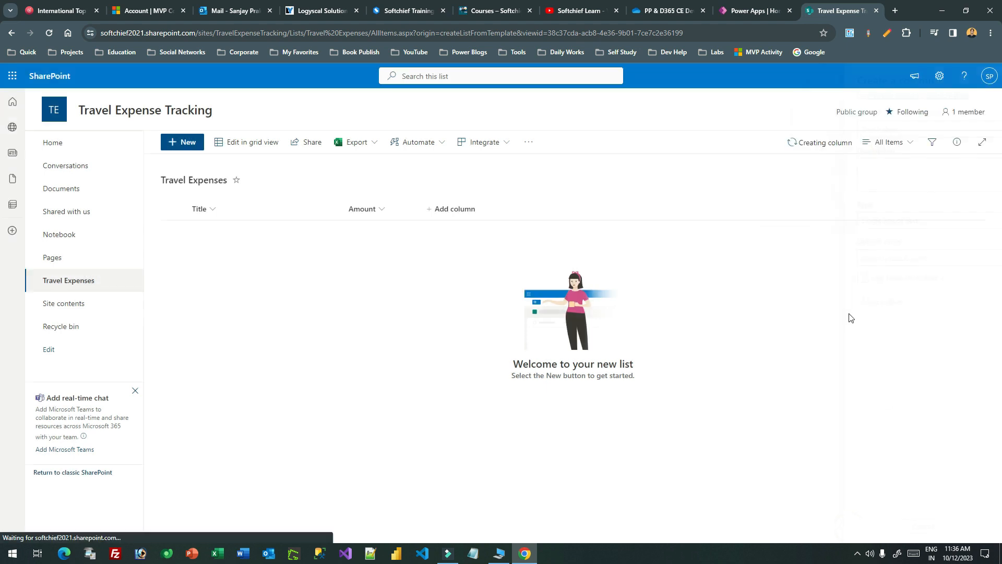
pyautogui.moveTo(436, 209); pyautogui.dragTo(410, 207)
# Start a new Choice column named "Status" on the Travel Expenses list and rename its first choice "Created".
pyautogui.click(528, 209)
pyautogui.moveTo(619, 253); pyautogui.dragTo(618, 252)
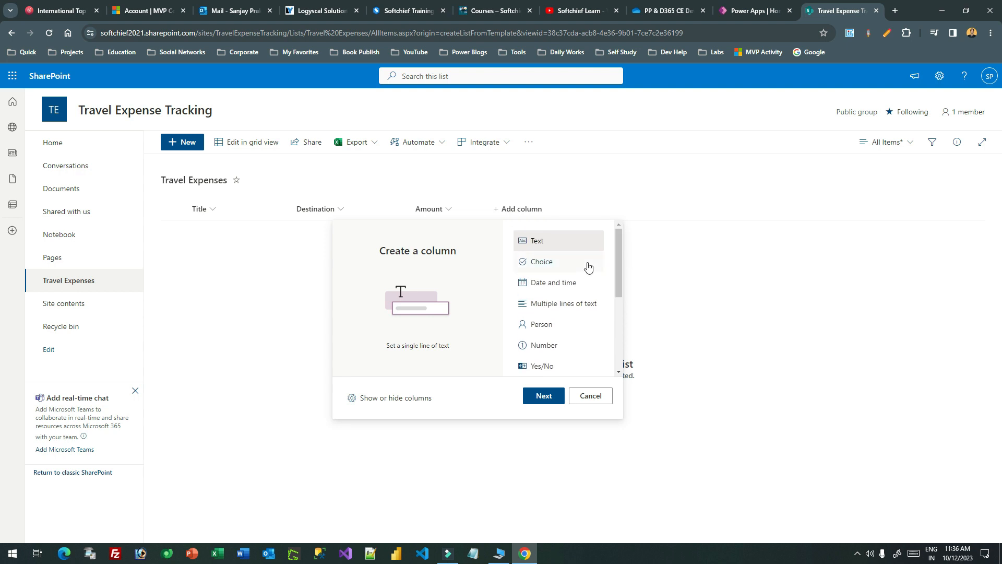
pyautogui.click(546, 268)
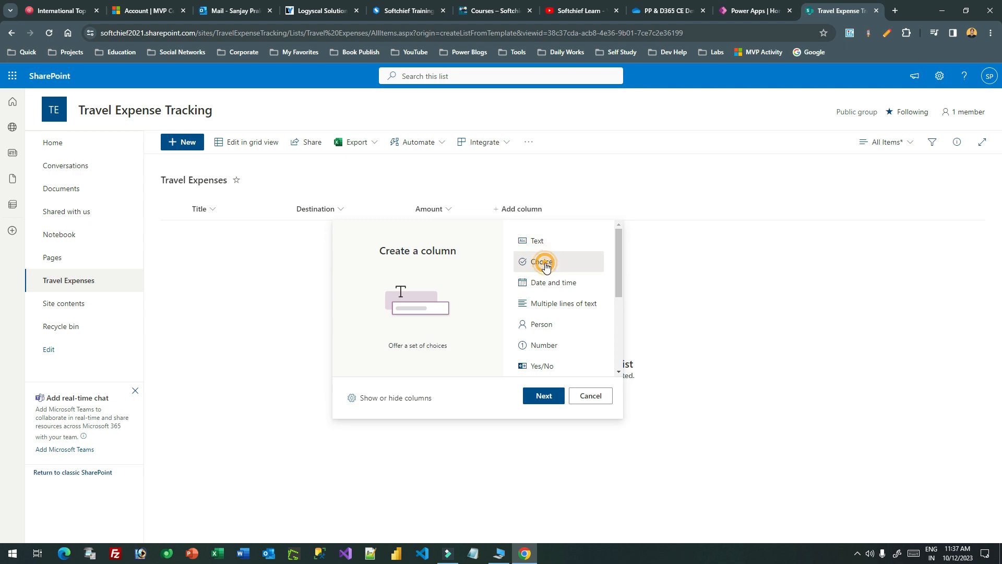
pyautogui.click(547, 405)
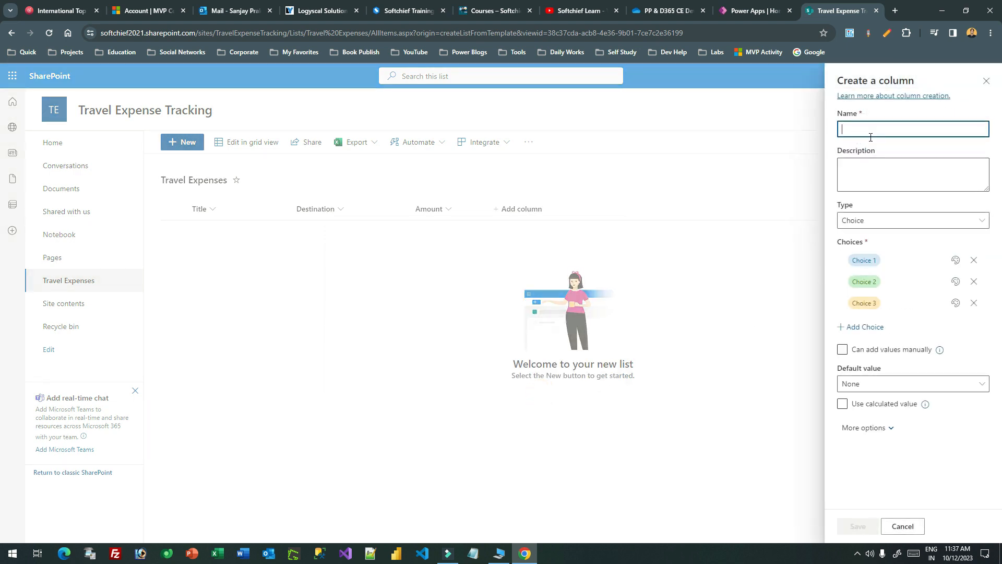
pyautogui.write('Status')
pyautogui.click(883, 260)
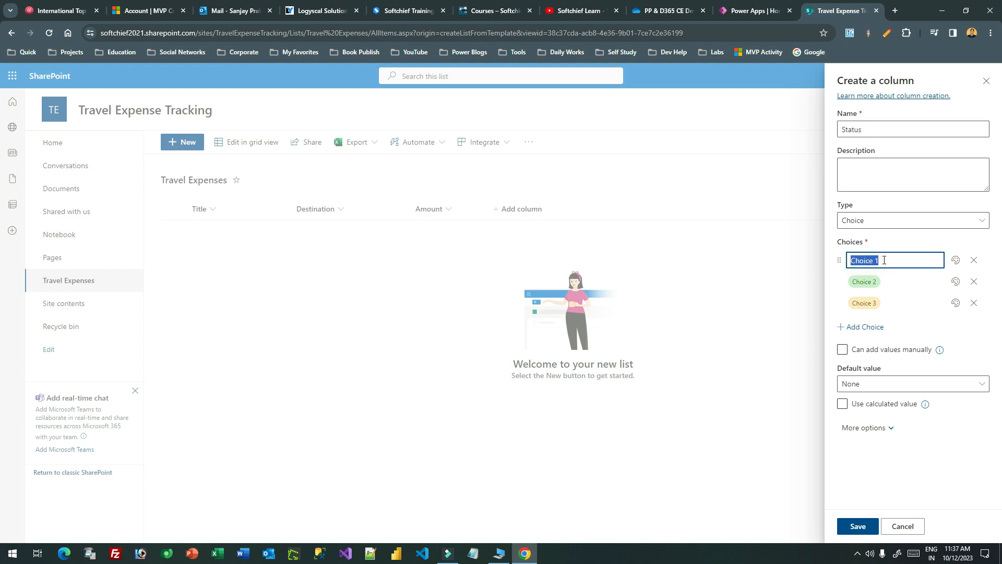
pyautogui.write('Created')
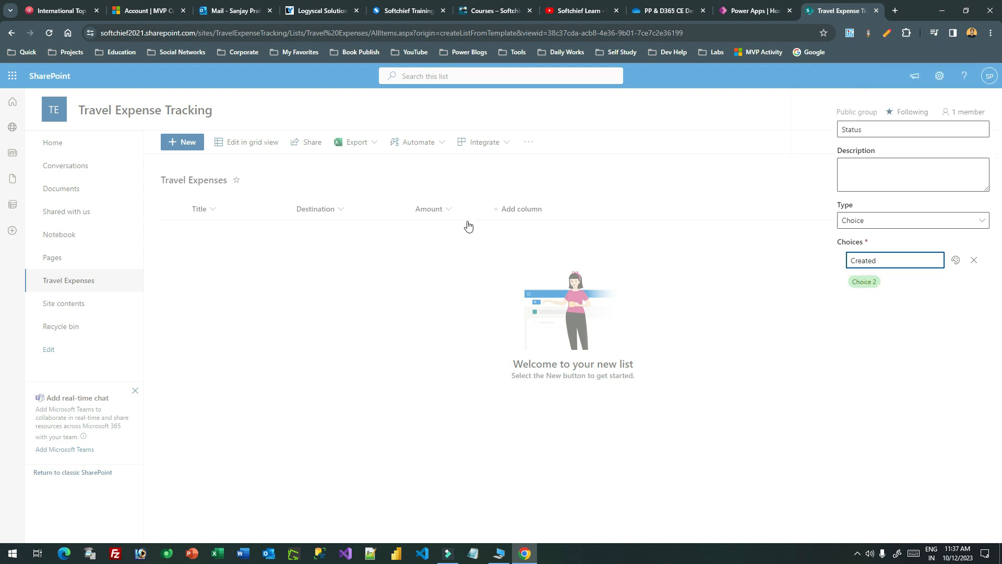
# Rename the second choice of the Status column "Being Approved".
pyautogui.click(876, 281)
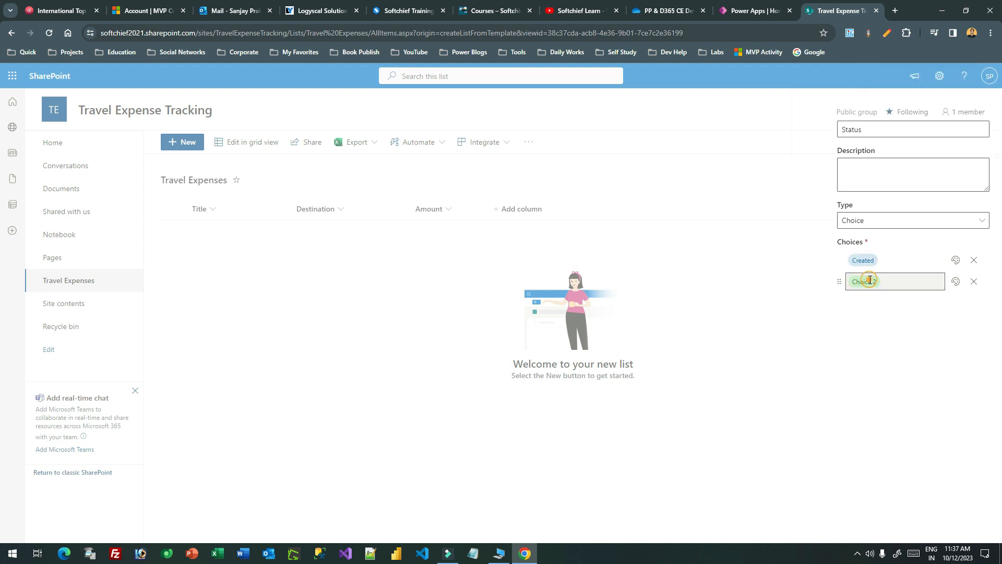
pyautogui.click(884, 284)
pyautogui.doubleClick(868, 282)
pyautogui.click(875, 282)
pyautogui.click(787, 287)
pyautogui.click(865, 282)
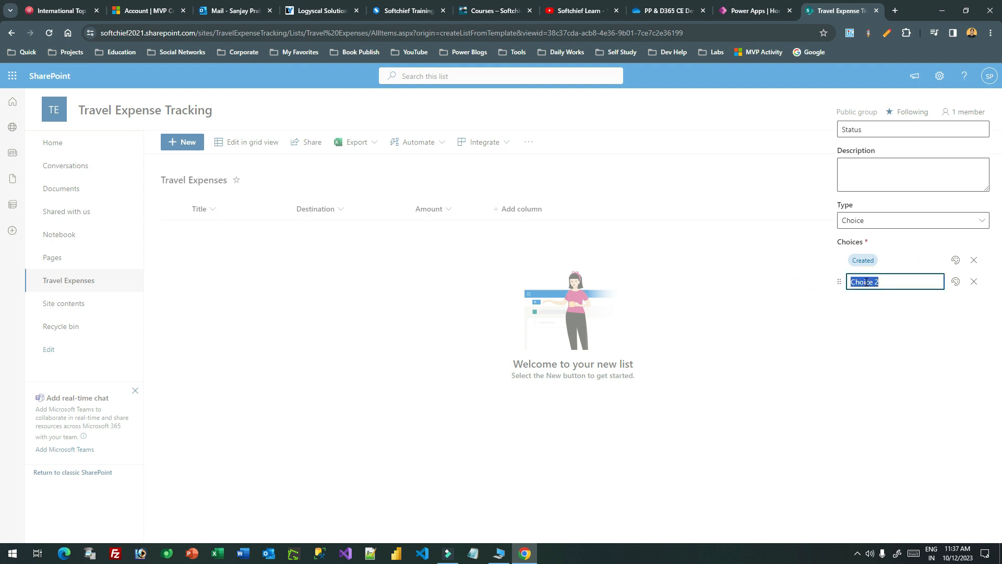
pyautogui.write('Being Approved')
pyautogui.press('Return')
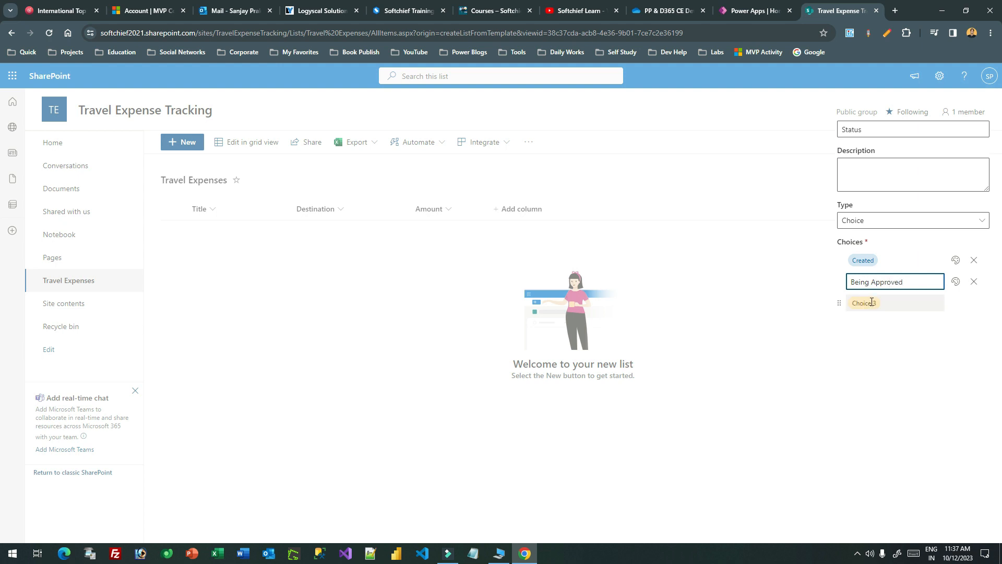
# Set the second to fourth choices of the Status column to "Under Approval", "Approved" and "Auto-Approved".
pyautogui.click(864, 302)
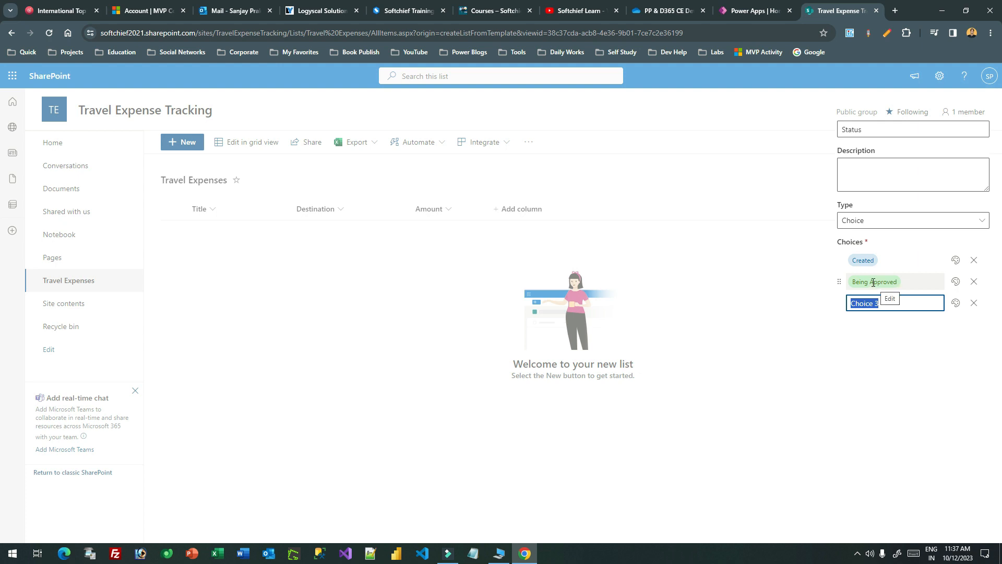
pyautogui.click(874, 282)
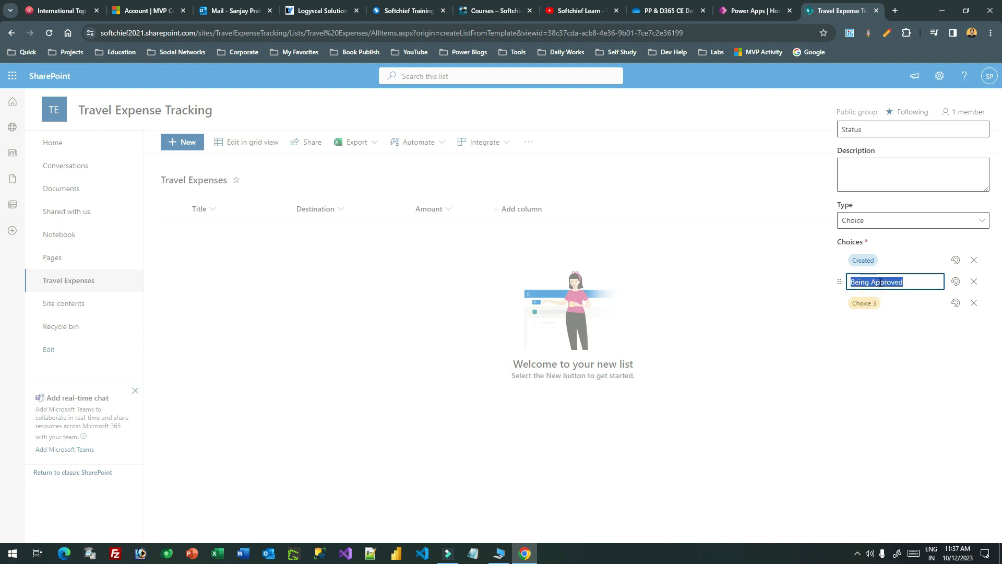
pyautogui.write('Under')
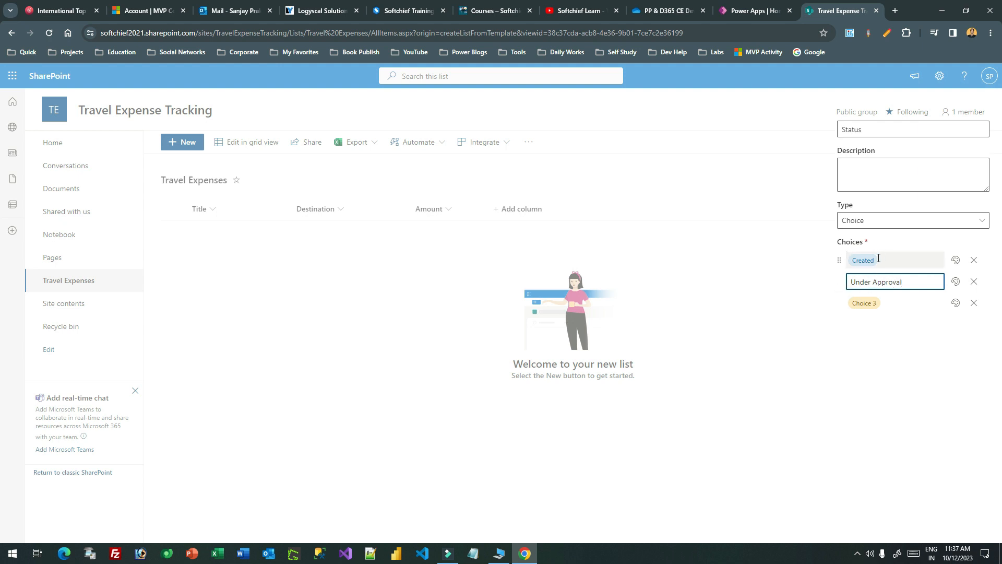
pyautogui.click(879, 303)
pyautogui.write('Approved')
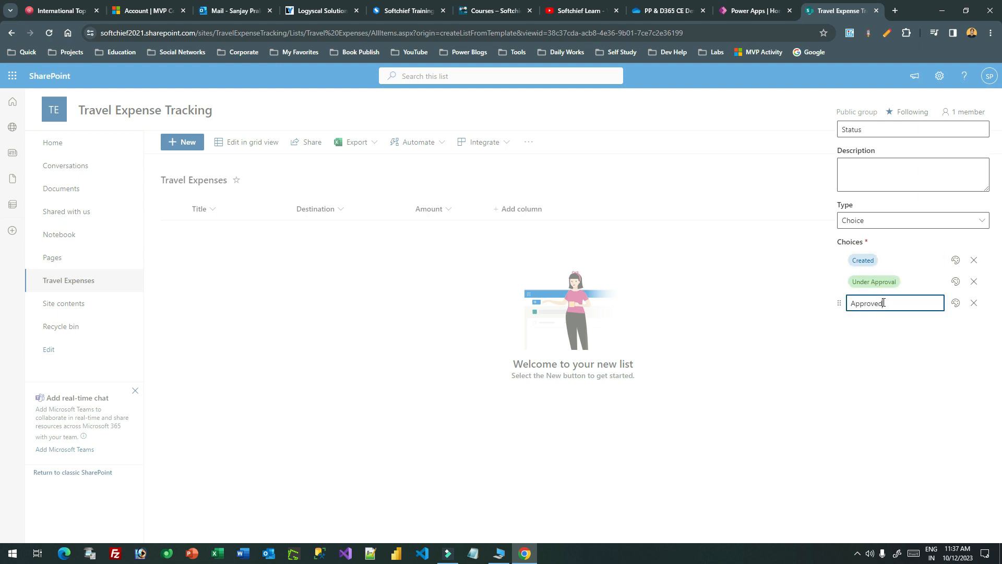
pyautogui.click(879, 324)
pyautogui.write('Auto-Approved')
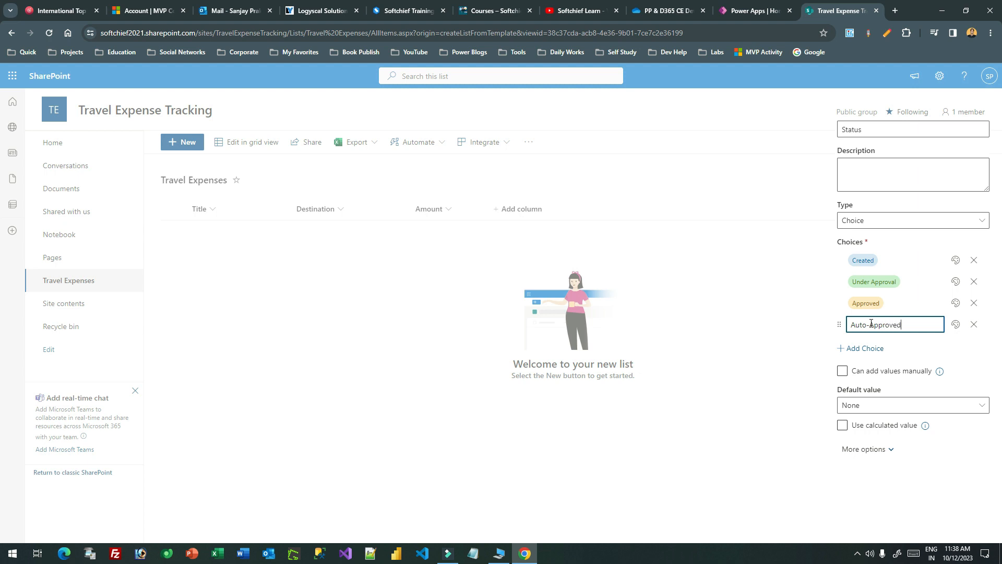
# Set the Status column's default value to Created, add a fifth choice "Rejected", and save the column.
pyautogui.click(869, 415)
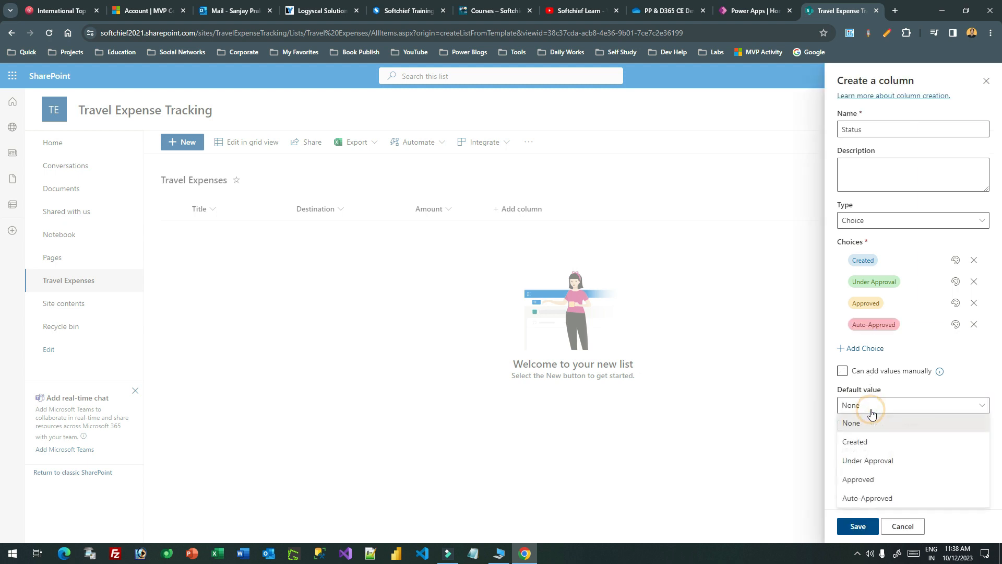
pyautogui.click(862, 447)
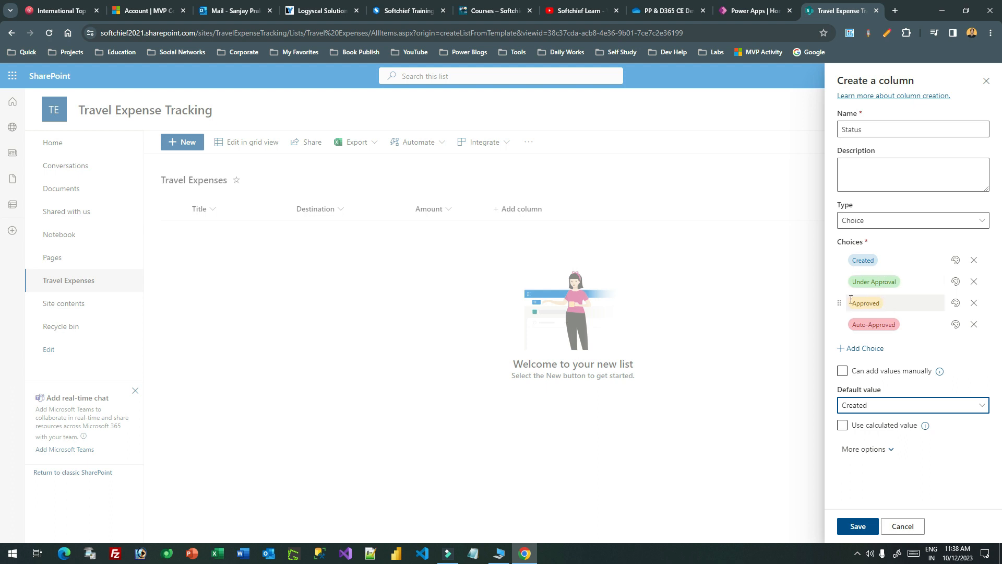
pyautogui.click(867, 348)
pyautogui.write('Rejected')
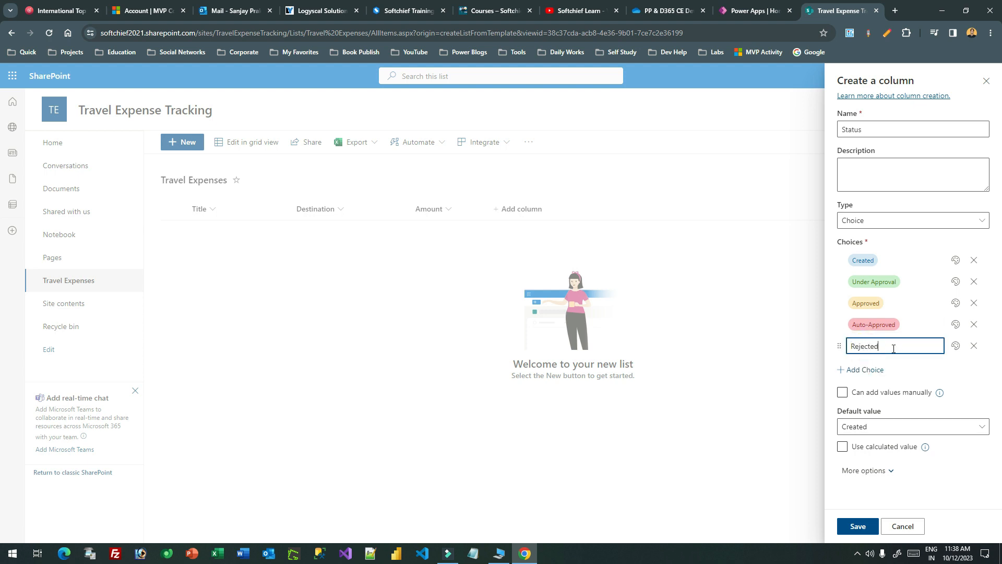
pyautogui.click(972, 367)
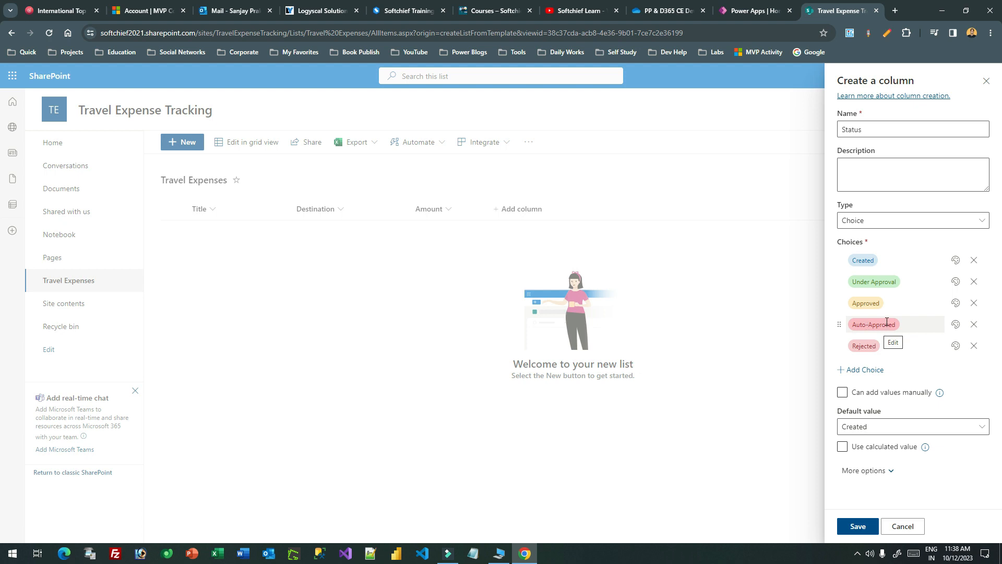
pyautogui.click(857, 526)
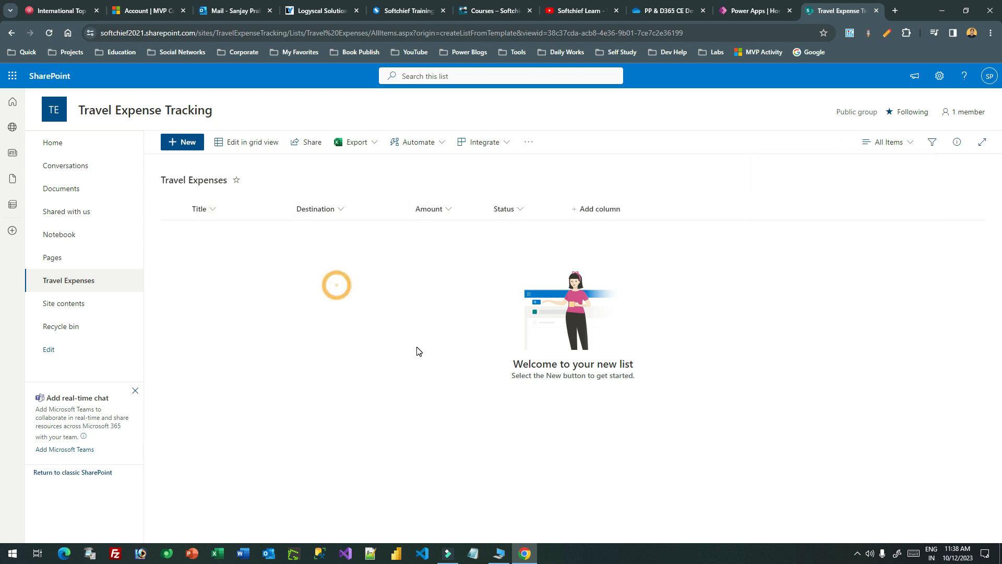
# Open a blank new item form to review its fields and close it without saving.
pyautogui.click(183, 142)
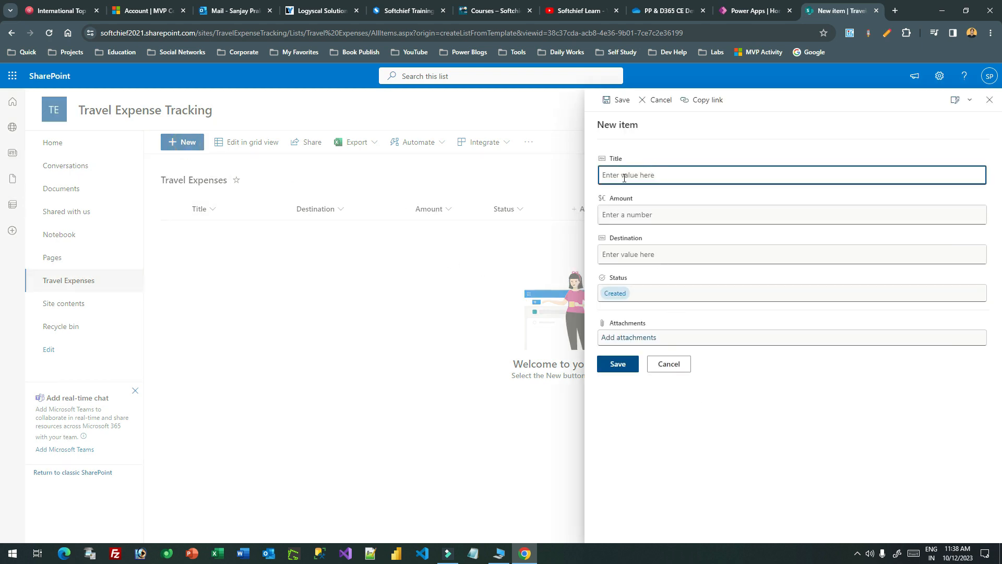
pyautogui.click(645, 254)
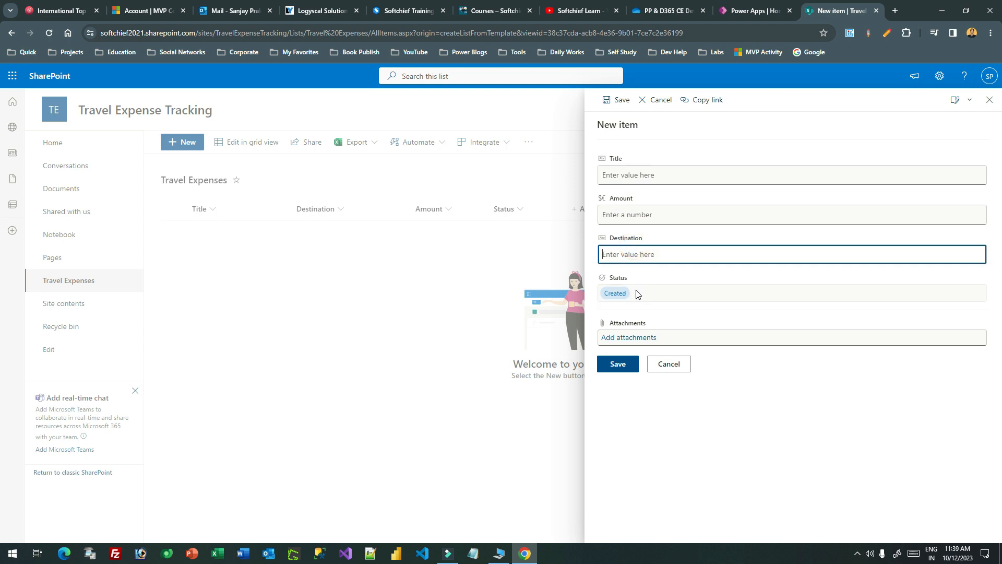
pyautogui.click(989, 99)
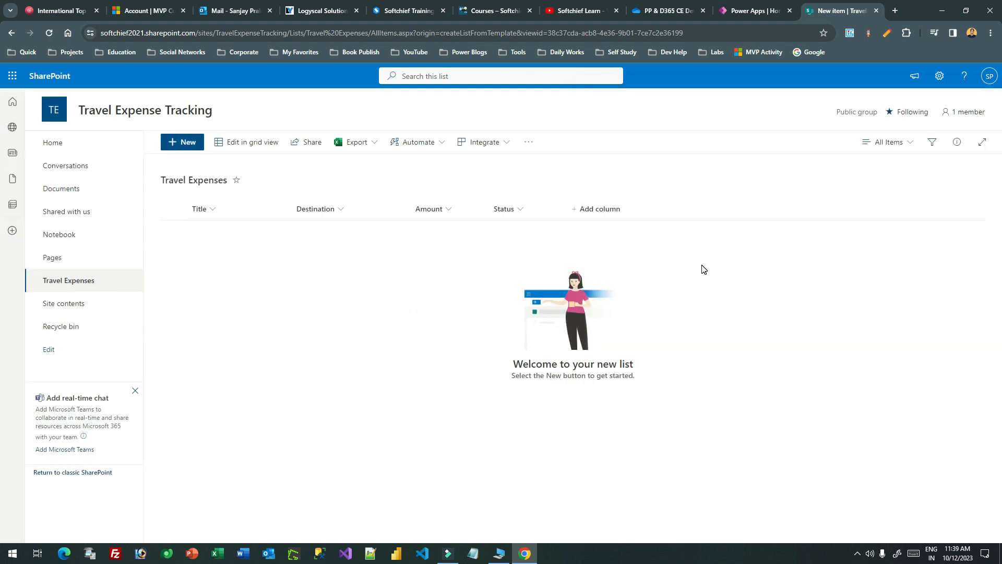
pyautogui.click(398, 305)
# Examine the Status column's formatting options and the view formatting options, and close them without changes.
pyautogui.rightClick(498, 213)
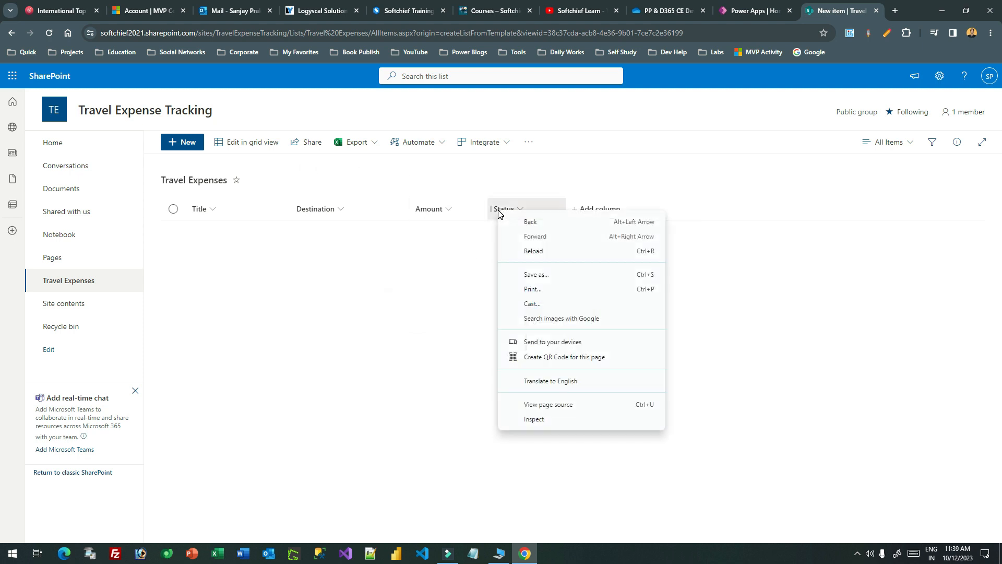
pyautogui.click(502, 208)
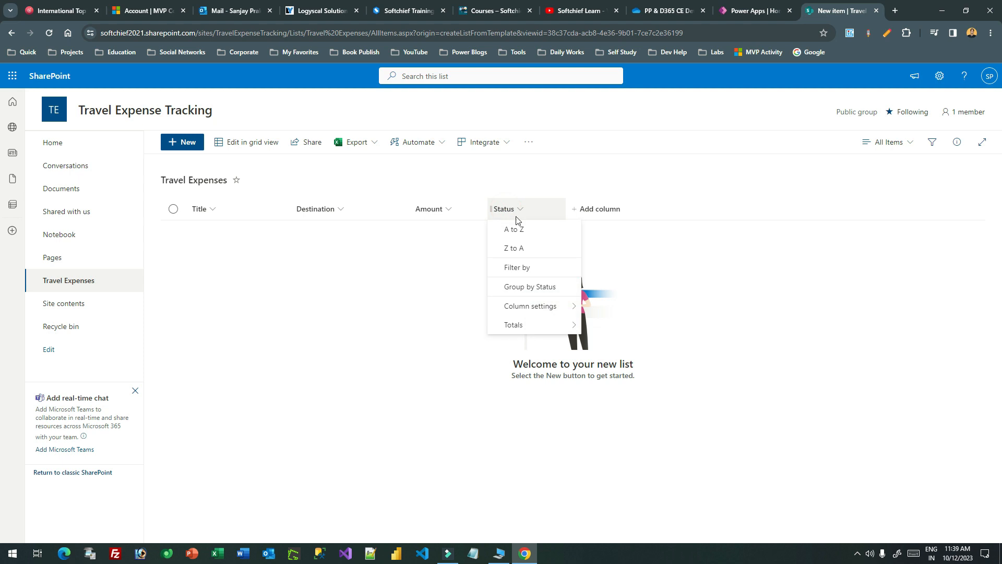
pyautogui.moveTo(530, 308)
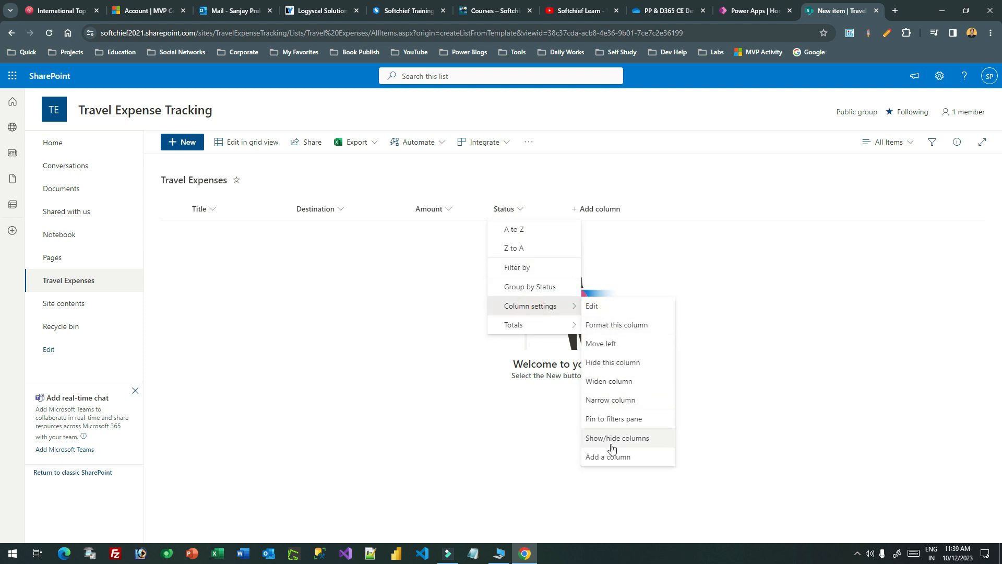
pyautogui.click(616, 326)
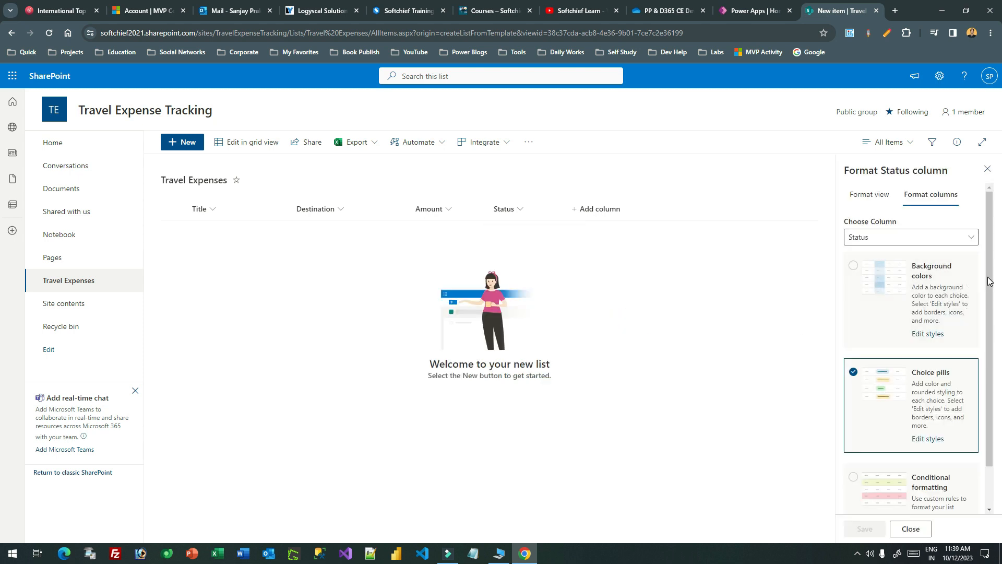
pyautogui.moveTo(990, 281); pyautogui.dragTo(993, 327)
pyautogui.scroll(2, 992, 323)
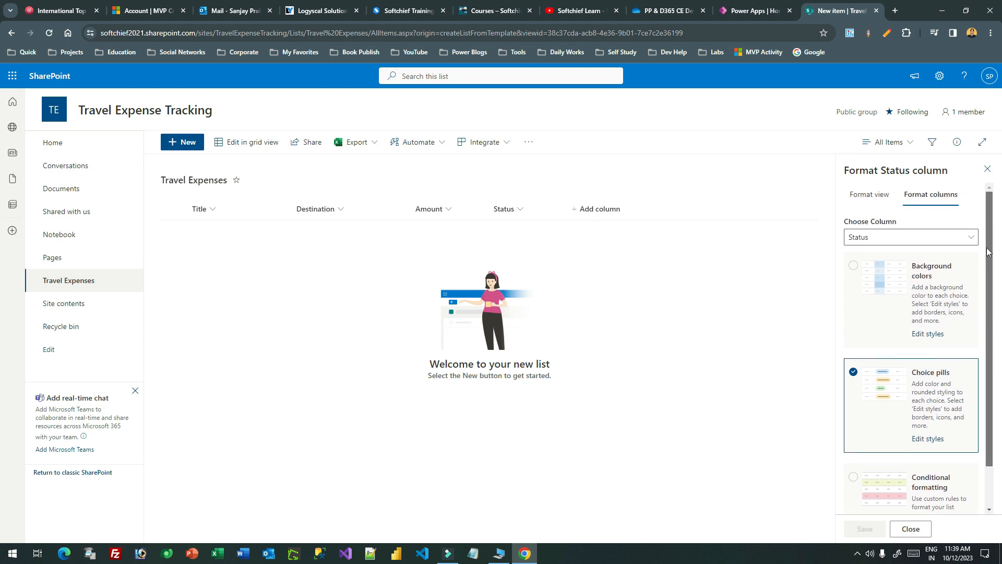
pyautogui.click(867, 195)
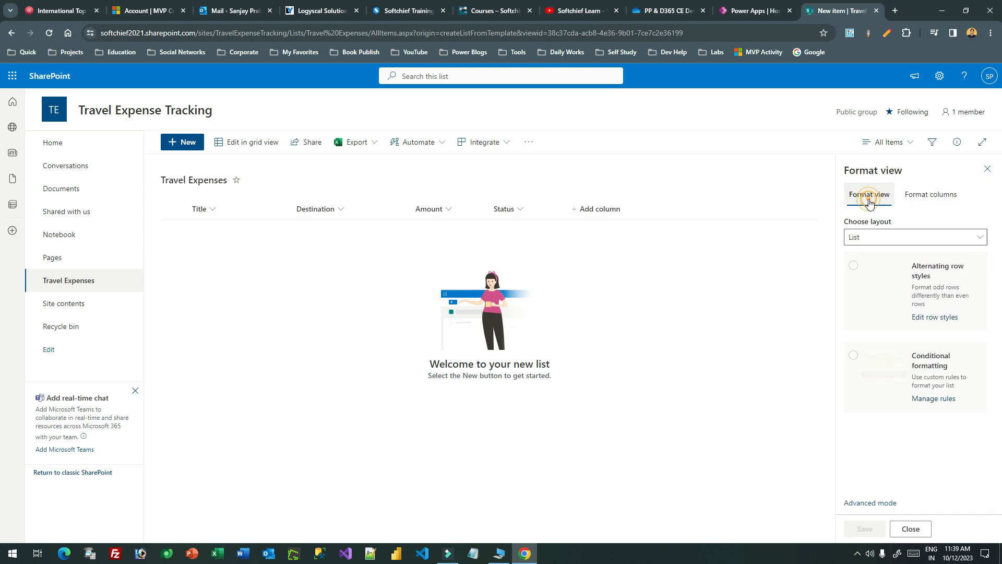
pyautogui.click(986, 169)
# Examine the Status column's edit settings, including the additional options and column validation, and close them without saving.
pyautogui.click(516, 208)
pyautogui.rightClick(518, 209)
pyautogui.click(512, 208)
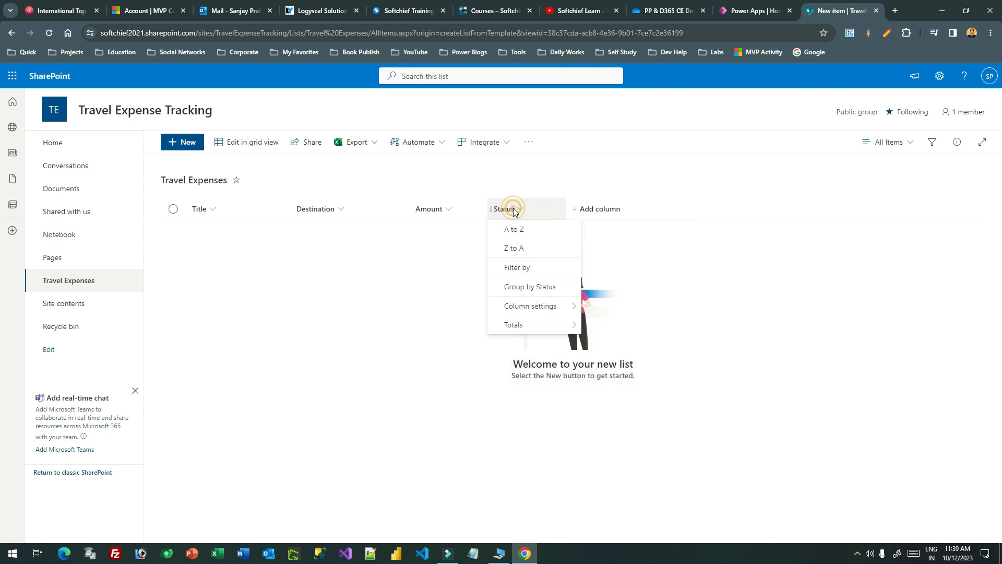
pyautogui.moveTo(544, 334)
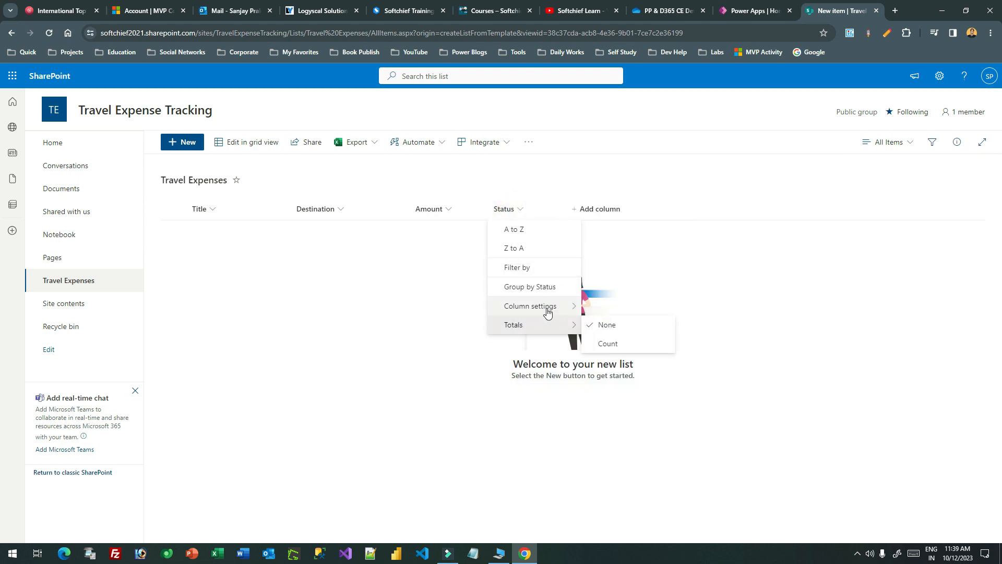
pyautogui.click(594, 312)
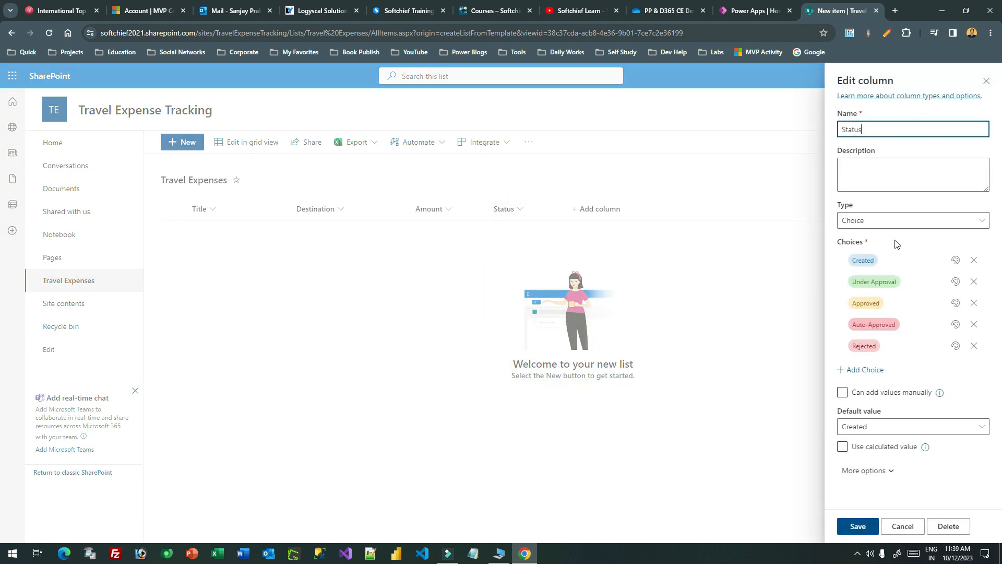
pyautogui.click(887, 471)
pyautogui.scroll(-3, 925, 306)
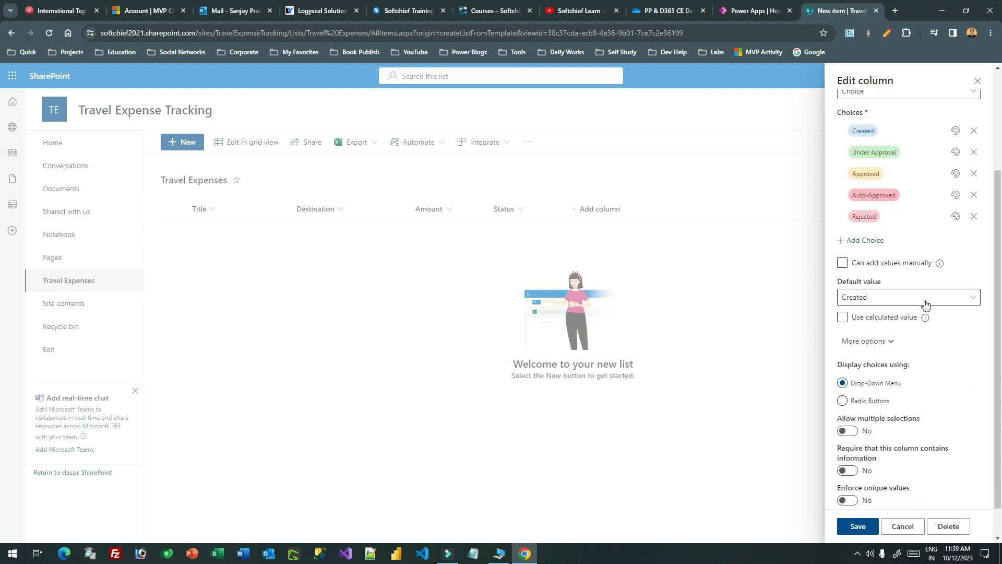
pyautogui.scroll(-1, 925, 305)
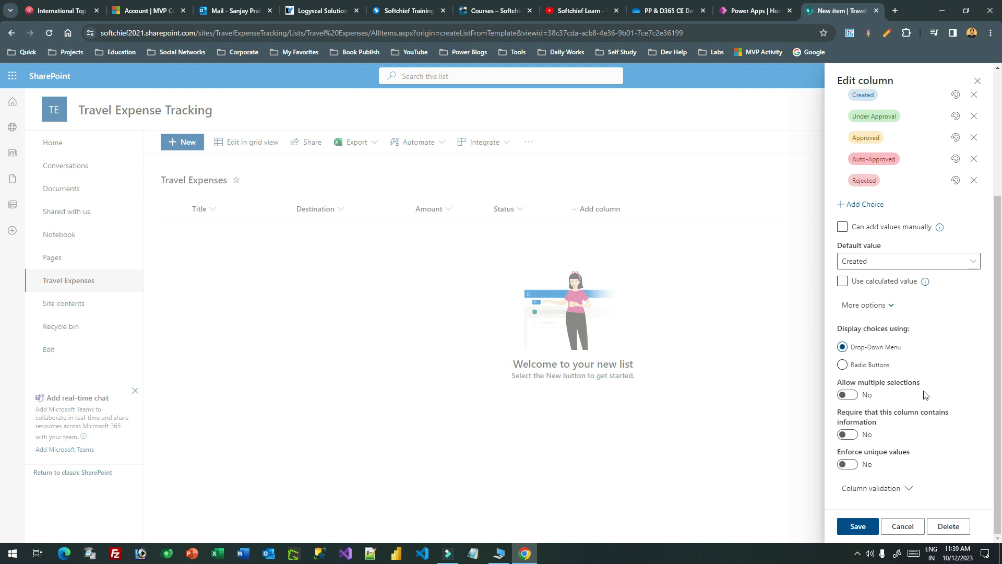
pyautogui.click(903, 488)
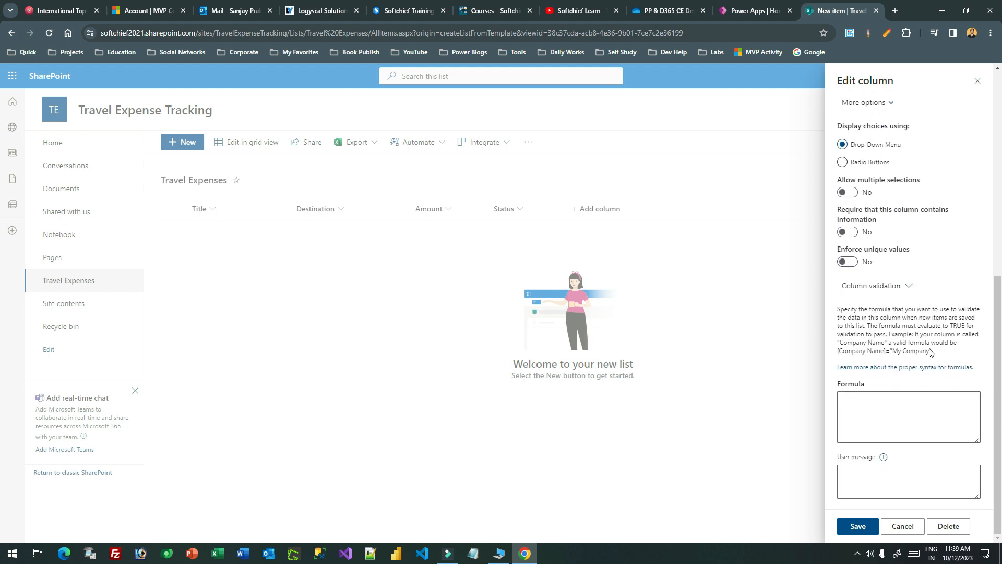
pyautogui.scroll(10, 930, 350)
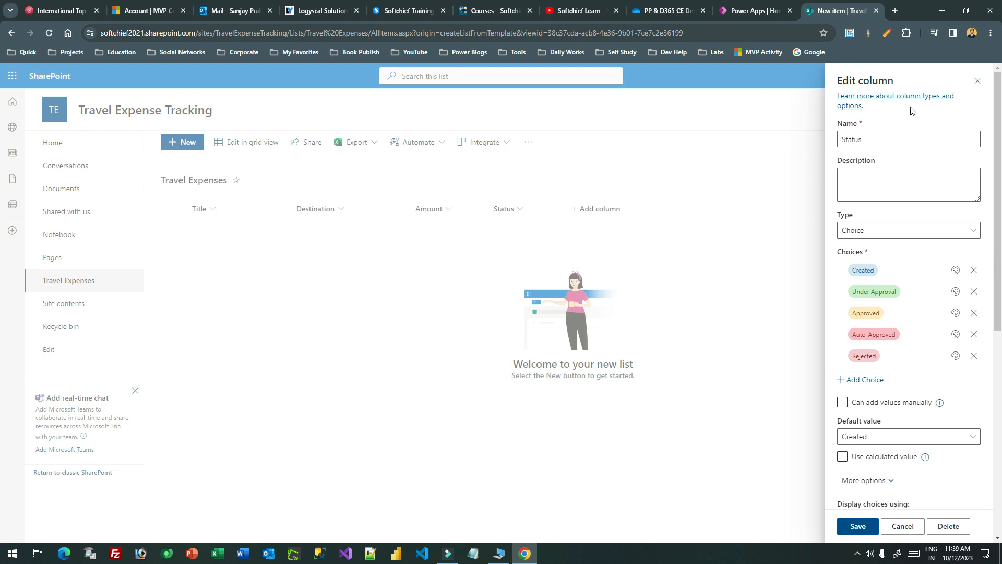
pyautogui.click(976, 82)
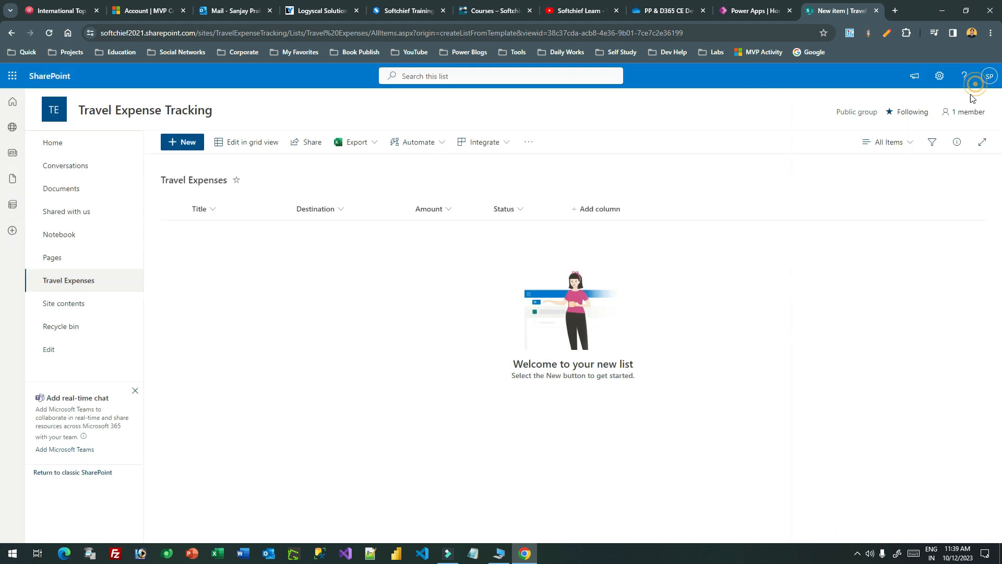
# Start a new Person column in the Travel Expenses list, name it "Approver" and keep its type as Person or Group.
pyautogui.click(393, 255)
pyautogui.click(588, 208)
pyautogui.moveTo(698, 265); pyautogui.dragTo(705, 303)
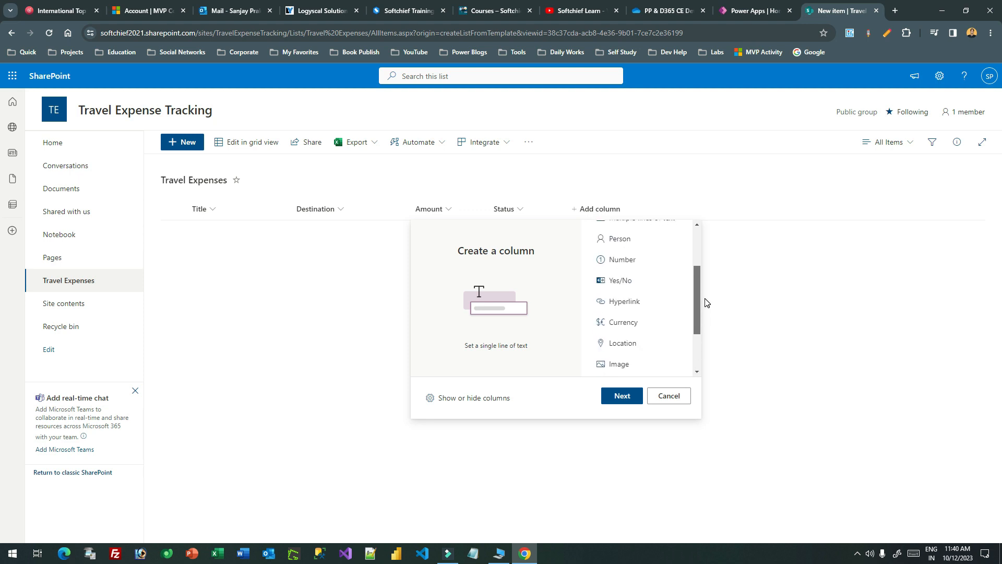
pyautogui.click(621, 239)
pyautogui.click(629, 397)
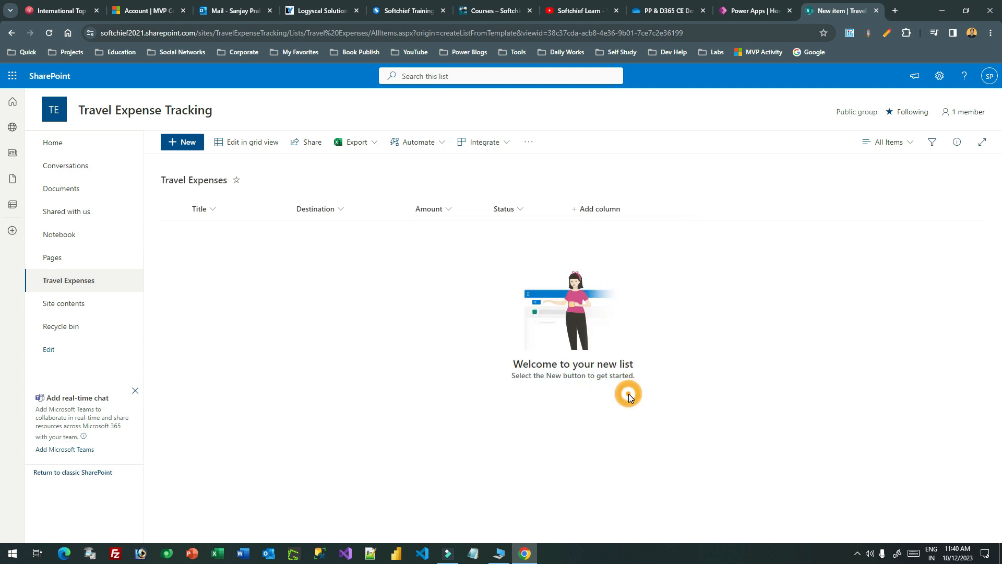
pyautogui.click(878, 129)
pyautogui.write('Approv')
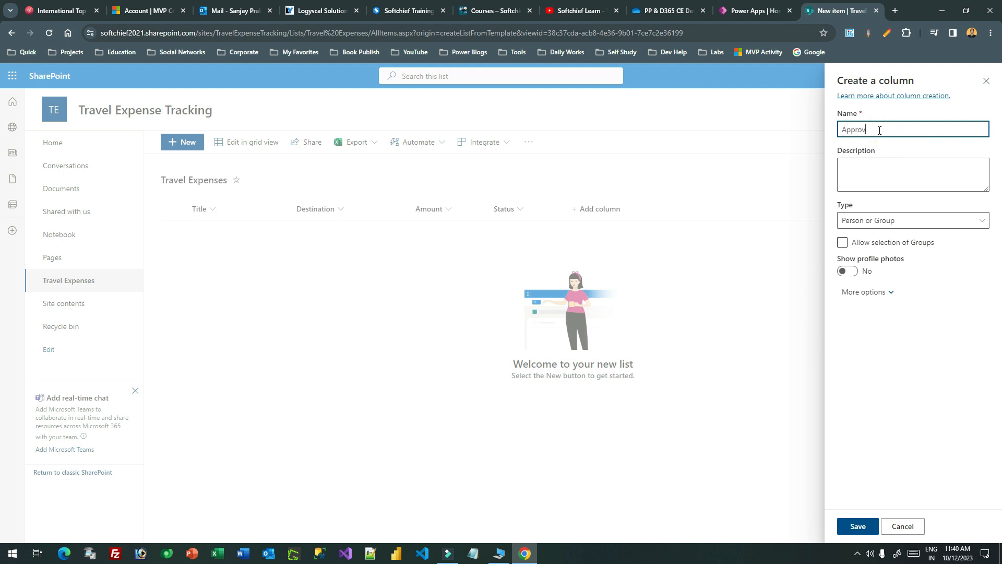
pyautogui.write('er')
pyautogui.click(876, 167)
pyautogui.click(877, 220)
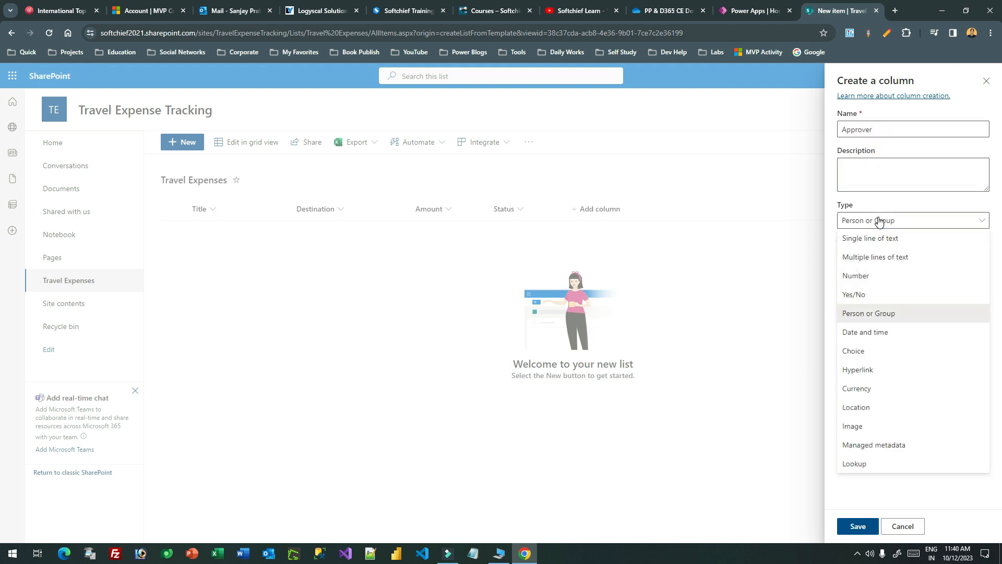
pyautogui.click(886, 312)
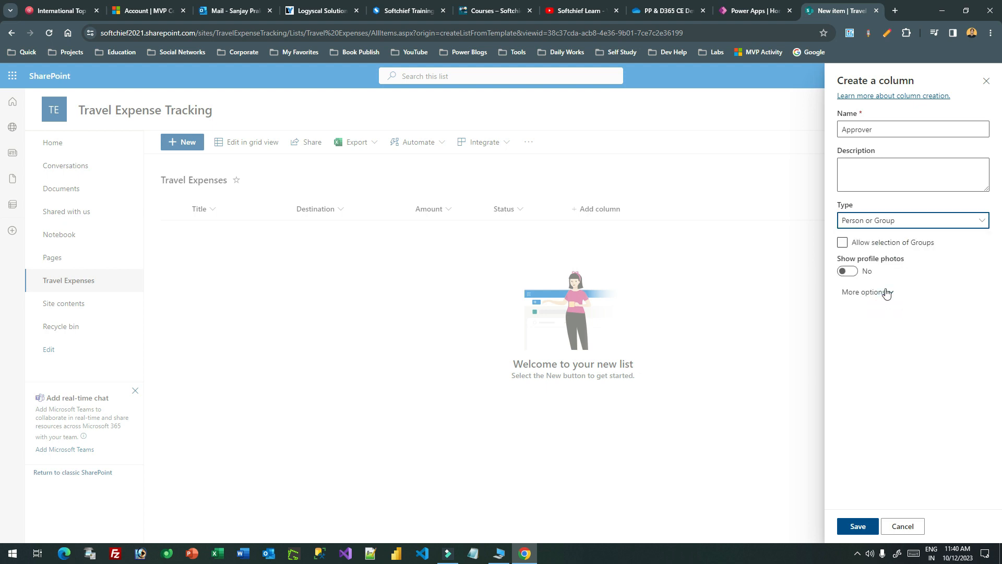
# Turn on profile photos for the Approver column, review its additional options, and save the column.
pyautogui.click(845, 266)
pyautogui.click(890, 266)
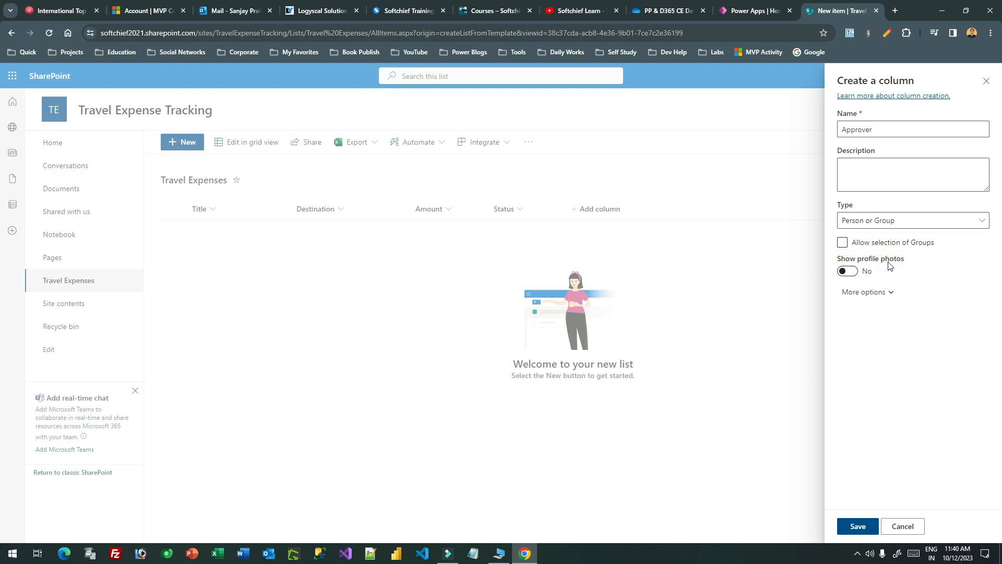
pyautogui.click(852, 269)
pyautogui.click(874, 292)
pyautogui.click(877, 293)
pyautogui.click(877, 293)
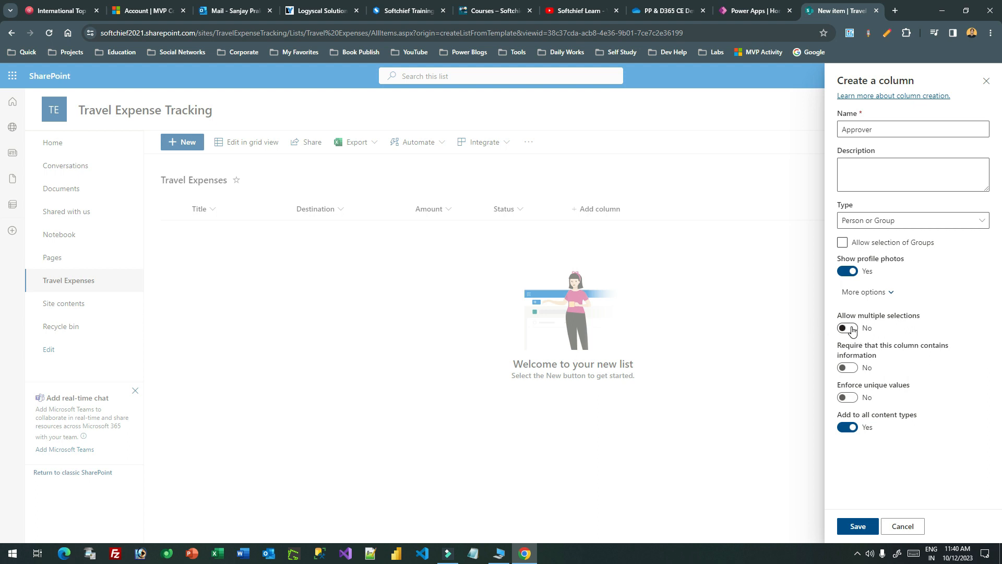
pyautogui.click(857, 527)
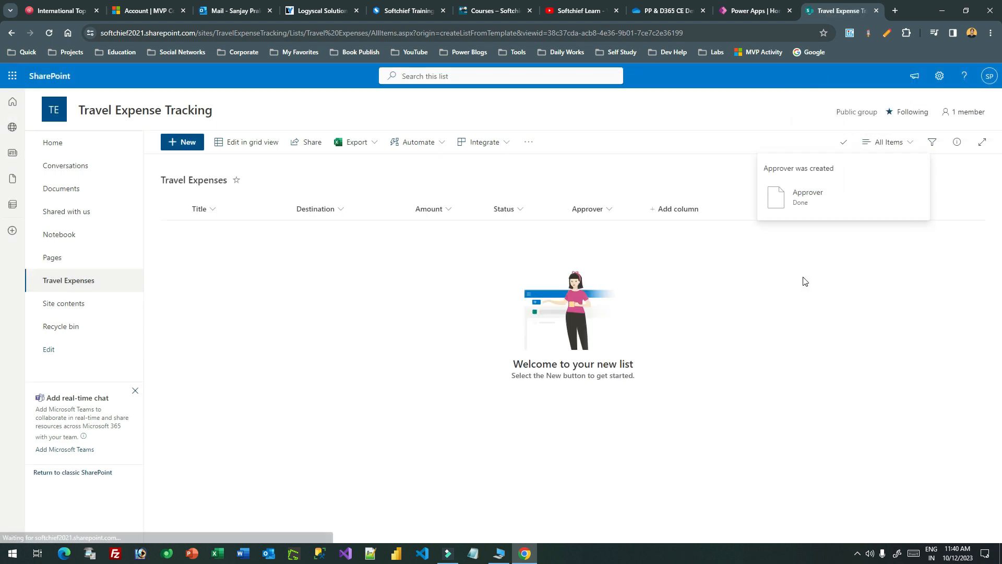
# Create a new list item titled "Travelling to Dubai" with amount 3000 and destination Dubai.
pyautogui.click(186, 142)
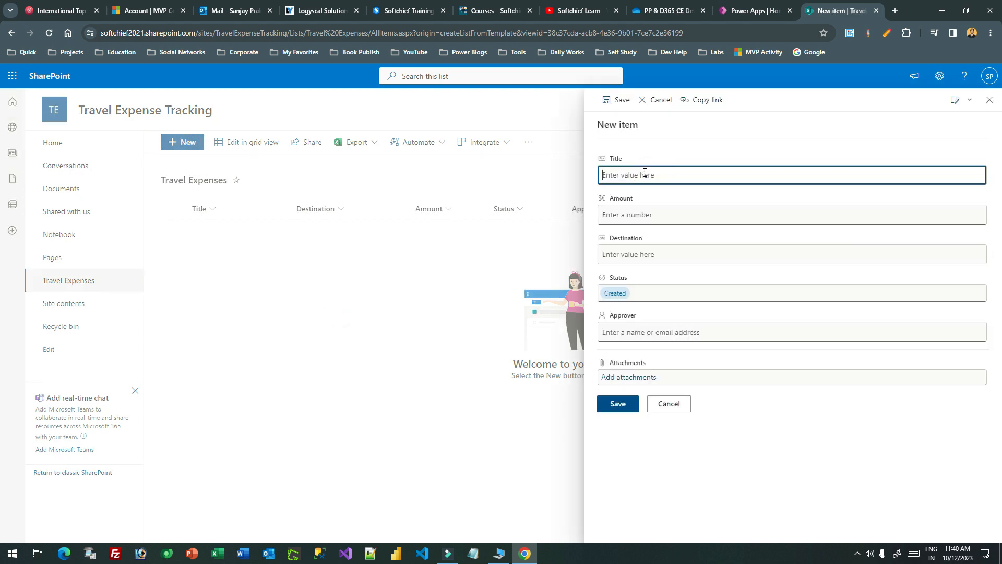
pyautogui.write('Travelling to Dubai')
pyautogui.click(647, 214)
pyautogui.write('3000')
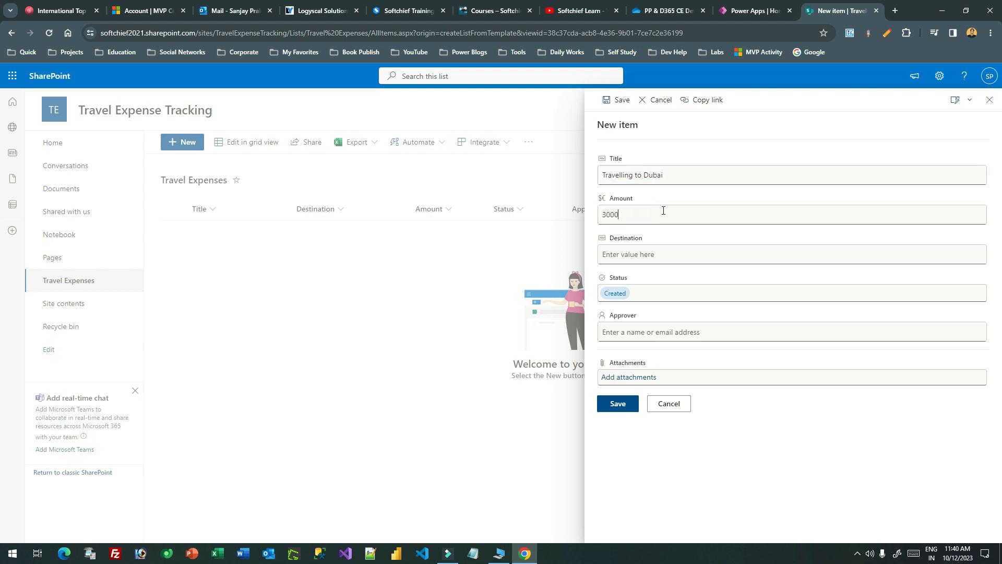
pyautogui.click(652, 254)
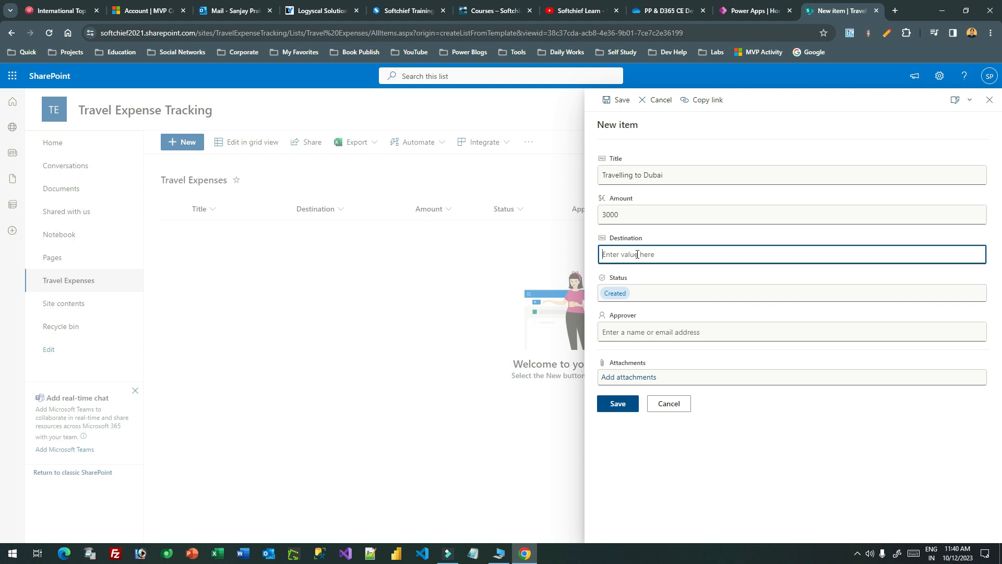
pyautogui.write('Dubai')
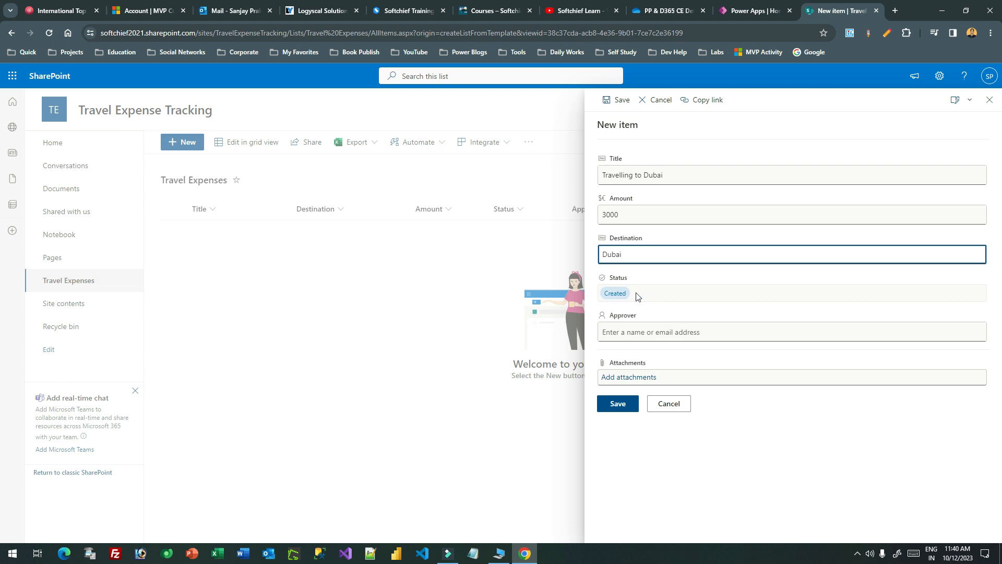
# Assign the account owner as the new item's approver and save the item.
pyautogui.click(649, 330)
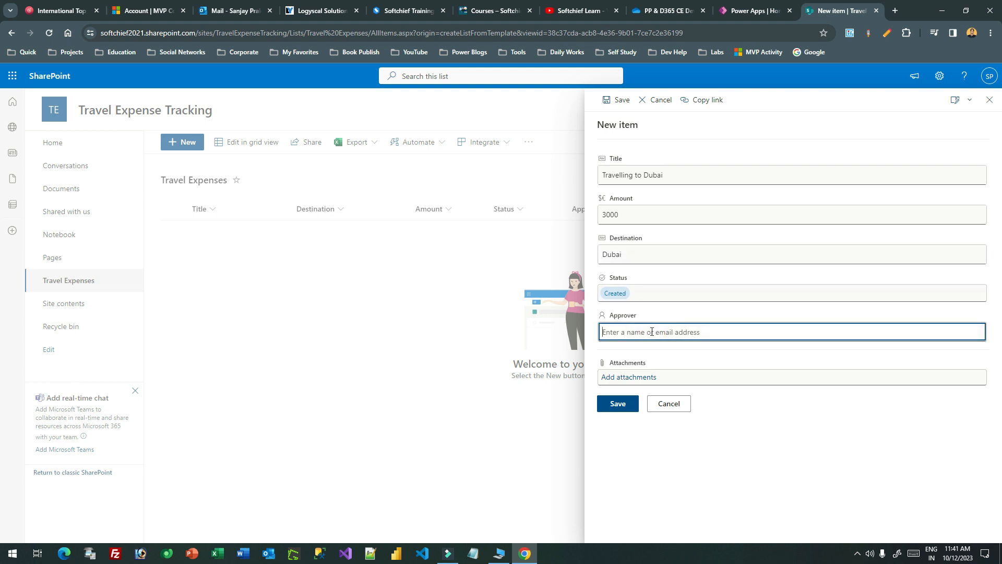
pyautogui.write('sanj')
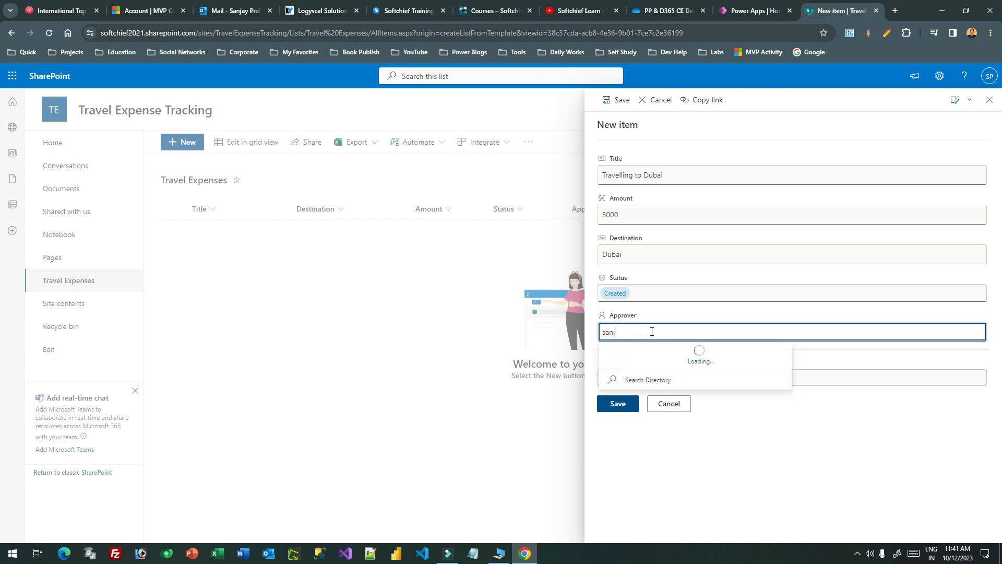
pyautogui.click(685, 355)
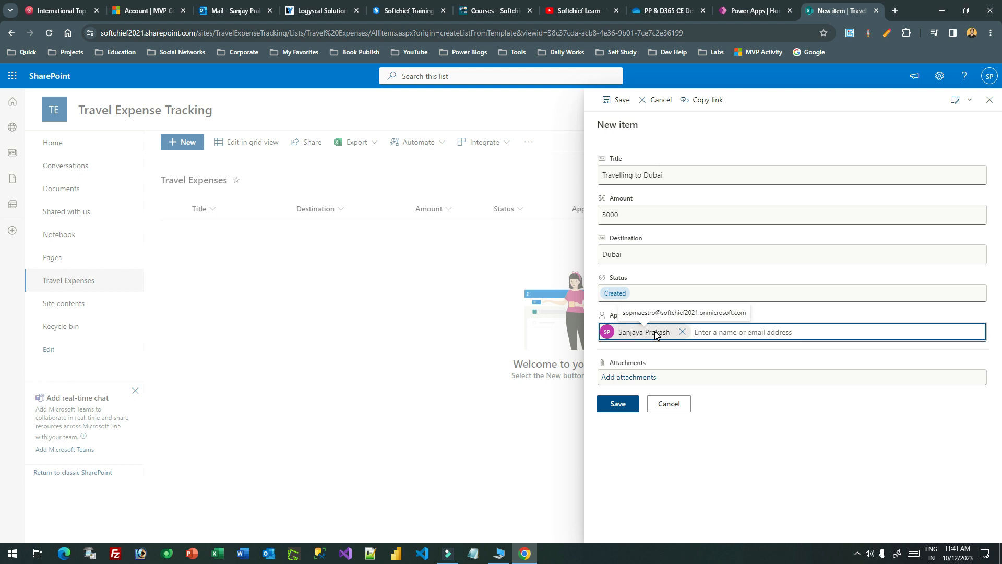
pyautogui.click(618, 403)
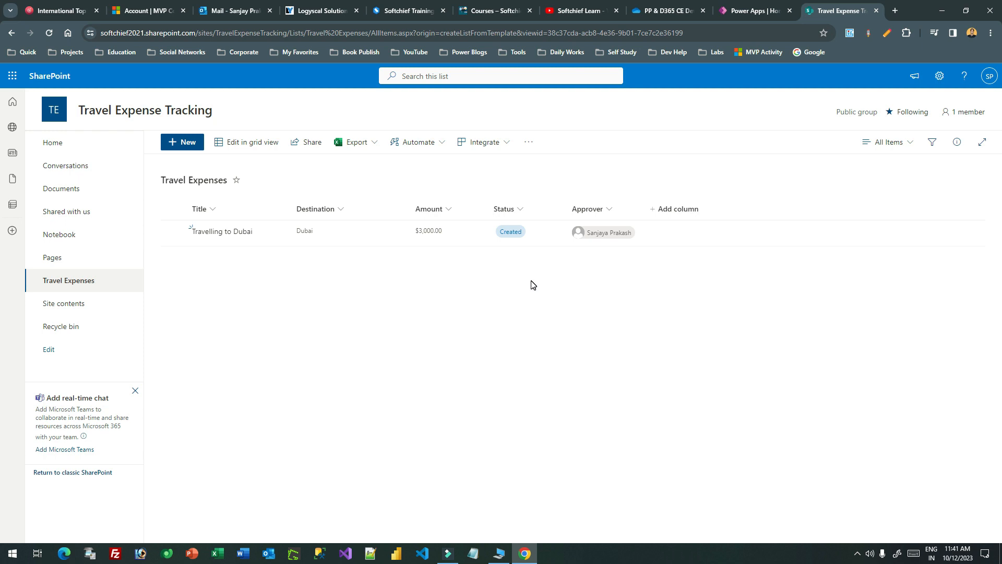
# Check the signed-in account's details and the contact card of the approver on the Dubai item.
pyautogui.click(989, 75)
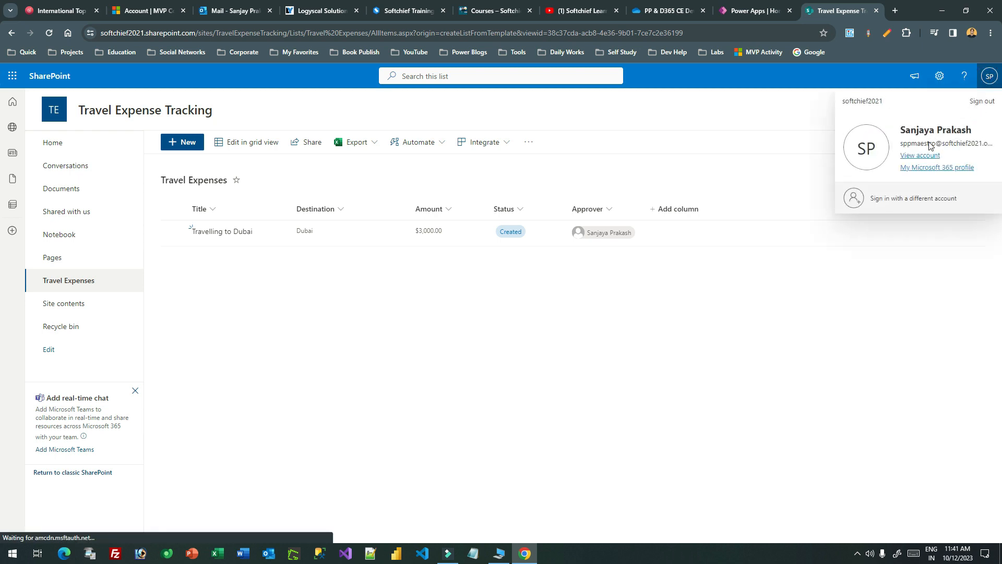
pyautogui.click(562, 322)
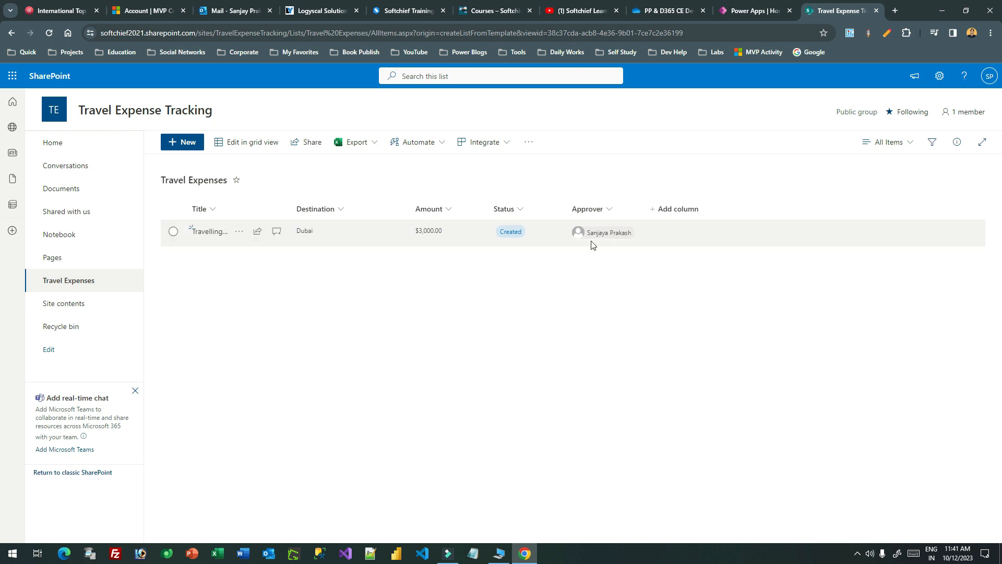
pyautogui.moveTo(598, 237)
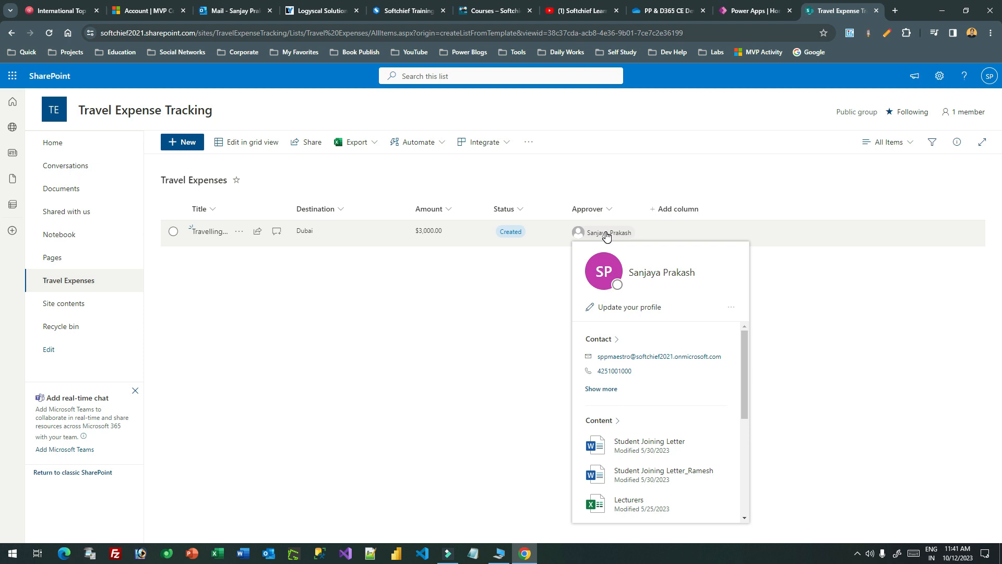
pyautogui.click(449, 266)
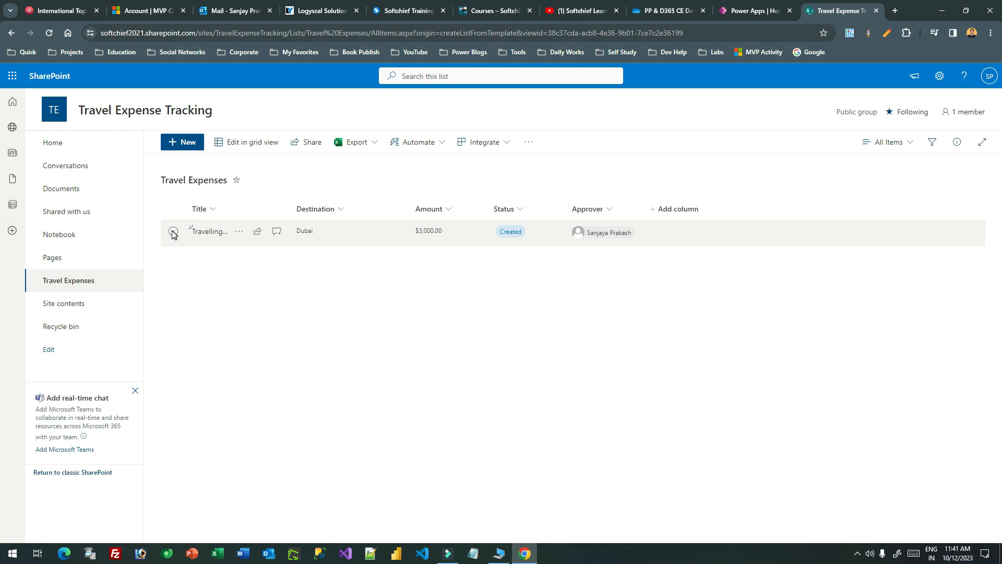
pyautogui.click(600, 282)
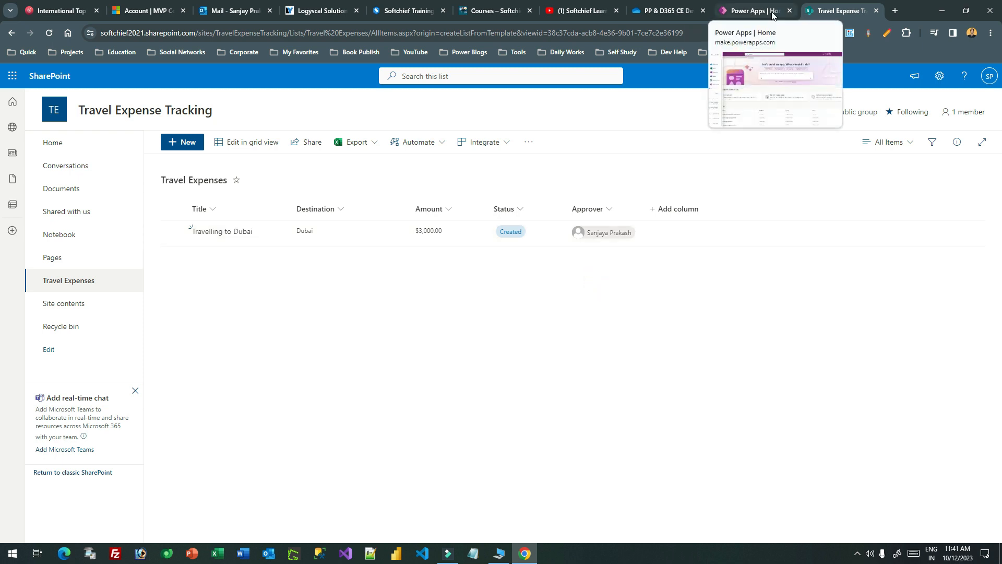
# Examine the list's rule options and its Power Automate integration options without starting anything.
pyautogui.click(417, 143)
pyautogui.moveTo(437, 165)
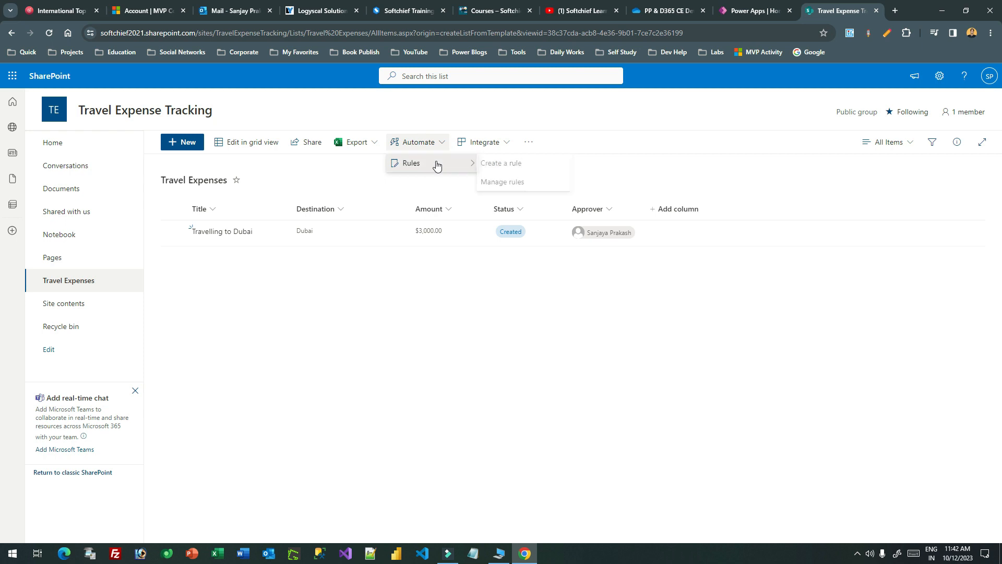
pyautogui.click(496, 143)
pyautogui.moveTo(511, 181)
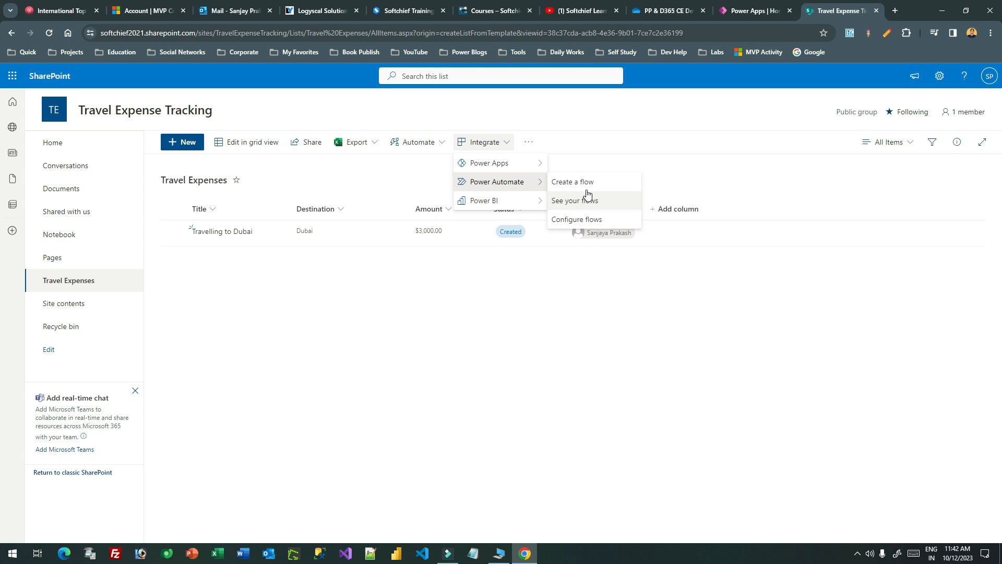
pyautogui.click(694, 300)
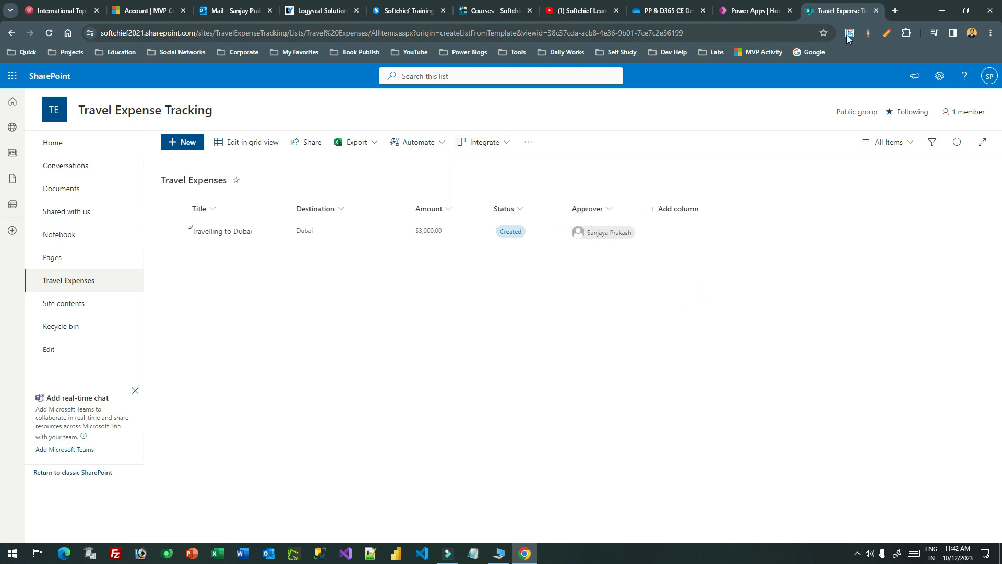
# Open the Power Automate maker site in a new browser tab.
pyautogui.click(895, 11)
pyautogui.write('makr')
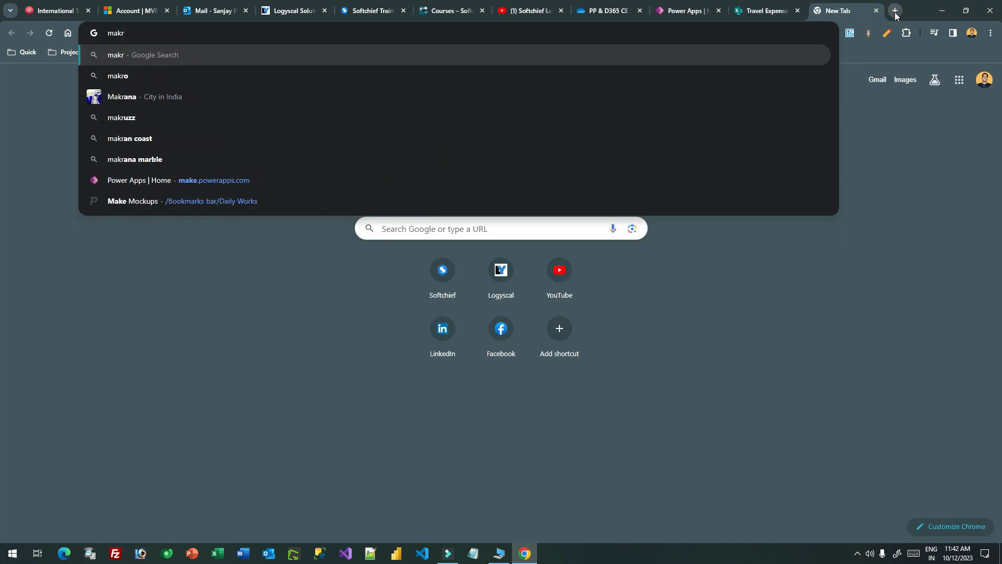
pyautogui.press('BackSpace')
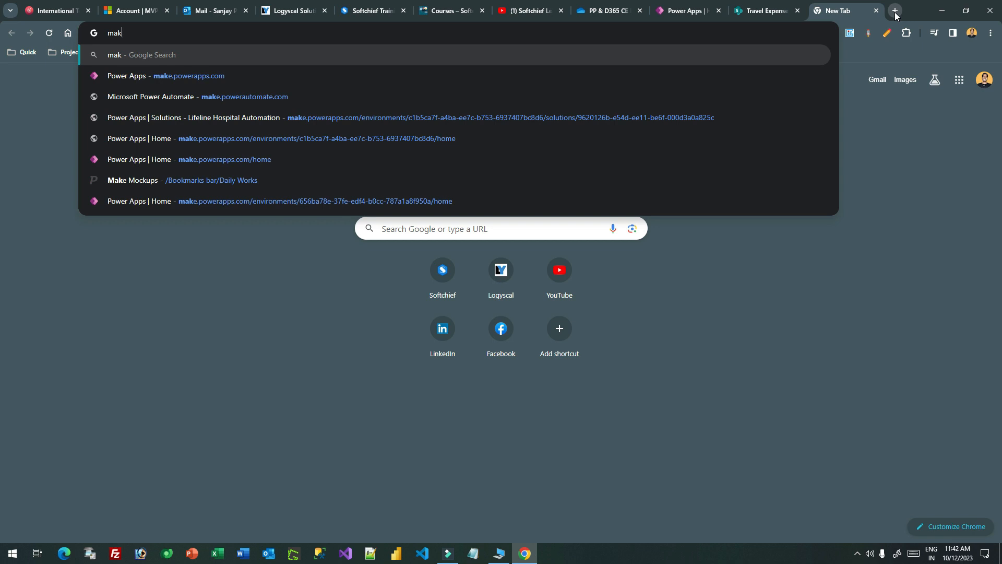
pyautogui.write('e.poe')
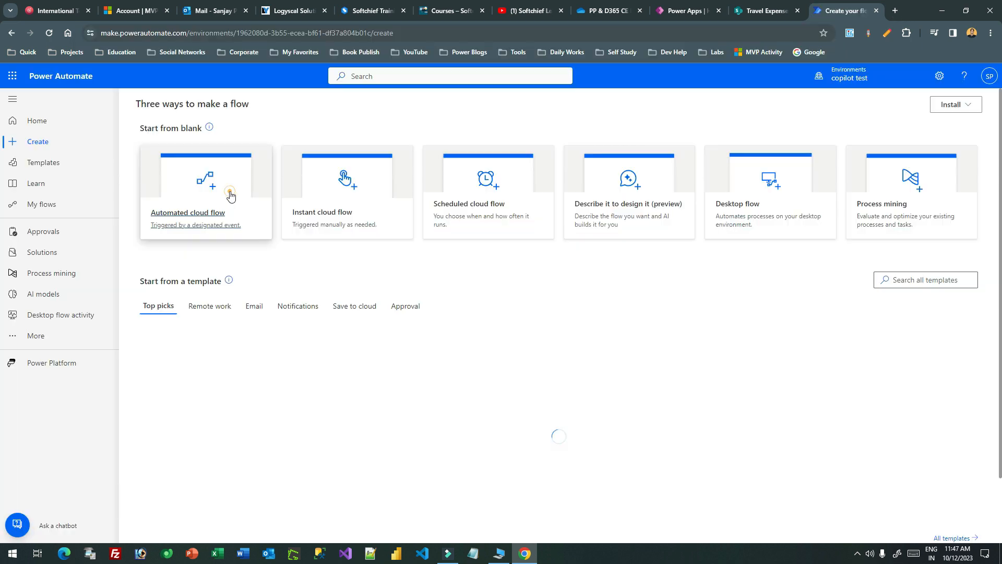
# Start an automated cloud flow from blank and name it "Handle Approval For Travel Expense".
pyautogui.click(230, 194)
pyautogui.click(585, 208)
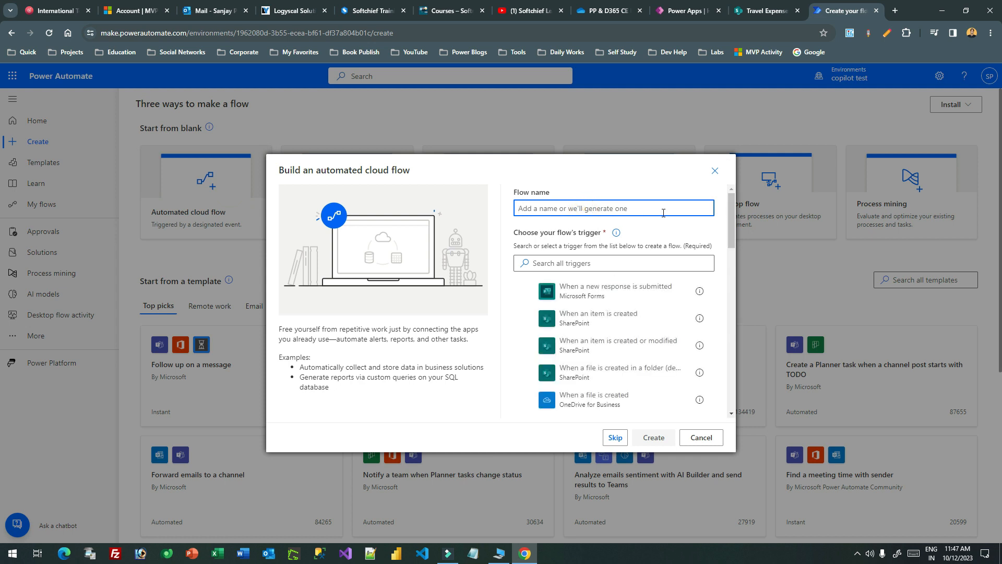
pyautogui.write('Handl')
pyautogui.press('BackSpace')
pyautogui.press('BackSpace')
pyautogui.rightClick(662, 212)
pyautogui.click(608, 205)
# Search the triggers for "sharepoint", choose "When an item is created", and create the flow.
pyautogui.click(606, 262)
pyautogui.write('sharepoi')
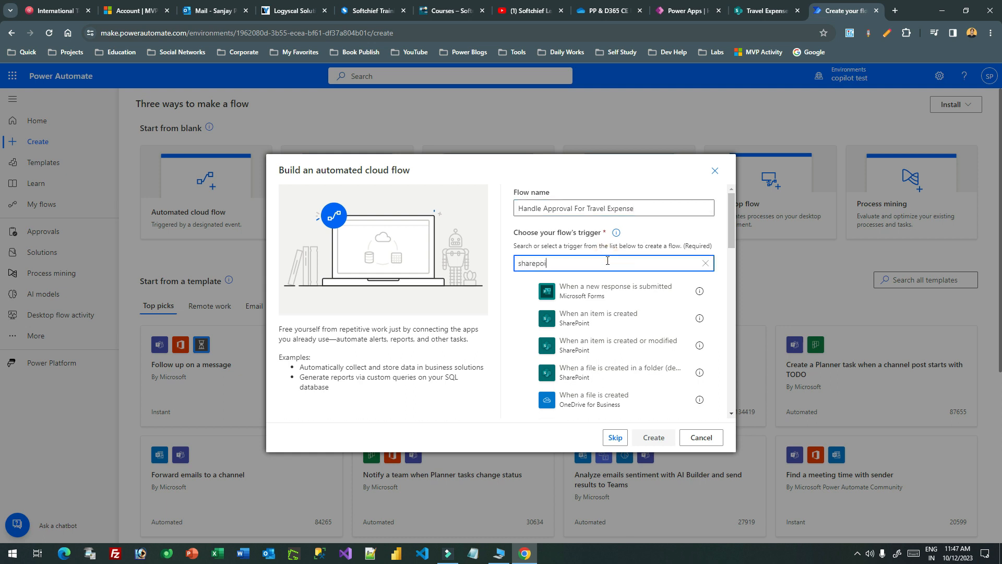
pyautogui.write('nt')
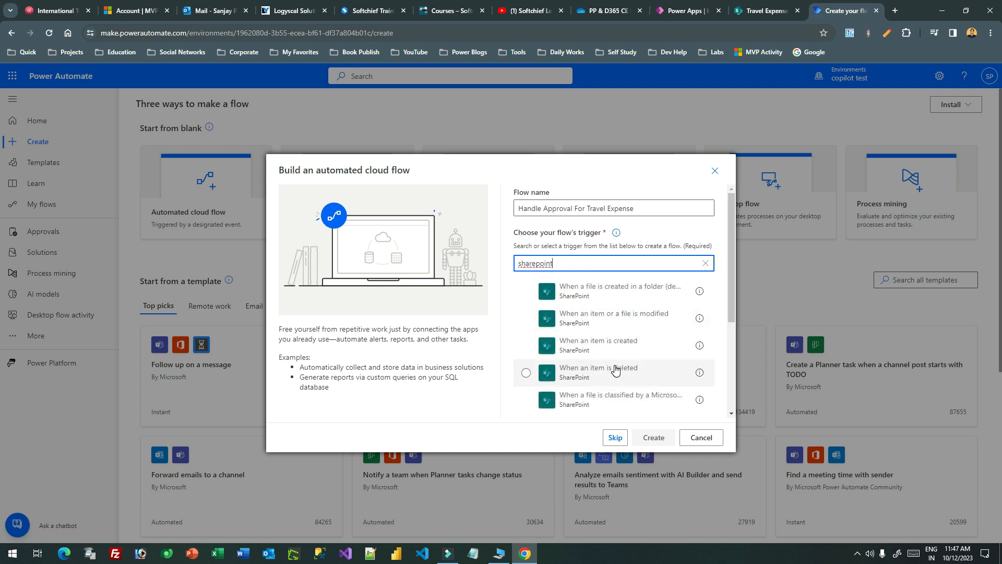
pyautogui.click(606, 372)
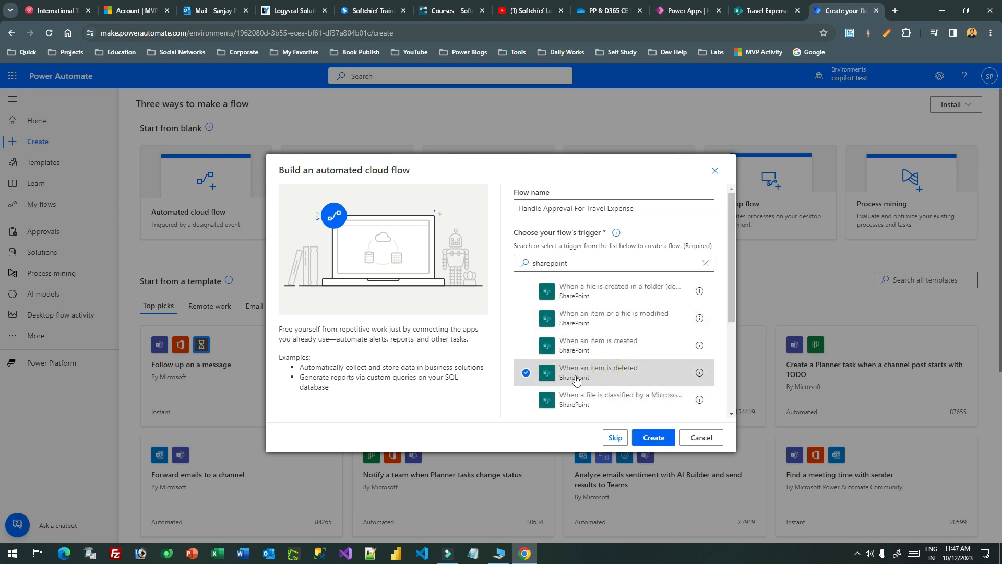
pyautogui.click(587, 351)
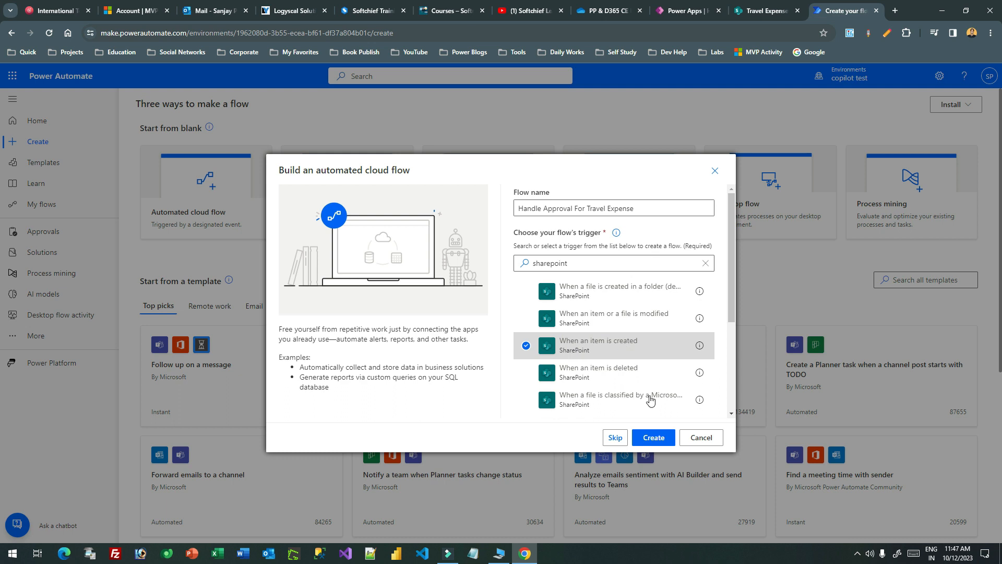
pyautogui.click(654, 437)
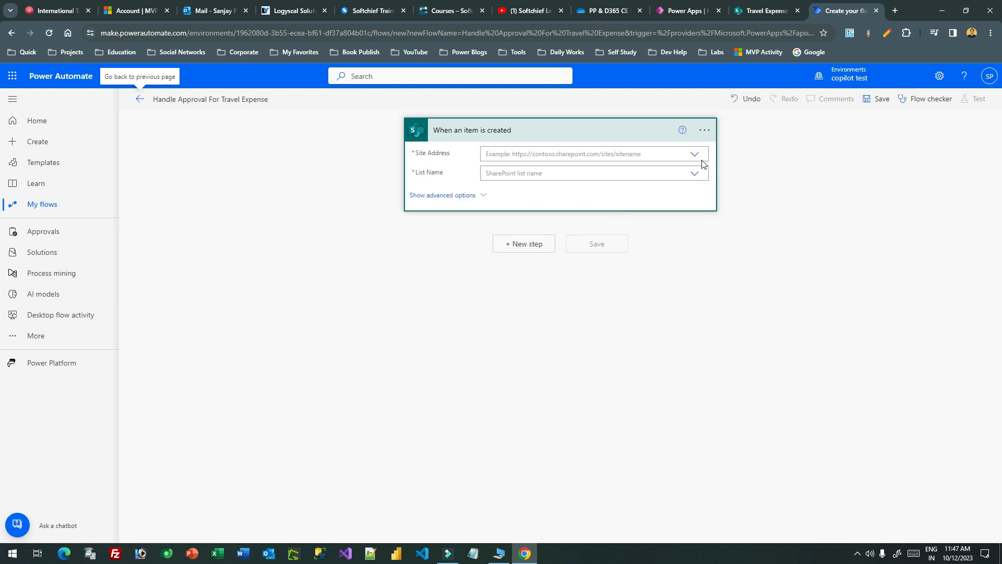
pyautogui.click(694, 154)
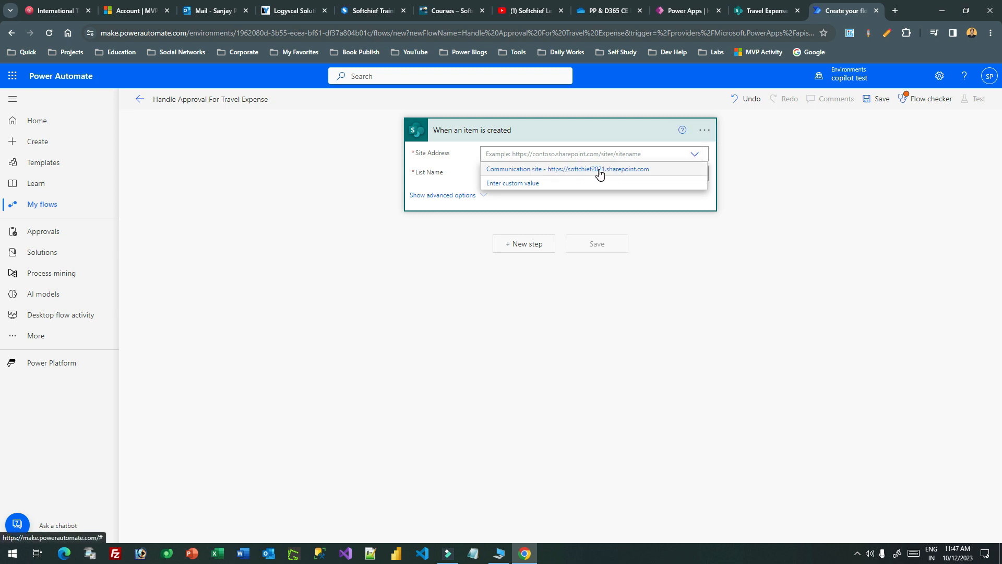
pyautogui.click(599, 170)
pyautogui.click(695, 176)
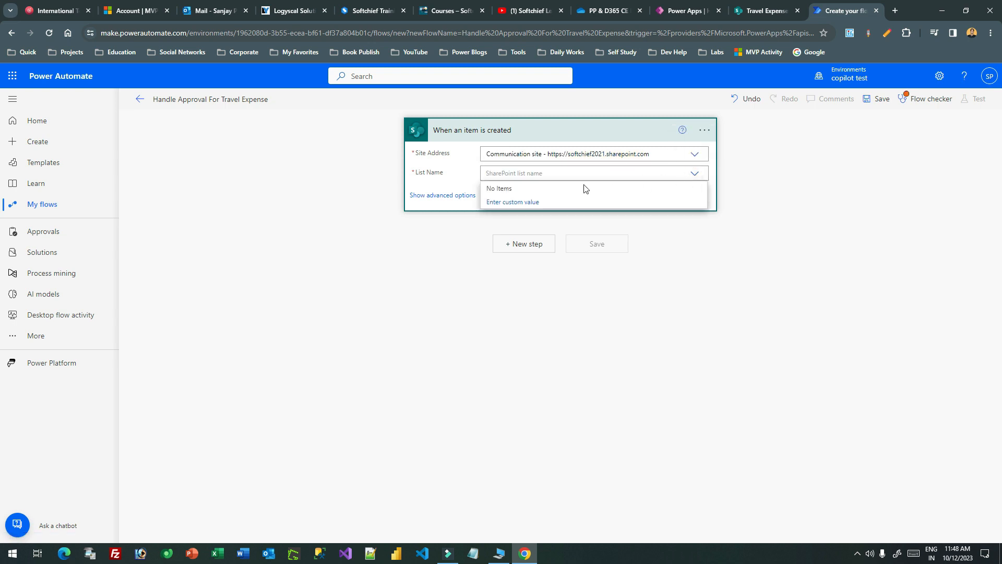
pyautogui.click(694, 175)
pyautogui.click(694, 176)
pyautogui.click(695, 155)
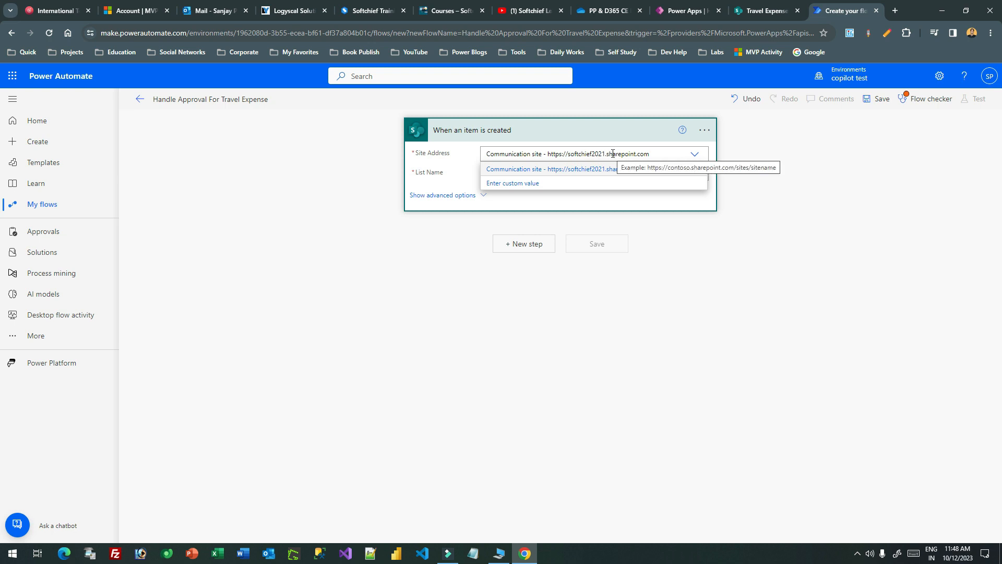
pyautogui.click(765, 10)
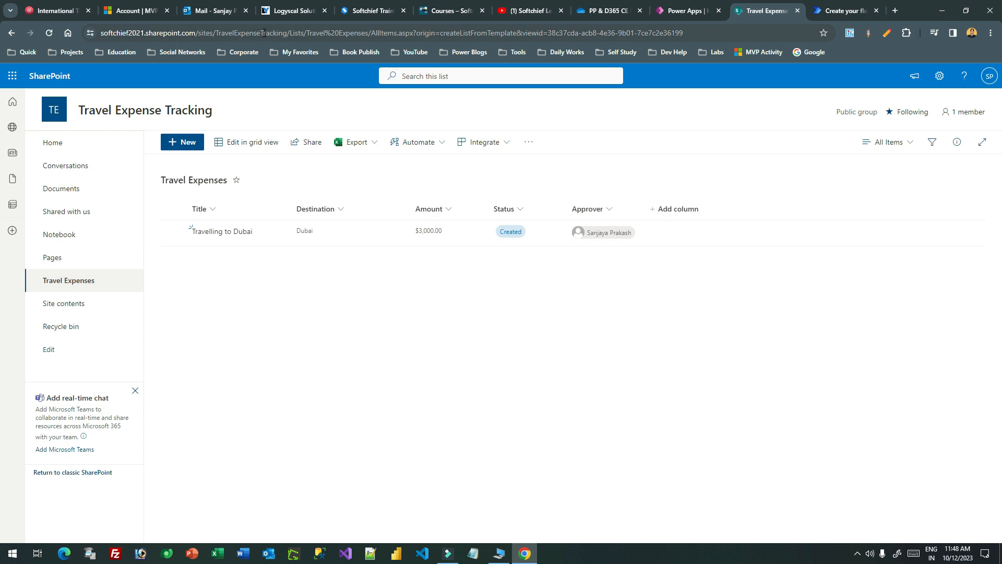
pyautogui.moveTo(286, 32); pyautogui.dragTo(93, 34)
pyautogui.hotkey('ctrl', 'c')
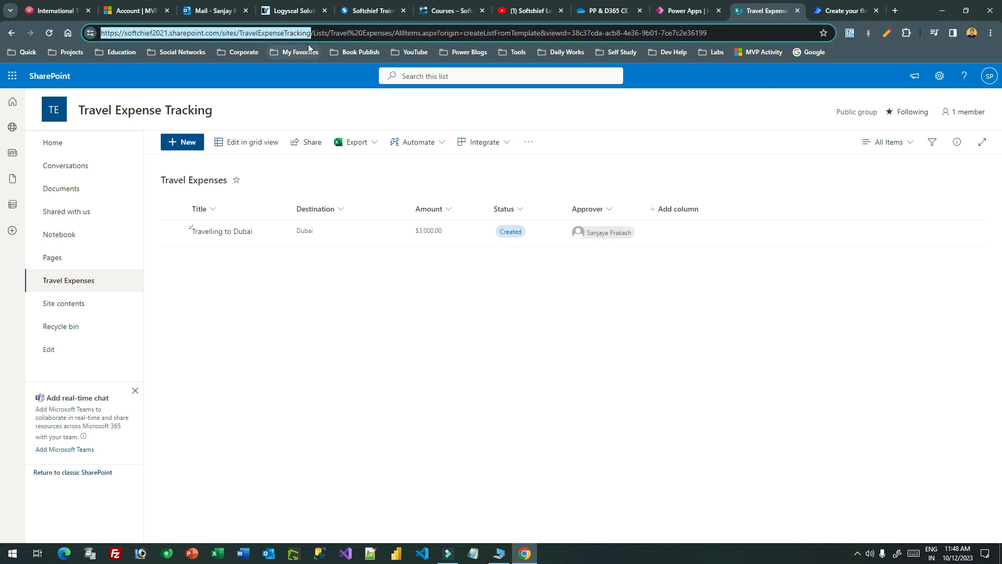
pyautogui.click(821, 13)
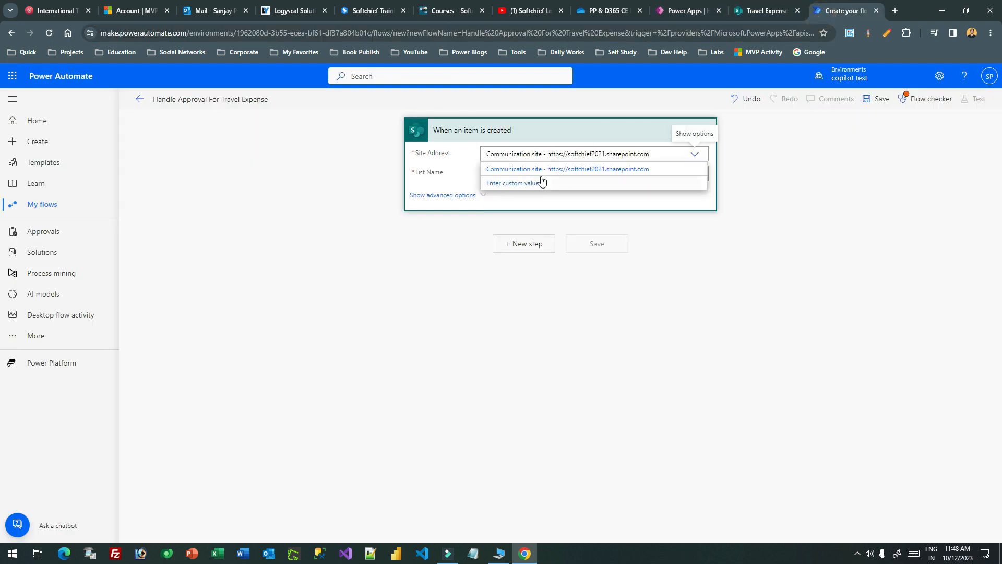
pyautogui.click(526, 184)
pyautogui.hotkey('ctrl', 'v')
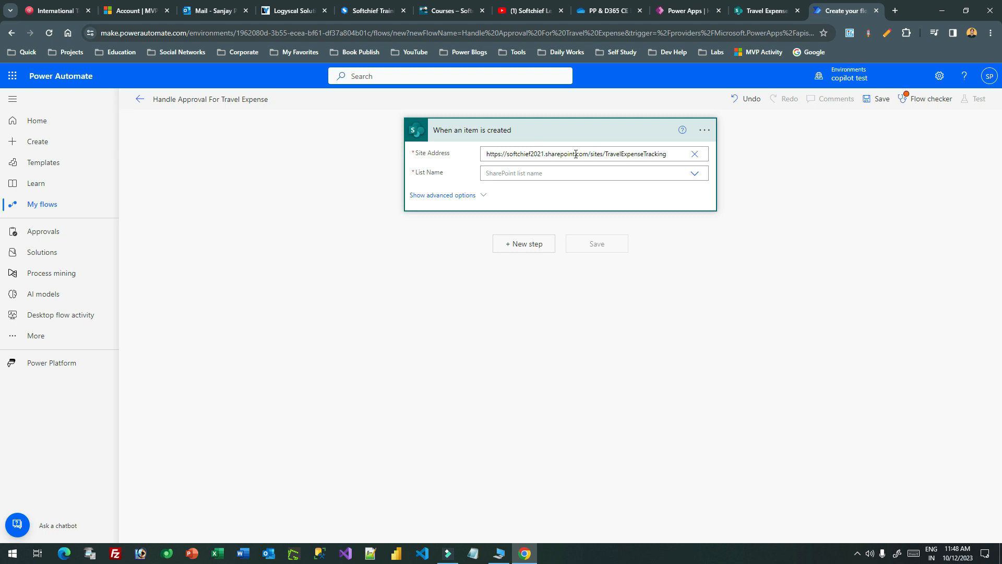
# Choose Travel Expenses as the list that the "When an item is created" trigger monitors.
pyautogui.click(653, 186)
pyautogui.click(433, 170)
pyautogui.click(691, 175)
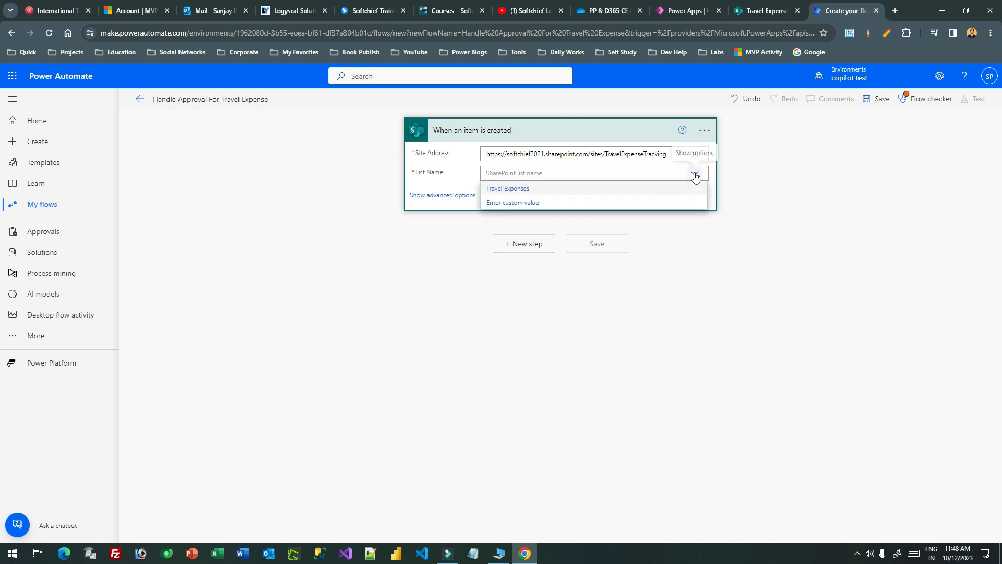
pyautogui.click(526, 191)
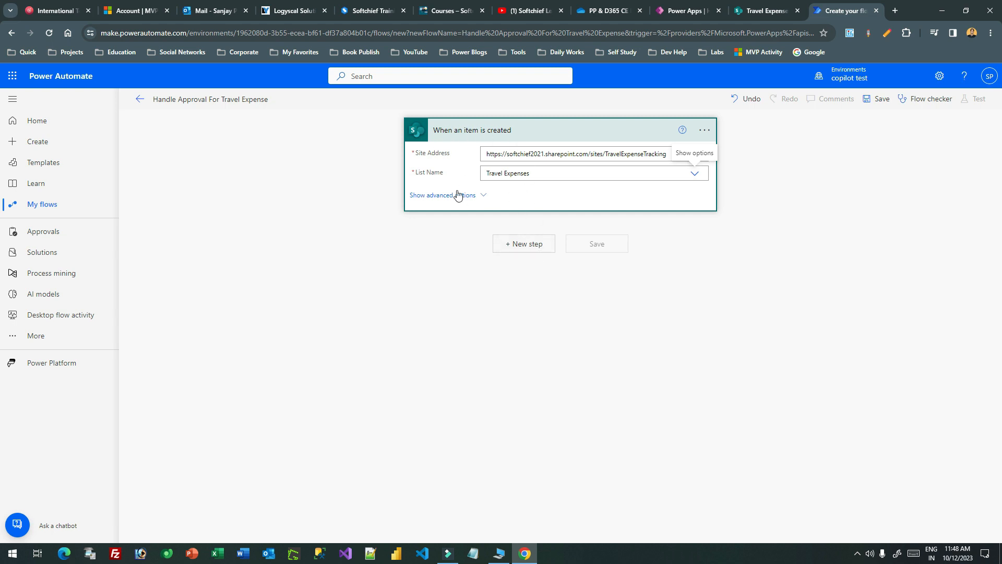
# Search the connectors for "sharepoint" and add the SharePoint "Update item" action after the trigger.
pyautogui.click(533, 244)
pyautogui.click(518, 201)
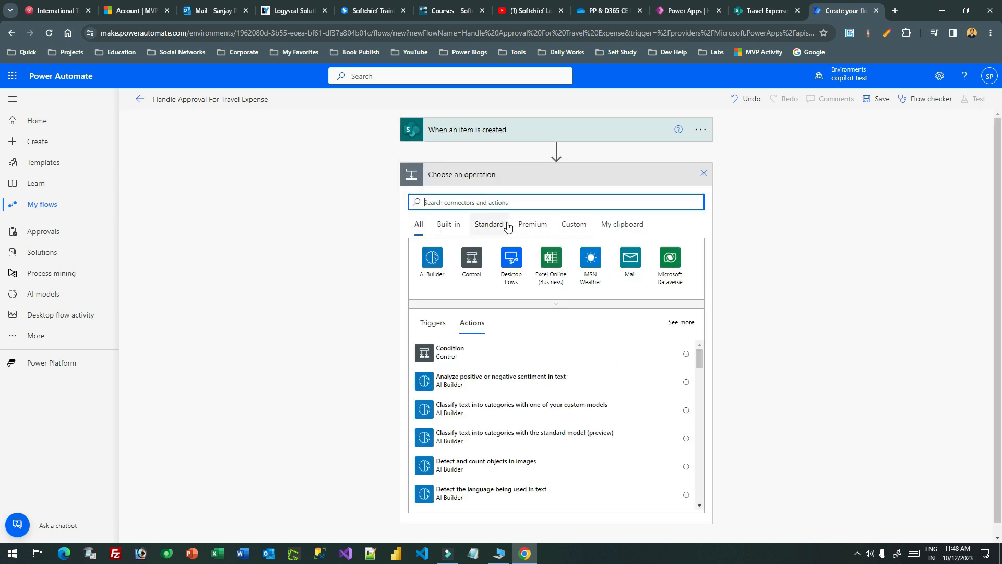
pyautogui.write('sharepoint')
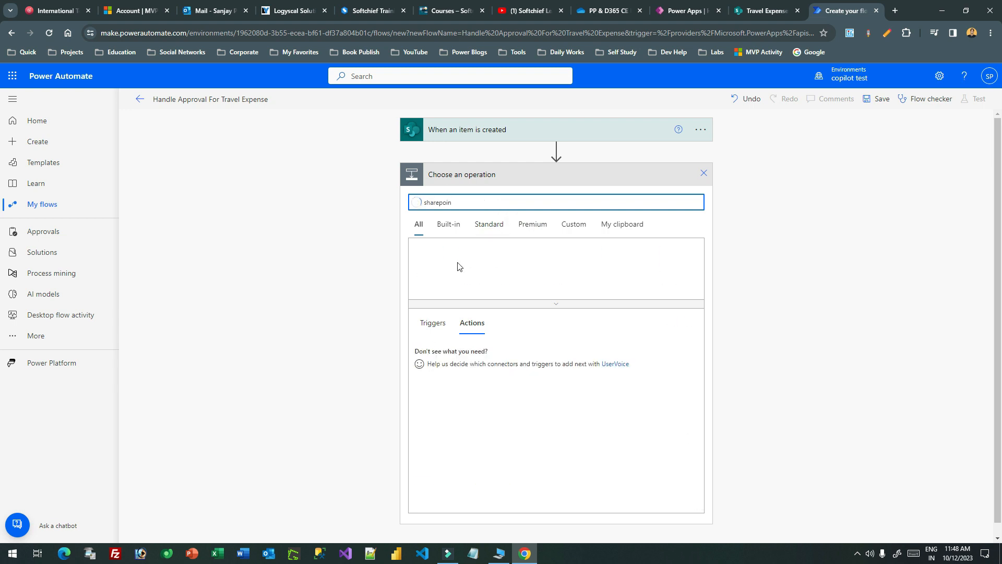
pyautogui.click(432, 258)
pyautogui.scroll(-15, 535, 407)
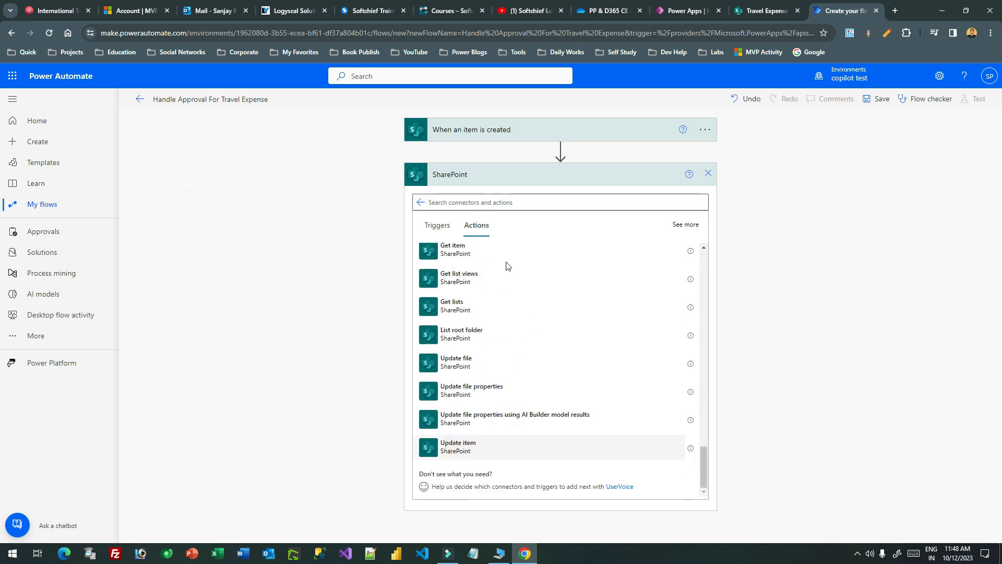
pyautogui.click(693, 198)
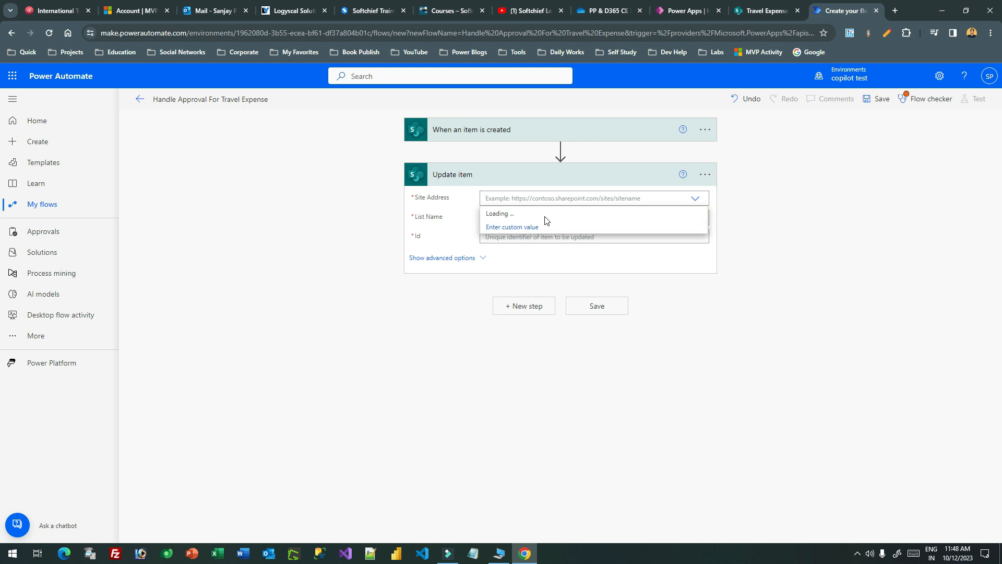
pyautogui.click(531, 230)
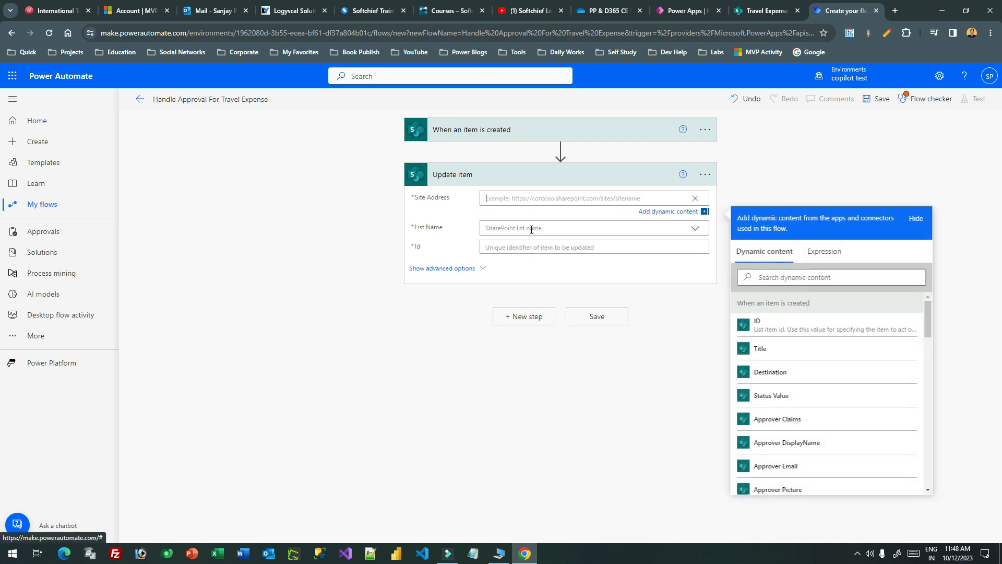
pyautogui.hotkey('ctrl', 'v')
pyautogui.click(455, 216)
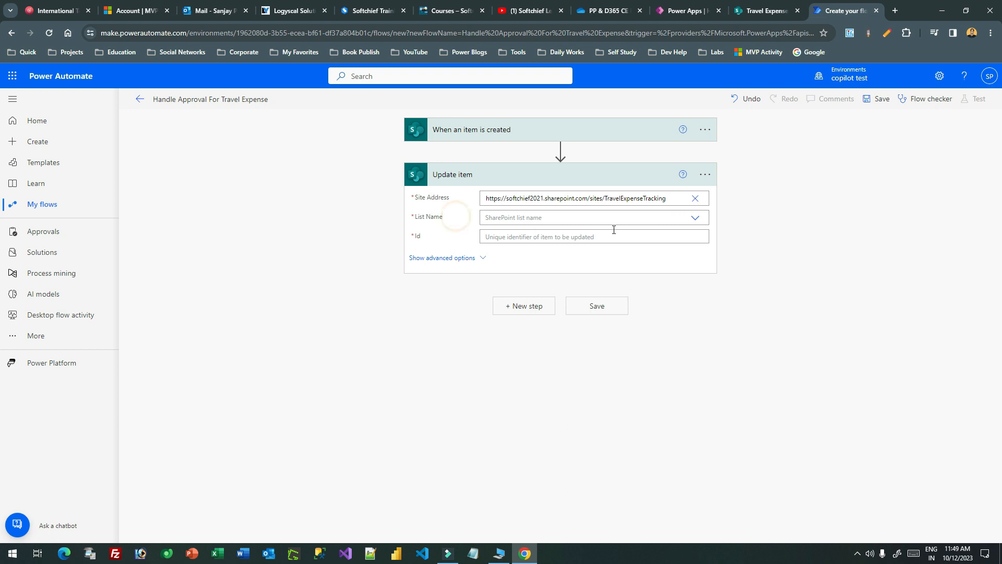
pyautogui.click(693, 221)
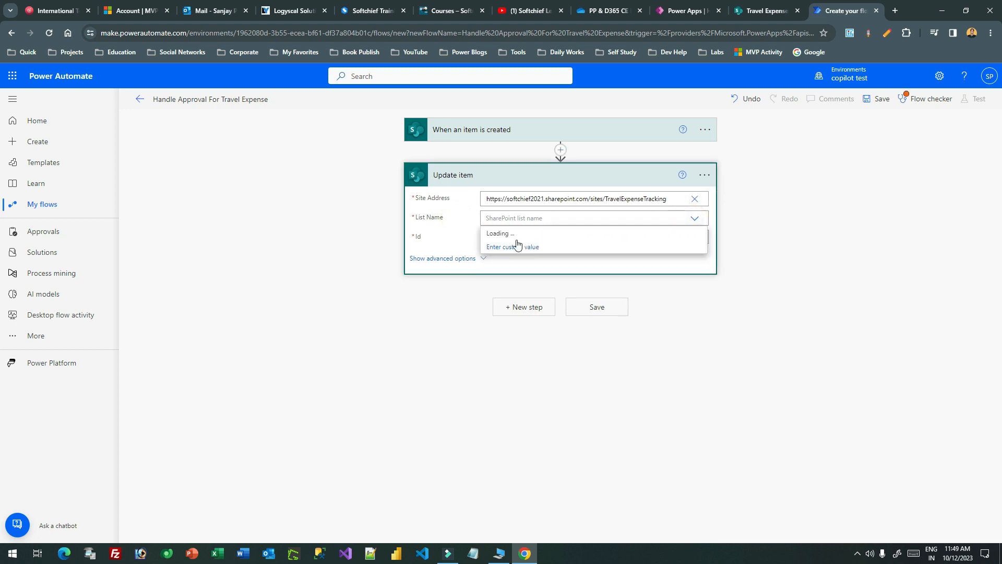
pyautogui.click(510, 235)
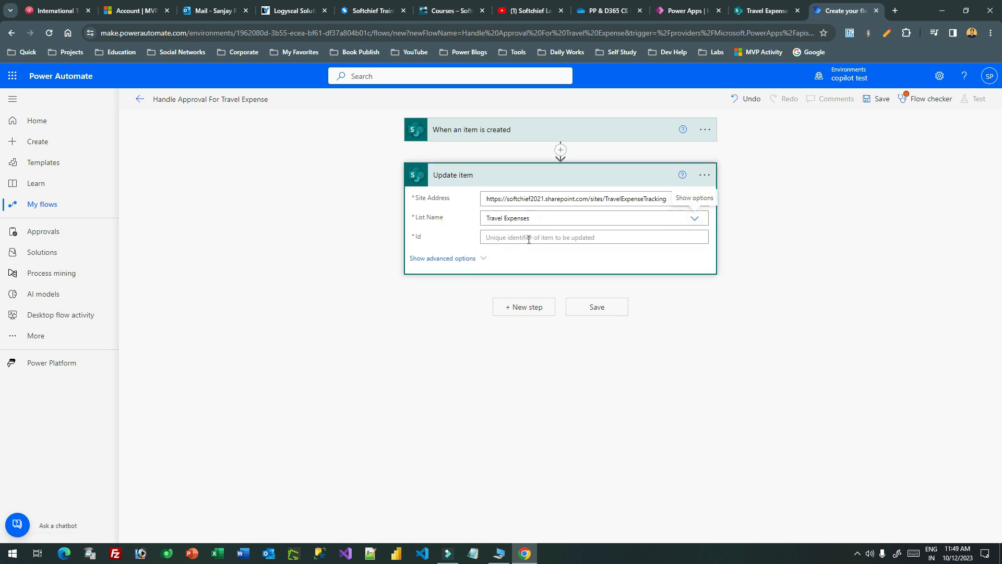
# Set the Update item action's Id to the trigger's ID and its Status Value to Under Approval.
pyautogui.click(569, 241)
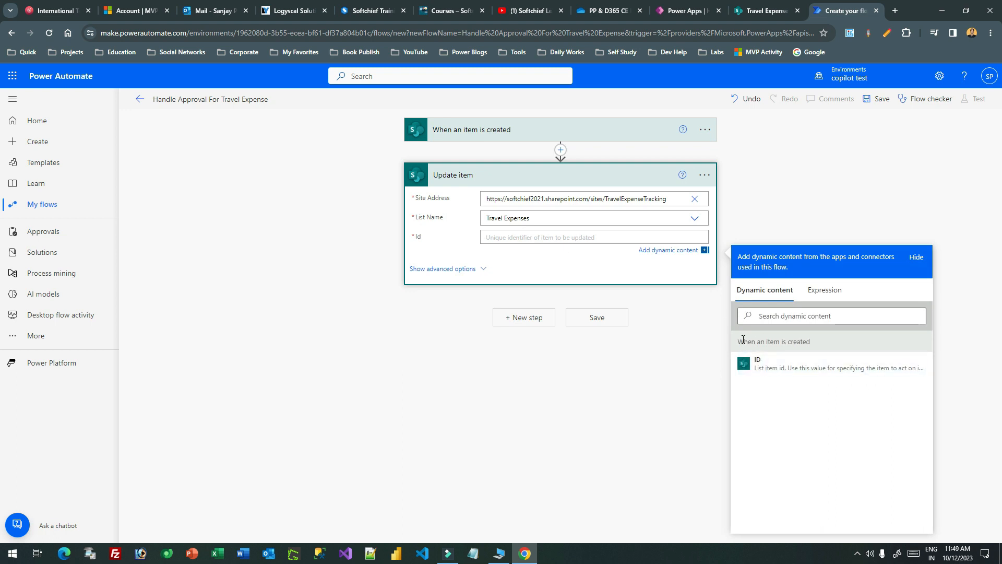
pyautogui.moveTo(735, 342); pyautogui.dragTo(837, 340)
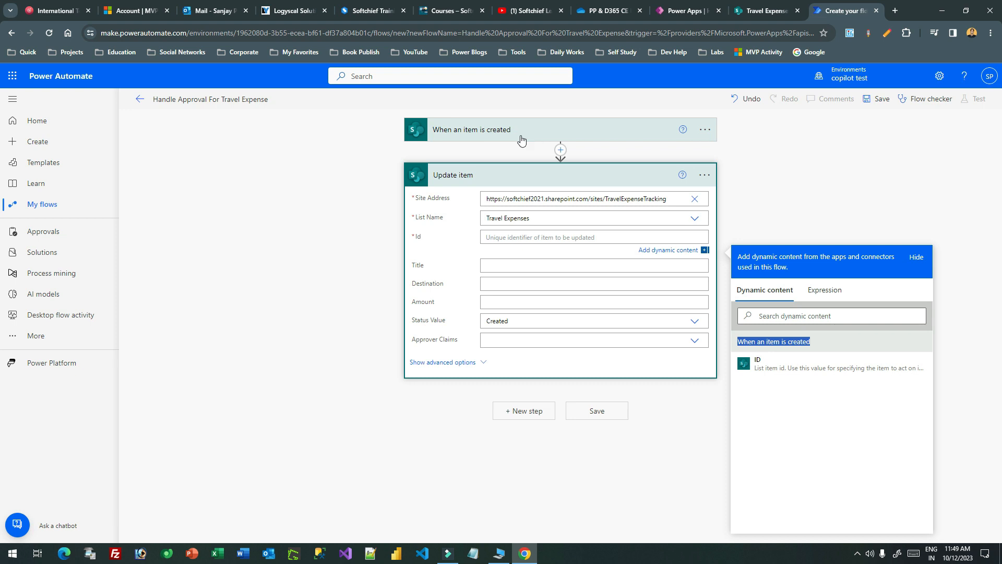
pyautogui.click(770, 367)
pyautogui.click(433, 270)
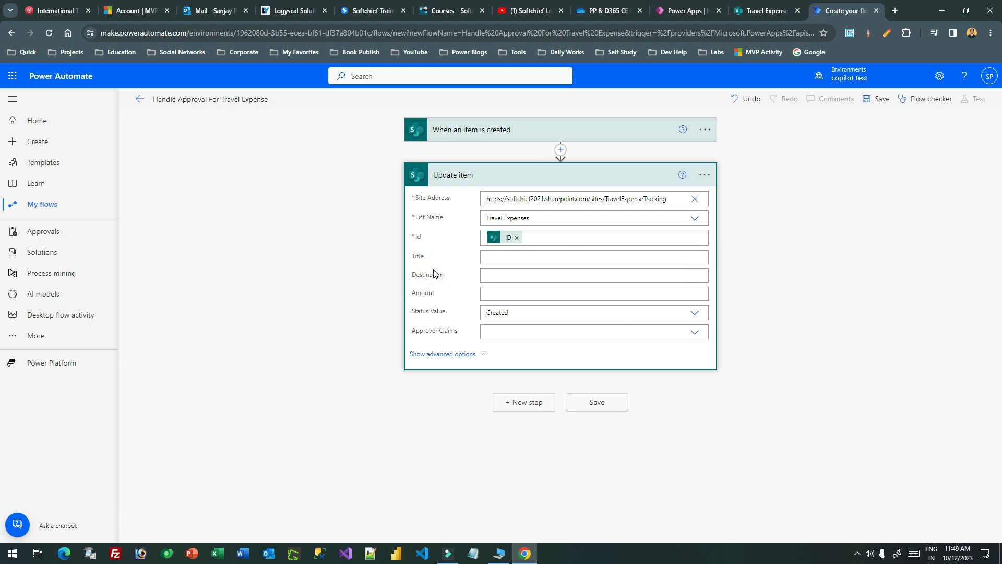
pyautogui.click(535, 312)
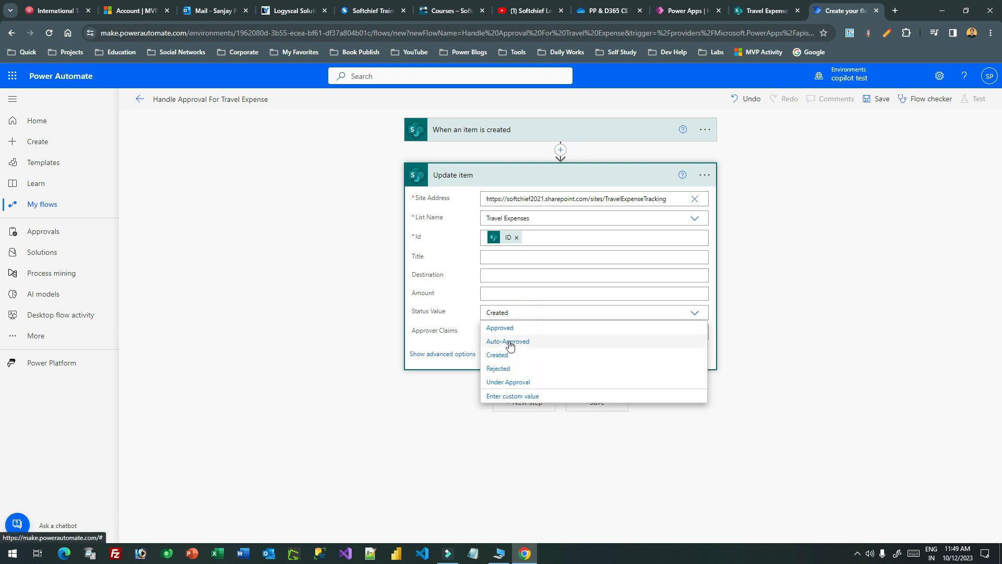
pyautogui.click(514, 381)
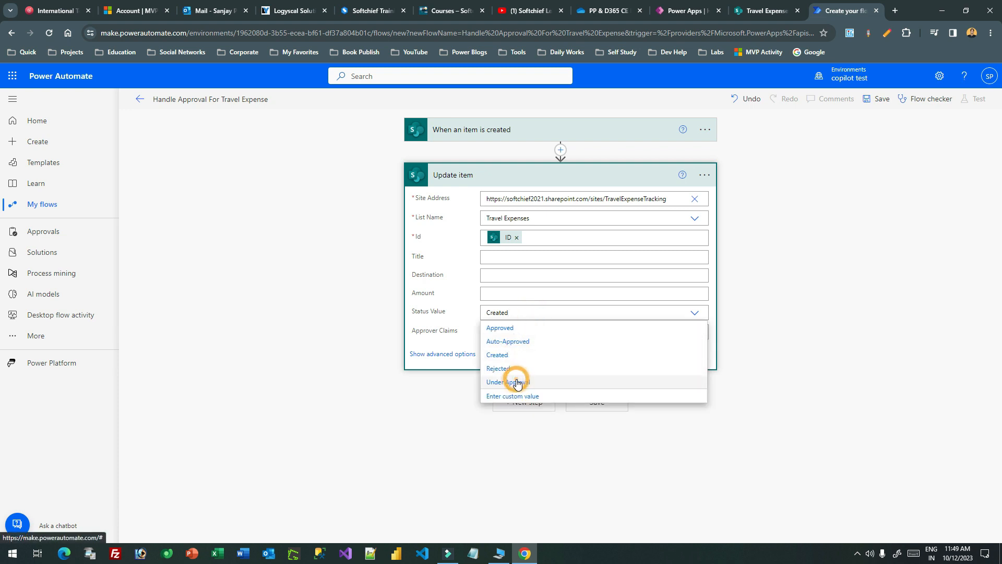
# Rename the Update item action "Set as Under Approval", check its settings, and collapse it.
pyautogui.click(704, 176)
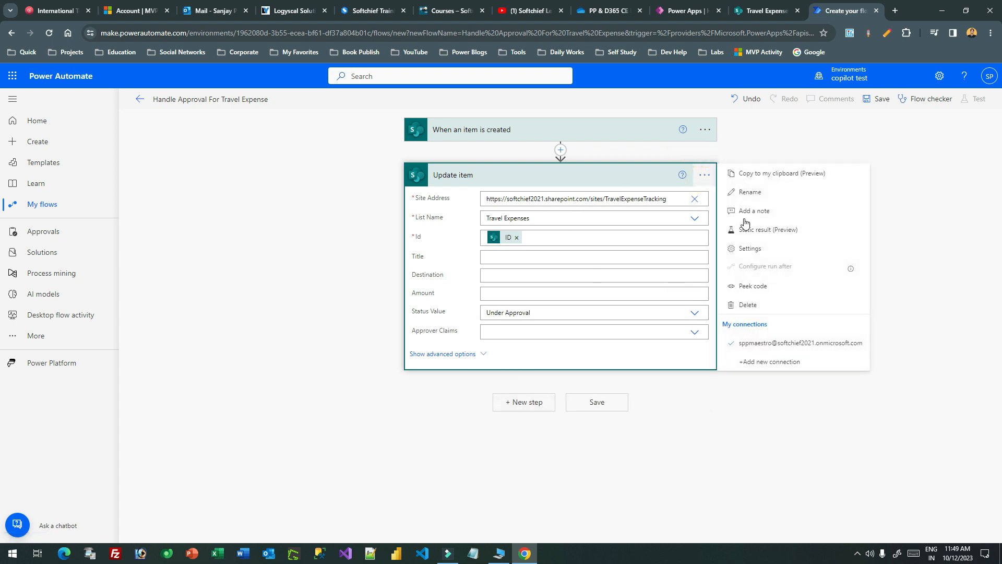
pyautogui.click(751, 193)
pyautogui.write('Set as Under')
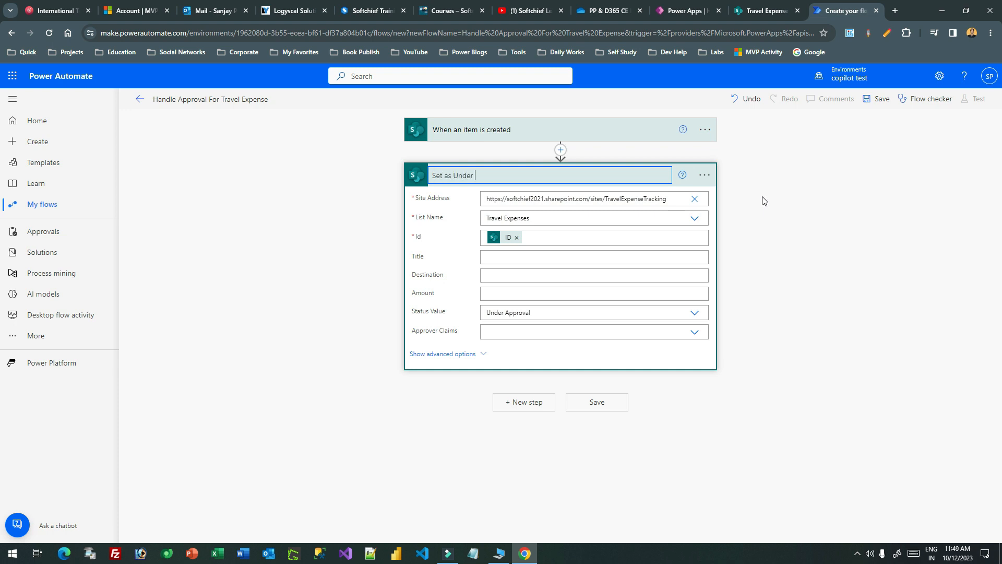
pyautogui.write(' Approval')
pyautogui.click(762, 199)
pyautogui.click(633, 174)
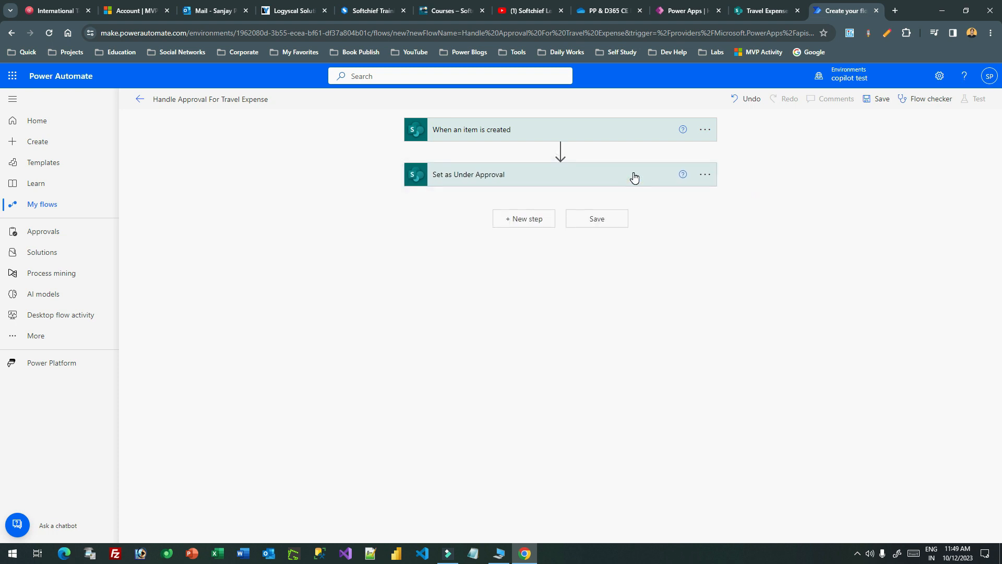
pyautogui.click(634, 178)
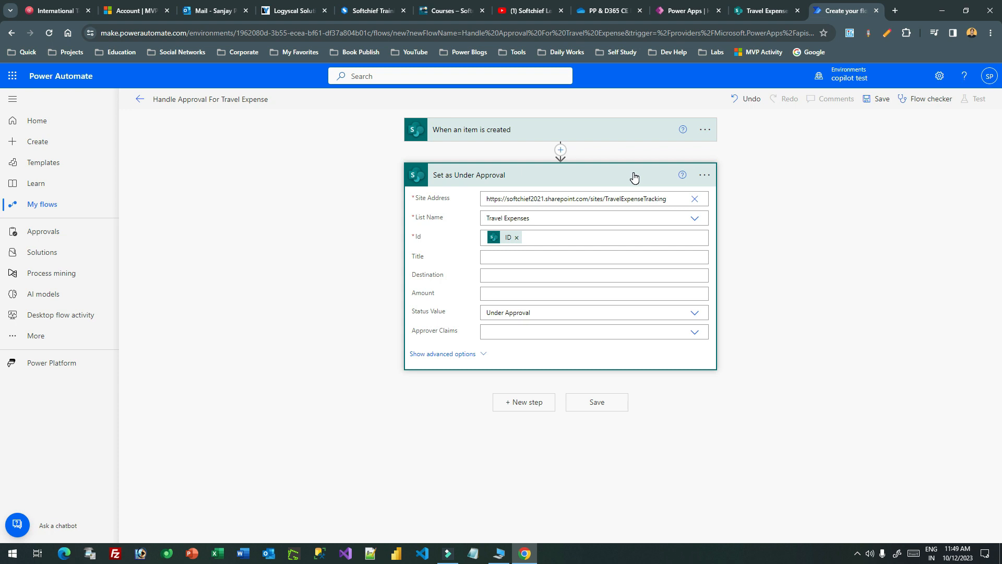
pyautogui.click(634, 178)
# Add a Condition control after the "Set as Under Approval" action.
pyautogui.click(538, 224)
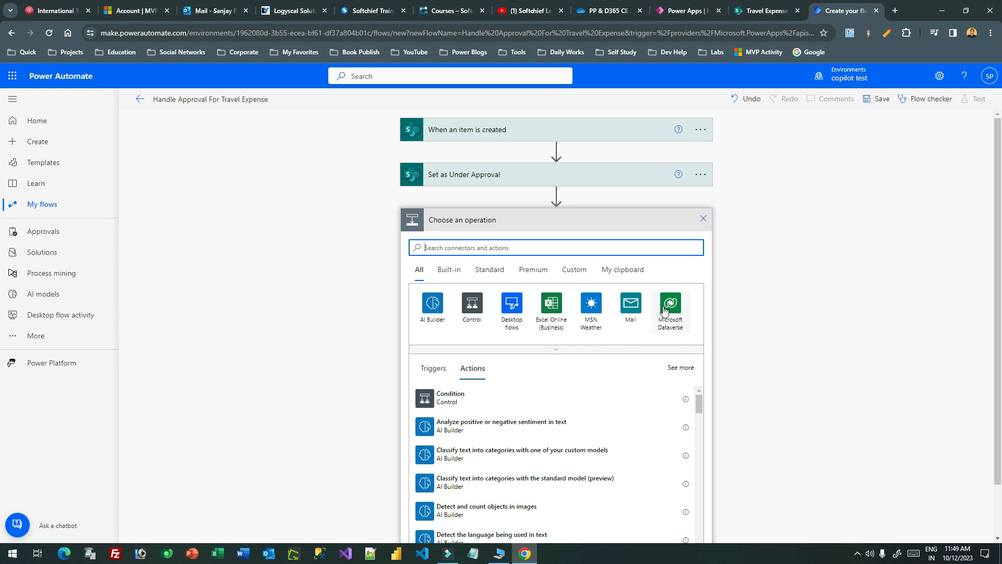
pyautogui.click(472, 308)
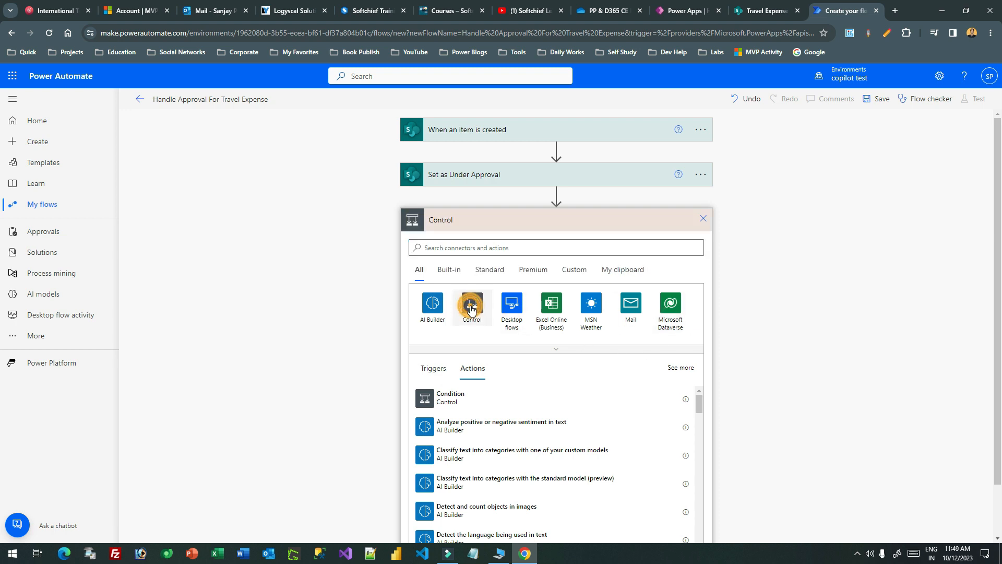
pyautogui.click(459, 303)
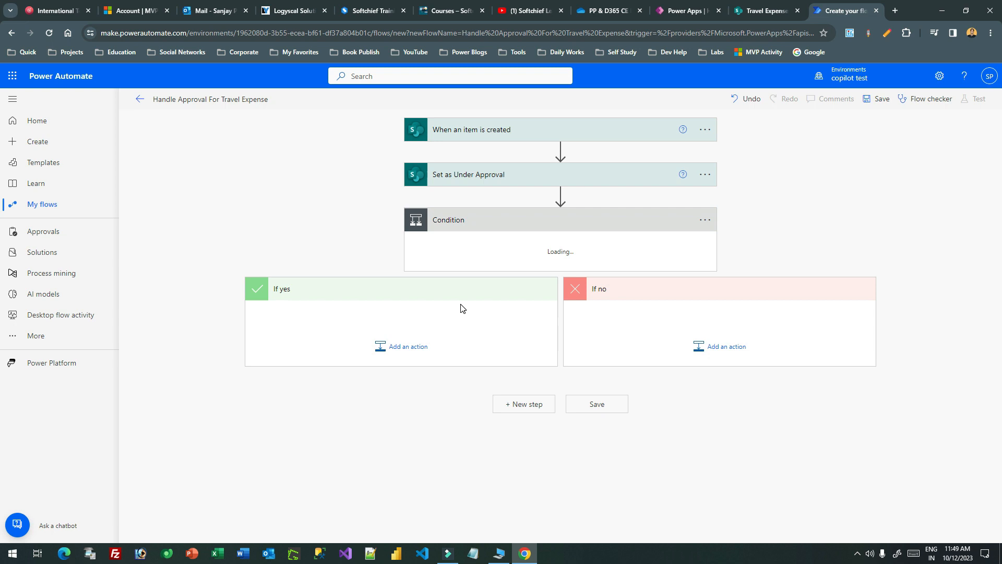
# Search the dynamic content for "amou" and use Amount from "When an item is created" as the condition's first value.
pyautogui.click(464, 252)
pyautogui.click(573, 331)
pyautogui.write('amou')
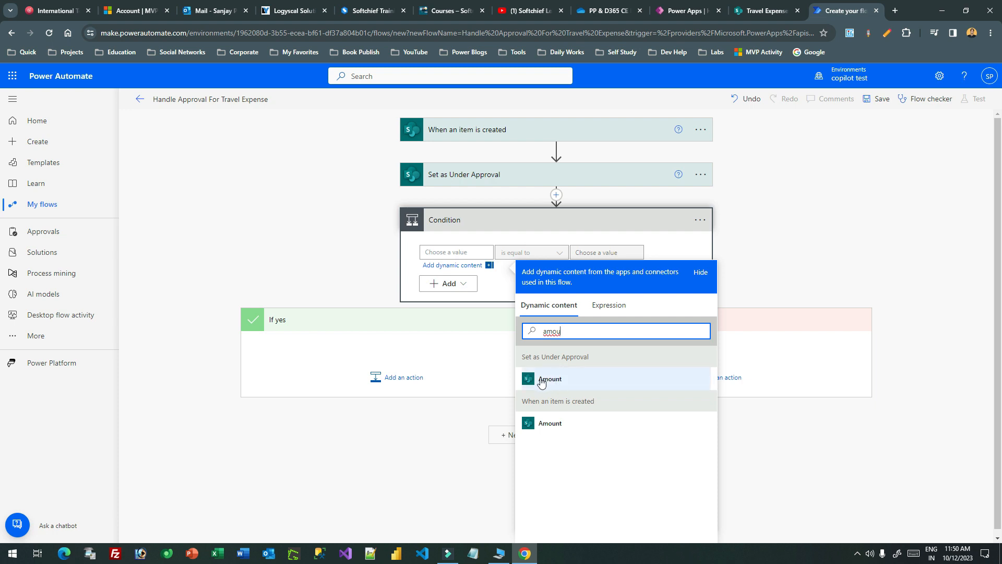
pyautogui.moveTo(527, 358); pyautogui.dragTo(588, 357)
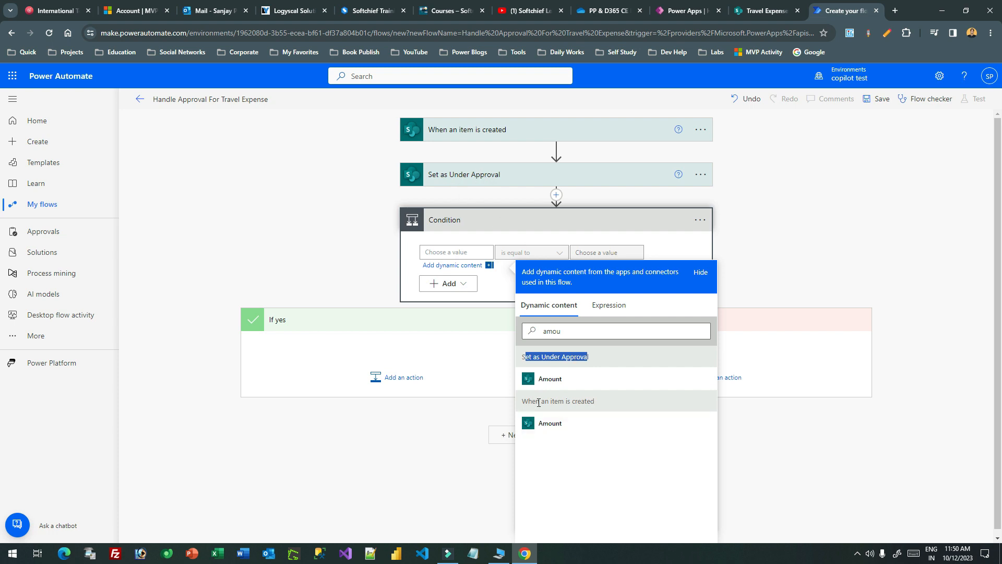
pyautogui.moveTo(539, 400); pyautogui.dragTo(607, 402)
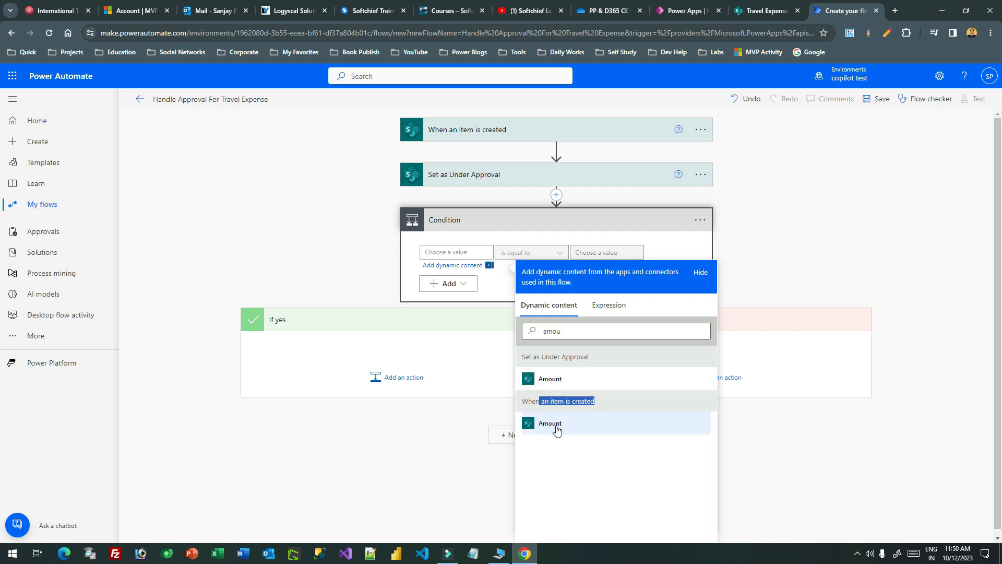
pyautogui.click(567, 446)
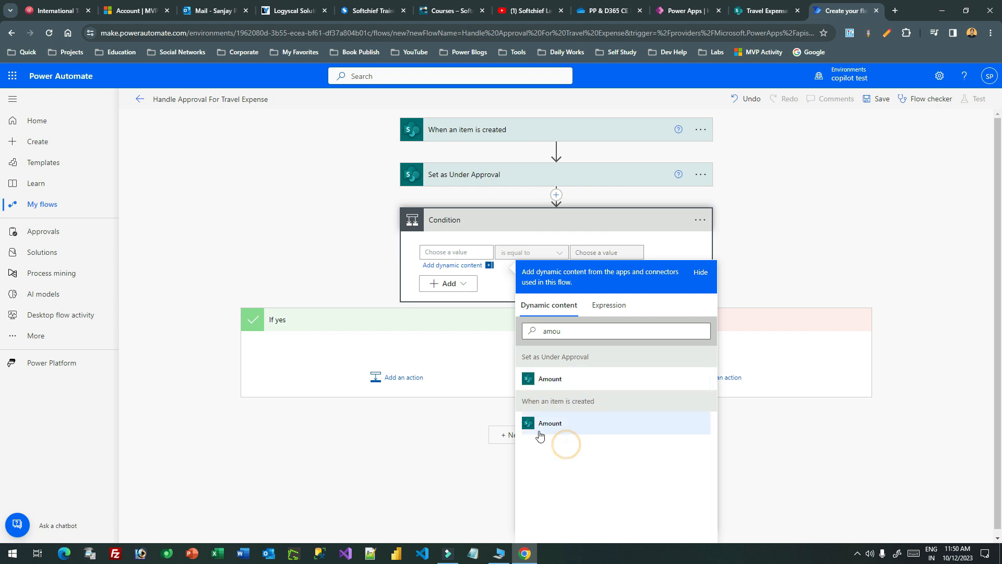
pyautogui.click(573, 426)
# Set the condition's operator to "is less than or equal to" and its comparison value to 500.
pyautogui.click(552, 256)
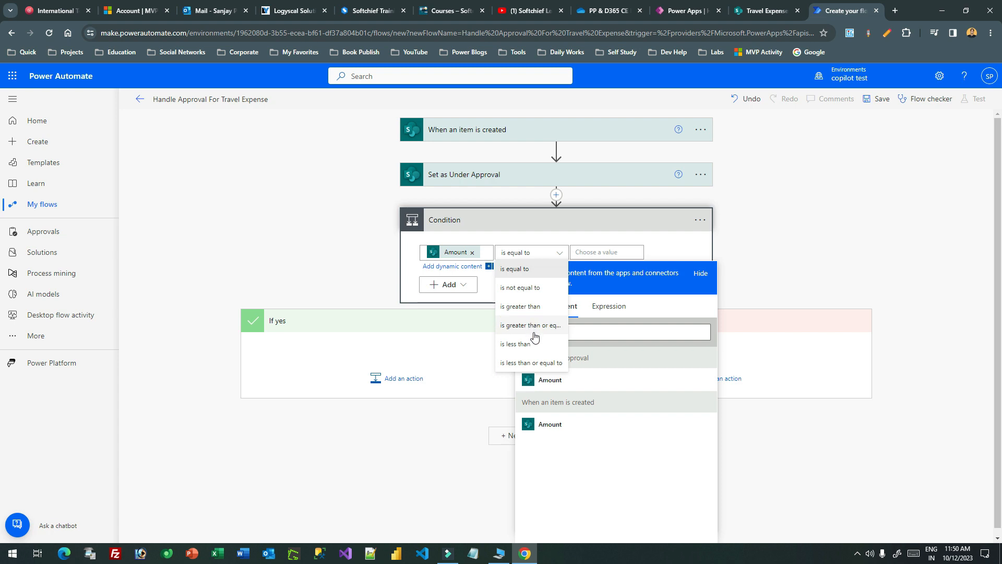
pyautogui.click(542, 361)
pyautogui.click(589, 253)
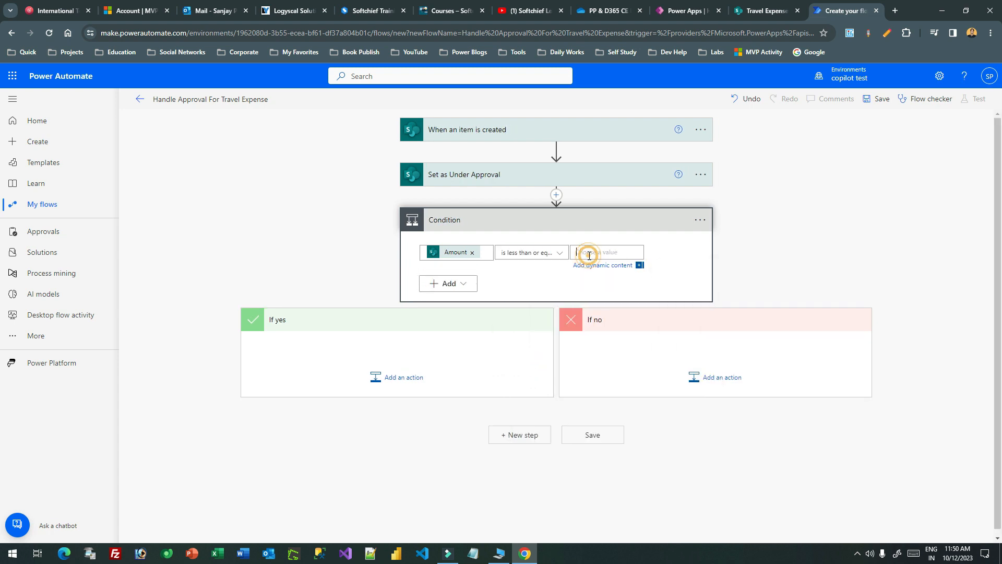
pyautogui.write('500')
pyautogui.click(531, 288)
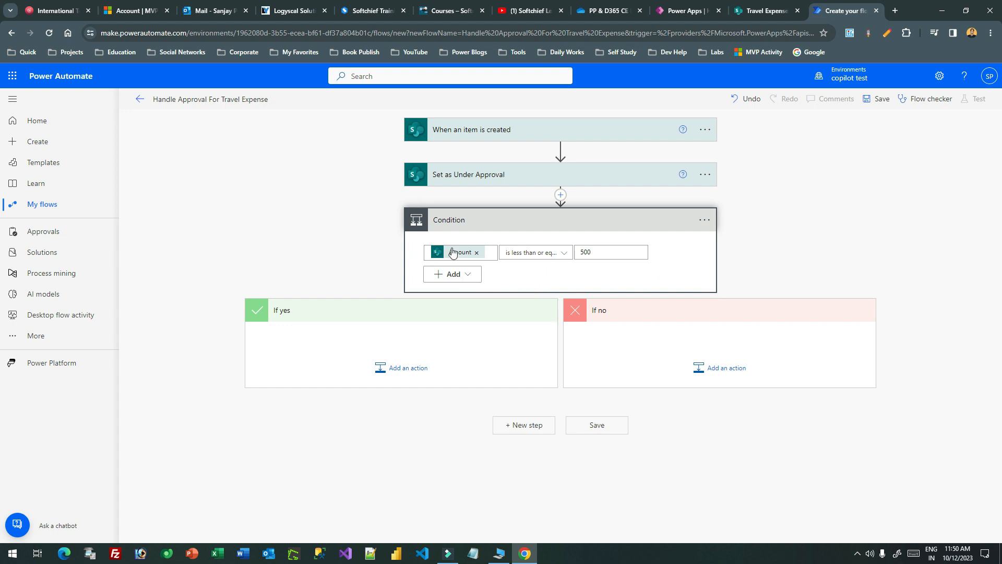
# Add a SharePoint Update item action to the condition's If yes branch.
pyautogui.click(411, 367)
pyautogui.scroll(-3, 371, 285)
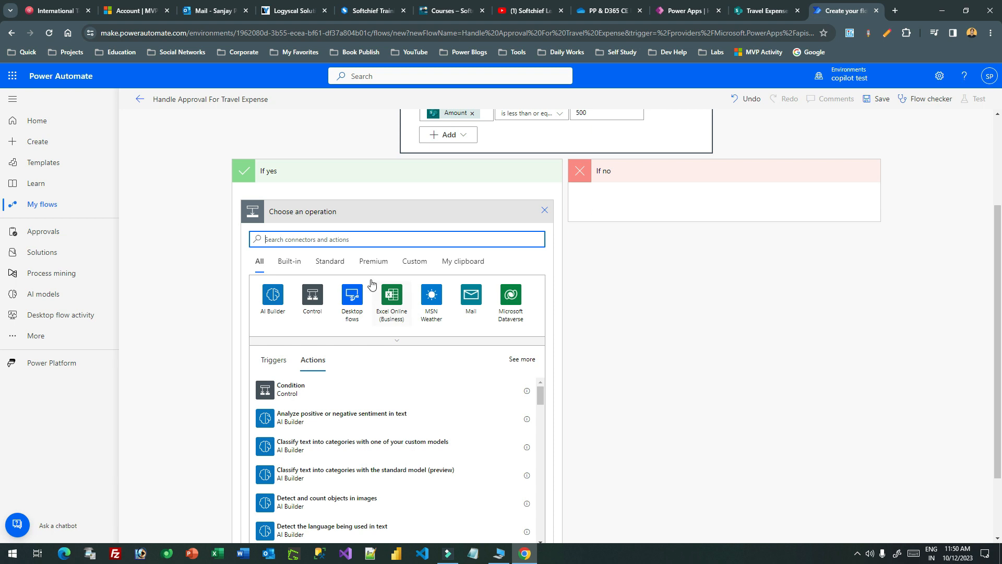
pyautogui.write('s')
pyautogui.click(272, 293)
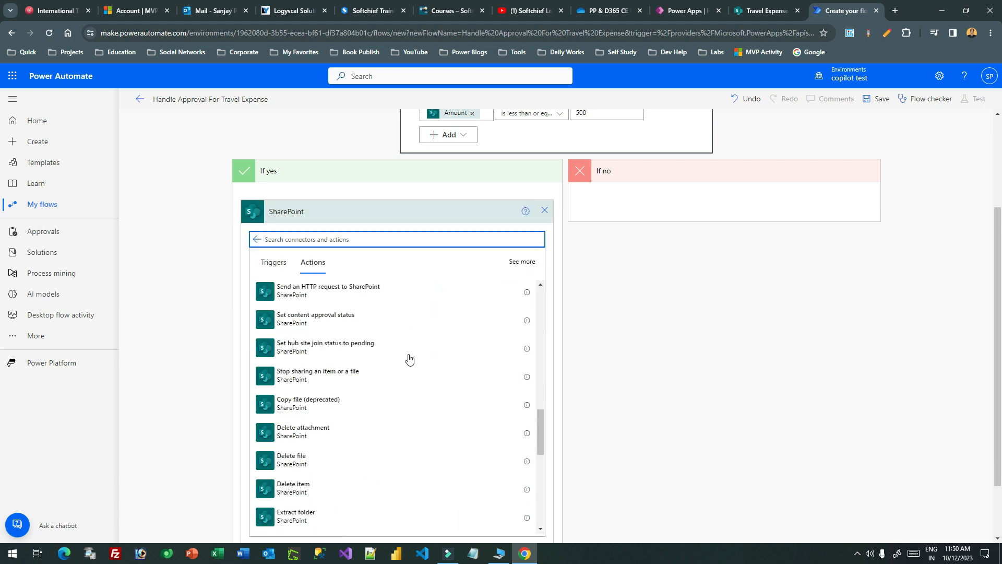
pyautogui.scroll(-10, 410, 358)
pyautogui.click(312, 488)
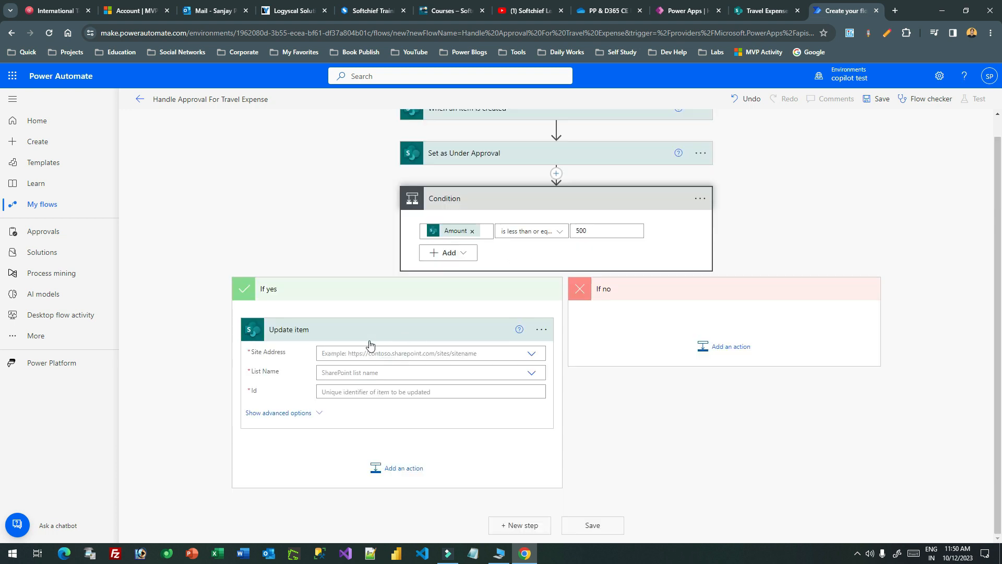
pyautogui.click(453, 358)
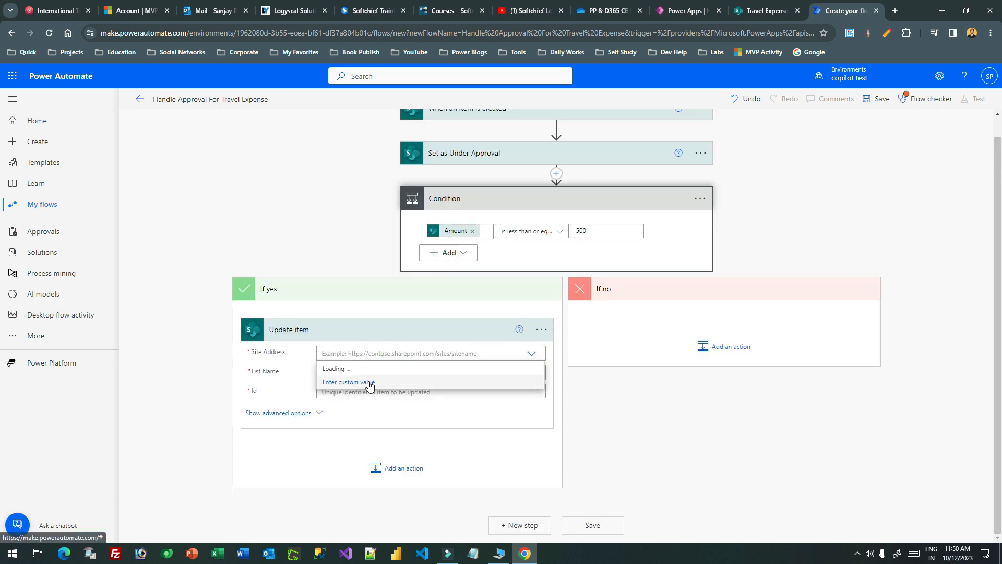
pyautogui.click(369, 383)
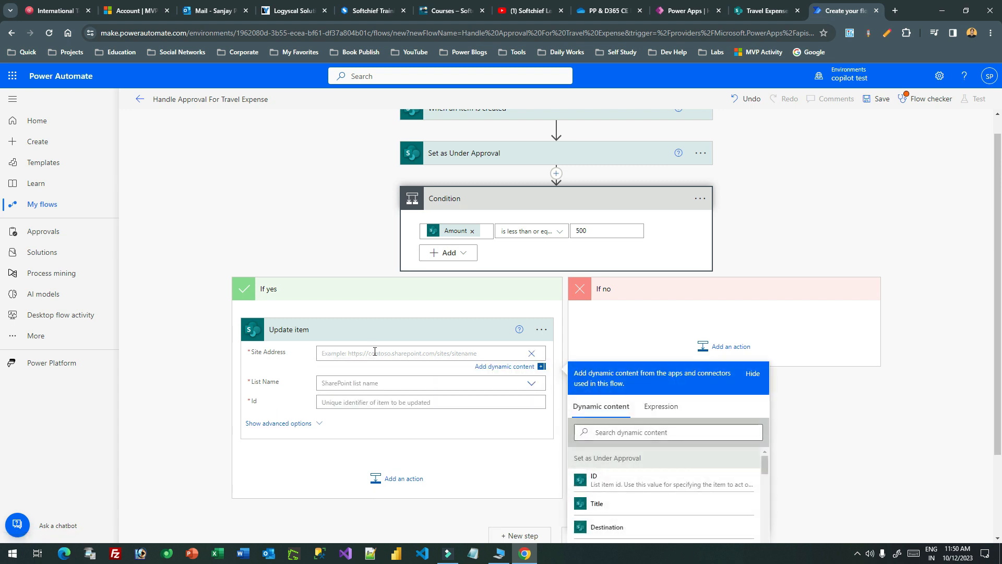
pyautogui.write('https://softchief2021.sharepoint.com/sites/TravelExpenseTracking')
pyautogui.click(368, 383)
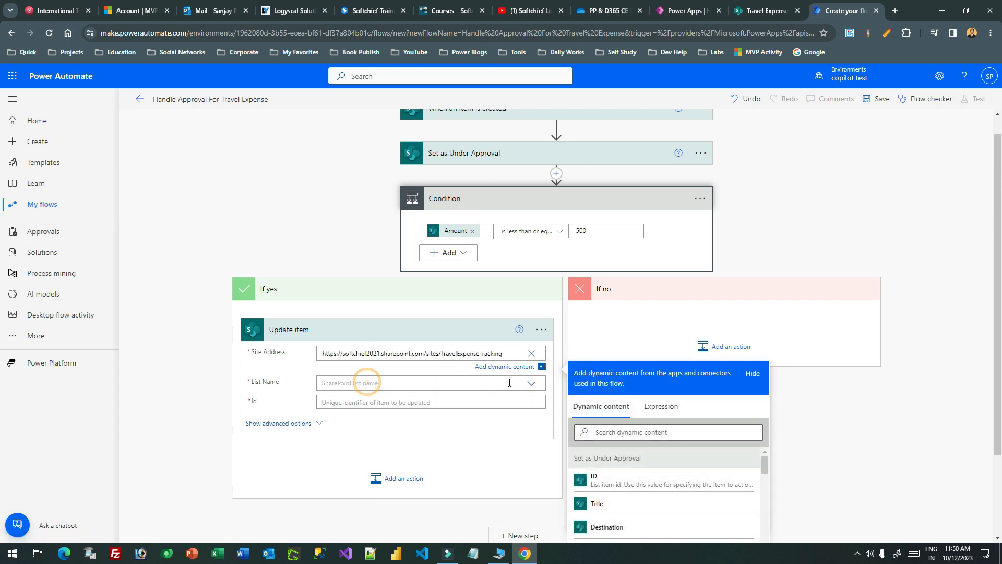
pyautogui.click(530, 382)
pyautogui.click(531, 382)
pyautogui.click(362, 398)
# Set the Update item action's Id to ID from "When an item is created" and its Status Value to Auto-Approved.
pyautogui.click(381, 403)
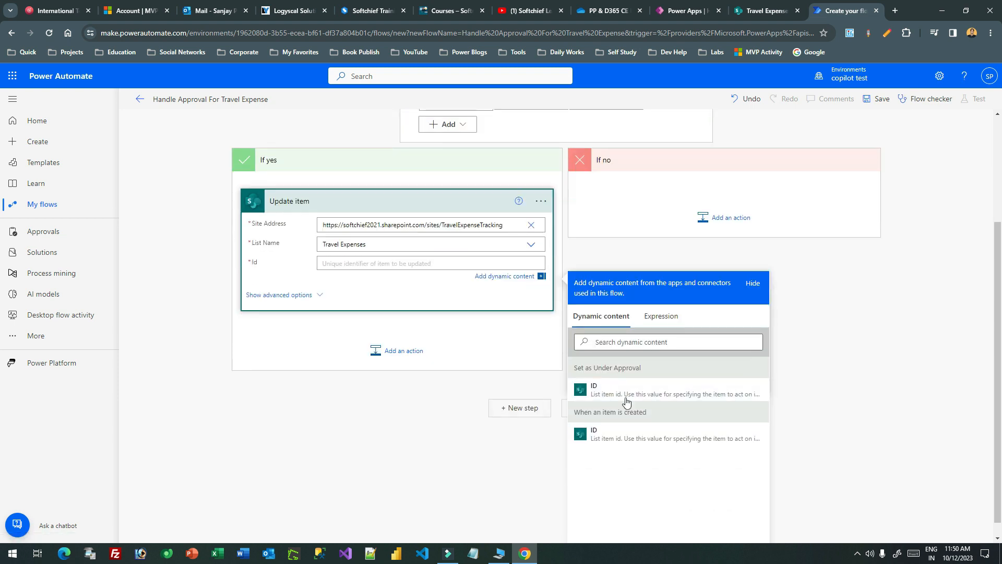
pyautogui.click(616, 436)
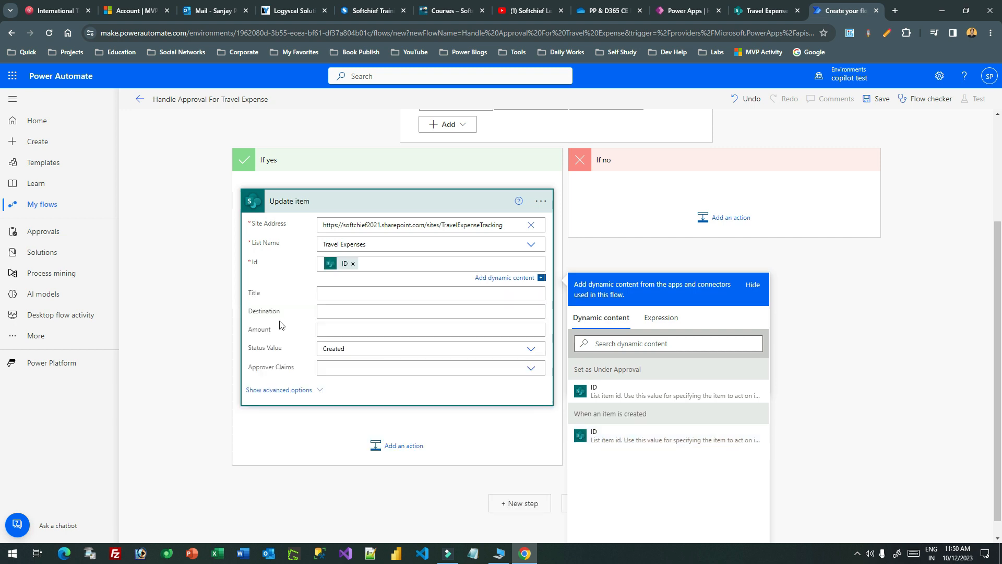
pyautogui.click(520, 354)
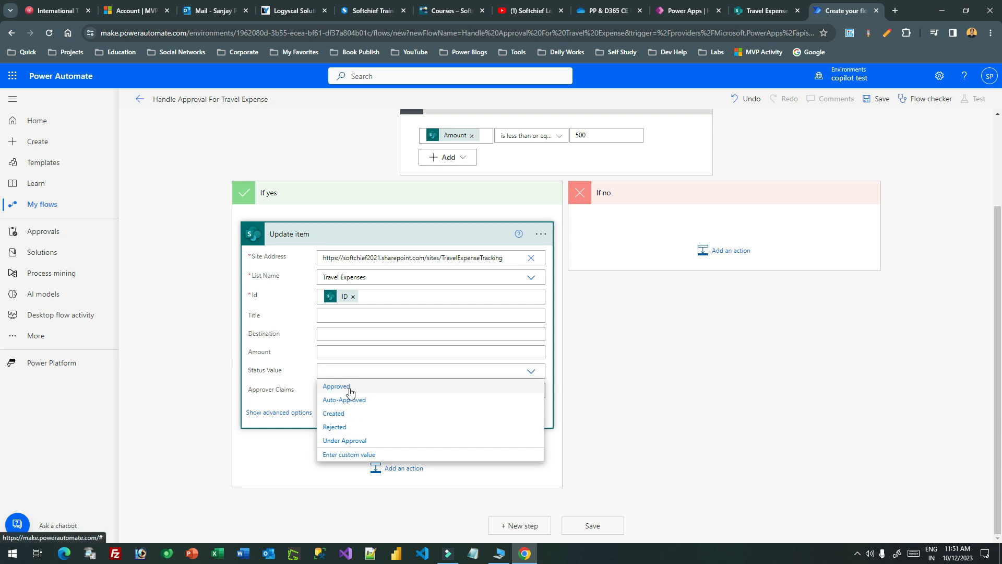
pyautogui.click(352, 401)
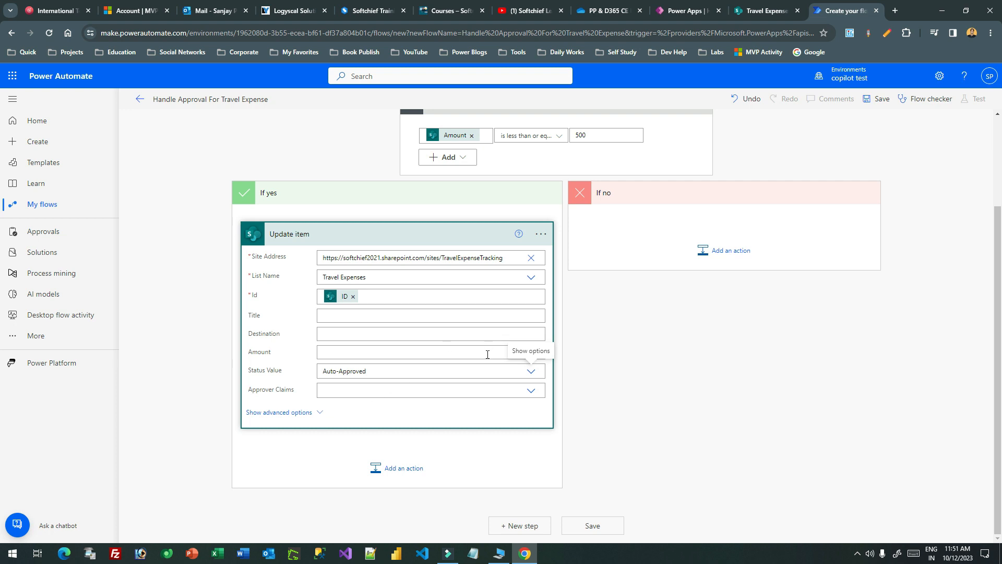
pyautogui.click(664, 301)
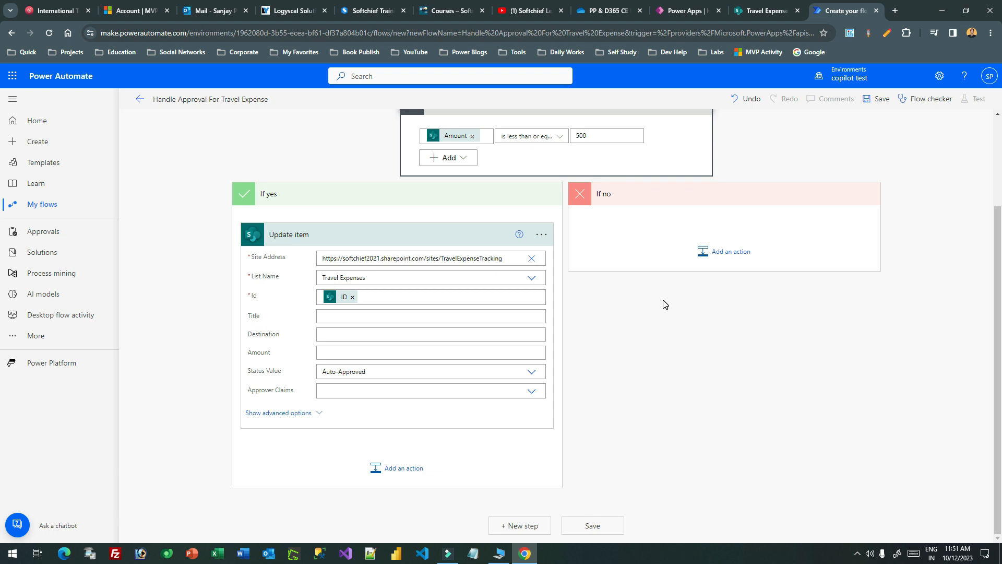
# Add a "Start and wait for an approval" action to the If no branch with approval type "Approve/Reject - First to respond".
pyautogui.click(733, 255)
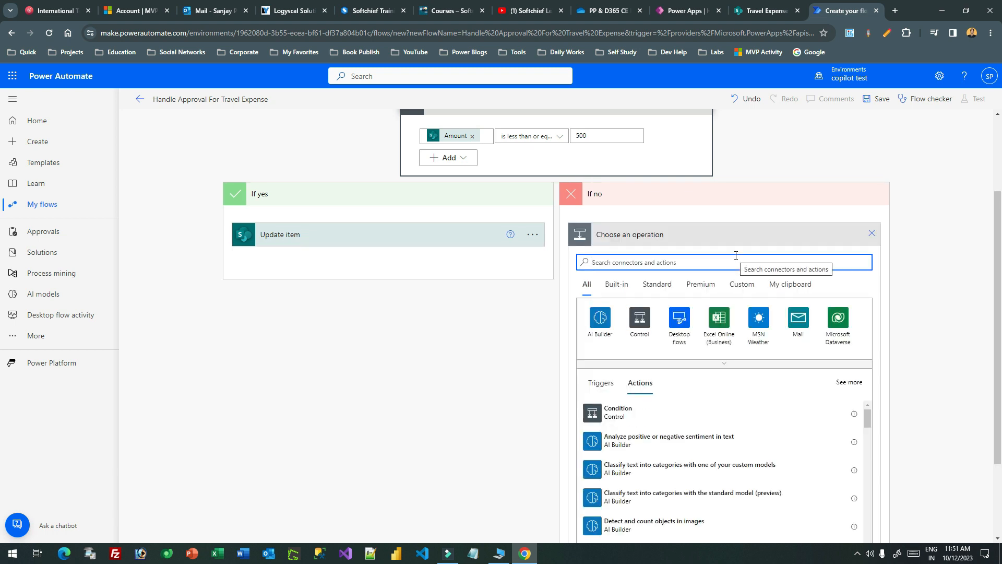
pyautogui.write('approval')
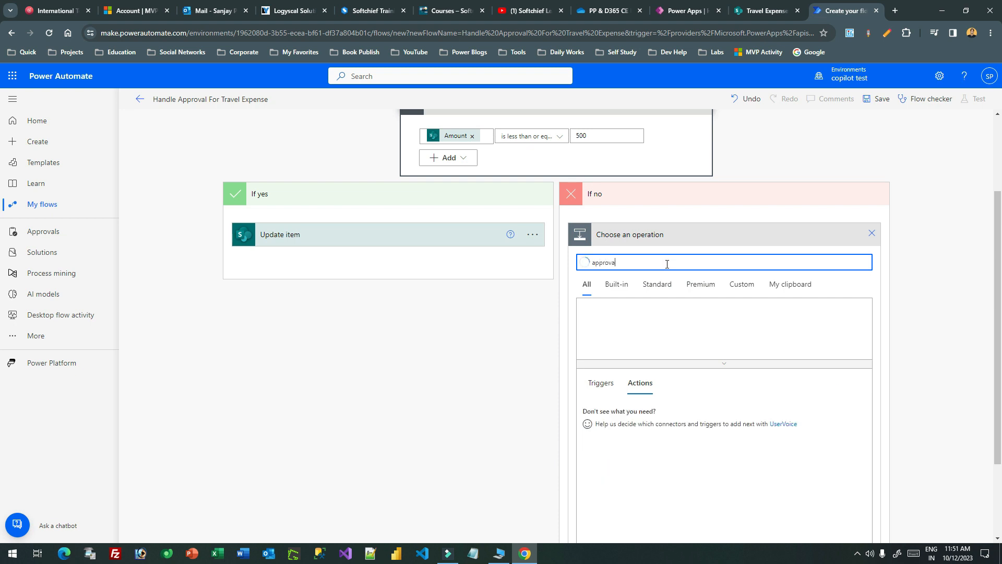
pyautogui.click(662, 410)
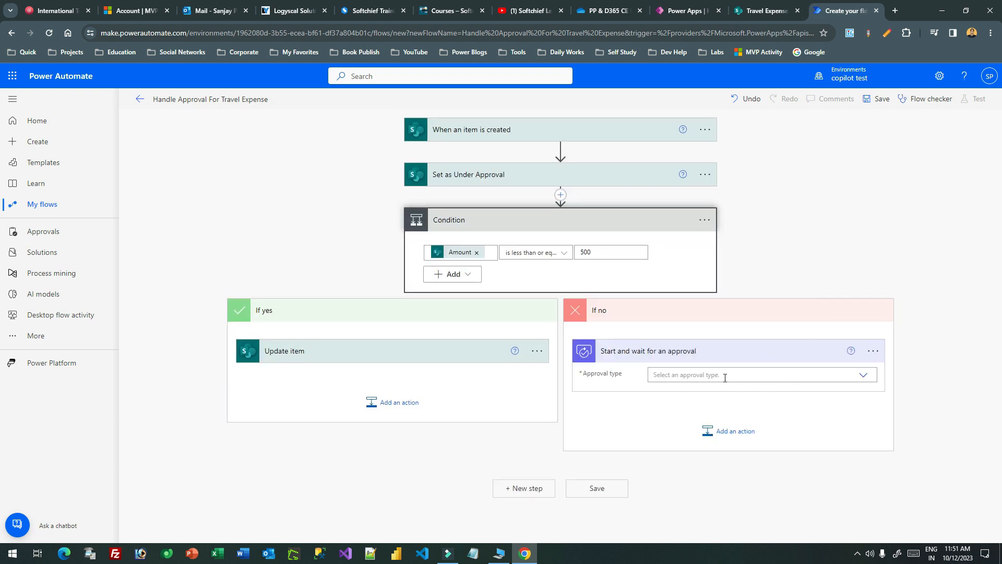
pyautogui.click(863, 376)
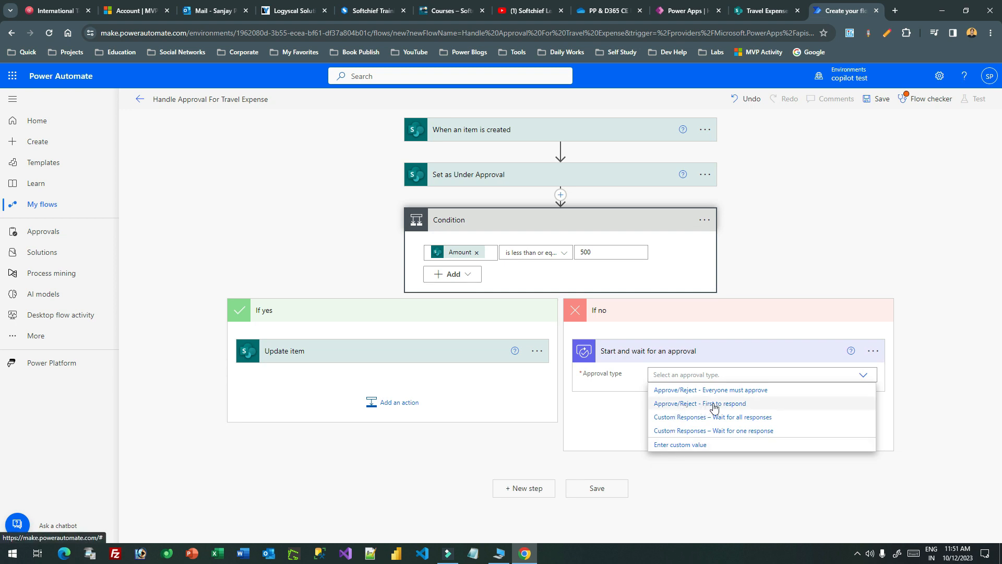
pyautogui.click(735, 406)
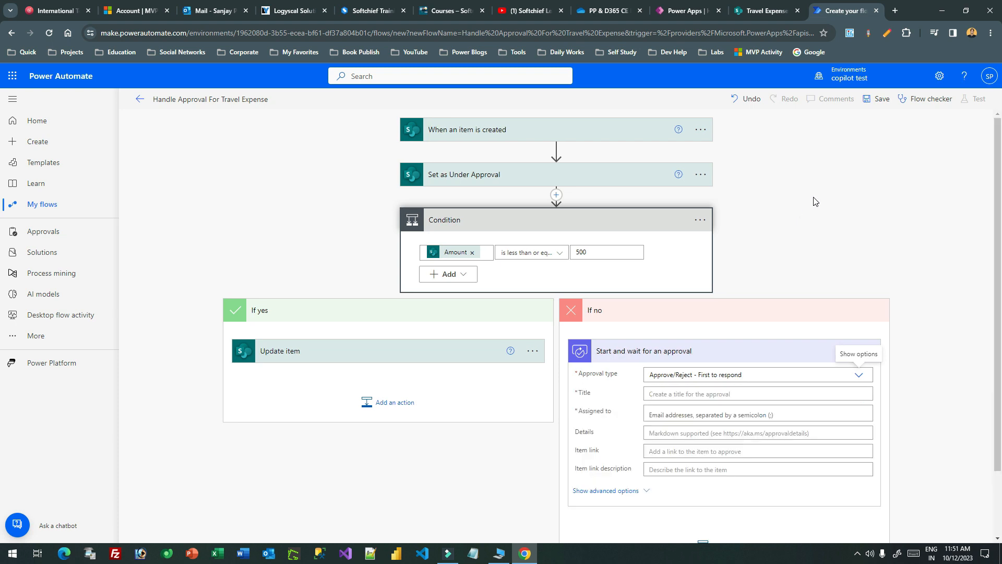
# Title the approval "(Action Required) - New Expense infromration is recorded".
pyautogui.click(692, 394)
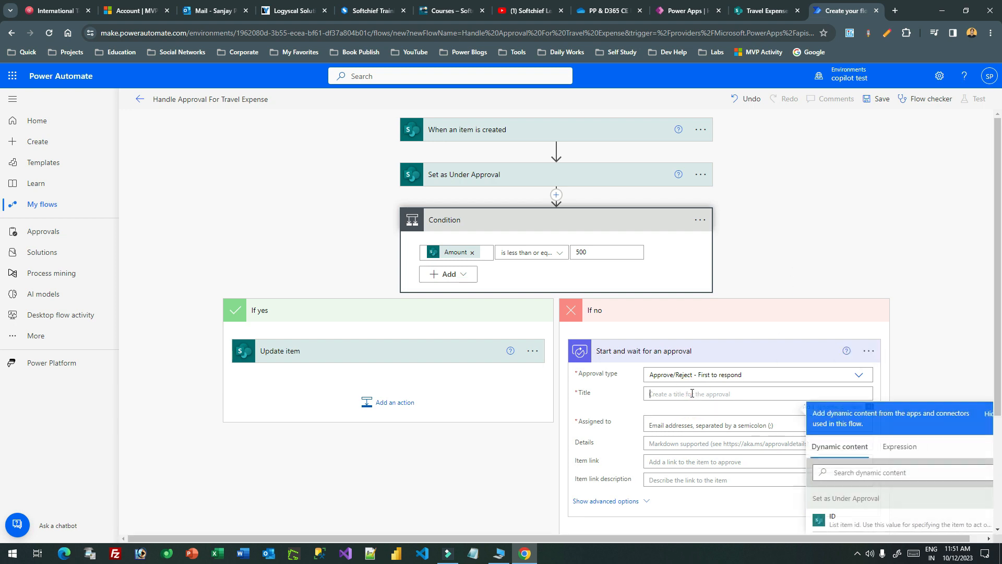
pyautogui.write('Ne')
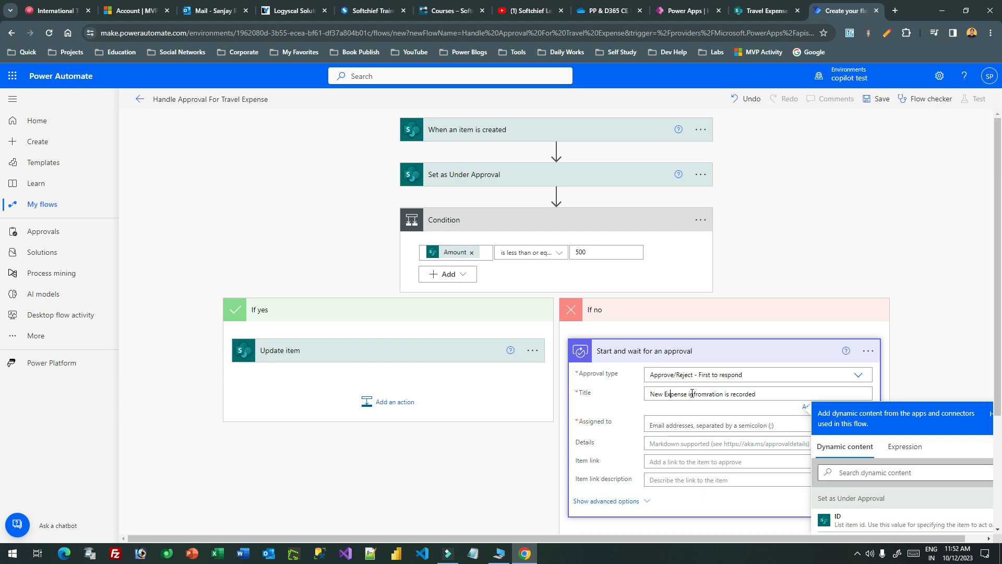
pyautogui.write('(')
pyautogui.write(')')
pyautogui.write('Take')
pyautogui.press('BackSpace')
pyautogui.press('BackSpace')
pyautogui.press('BackSpace')
pyautogui.press('BackSpace')
pyautogui.press('BackSpace')
pyautogui.write('Action Required')
pyautogui.write('-')
# Search the dynamic content for "approver" and assign the approval to Approver Email.
pyautogui.click(661, 425)
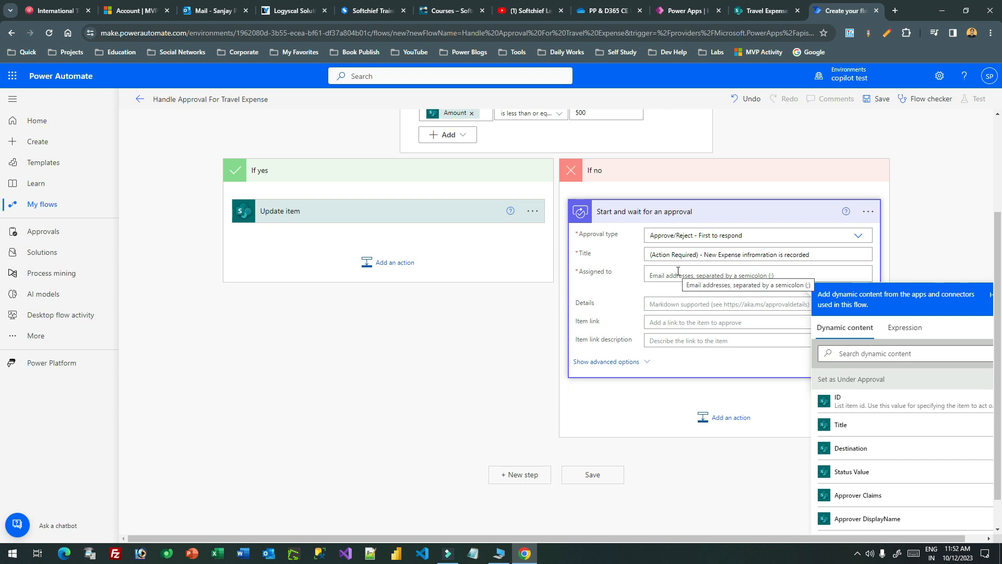
pyautogui.scroll(-5, 905, 427)
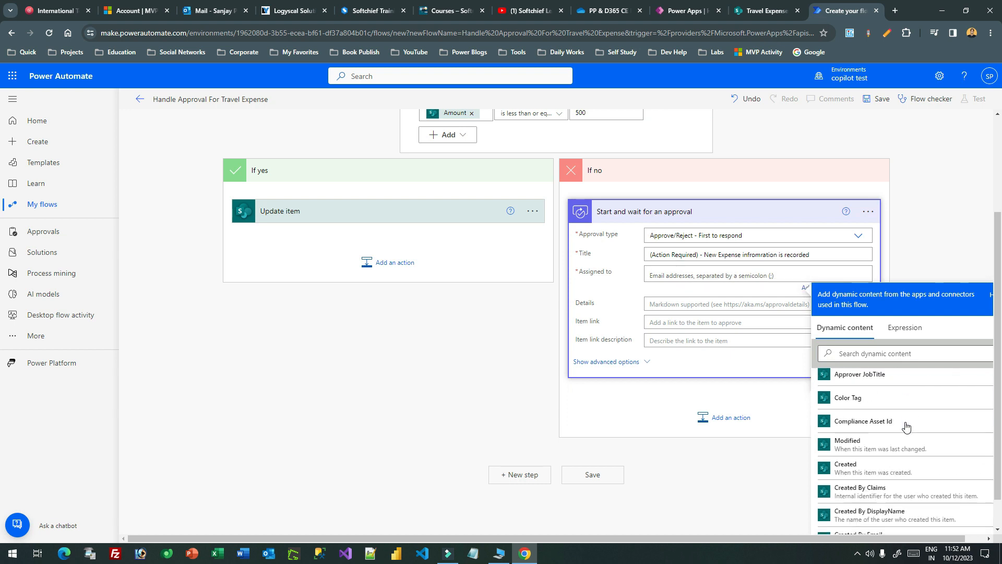
pyautogui.scroll(5, 905, 427)
pyautogui.click(862, 355)
pyautogui.write('appr')
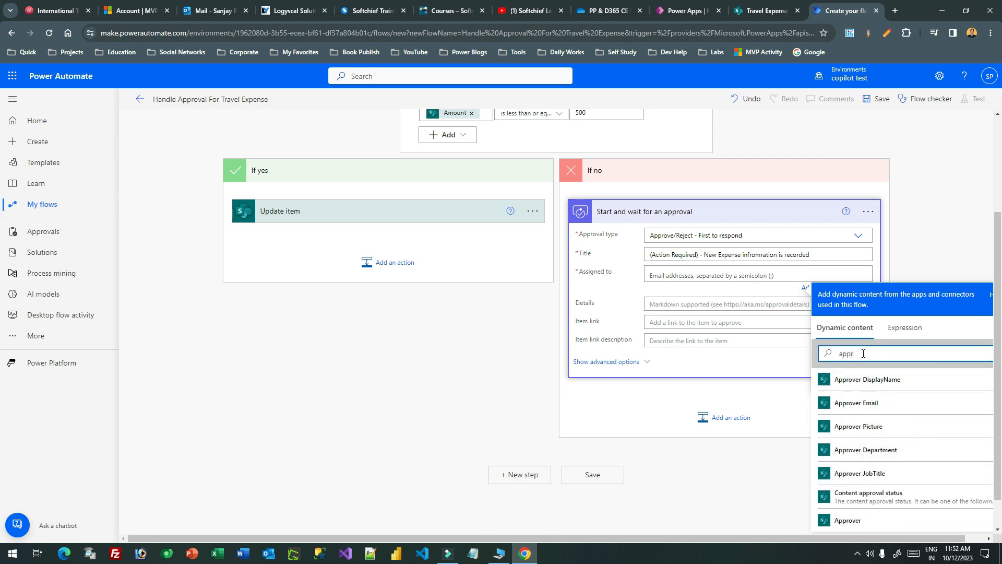
pyautogui.write('over')
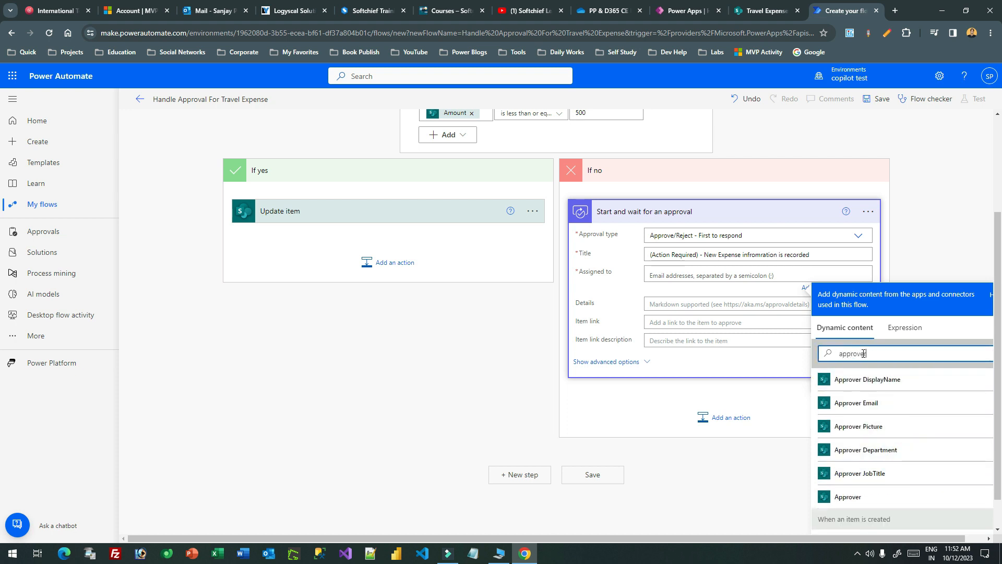
pyautogui.click(862, 407)
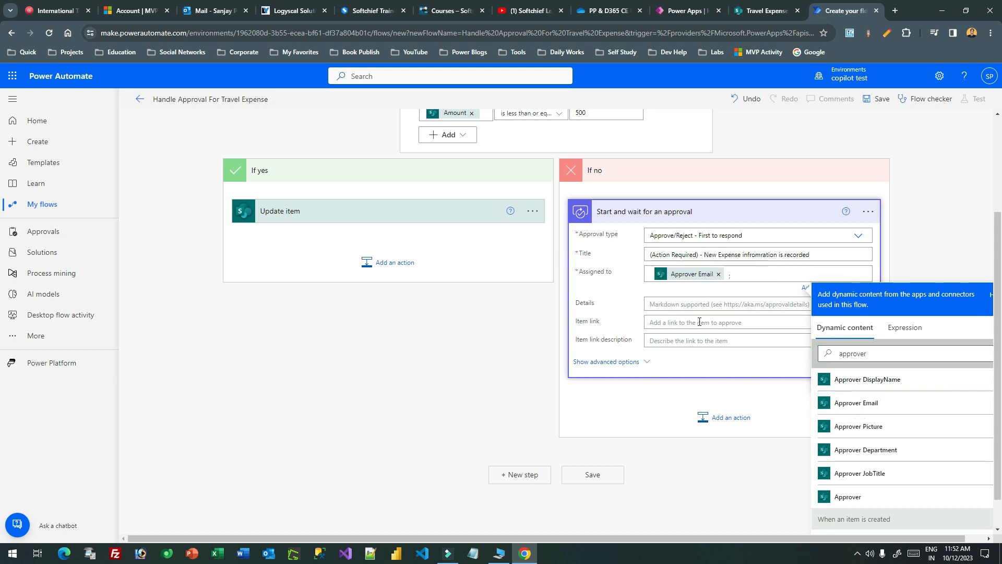
# Set the approval's Details to "As a new travel expense is created, please review and take correct action for the expense.".
pyautogui.click(690, 307)
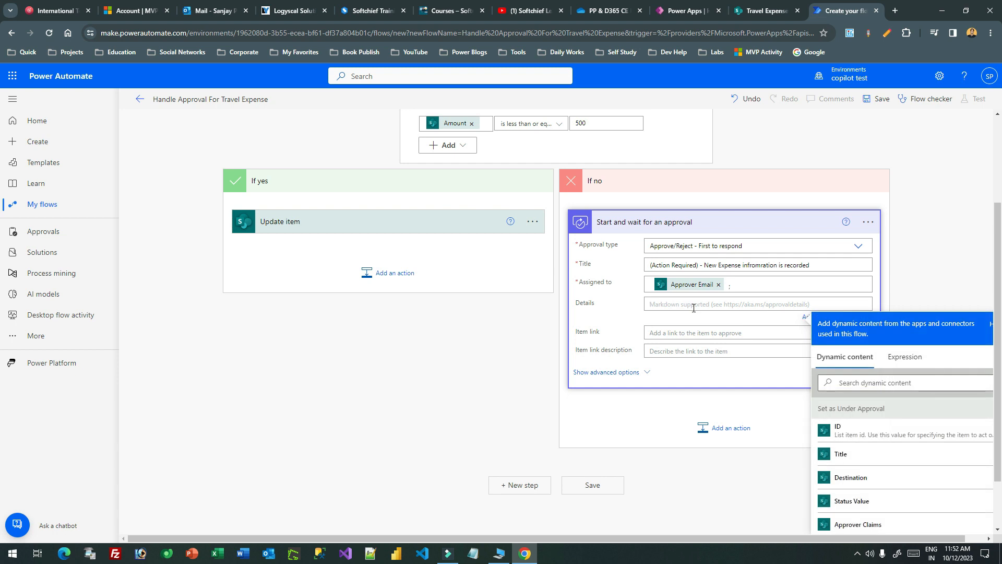
pyautogui.write('A new expense')
pyautogui.press('BackSpace')
pyautogui.press('BackSpace')
pyautogui.press('BackSpace')
pyautogui.press('BackSpace')
pyautogui.write('s a new travel expense is created, please review and take cor')
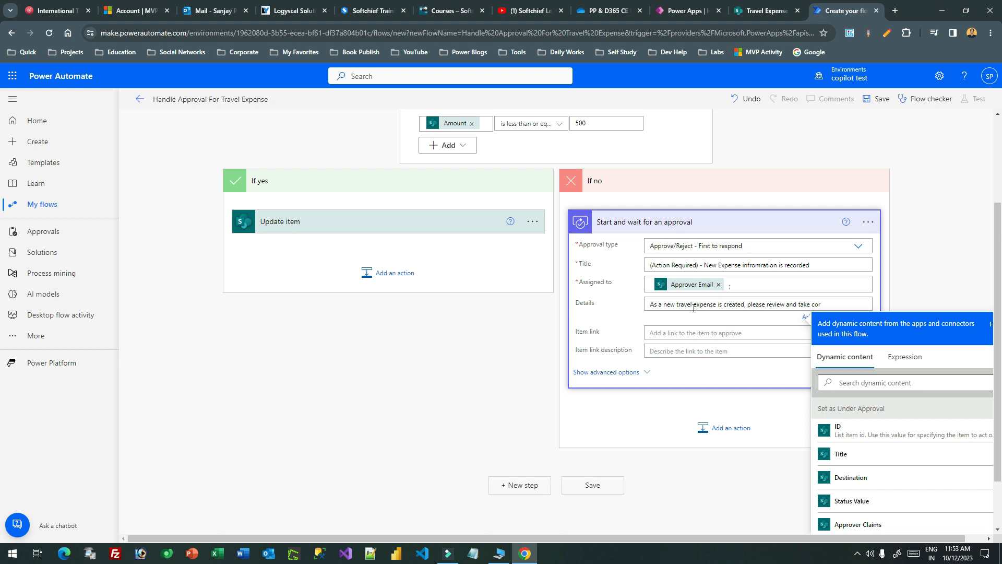
pyautogui.write('rect action for the expe')
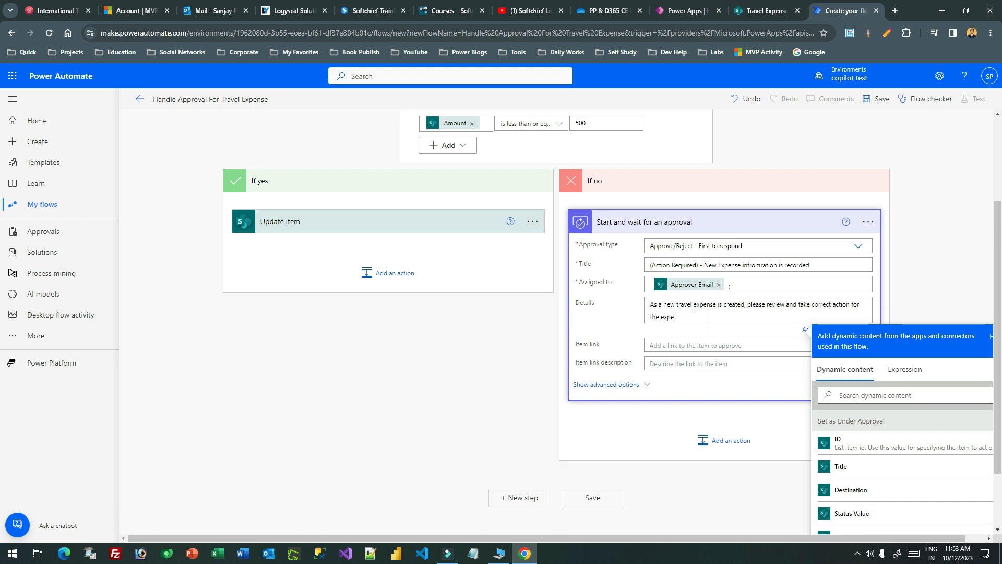
pyautogui.write('nse.')
# Append "The expense is created by" to the approval's Details on the same line.
pyautogui.press('Return')
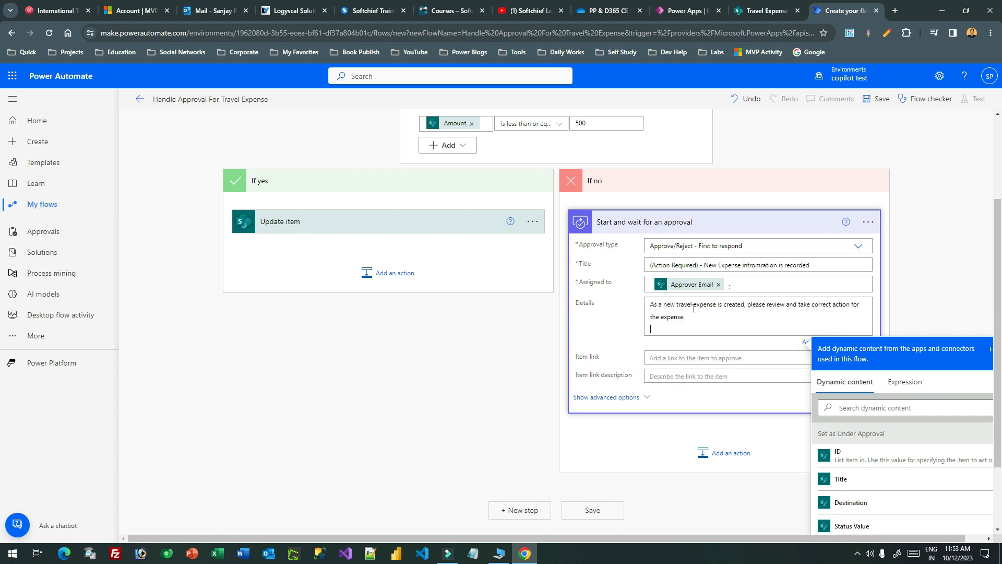
pyautogui.press('BackSpace')
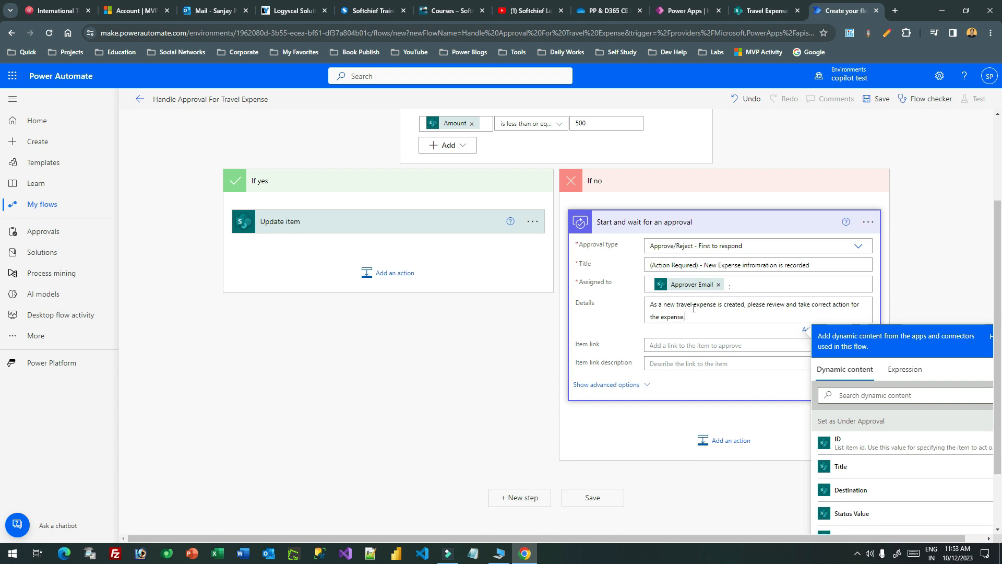
pyautogui.write('The expense is created by')
# Search the dynamic content for "created by" and insert Created By DisplayName at the end of the approval's Details.
pyautogui.click(869, 395)
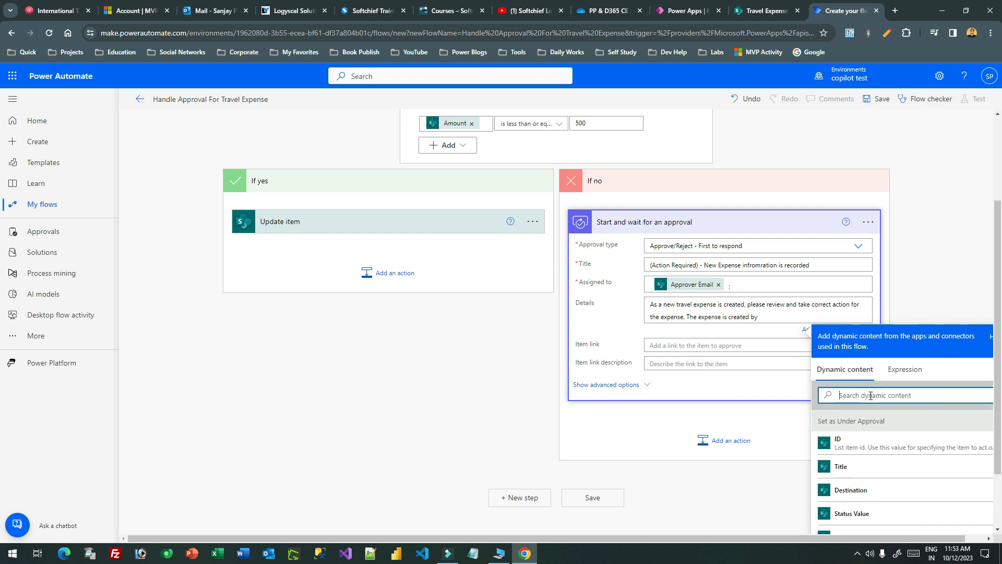
pyautogui.write('user')
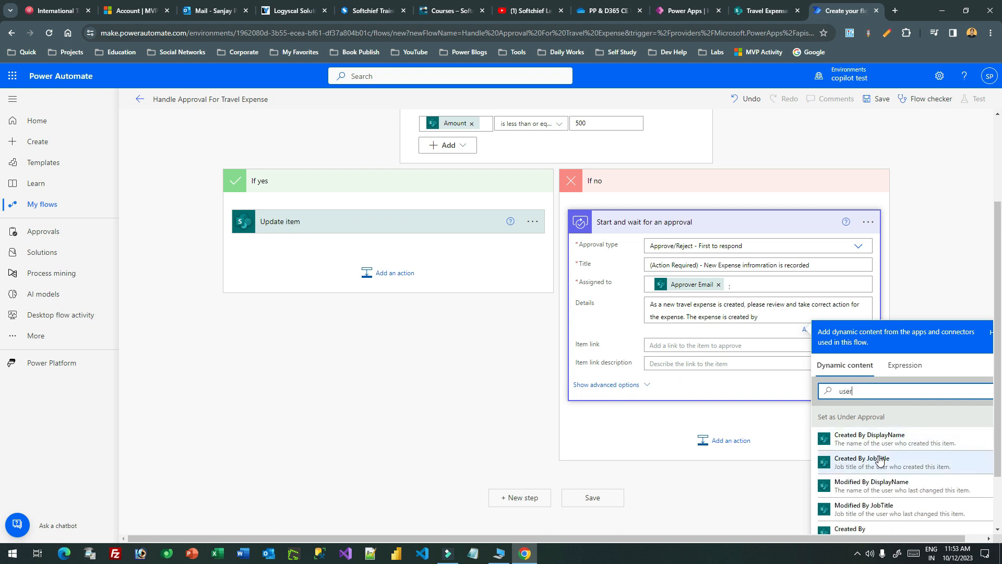
pyautogui.scroll(-3, 879, 444)
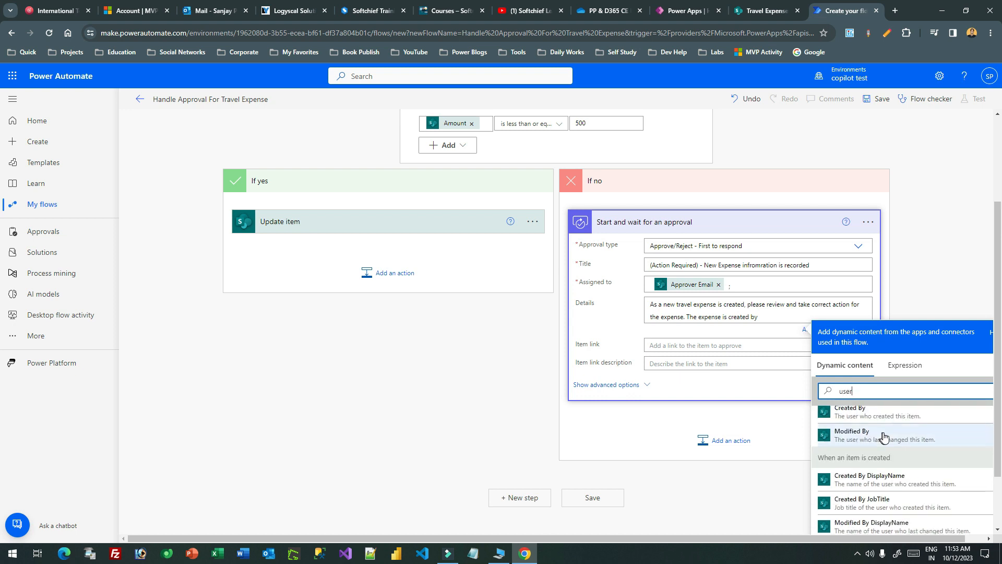
pyautogui.moveTo(867, 391); pyautogui.dragTo(838, 391)
pyautogui.write('created')
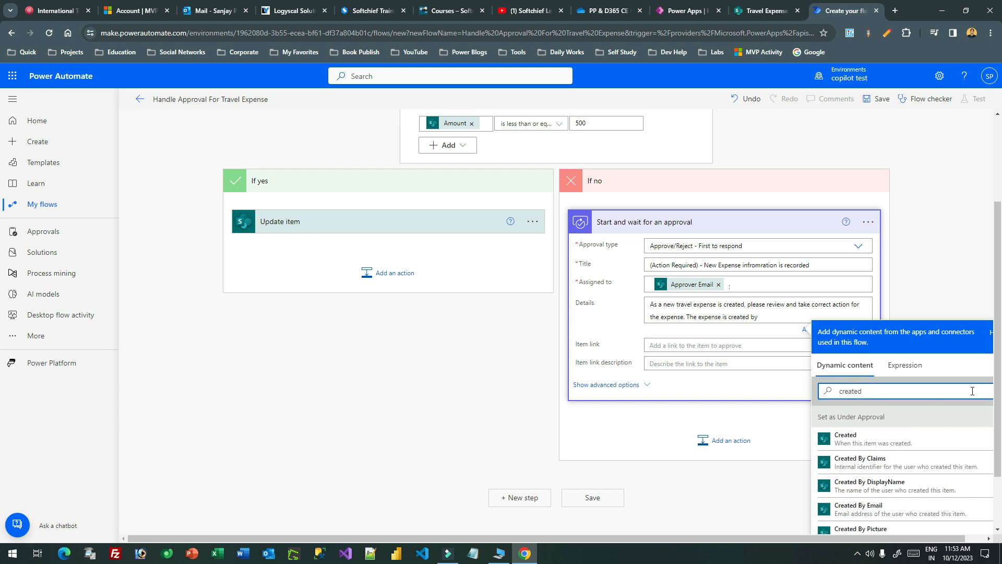
pyautogui.write(' by')
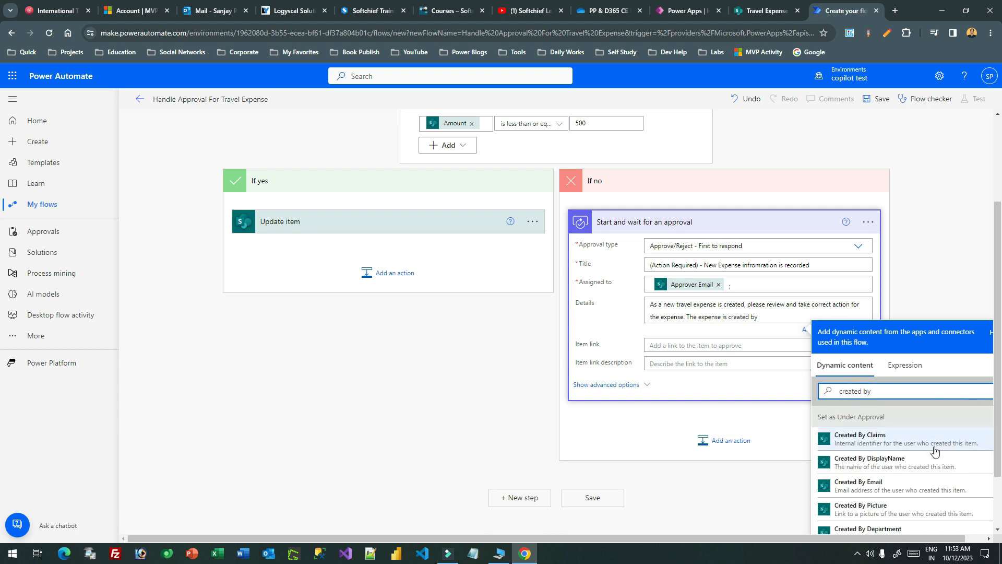
pyautogui.click(877, 462)
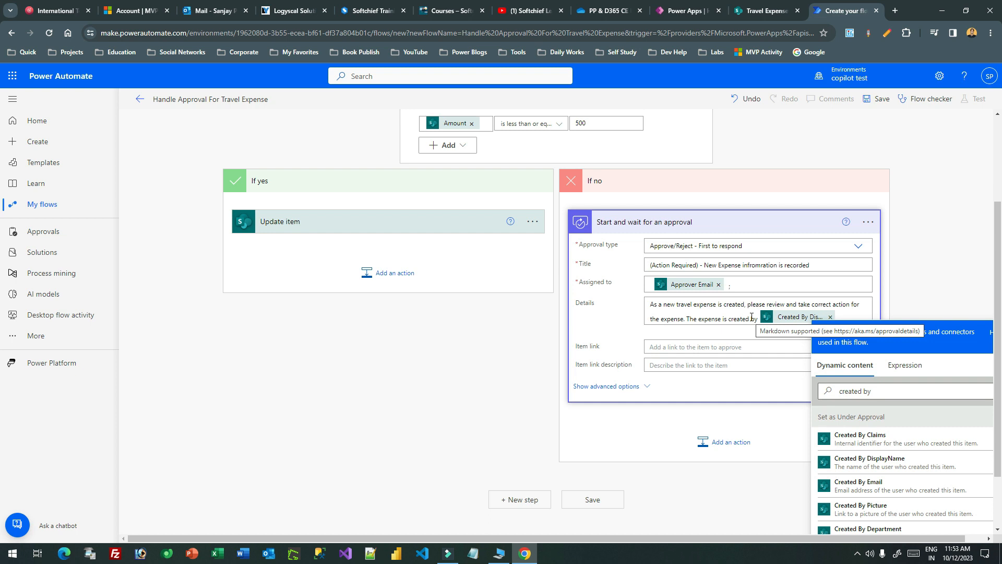
# Search the dynamic content for "link" and set the approval's Item link to Link to item from the When an item is created trigger.
pyautogui.click(688, 347)
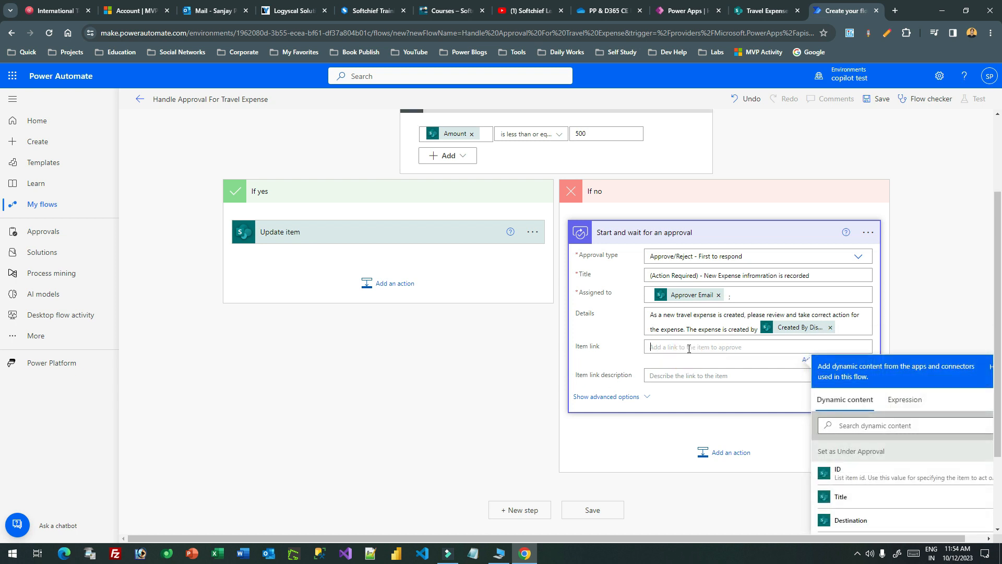
pyautogui.click(908, 426)
pyautogui.write('link')
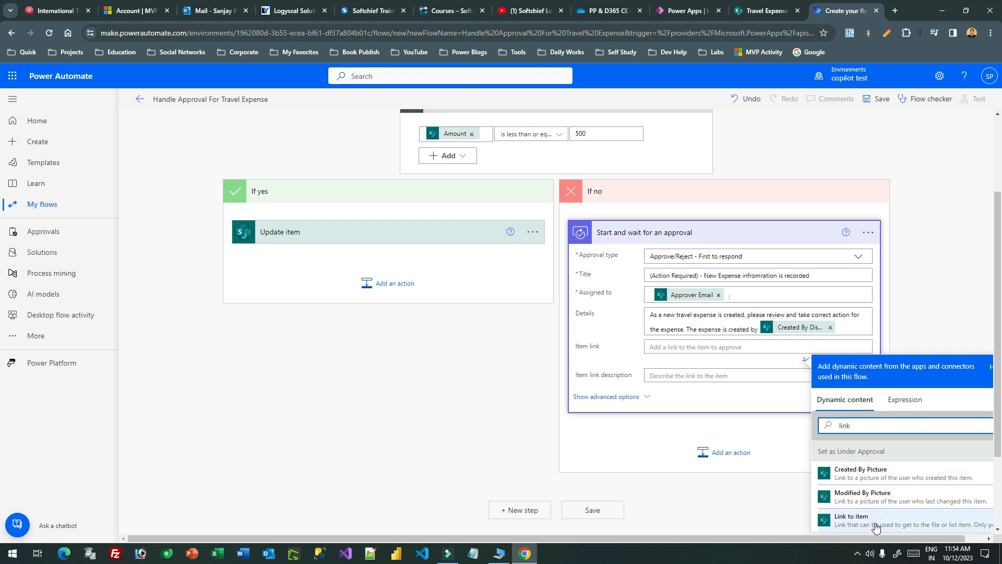
pyautogui.scroll(-2, 835, 470)
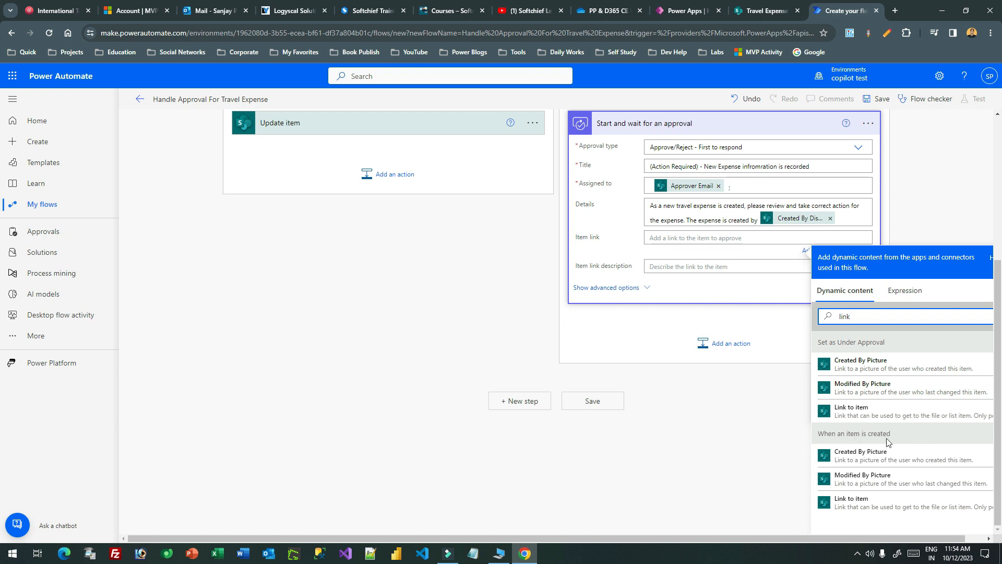
pyautogui.click(866, 502)
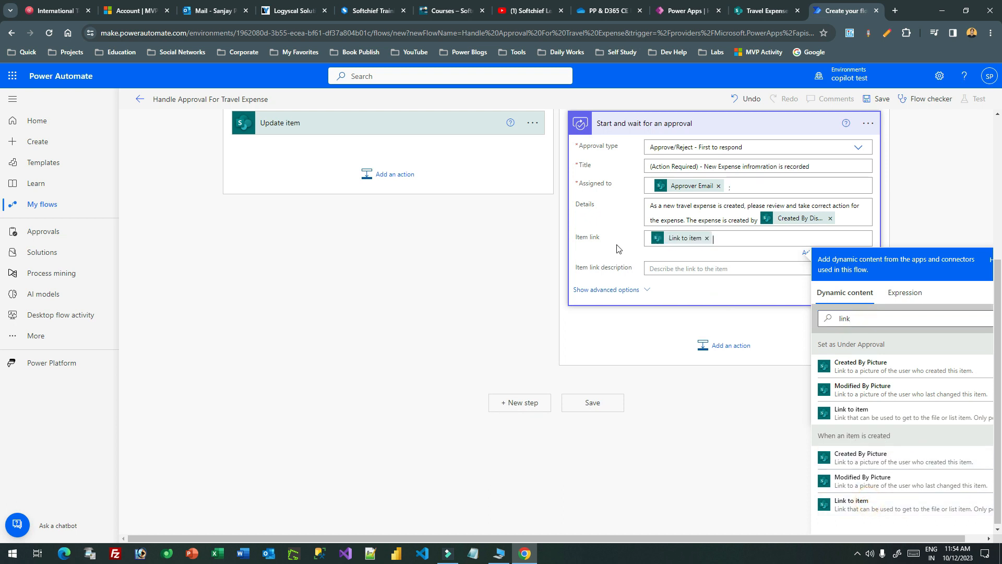
# Set the approval's Item link description to "Open the item to review".
pyautogui.scroll(3, 618, 248)
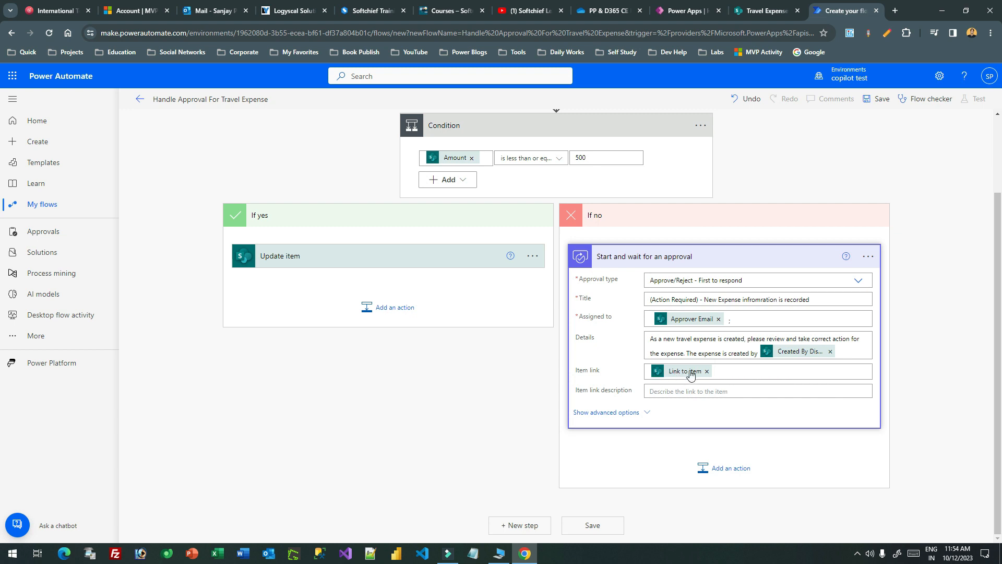
pyautogui.click(693, 391)
pyautogui.write('Ope')
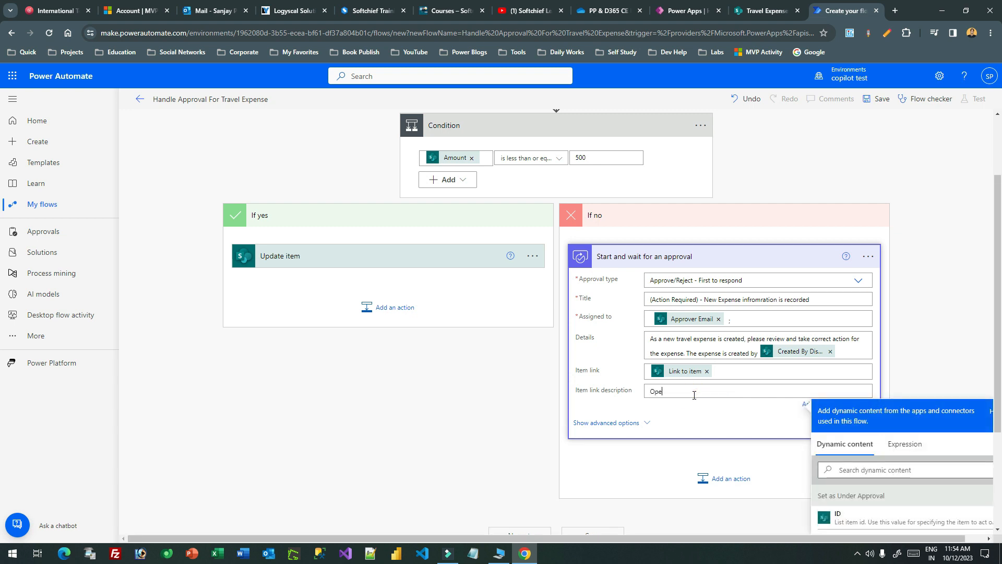
pyautogui.write('n the item to review')
pyautogui.moveTo(670, 392); pyautogui.dragTo(704, 392)
pyautogui.click(600, 388)
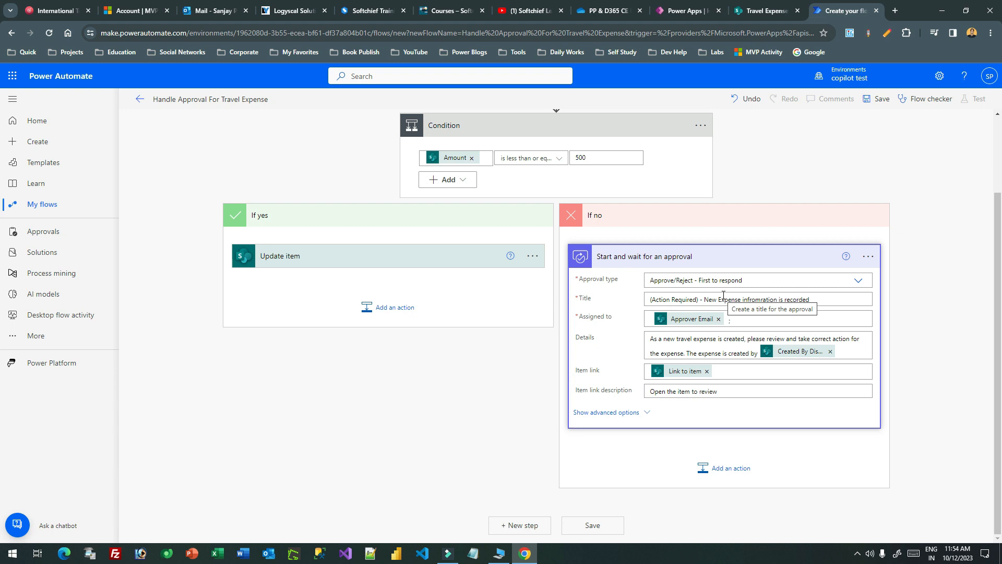
# Add a Condition control after the approval action in the If no branch.
pyautogui.click(734, 469)
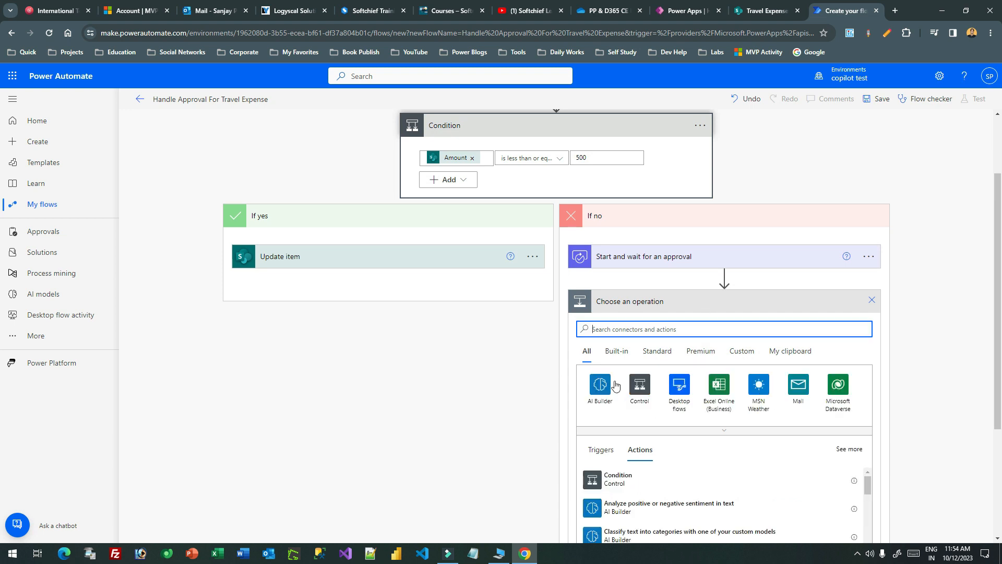
pyautogui.click(639, 385)
pyautogui.click(622, 376)
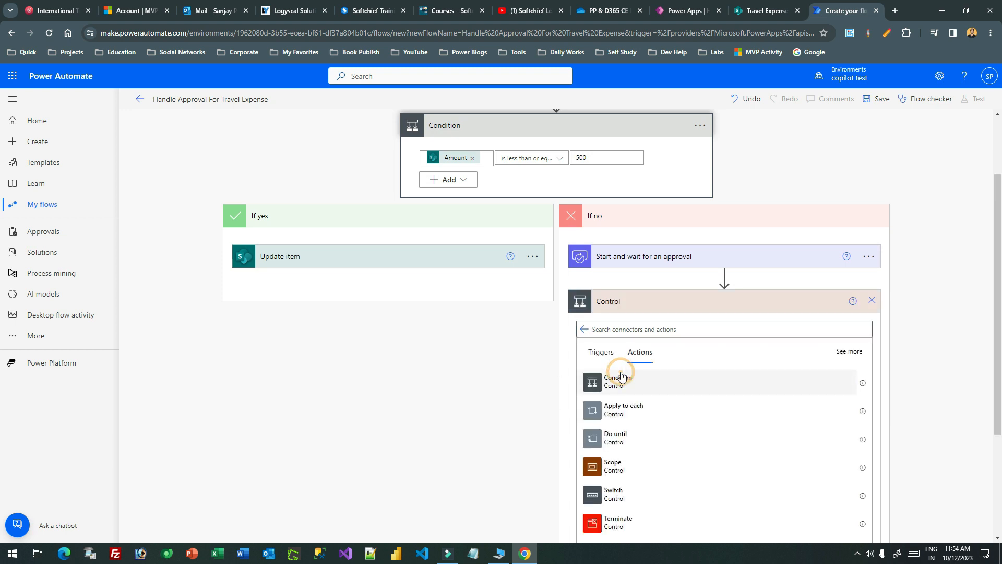
# Set the new condition to check that the approval's Outcome is equal to "Approve".
pyautogui.click(702, 334)
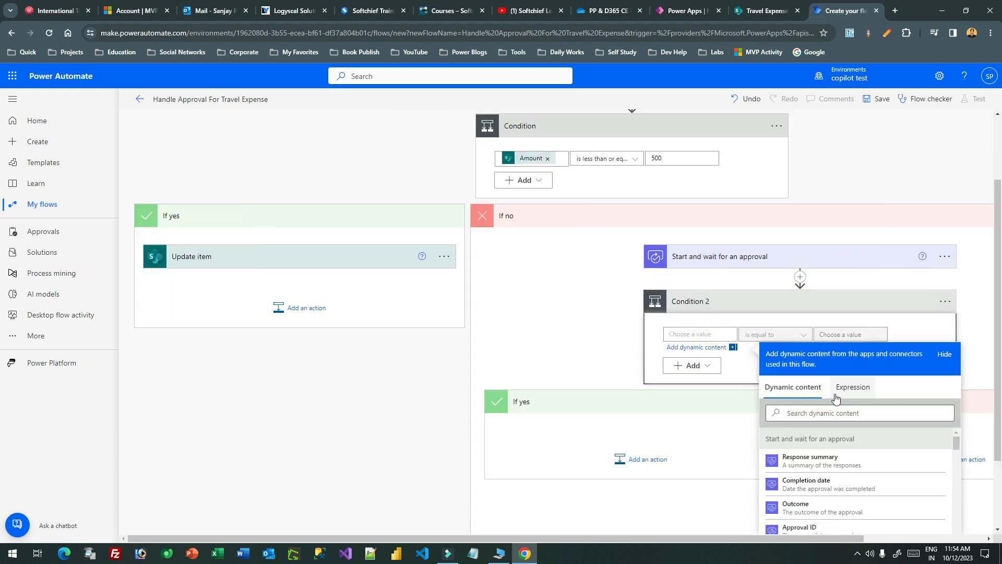
pyautogui.click(821, 412)
pyautogui.scroll(-2, 836, 293)
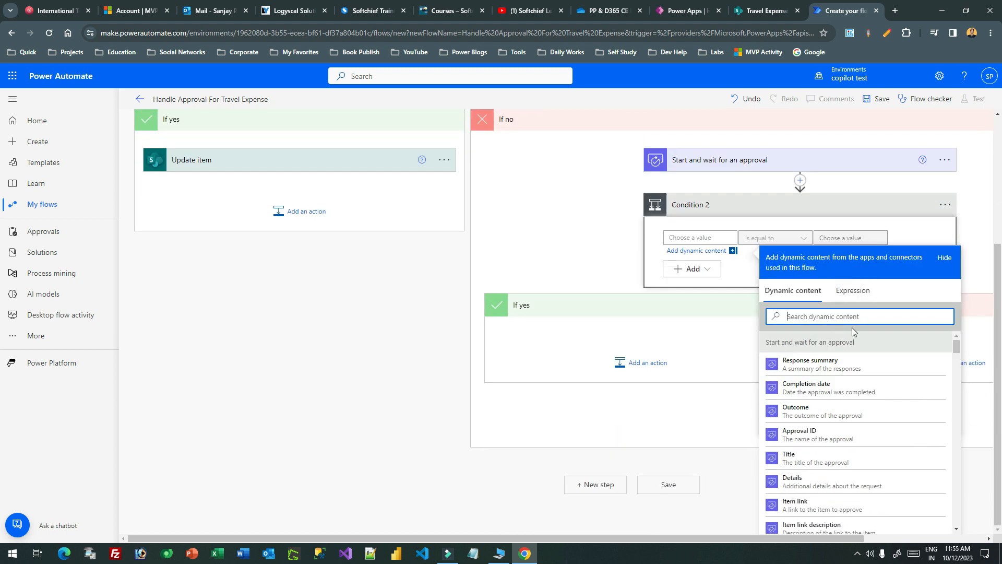
pyautogui.click(811, 415)
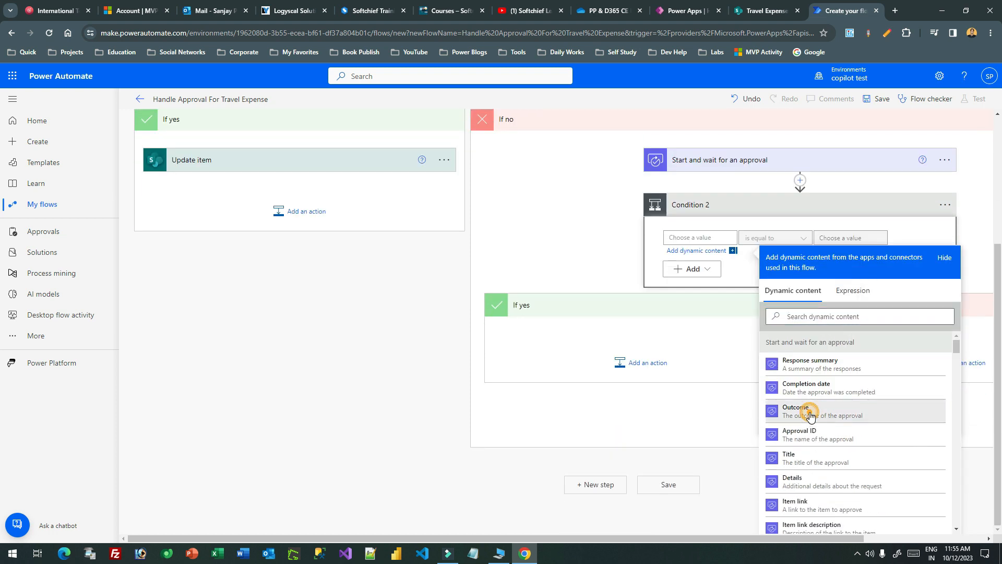
pyautogui.click(839, 239)
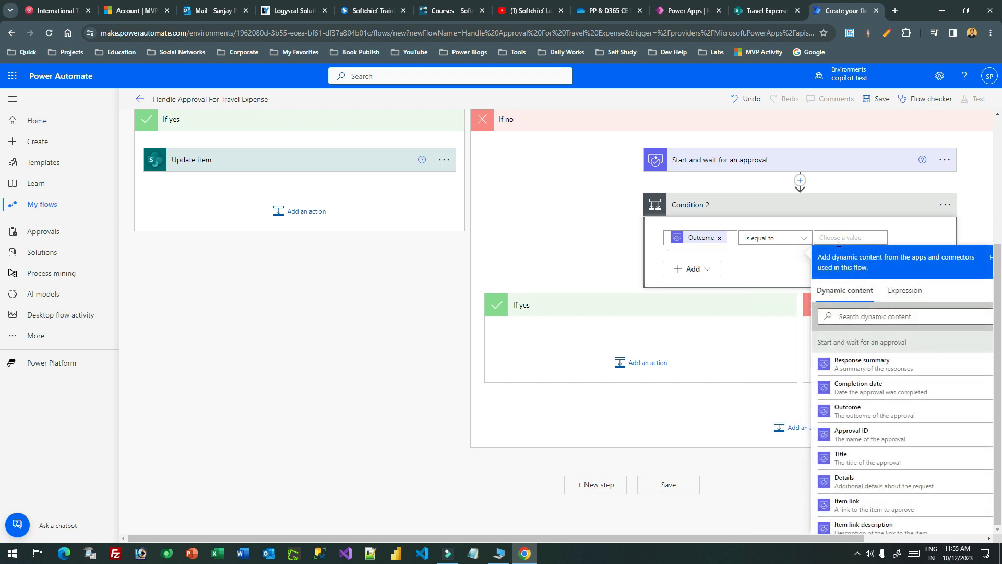
pyautogui.write('Approve')
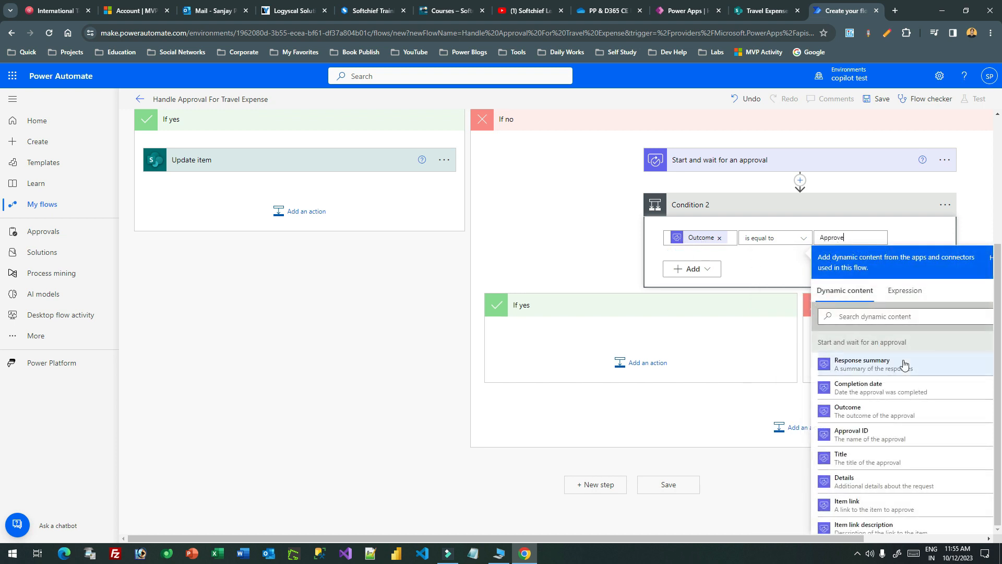
pyautogui.moveTo(833, 342); pyautogui.dragTo(916, 343)
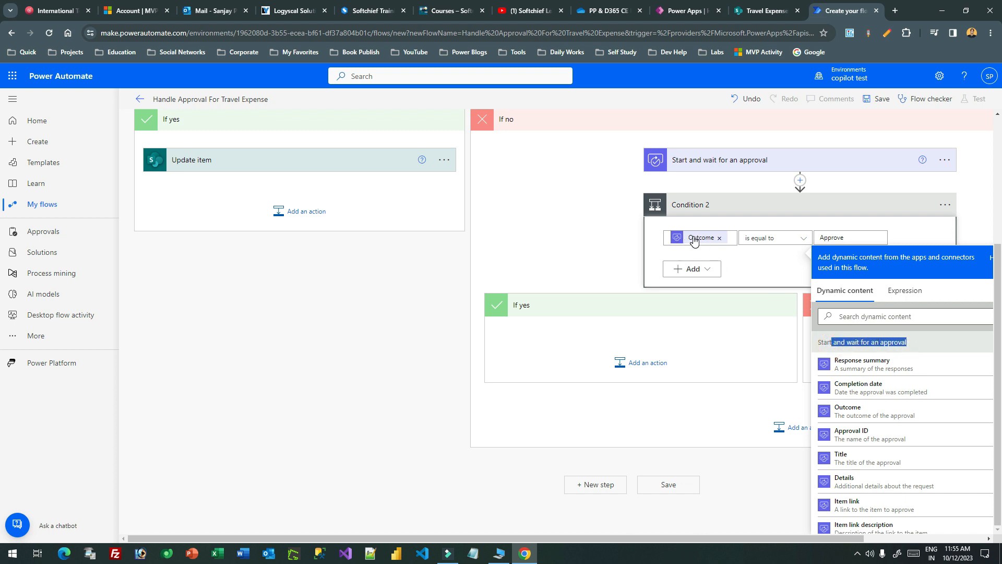
pyautogui.moveTo(696, 243)
pyautogui.click(757, 271)
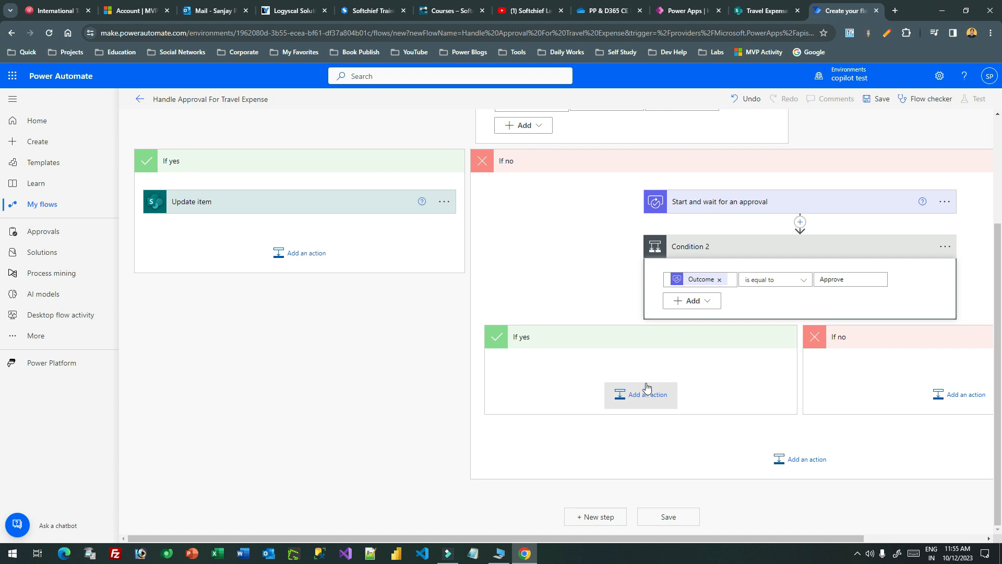
# Copy the Update item action from the outer If yes branch and paste it into the If yes branch of the approval outcome condition.
pyautogui.click(442, 207)
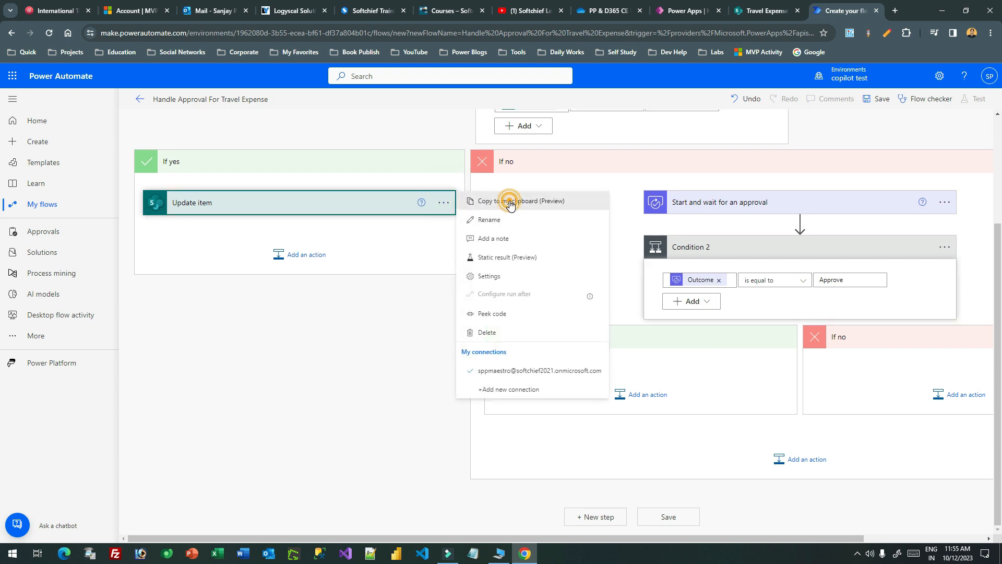
pyautogui.click(510, 197)
pyautogui.click(648, 397)
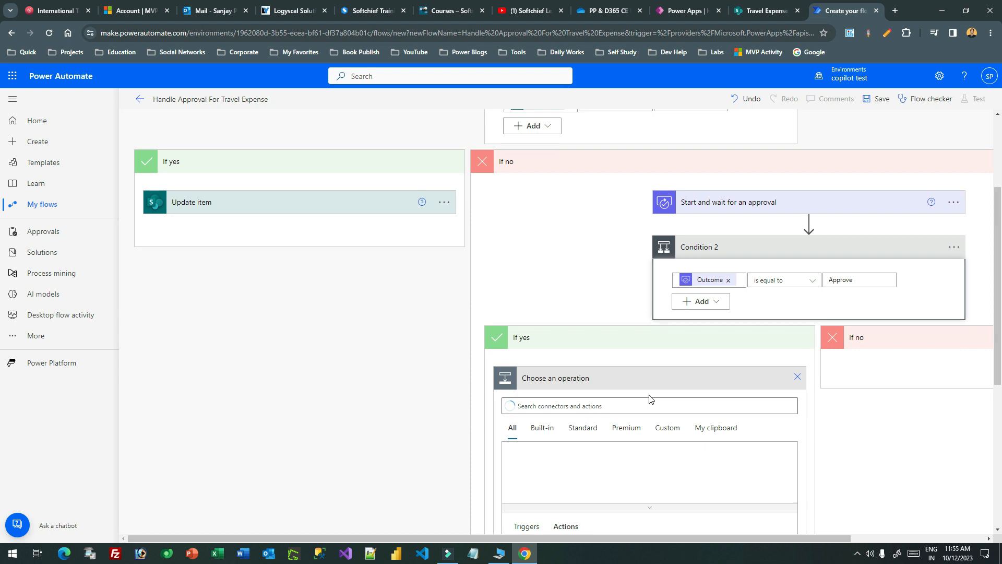
pyautogui.click(701, 433)
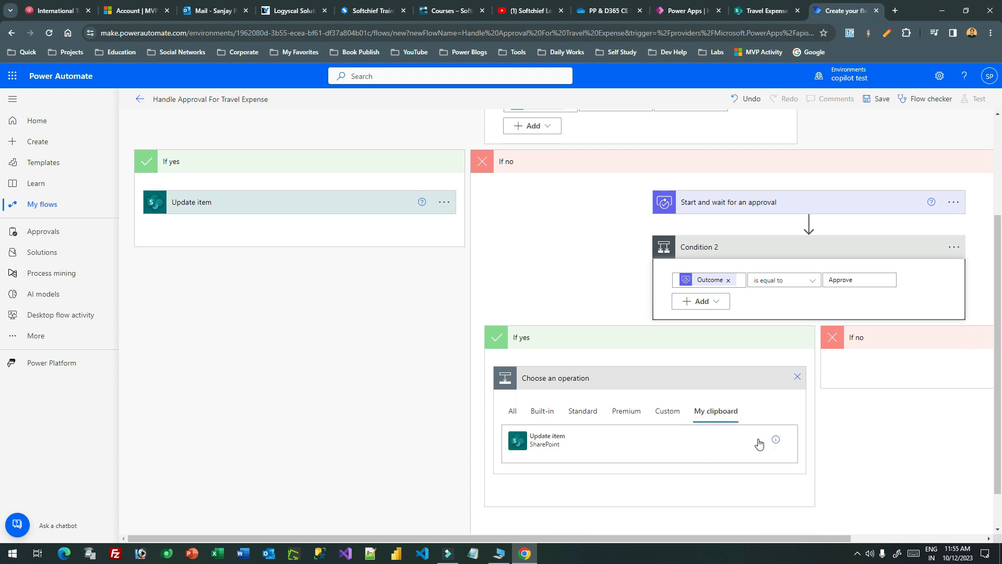
pyautogui.click(597, 441)
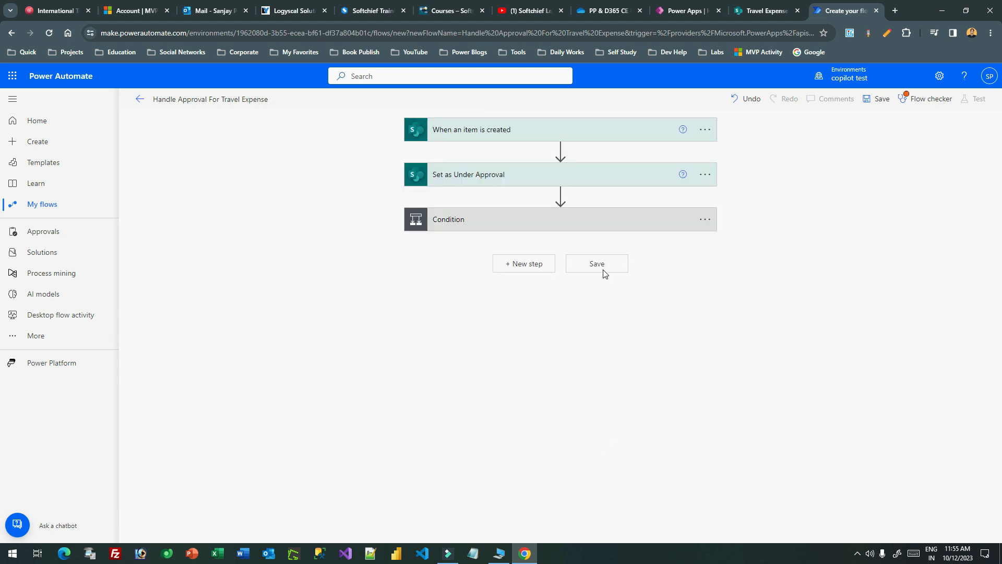
# Expand the collapsed conditions and rename Condition 2 as "Check if Approved/ Rejected".
pyautogui.click(548, 221)
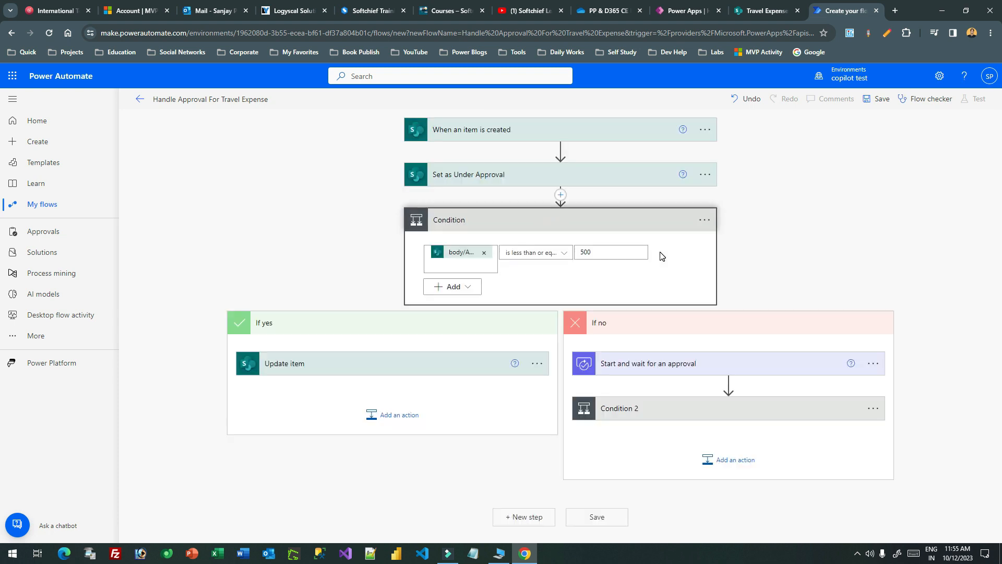
pyautogui.click(639, 410)
pyautogui.scroll(-3, 748, 206)
pyautogui.click(955, 216)
pyautogui.click(953, 214)
pyautogui.click(953, 215)
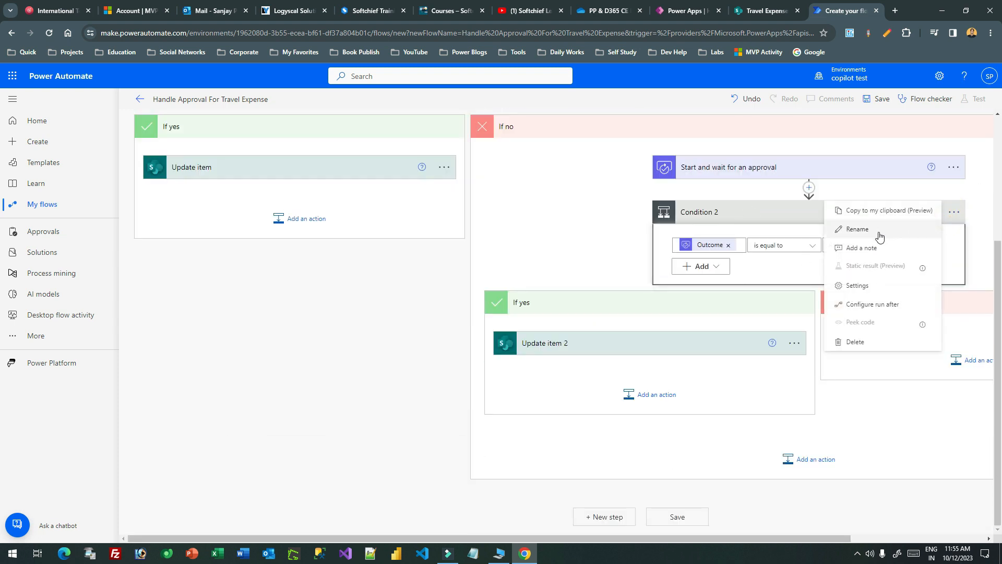
pyautogui.click(879, 235)
pyautogui.write('Check if Approved/ Rejected')
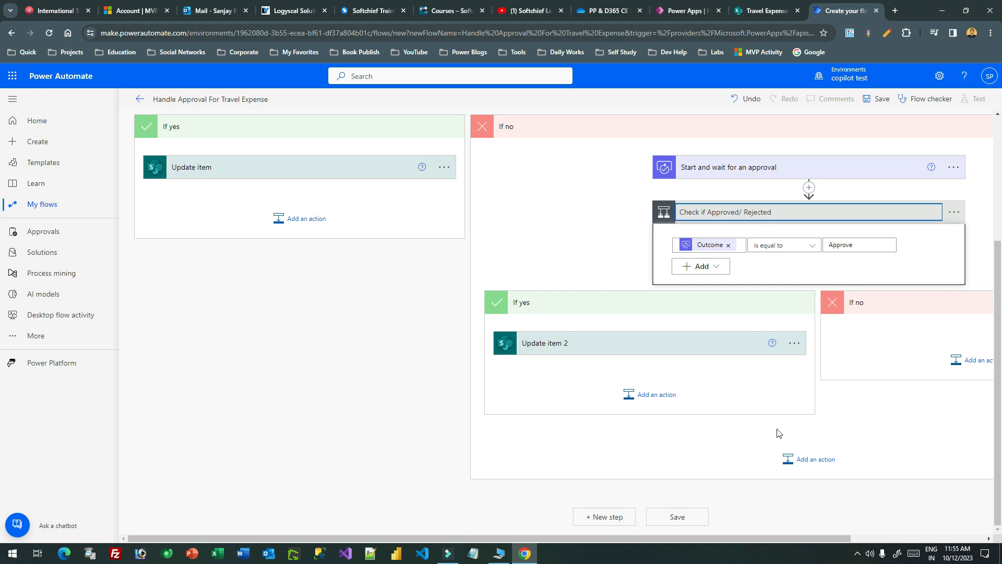
# Rename the pasted Update item 2 action as "Update as Approved".
pyautogui.click(598, 353)
pyautogui.click(794, 343)
pyautogui.click(870, 369)
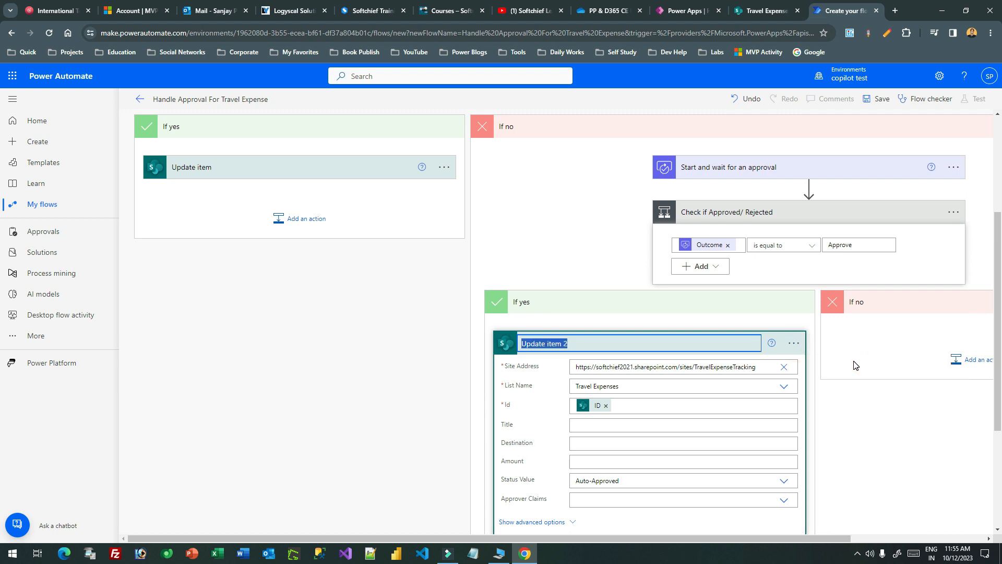
pyautogui.write('Upd')
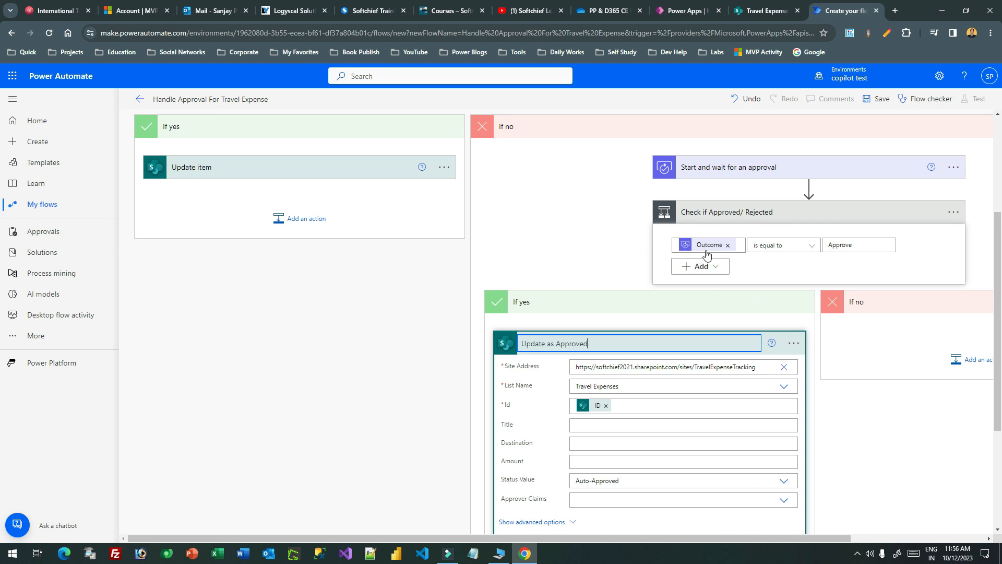
# Set the Status Value of the Update as Approved action to Approved.
pyautogui.scroll(-1, 652, 311)
pyautogui.scroll(-3, 651, 312)
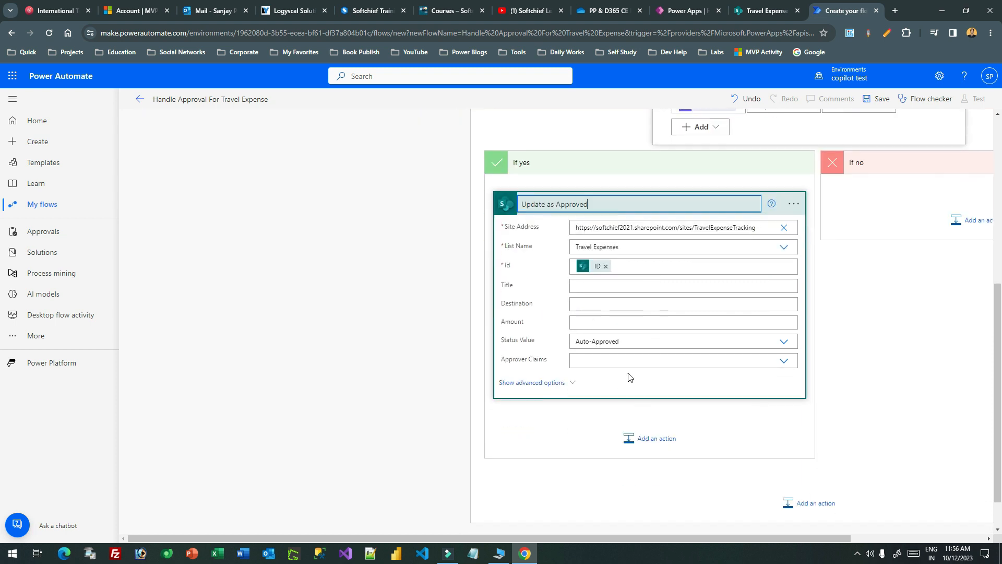
pyautogui.click(780, 343)
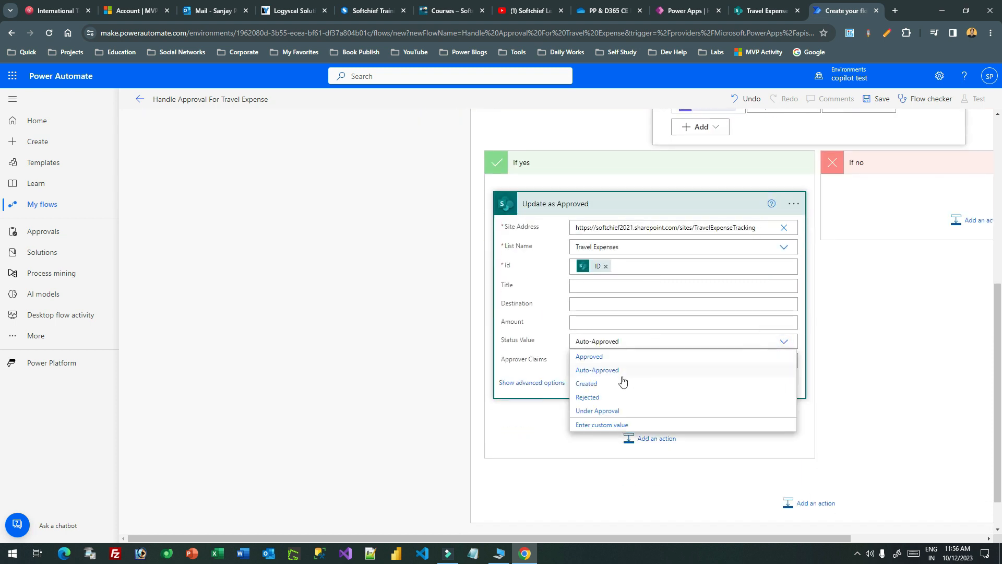
pyautogui.click(610, 357)
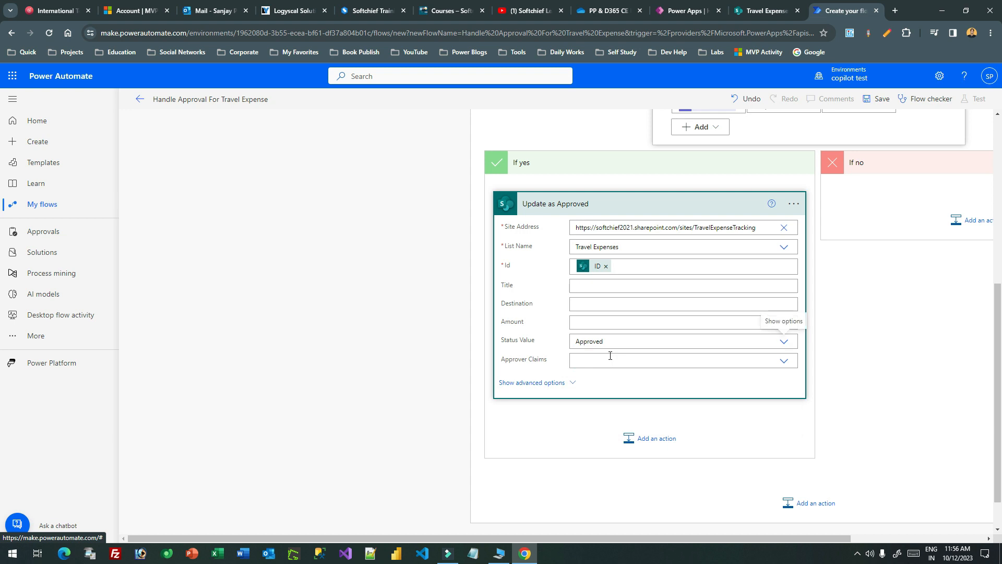
pyautogui.click(719, 206)
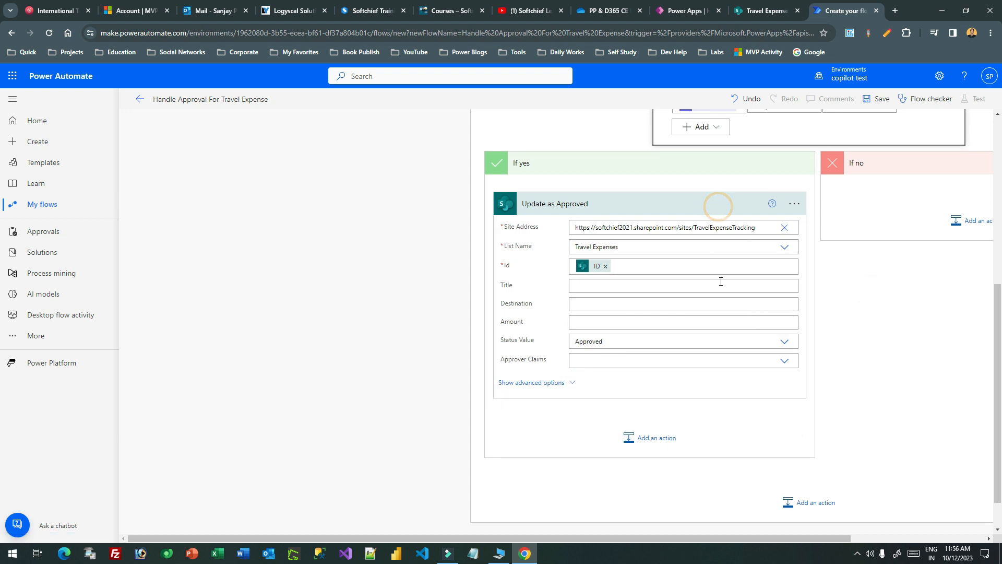
# Add a SharePoint Update item action to the If no branch of the Check if Approved/ Rejected condition.
pyautogui.click(793, 343)
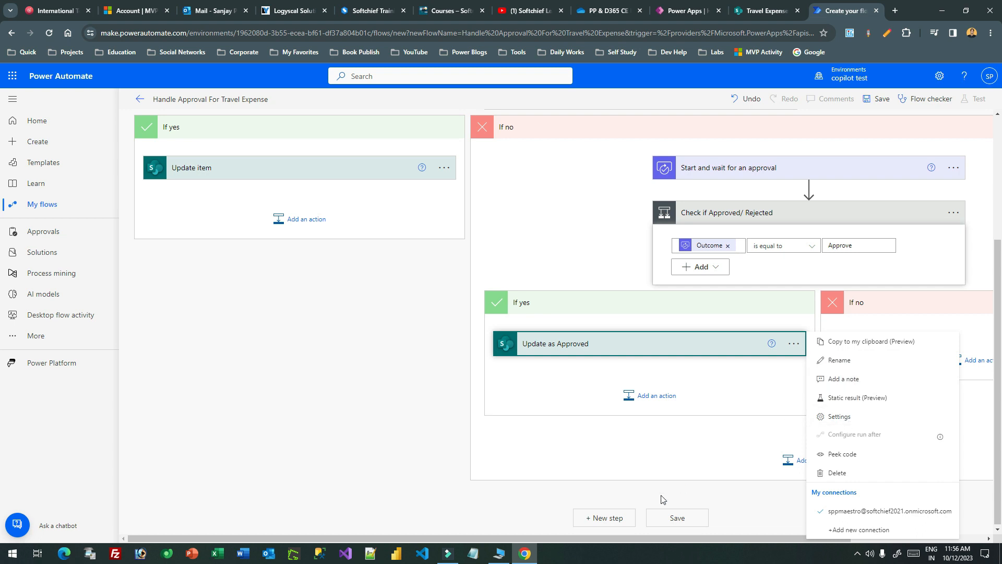
pyautogui.moveTo(614, 537); pyautogui.dragTo(771, 543)
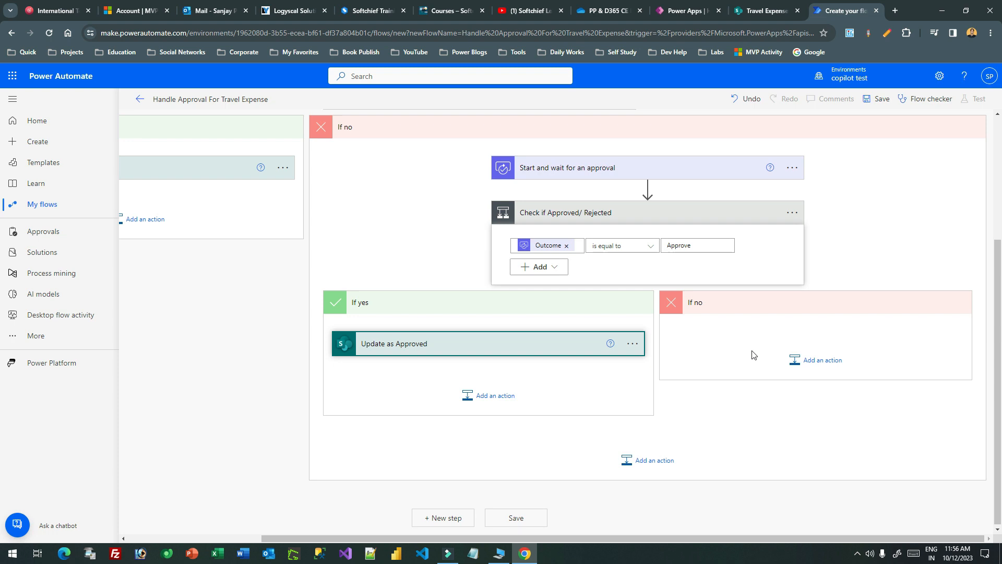
pyautogui.click(820, 362)
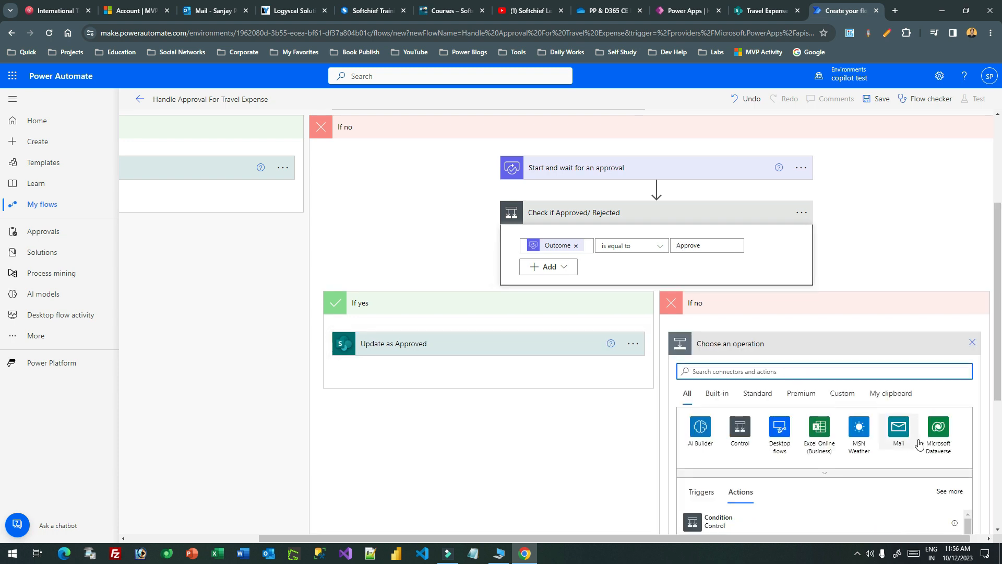
pyautogui.write('share')
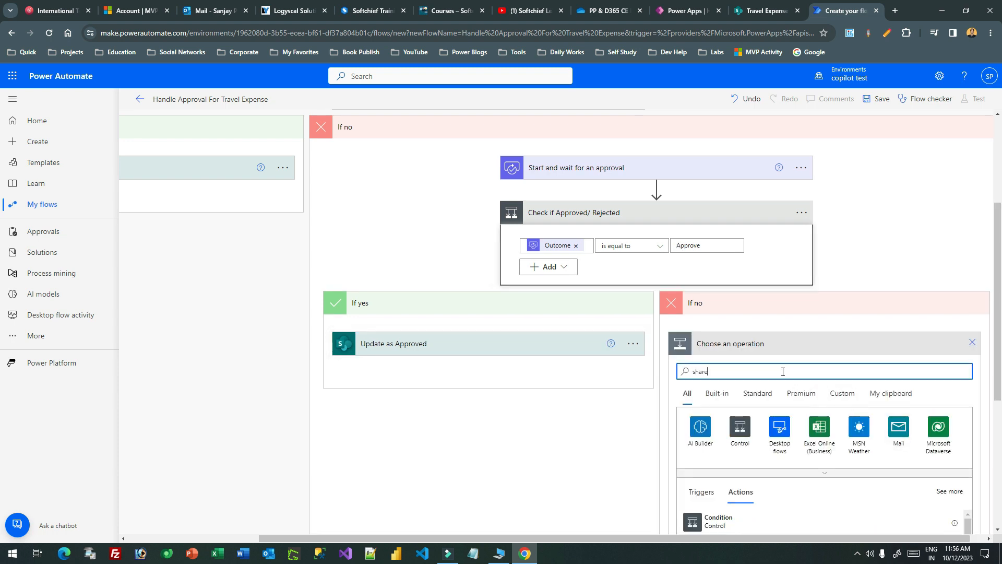
pyautogui.click(700, 426)
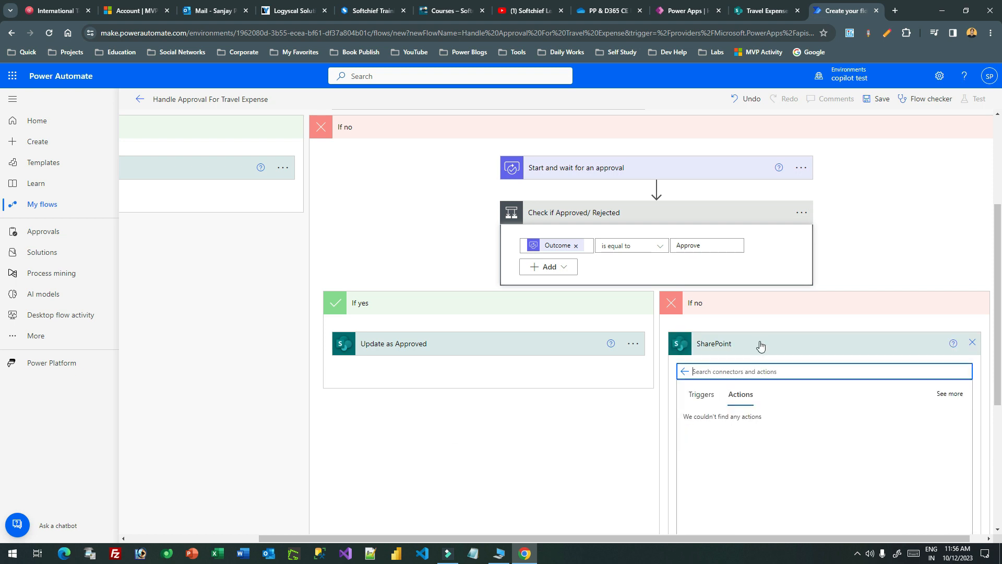
pyautogui.scroll(-15, 760, 345)
pyautogui.click(734, 377)
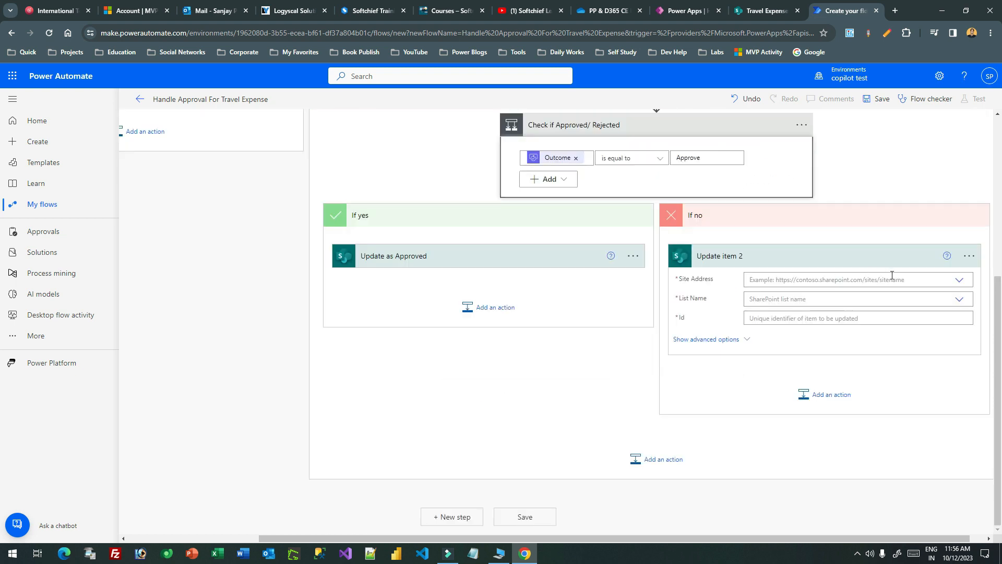
# Point the Update item 2 action at the Travel Expense Tracking site and the Travel Expenses list, matching the Update as Approved action.
pyautogui.click(548, 261)
pyautogui.tripleClick(488, 283)
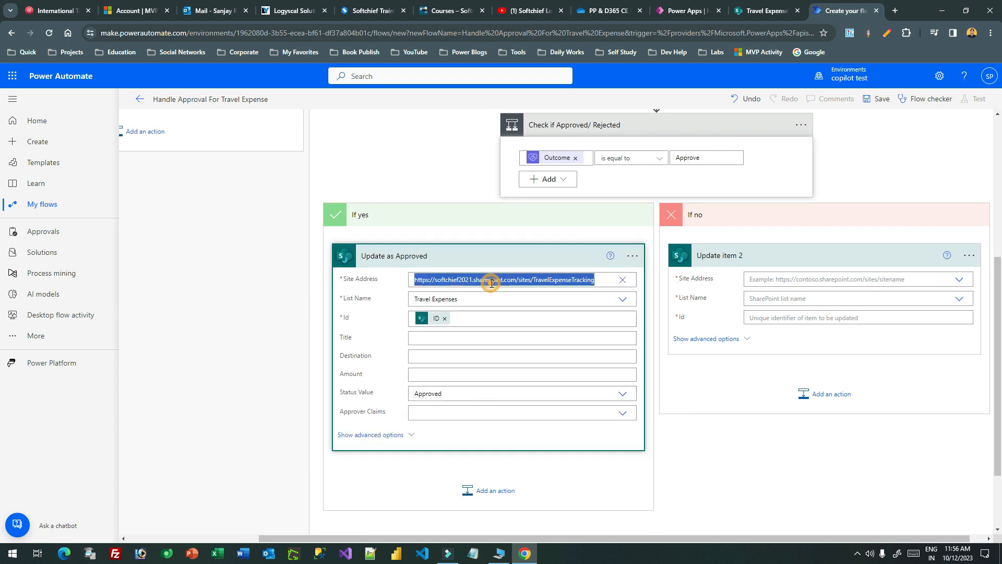
pyautogui.click(960, 288)
pyautogui.click(959, 279)
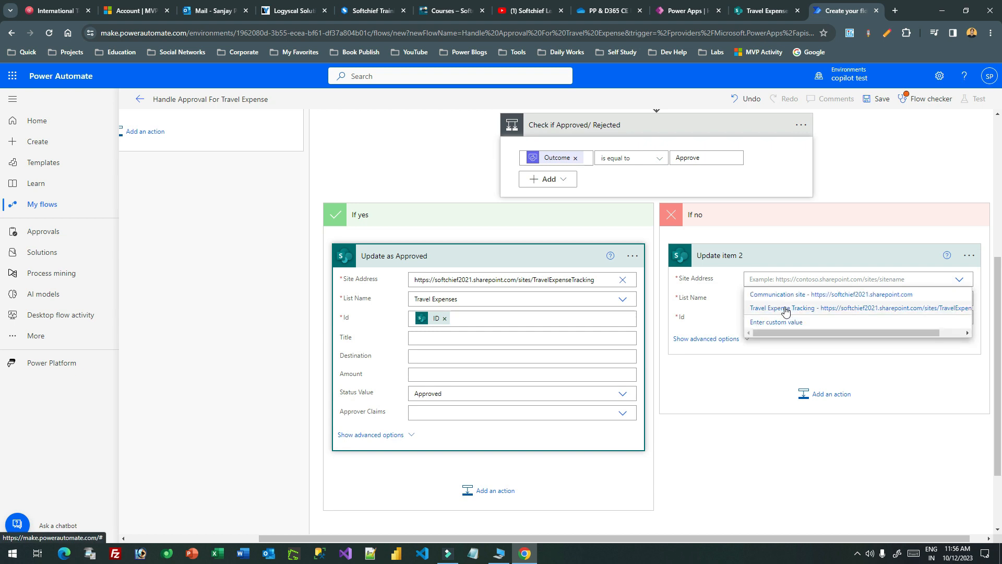
pyautogui.click(799, 309)
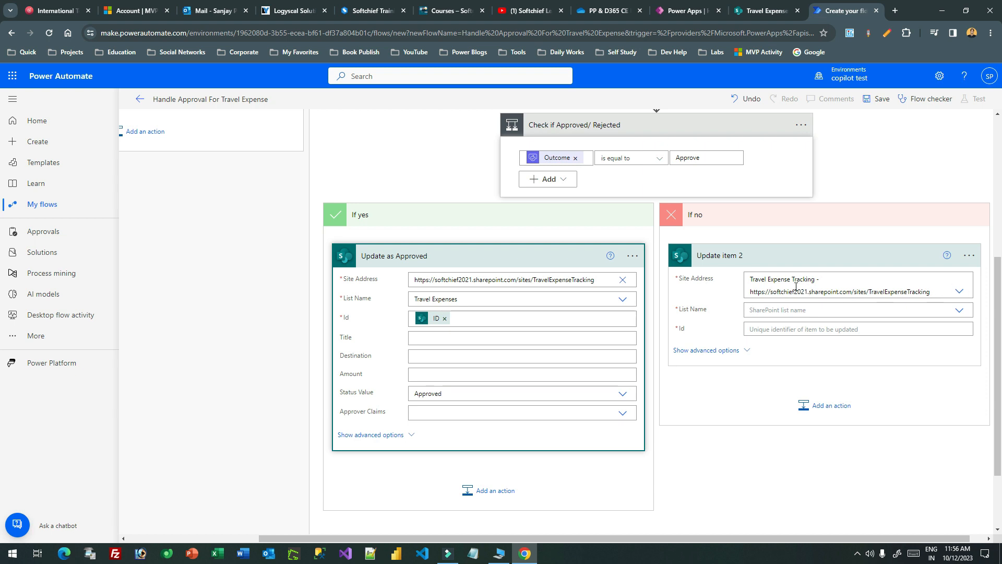
pyautogui.click(764, 311)
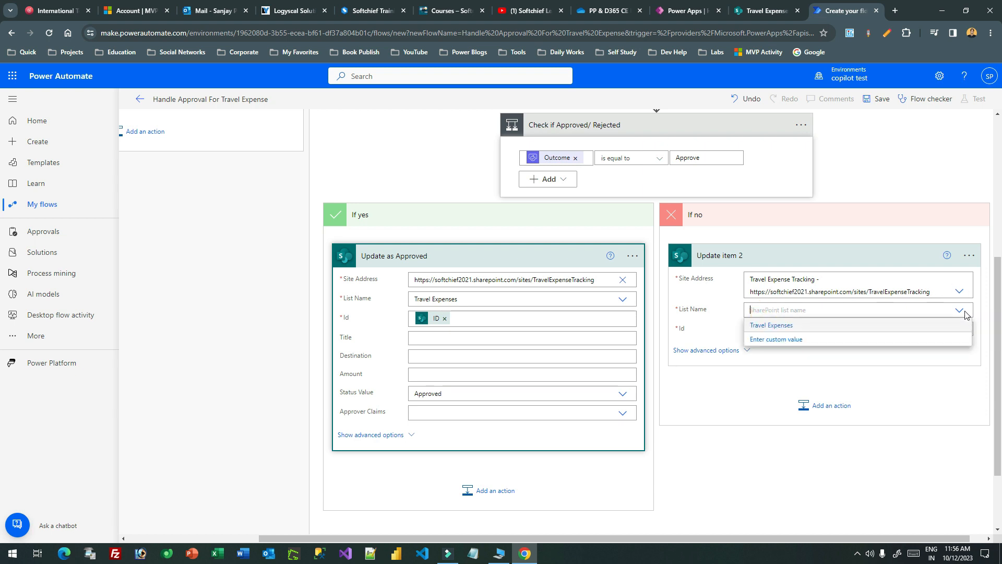
pyautogui.click(772, 326)
pyautogui.click(773, 328)
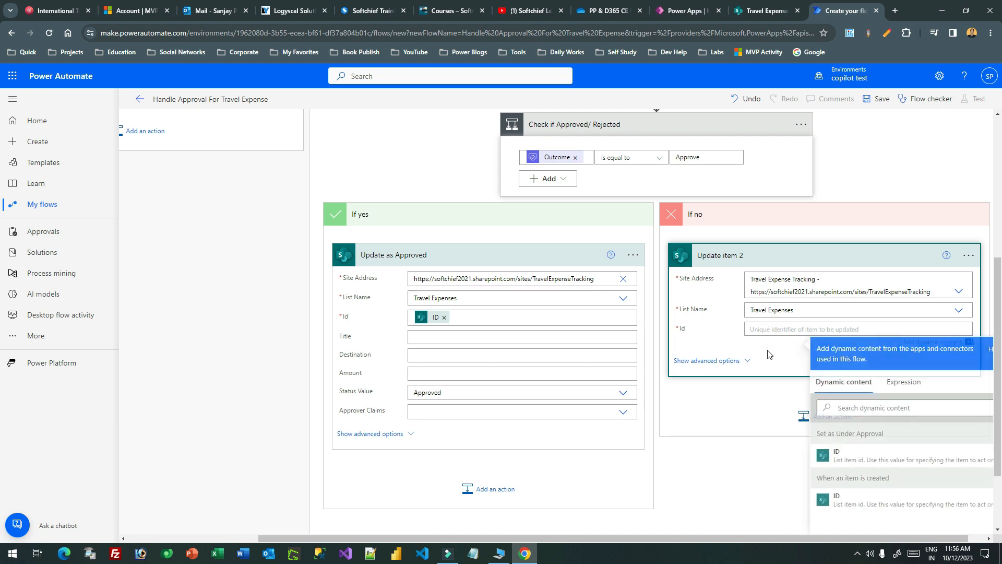
# Fill Update item 2's Id with the ID from the When an item is created trigger and set its Status Value to Rejected.
pyautogui.click(853, 500)
pyautogui.click(703, 359)
pyautogui.click(789, 417)
pyautogui.click(963, 407)
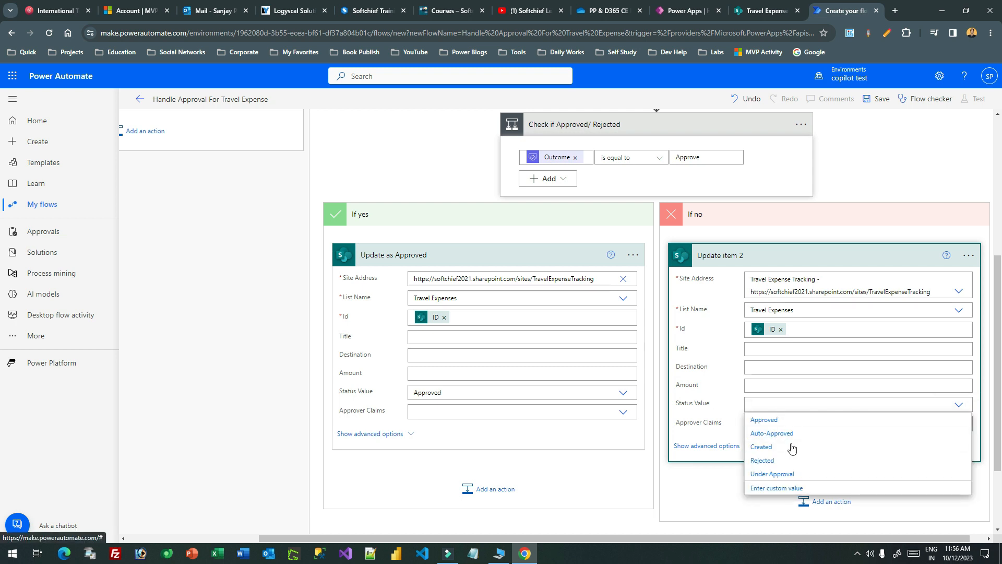
pyautogui.click(783, 459)
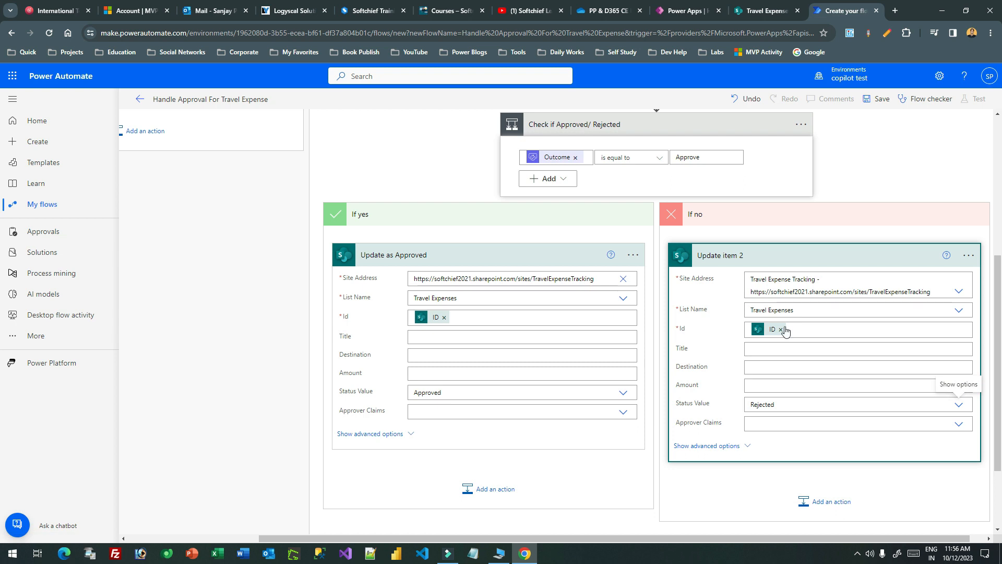
# Rename the Update item 2 action to "Reject the item".
pyautogui.click(968, 255)
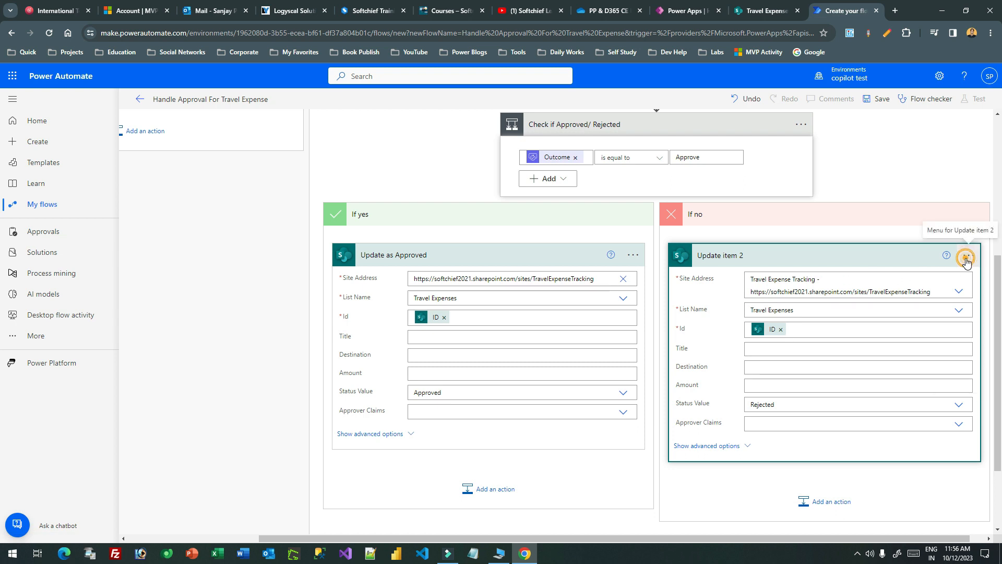
pyautogui.click(836, 277)
pyautogui.write('Reject the')
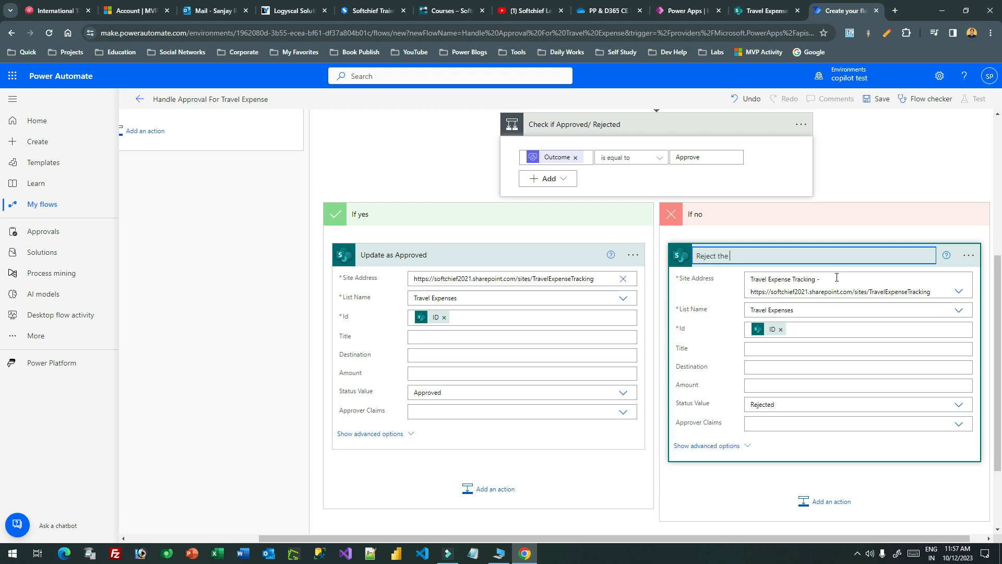
pyautogui.write(' item')
pyautogui.click(853, 167)
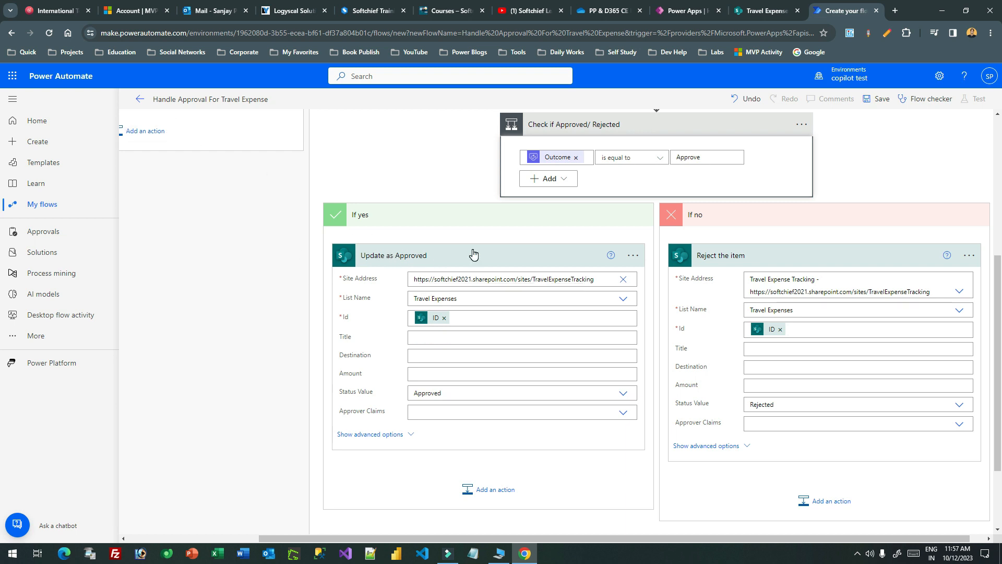
# Review the Update item action's settings in the outer If yes branch and the approve and reject actions in the approval branches.
pyautogui.scroll(5, 473, 254)
pyautogui.scroll(-3, 473, 254)
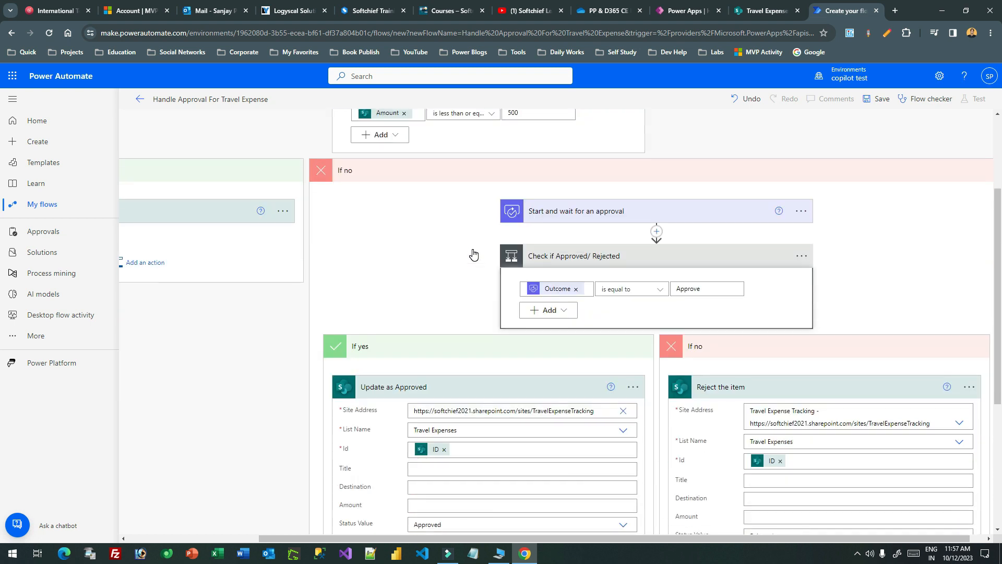
pyautogui.moveTo(509, 539); pyautogui.dragTo(326, 540)
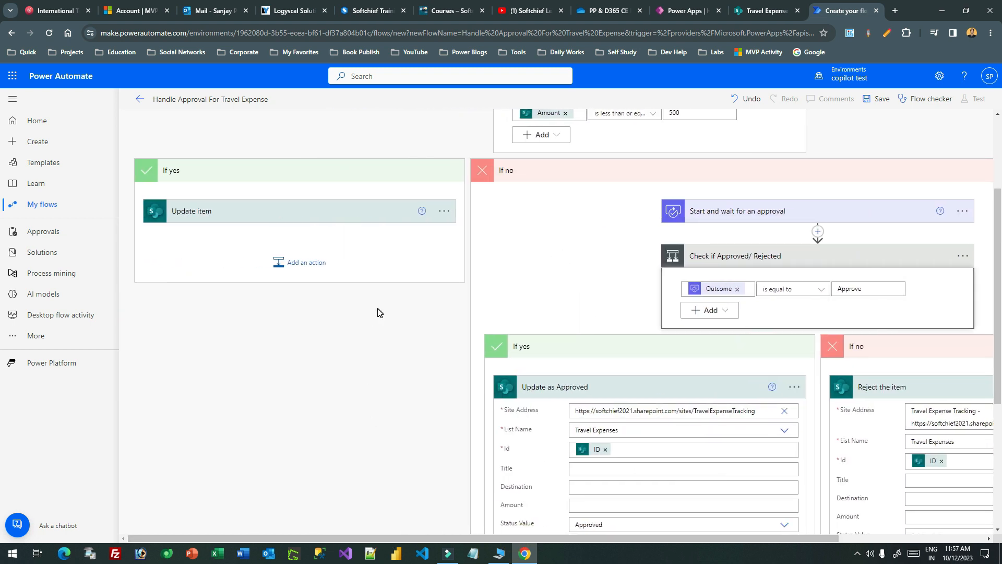
pyautogui.click(223, 221)
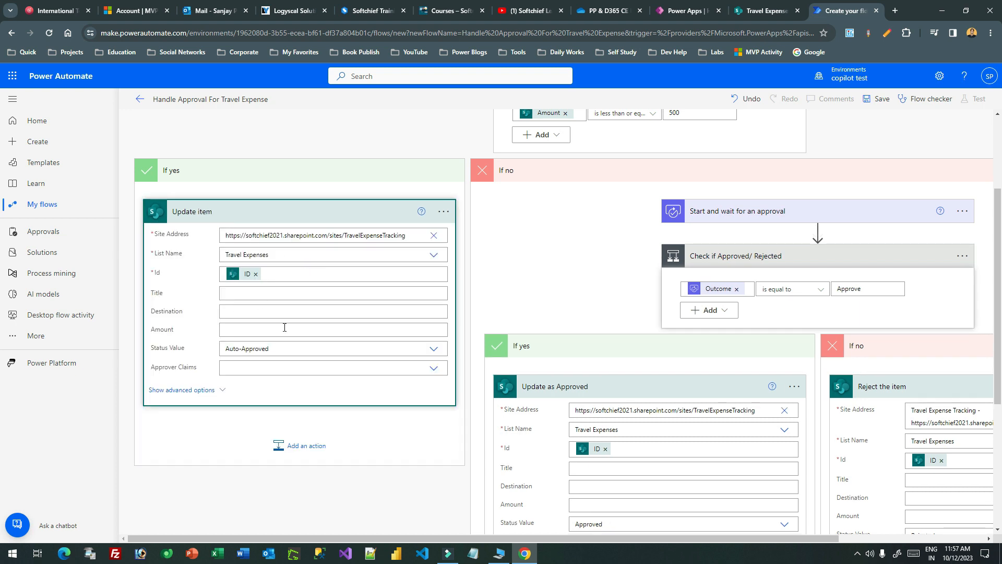
pyautogui.scroll(-5, 285, 327)
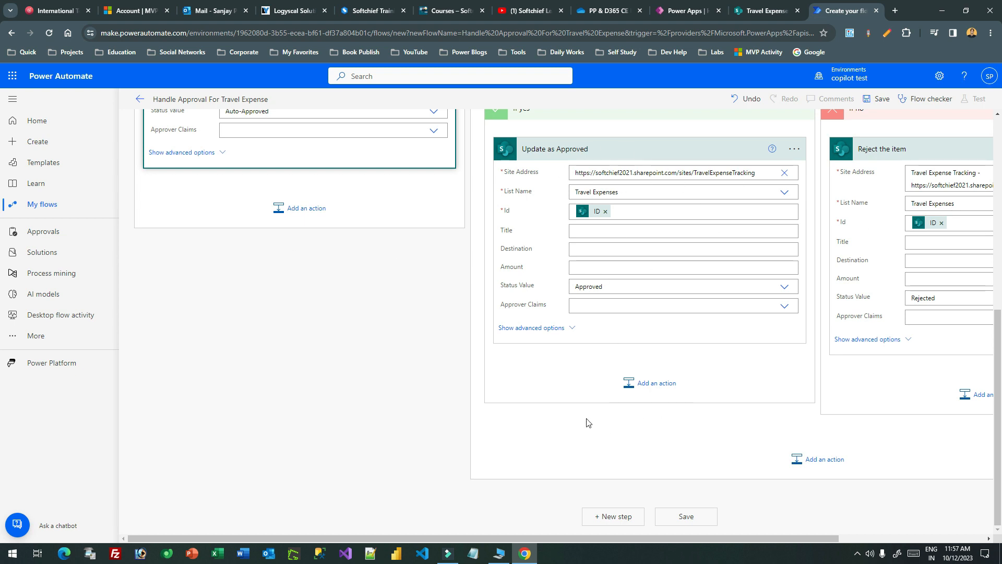
pyautogui.moveTo(623, 538); pyautogui.dragTo(716, 539)
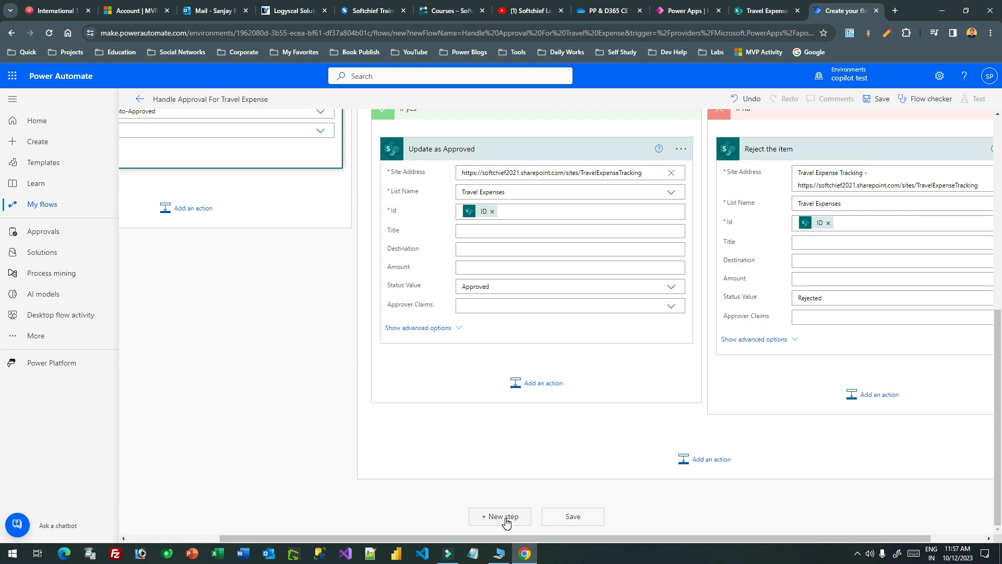
# Insert an Initialize variable action between Set as Under Approval and the amount condition.
pyautogui.scroll(7, 506, 521)
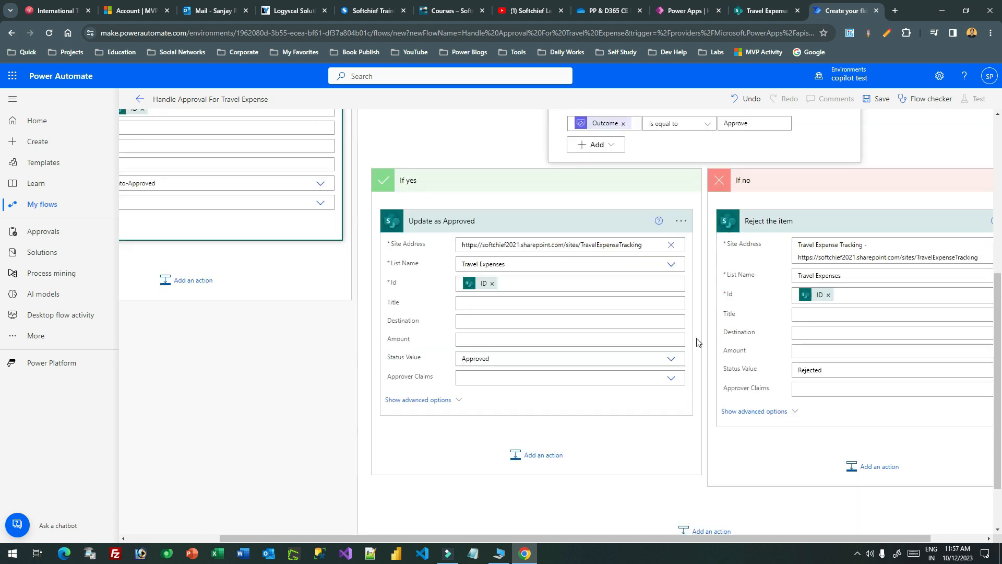
pyautogui.click(535, 195)
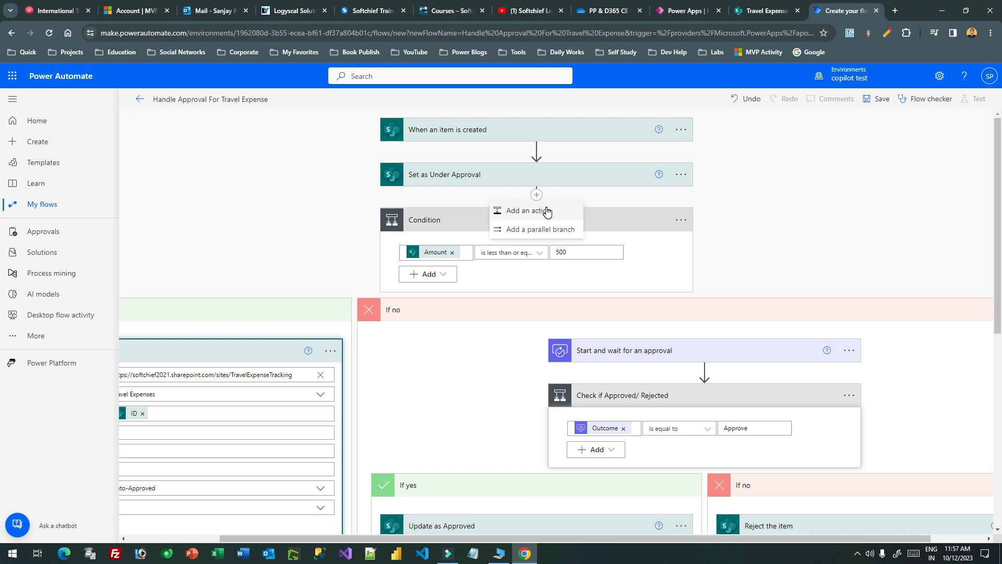
pyautogui.click(546, 210)
pyautogui.click(471, 303)
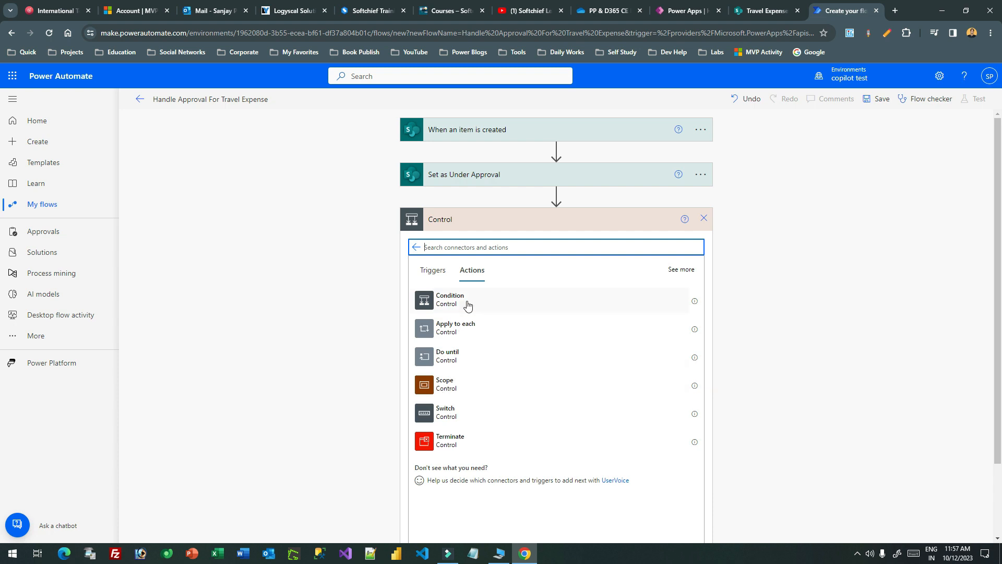
pyautogui.click(416, 247)
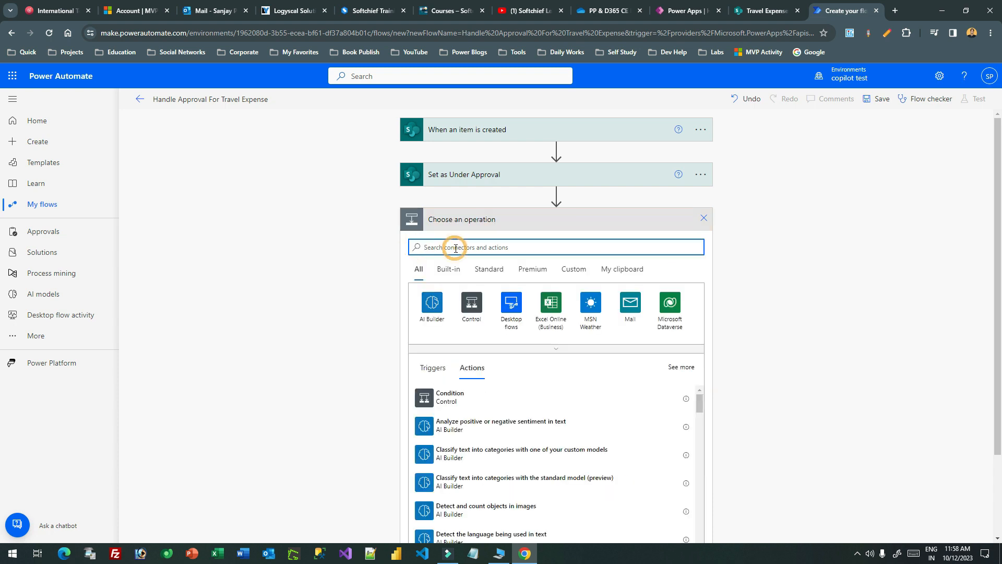
pyautogui.write('variab')
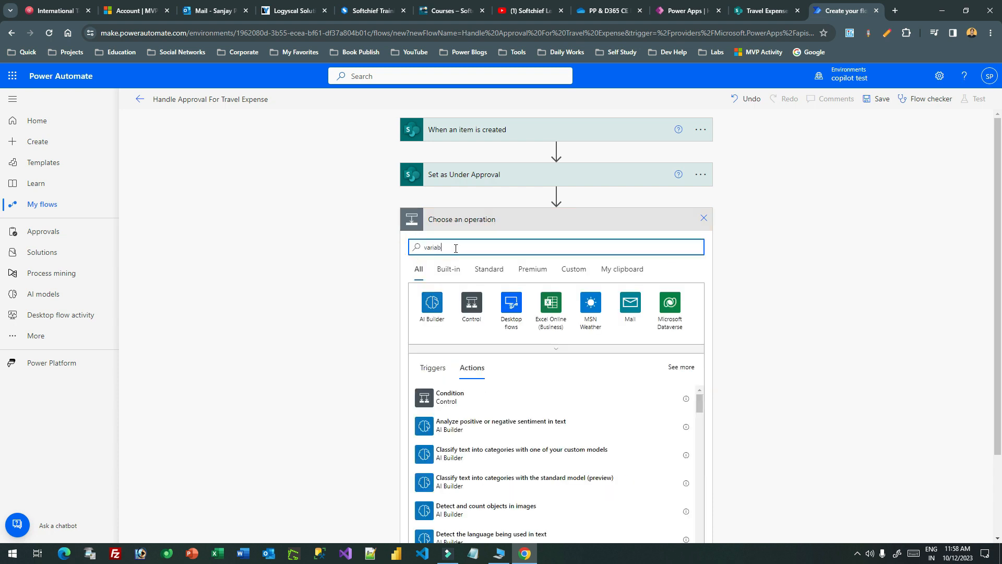
pyautogui.write('le')
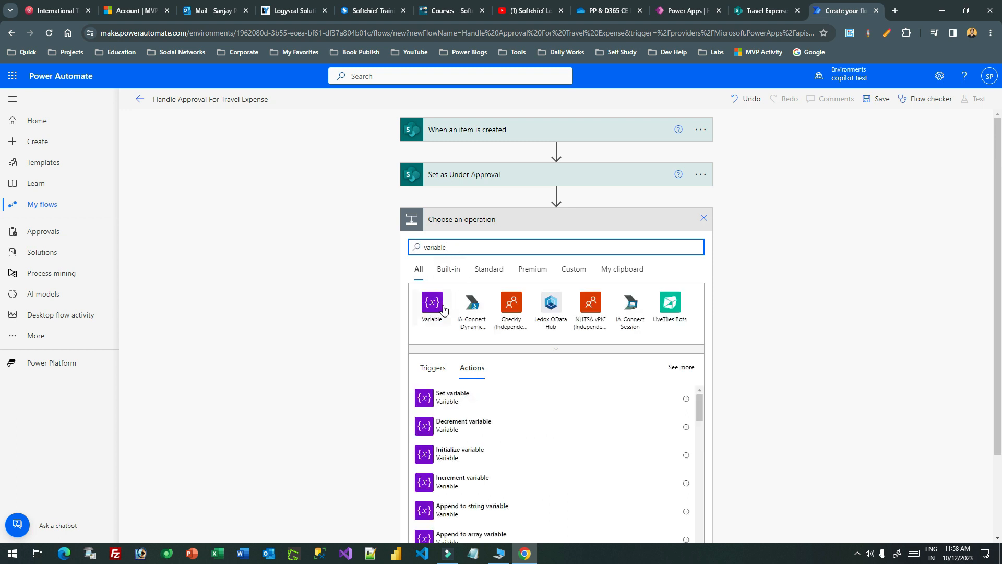
pyautogui.click(431, 301)
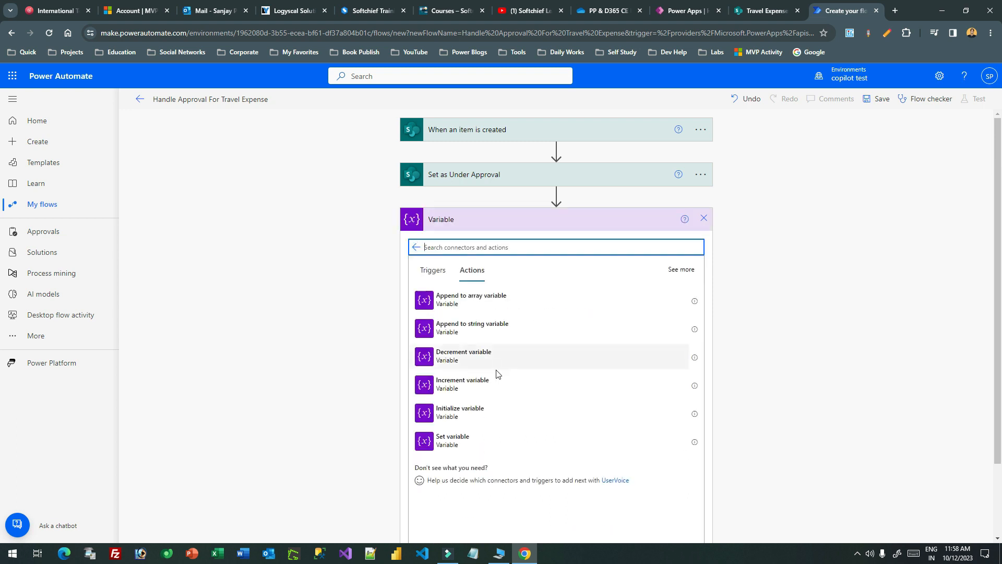
pyautogui.click(473, 412)
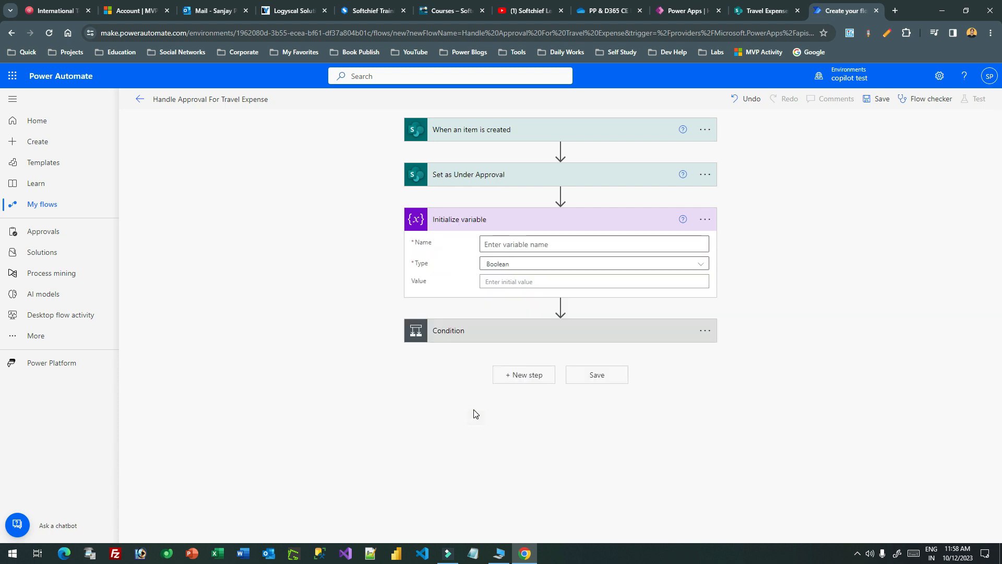
# Name the variable isApprovedorAutoApproved, keep its type as Boolean and give it the initial value false.
pyautogui.click(527, 248)
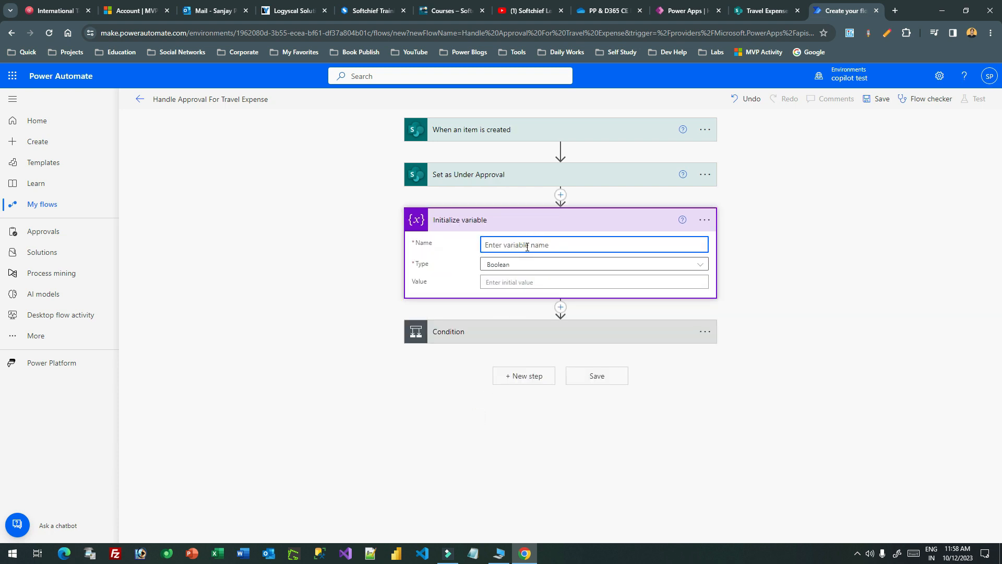
pyautogui.write('isApprovedorAutoApproved')
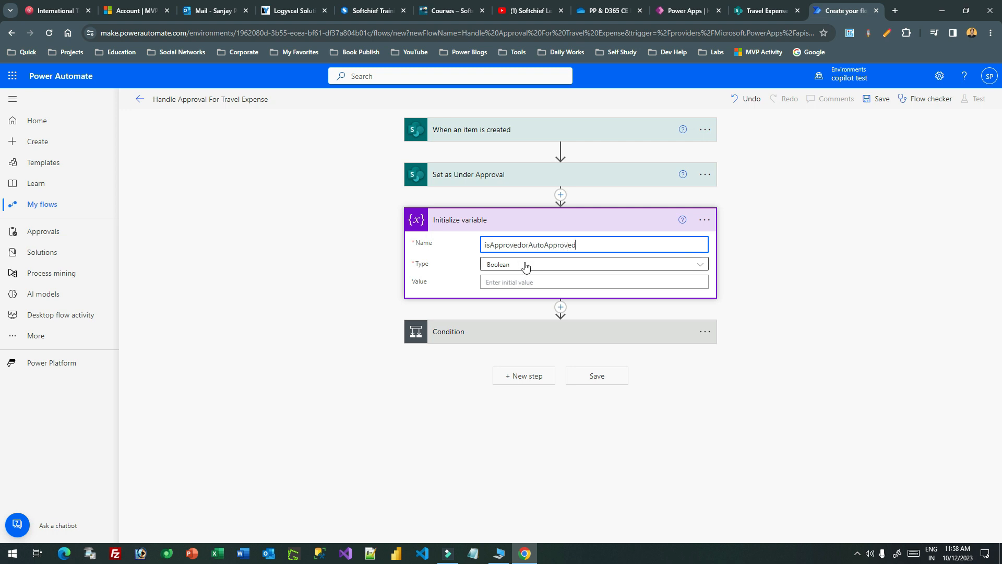
pyautogui.click(527, 264)
pyautogui.click(519, 280)
pyautogui.click(511, 282)
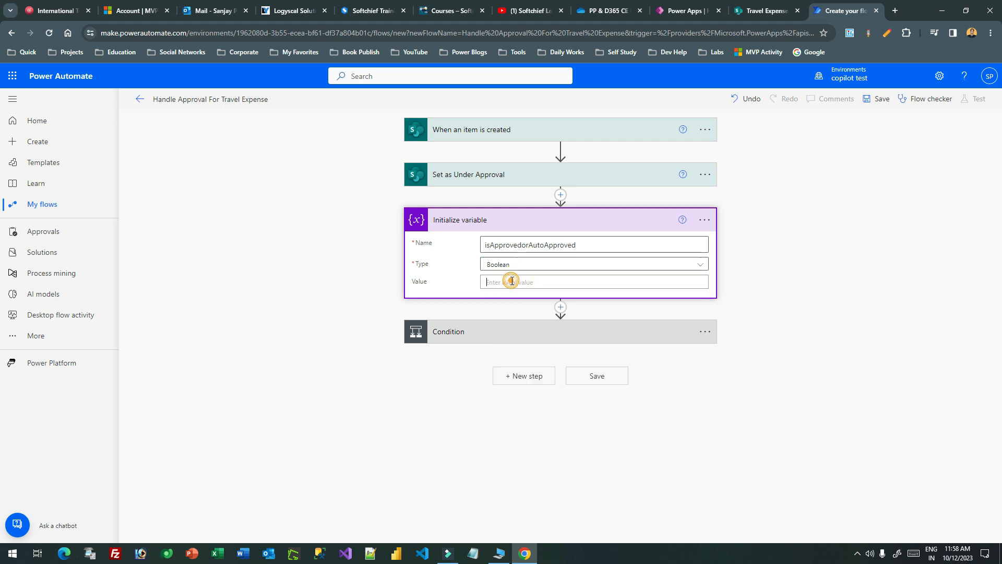
pyautogui.write('false')
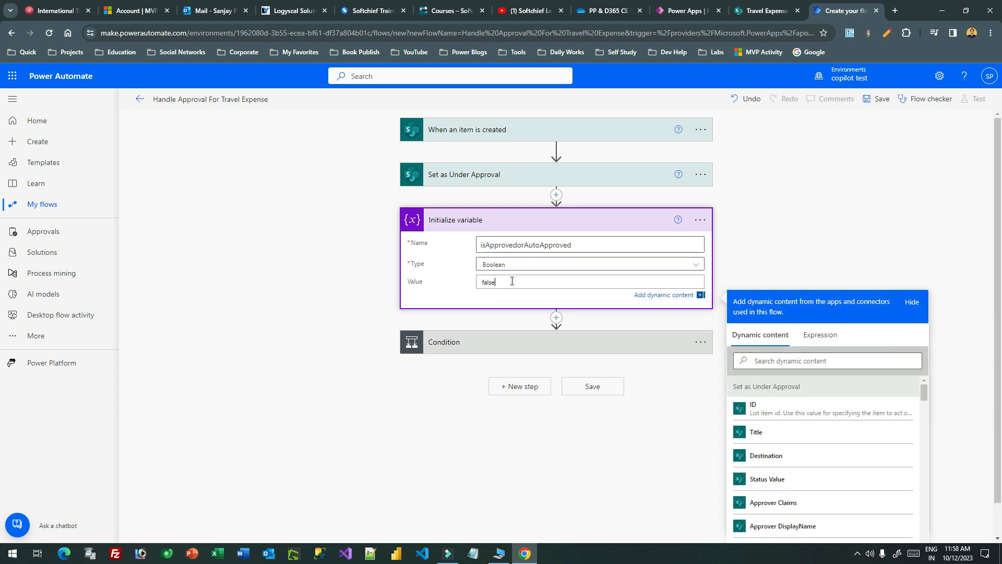
pyautogui.click(880, 198)
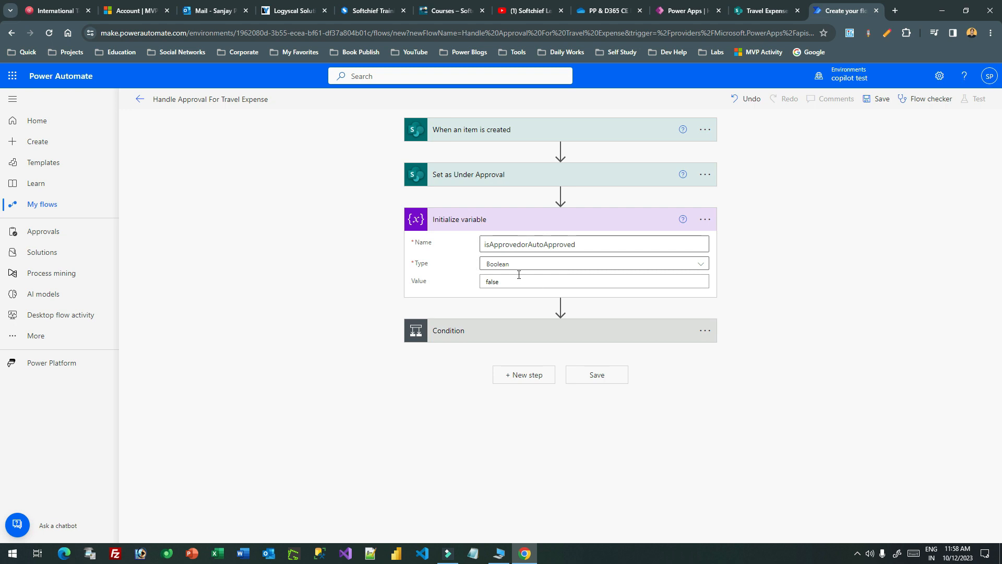
# Add a Set variable action after Update item in the amount condition's If yes branch.
pyautogui.click(499, 329)
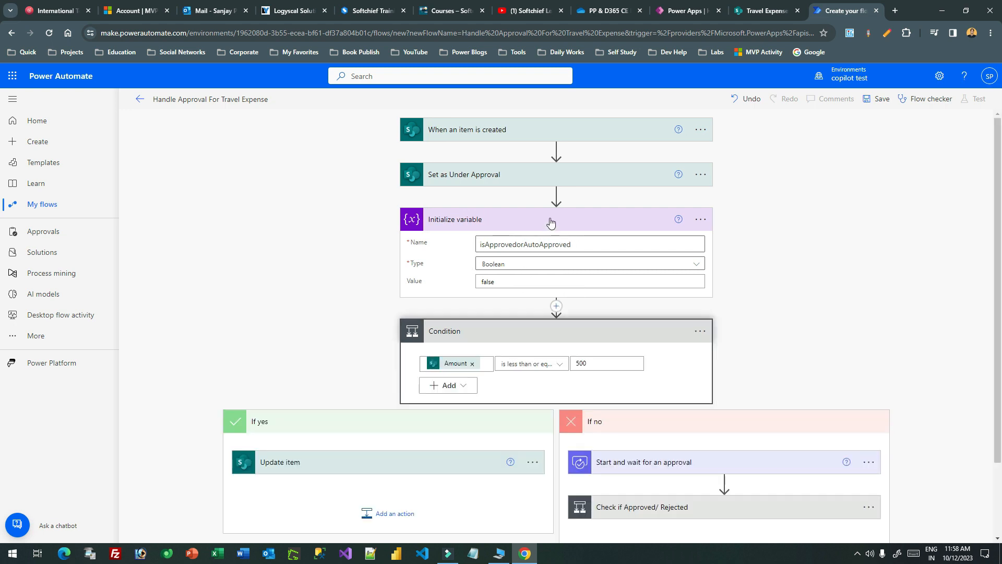
pyautogui.scroll(-2, 550, 223)
pyautogui.click(330, 372)
pyautogui.scroll(-3, 389, 308)
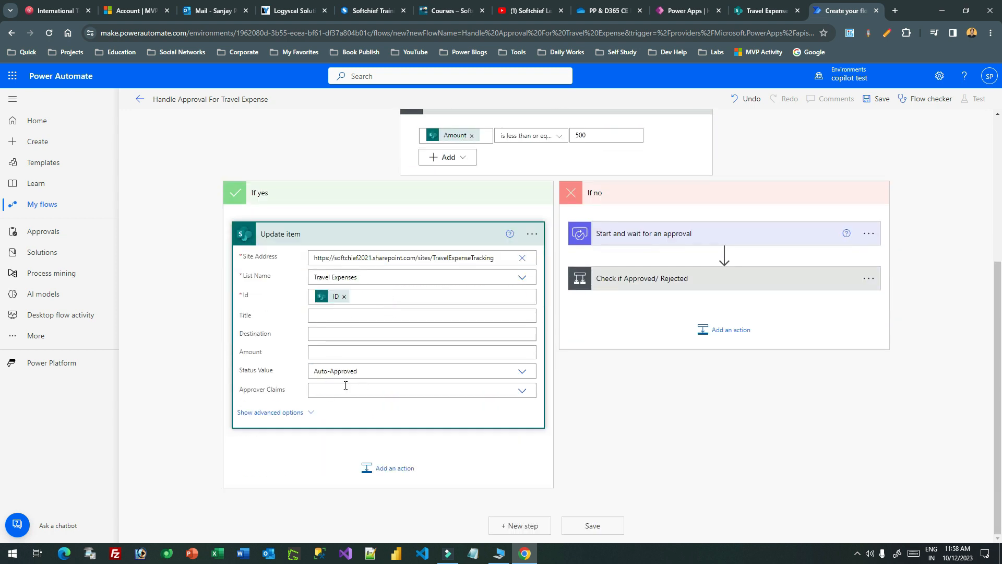
pyautogui.click(402, 477)
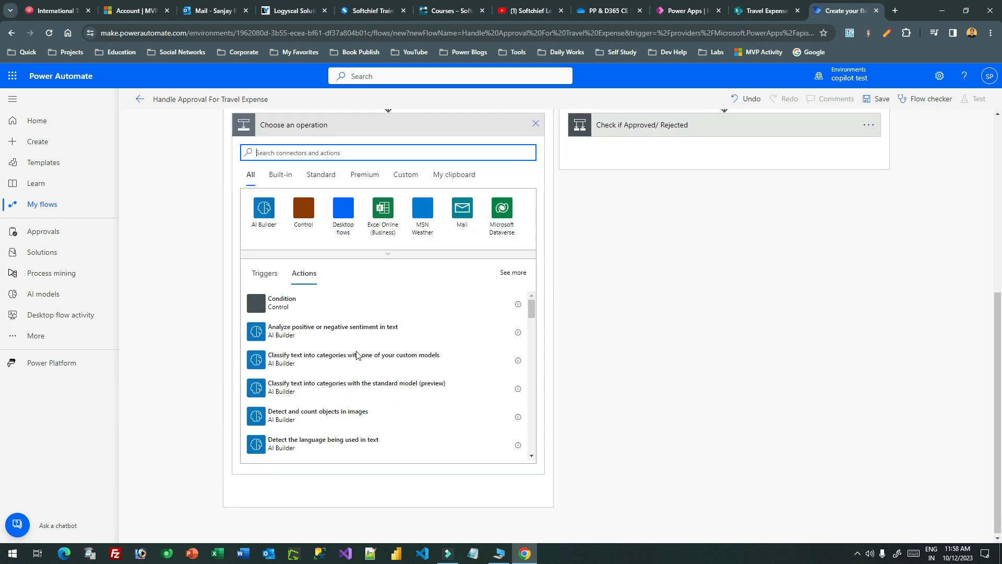
pyautogui.click(321, 154)
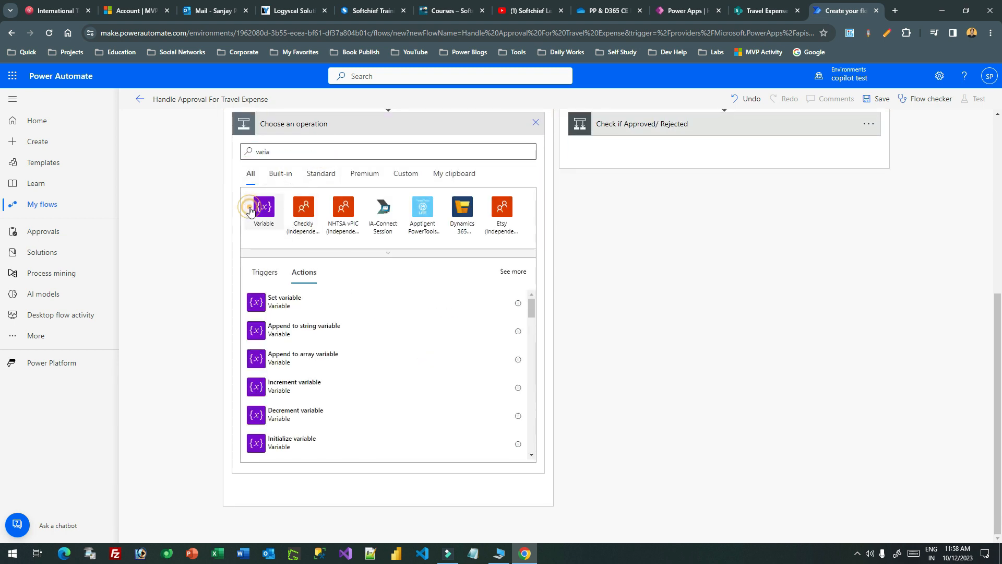
pyautogui.click(254, 207)
pyautogui.click(312, 358)
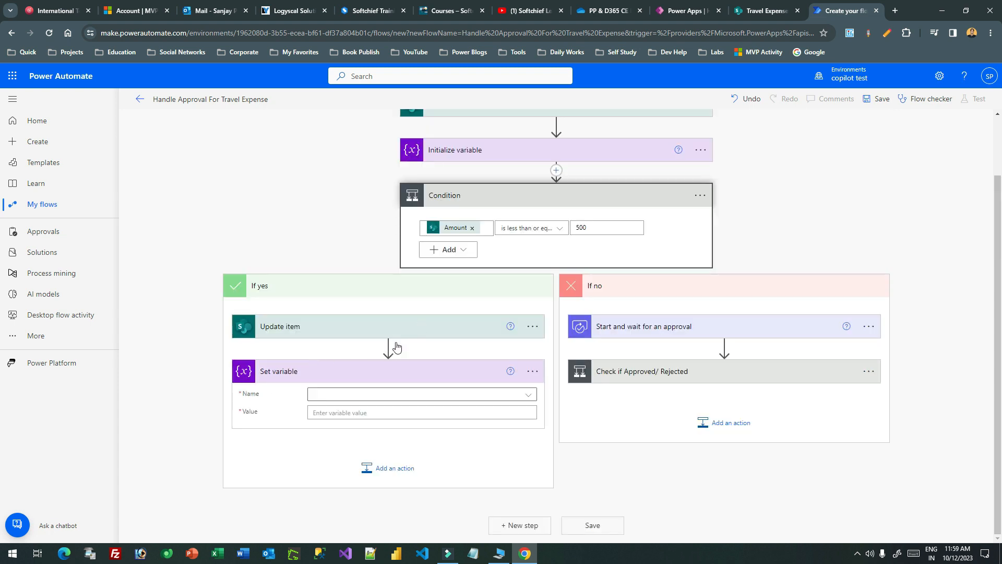
# Configure the Set variable action to assign true to isApprovedorAutoApproved.
pyautogui.click(377, 392)
pyautogui.click(348, 423)
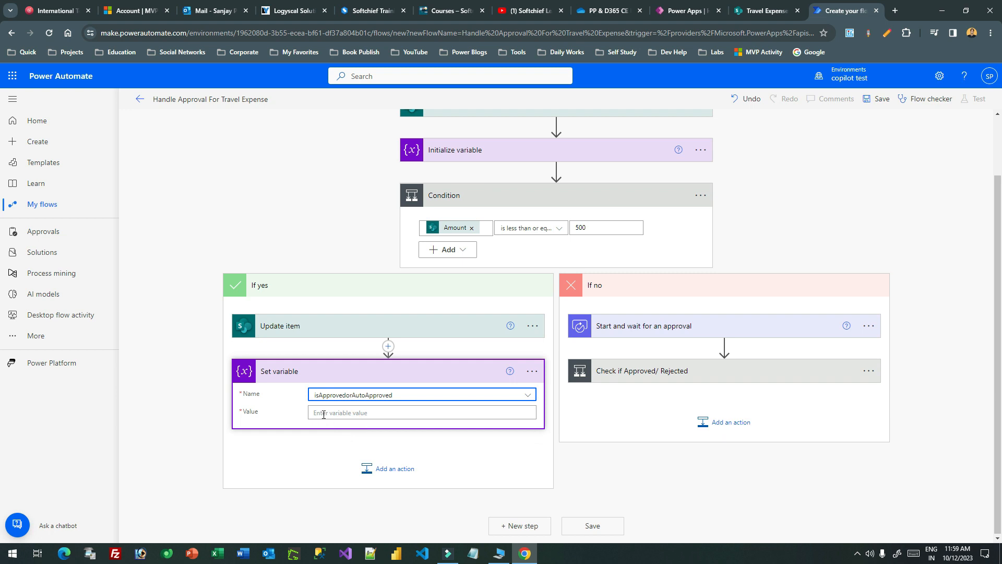
pyautogui.click(365, 411)
pyautogui.write('truy')
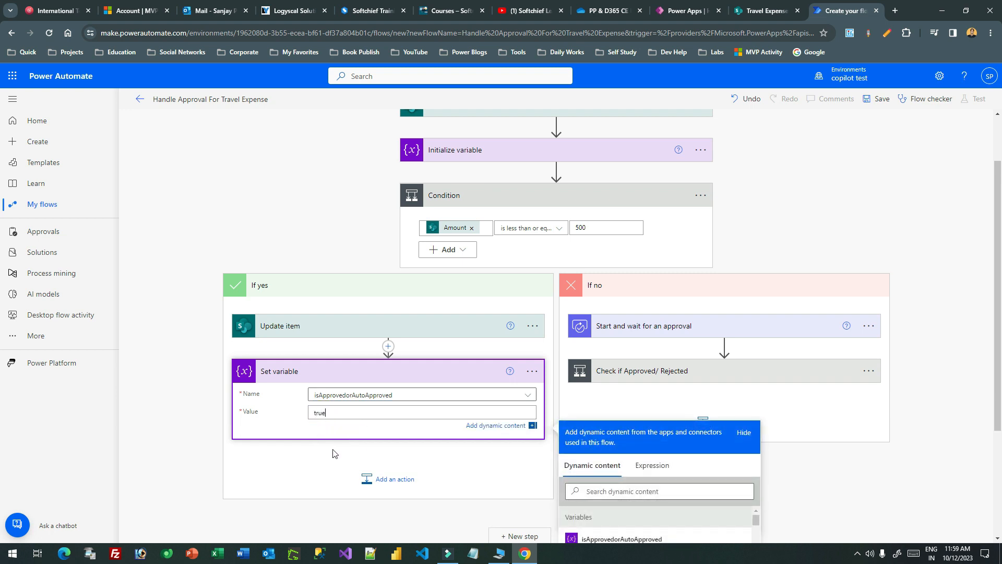
# Add a Set variable action after Update as Approved in the If yes branch of Check if Approved/ Rejected.
pyautogui.click(324, 342)
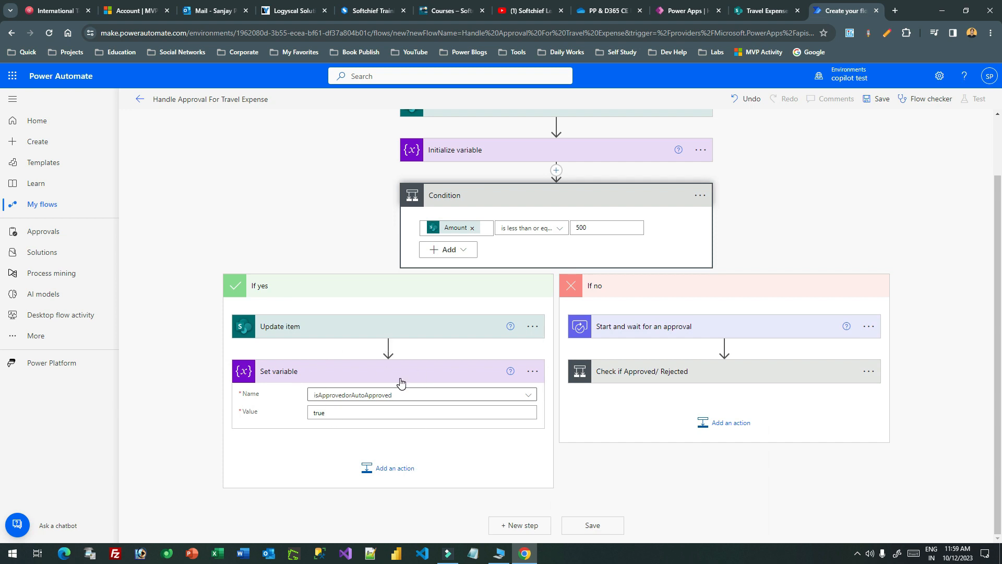
pyautogui.click(633, 372)
pyautogui.click(647, 395)
pyautogui.write('varia')
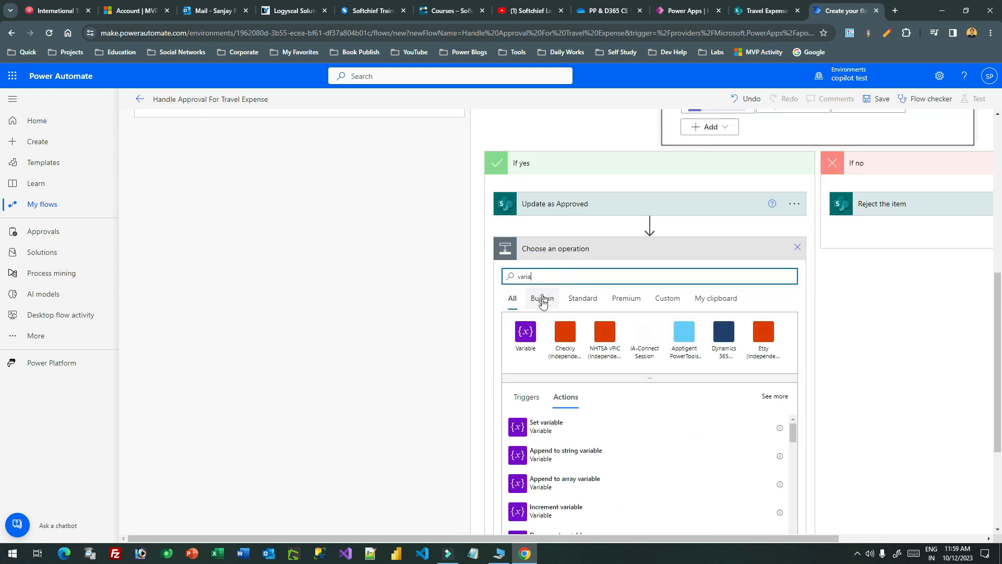
pyautogui.click(526, 337)
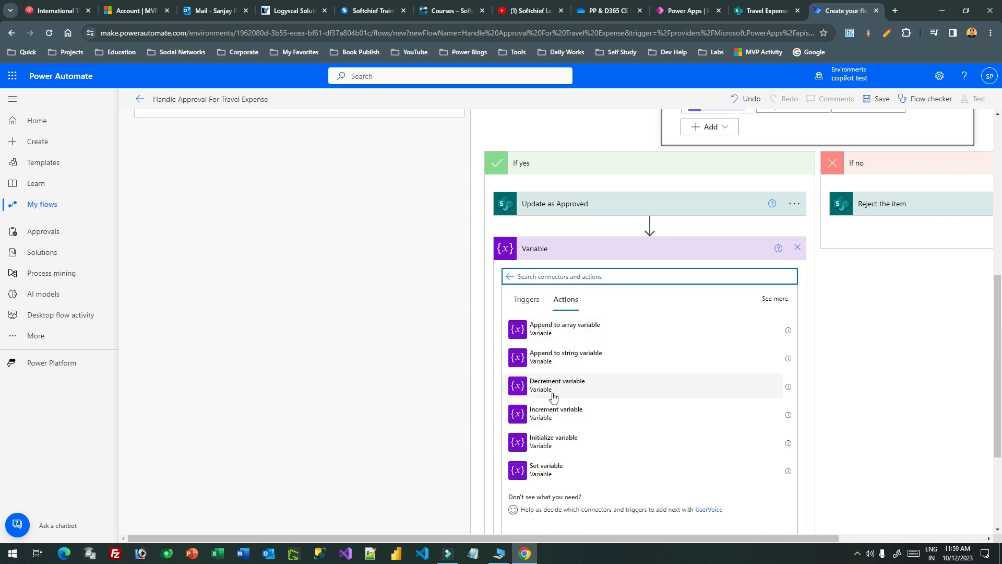
pyautogui.click(561, 469)
# Configure the new Set variable action under Update as Approved to assign true to isApprovedorAutoApproved.
pyautogui.click(634, 321)
pyautogui.click(611, 354)
pyautogui.click(589, 338)
pyautogui.write('true')
pyautogui.click(573, 390)
# Add an Office 365 Outlook Send an email (V2) action after the amount condition.
pyautogui.scroll(5, 565, 284)
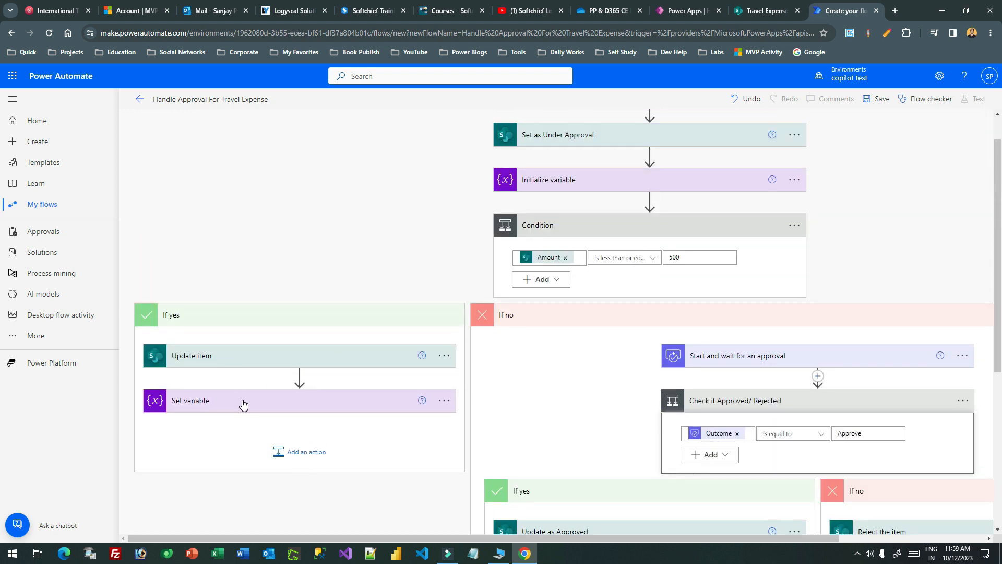
pyautogui.scroll(-5, 354, 327)
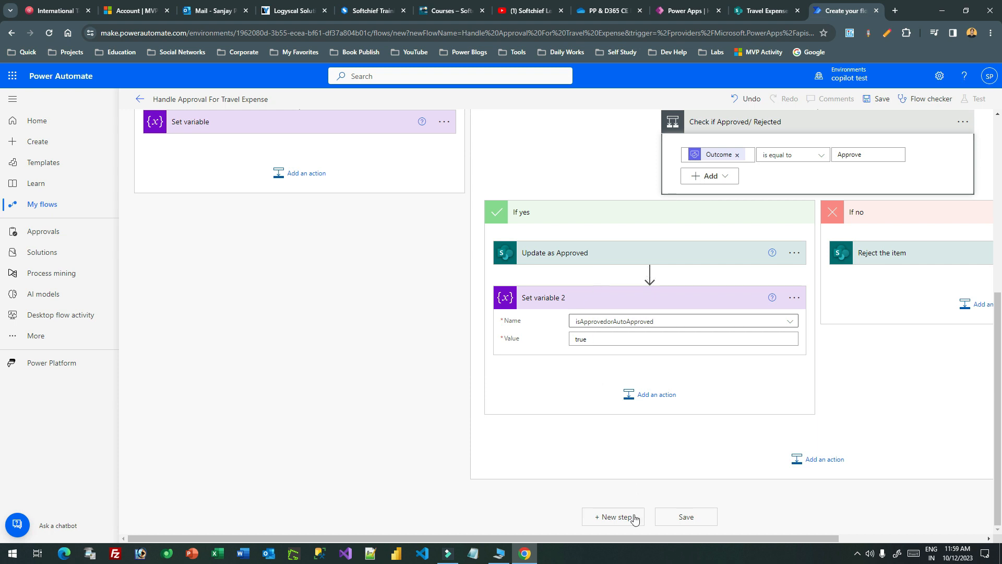
pyautogui.scroll(5, 689, 257)
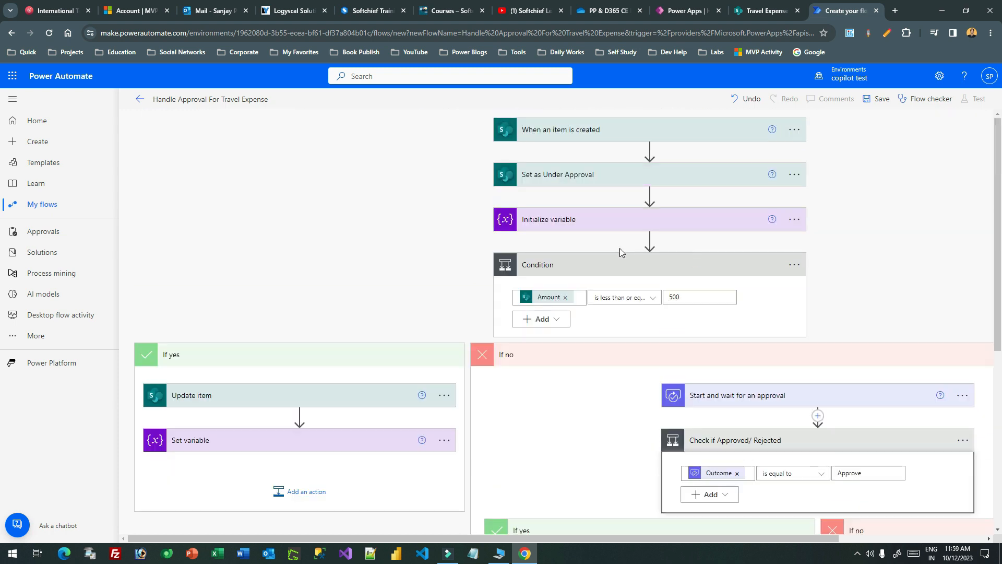
pyautogui.click(594, 265)
pyautogui.click(517, 310)
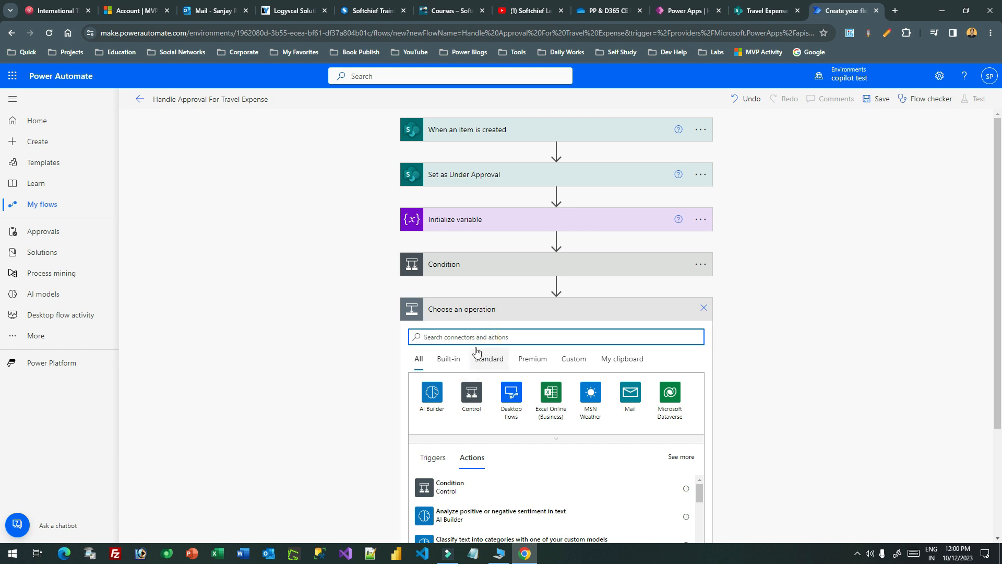
pyautogui.write('send email')
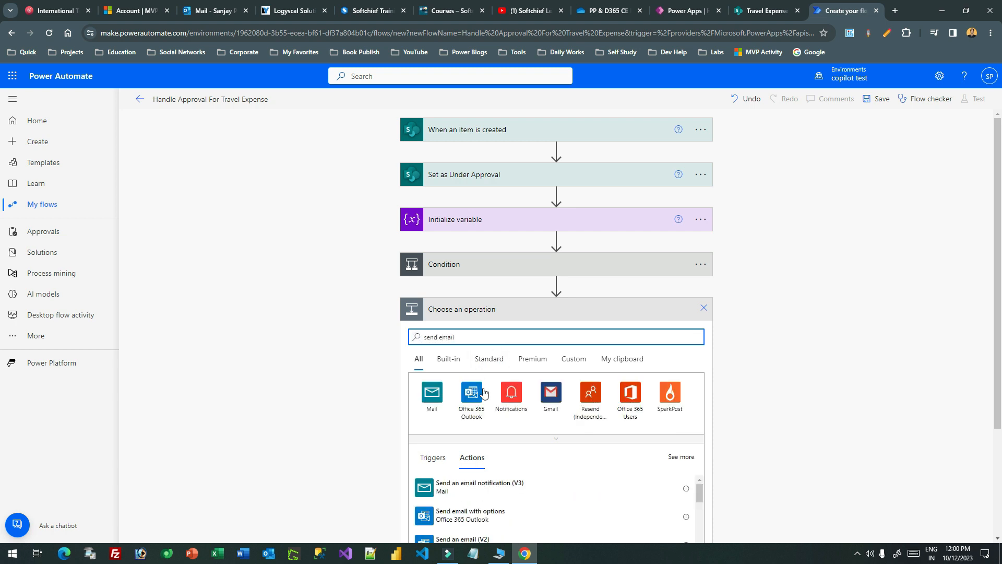
pyautogui.click(475, 396)
pyautogui.scroll(-3, 548, 398)
pyautogui.scroll(3, 545, 396)
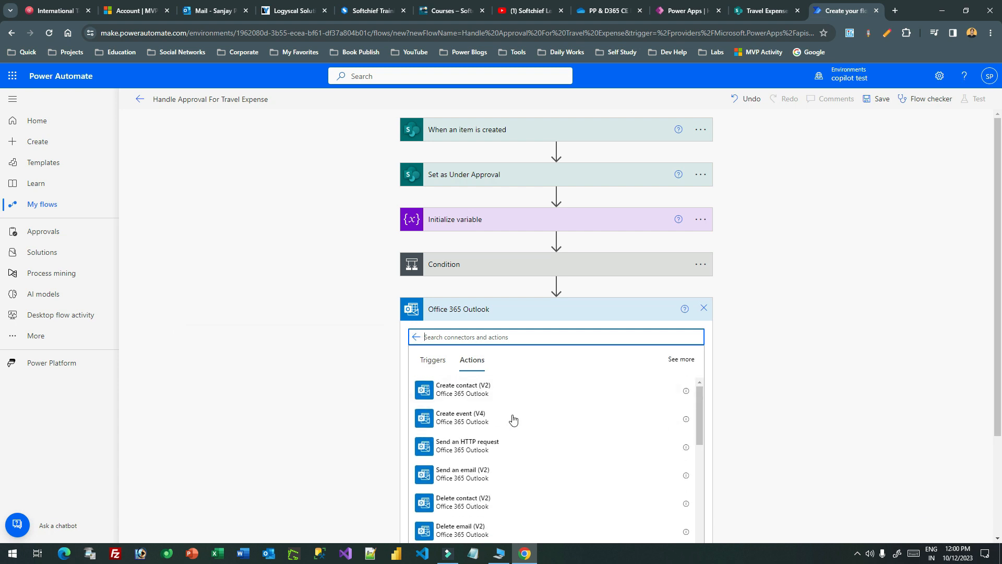
pyautogui.click(478, 480)
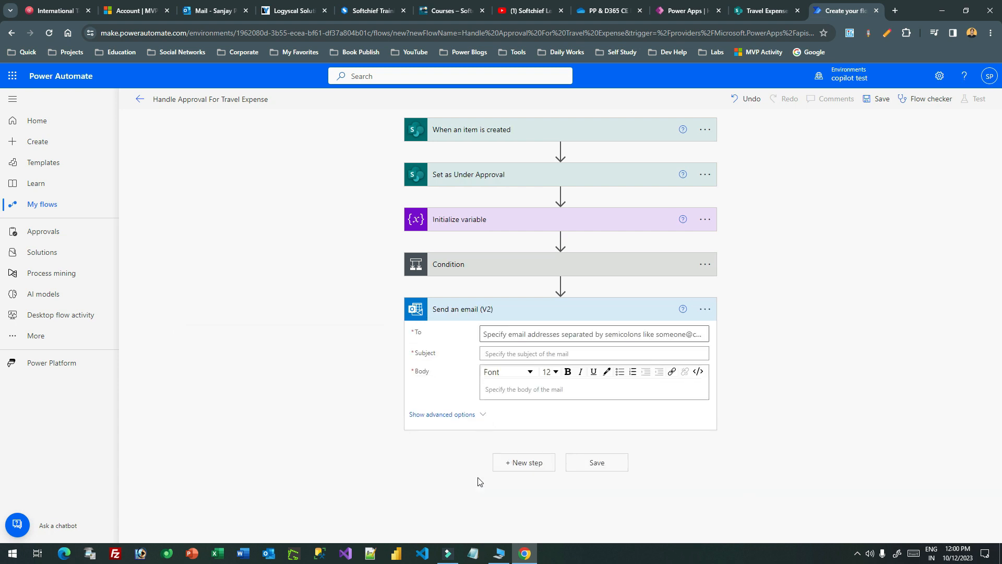
# Set the email's To field to the Created By Email dynamic value from Update item.
pyautogui.click(500, 333)
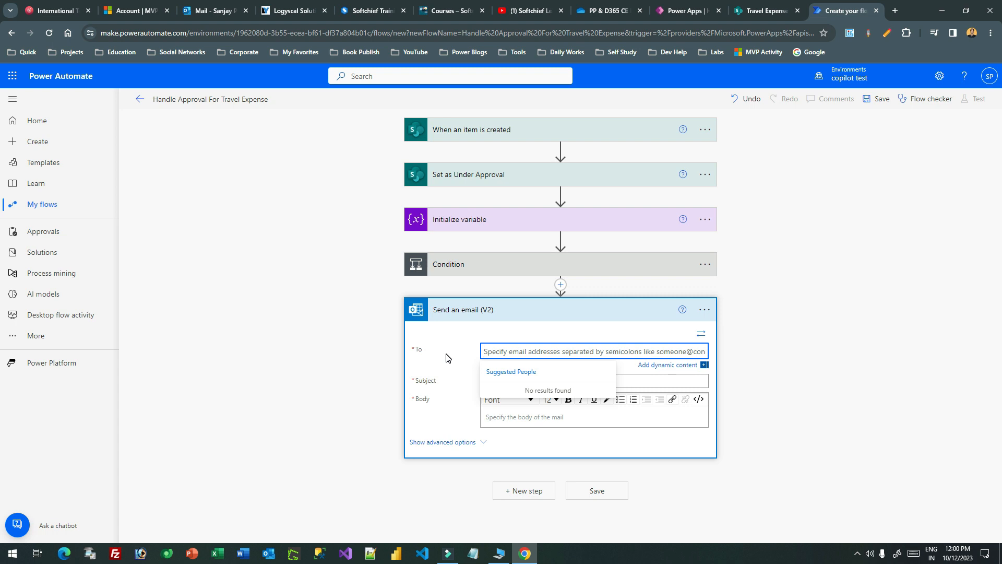
pyautogui.click(697, 339)
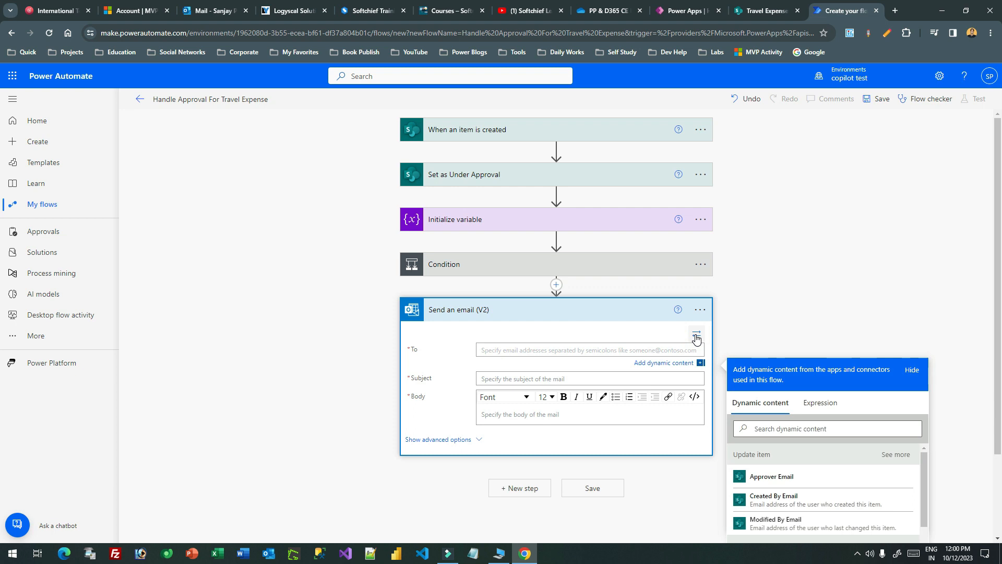
pyautogui.scroll(-2, 775, 291)
pyautogui.click(696, 229)
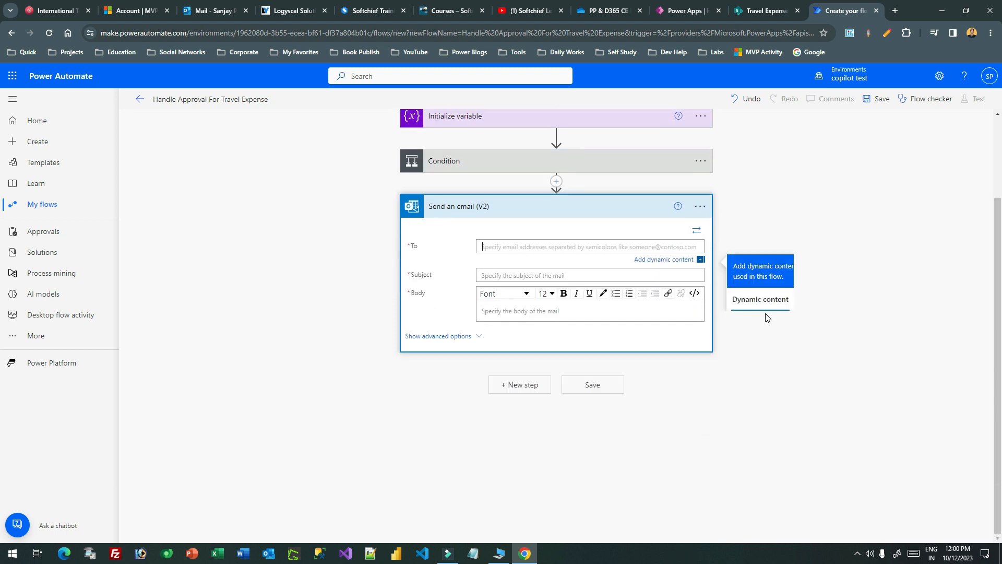
pyautogui.click(697, 233)
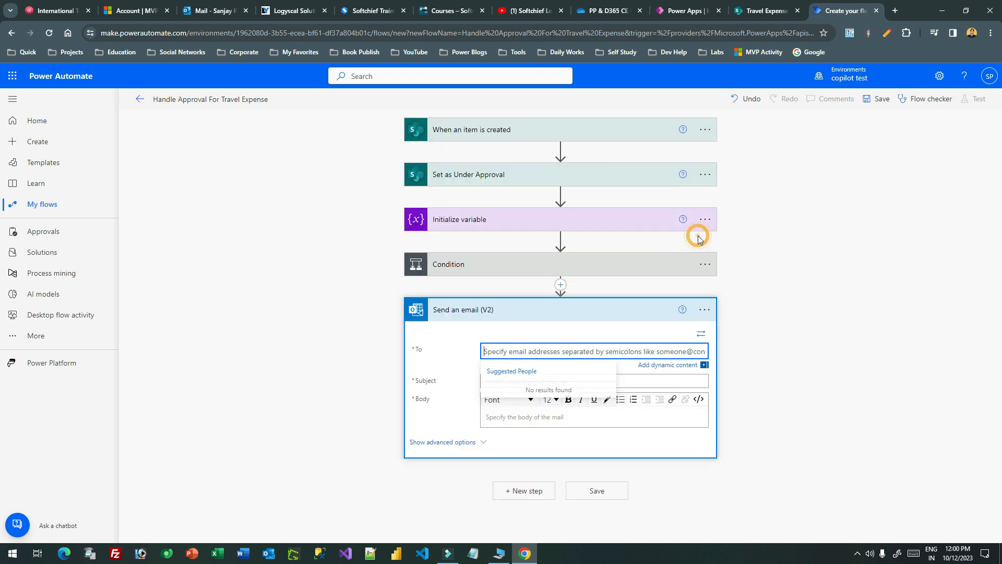
pyautogui.click(701, 333)
pyautogui.scroll(-2, 777, 307)
pyautogui.click(774, 324)
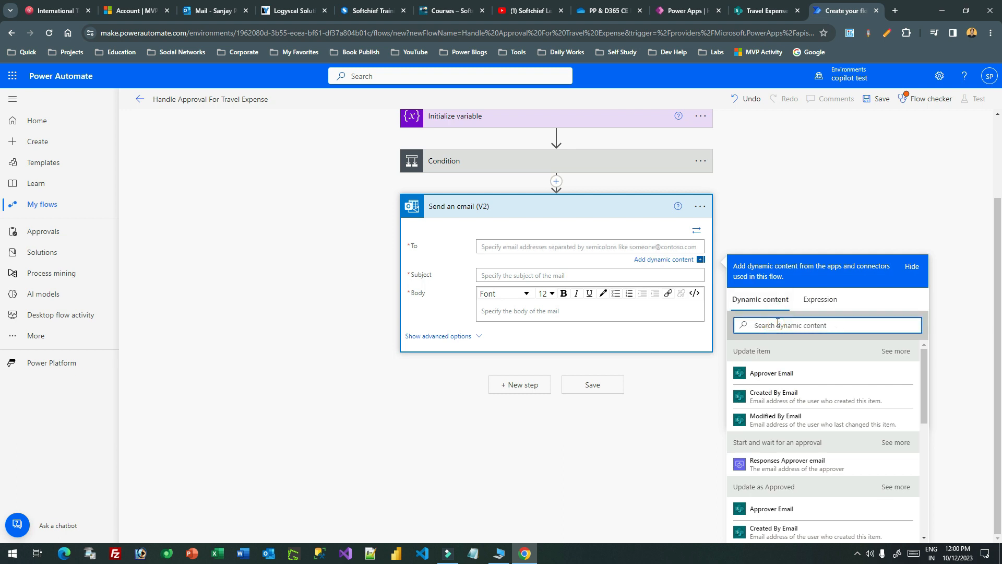
pyautogui.write('created')
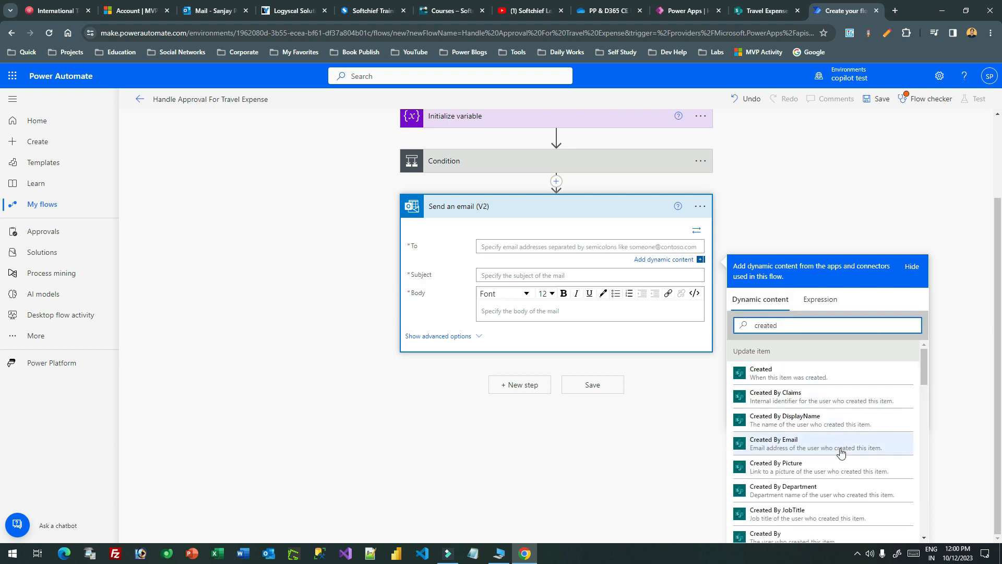
pyautogui.click(796, 446)
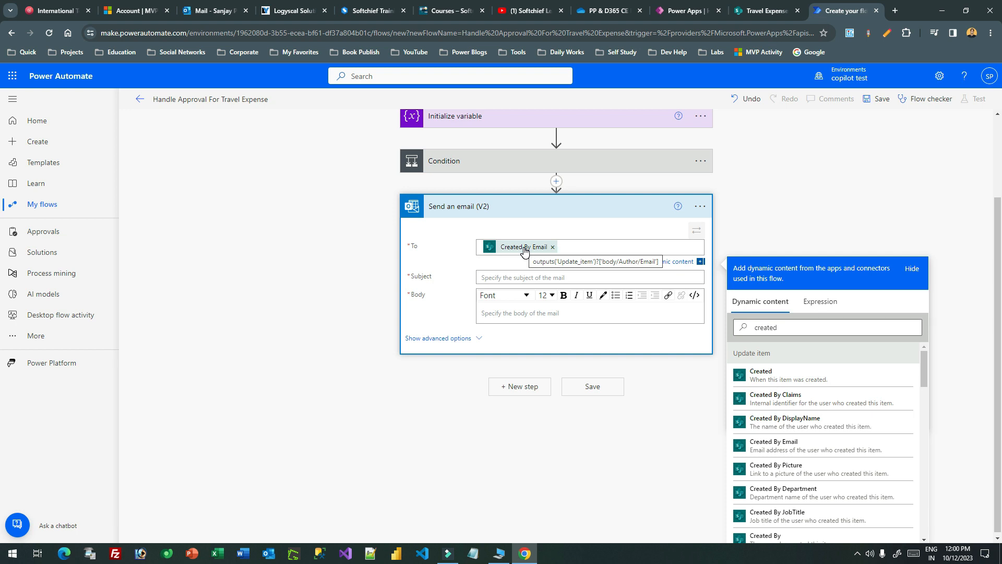
pyautogui.click(496, 276)
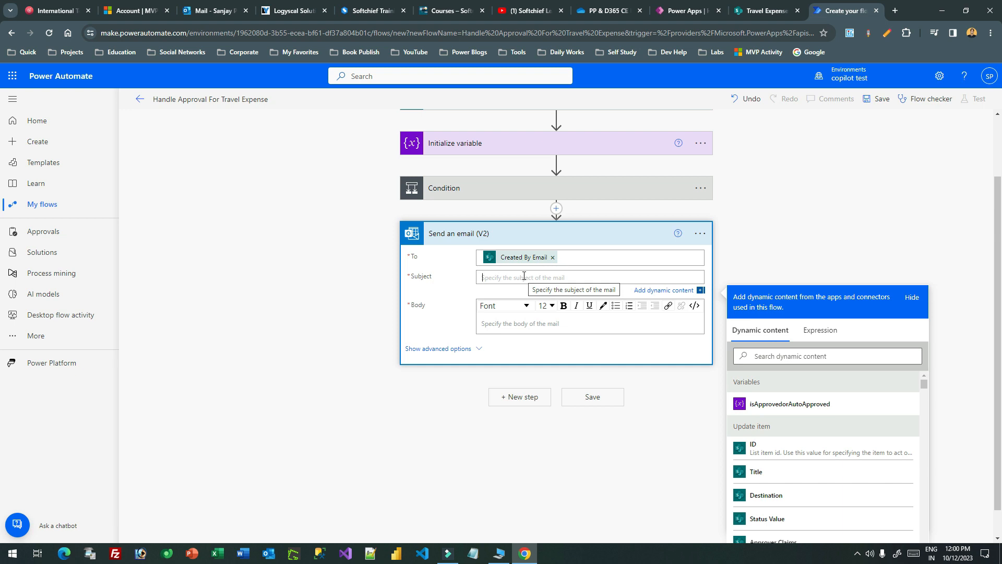
pyautogui.write('Your')
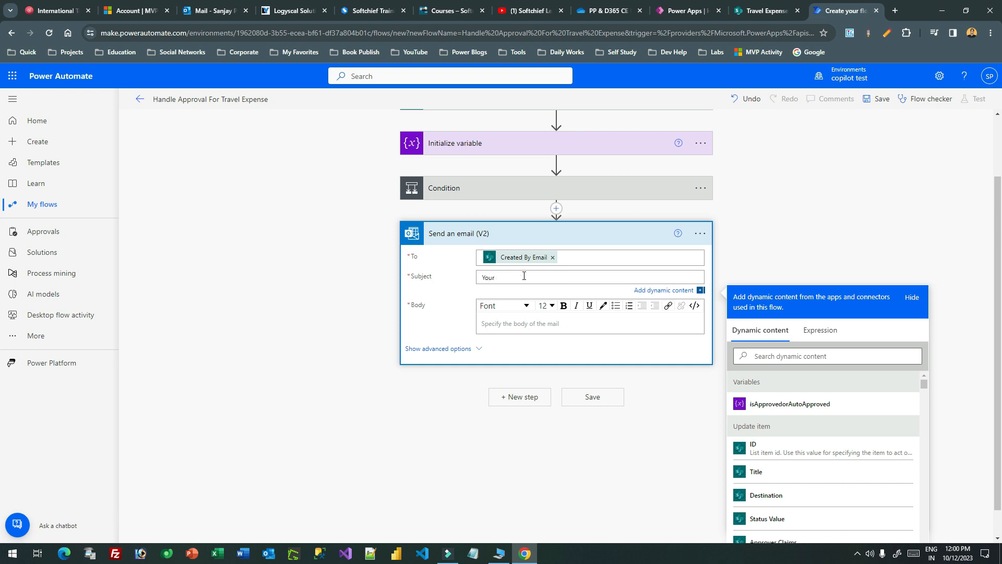
pyautogui.write(' Expense is Approved')
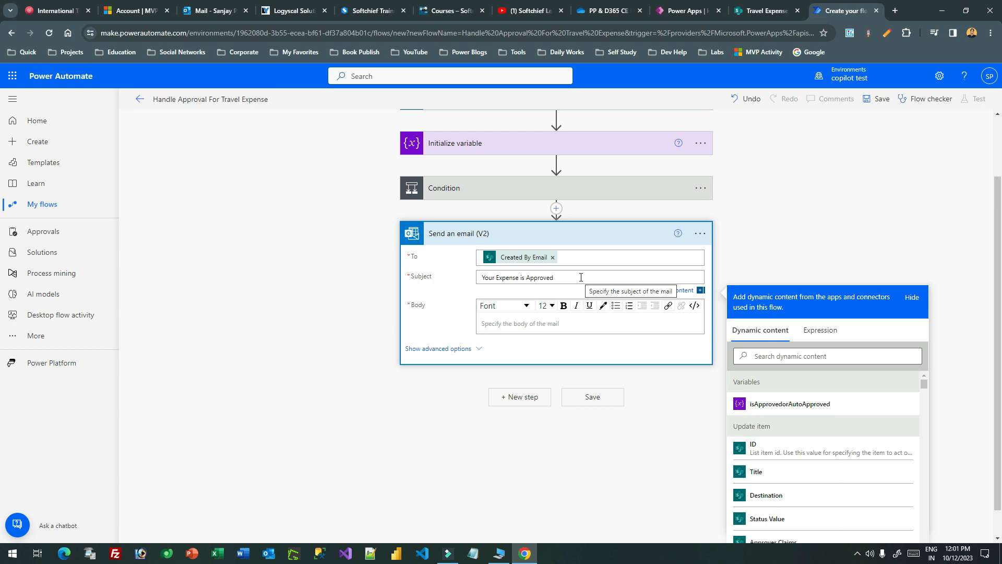
pyautogui.moveTo(581, 277); pyautogui.dragTo(479, 277)
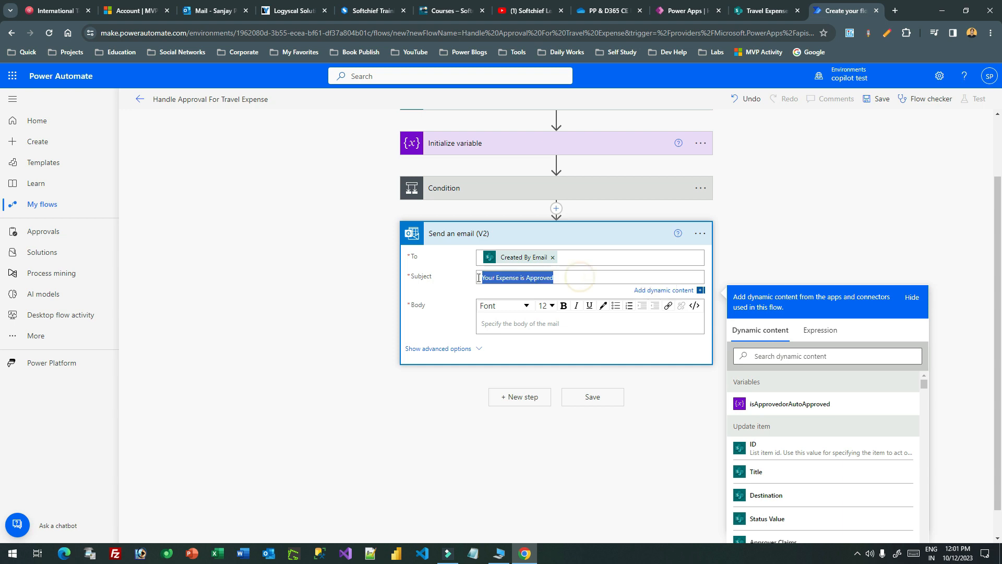
pyautogui.press('BackSpace')
# Begin an if expression for the email's subject with an empty equals() function as its condition.
pyautogui.click(519, 279)
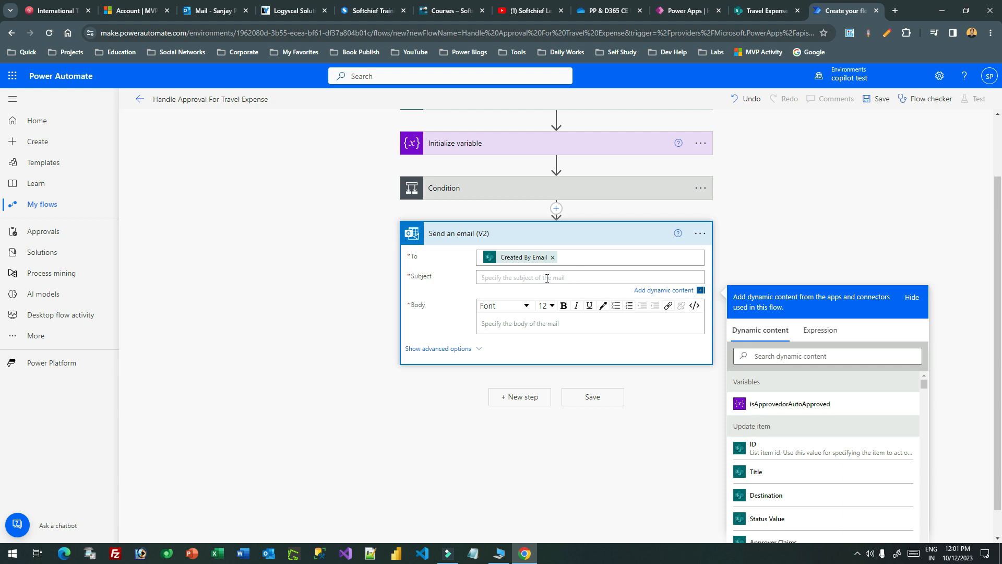
pyautogui.click(826, 339)
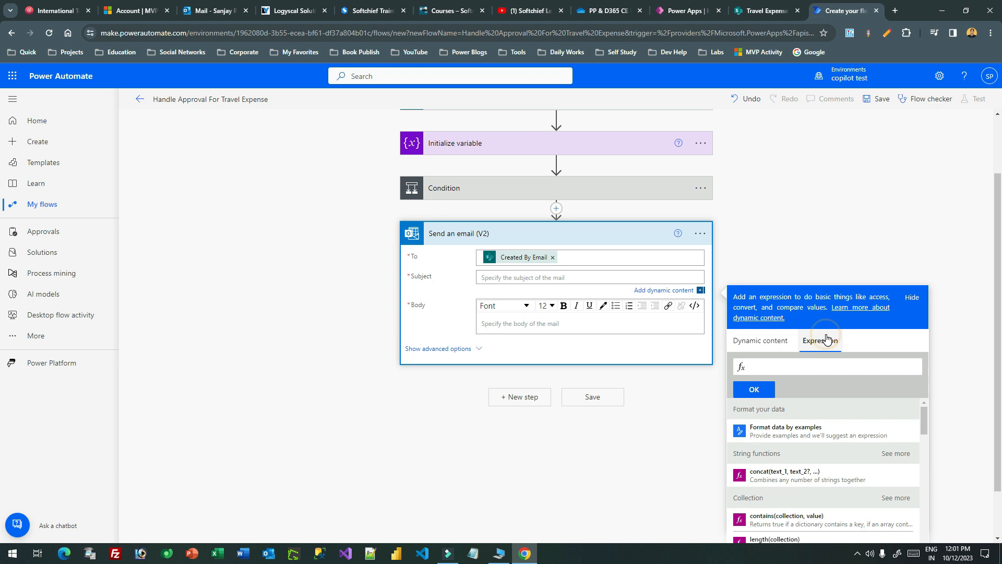
pyautogui.click(789, 368)
pyautogui.write('if(is')
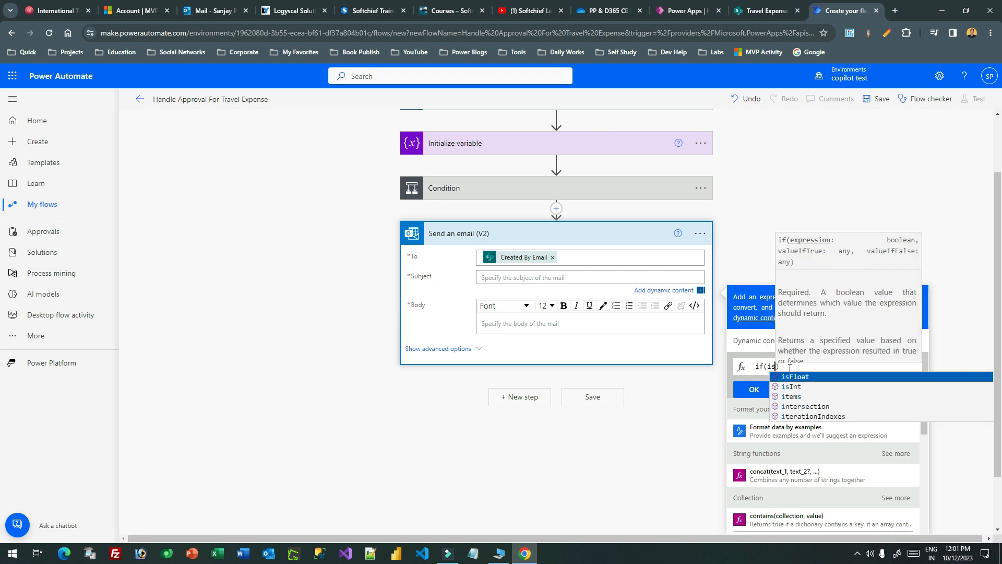
pyautogui.press('BackSpace')
pyautogui.press('BackSpace')
pyautogui.write('equals')
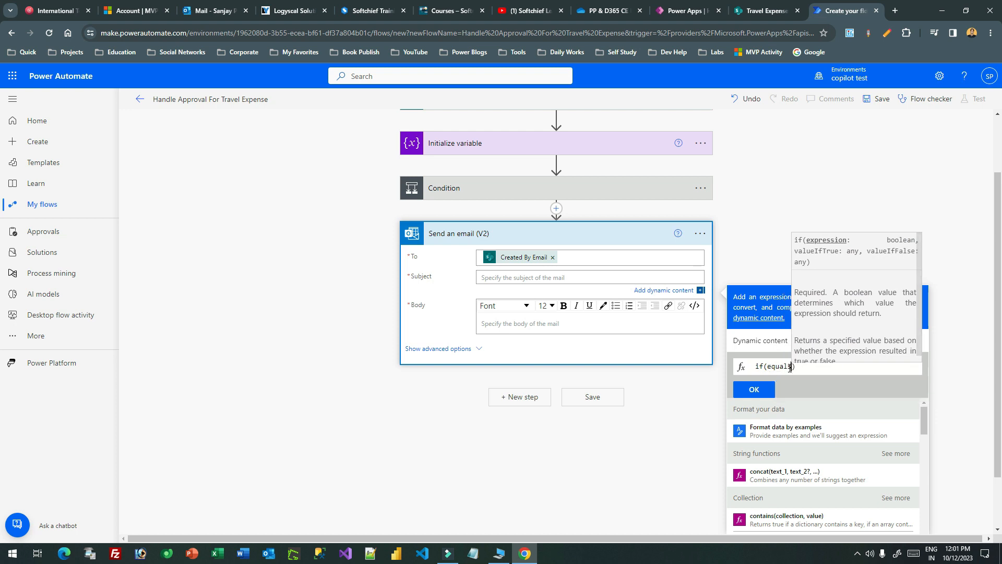
pyautogui.write('(')
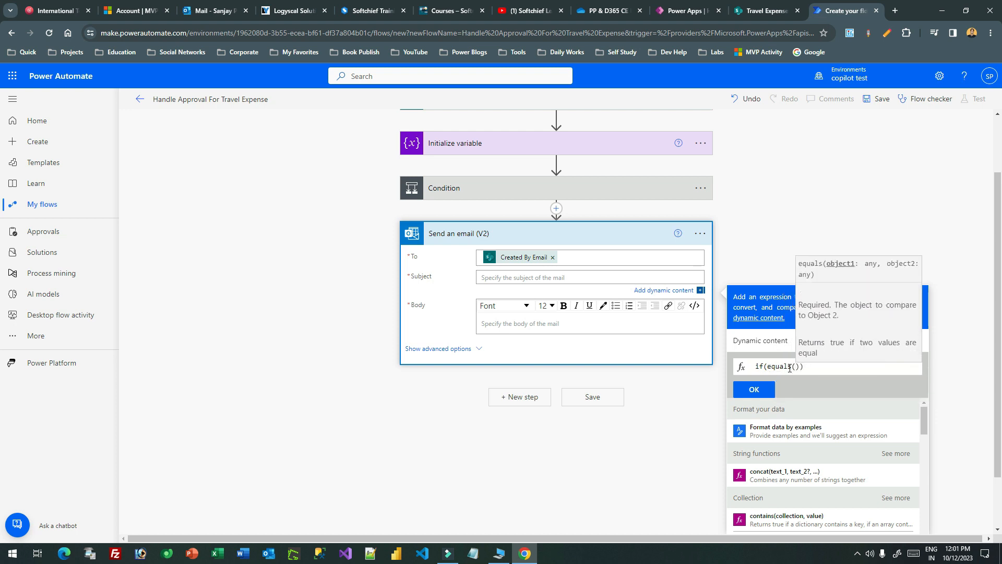
pyautogui.write('is')
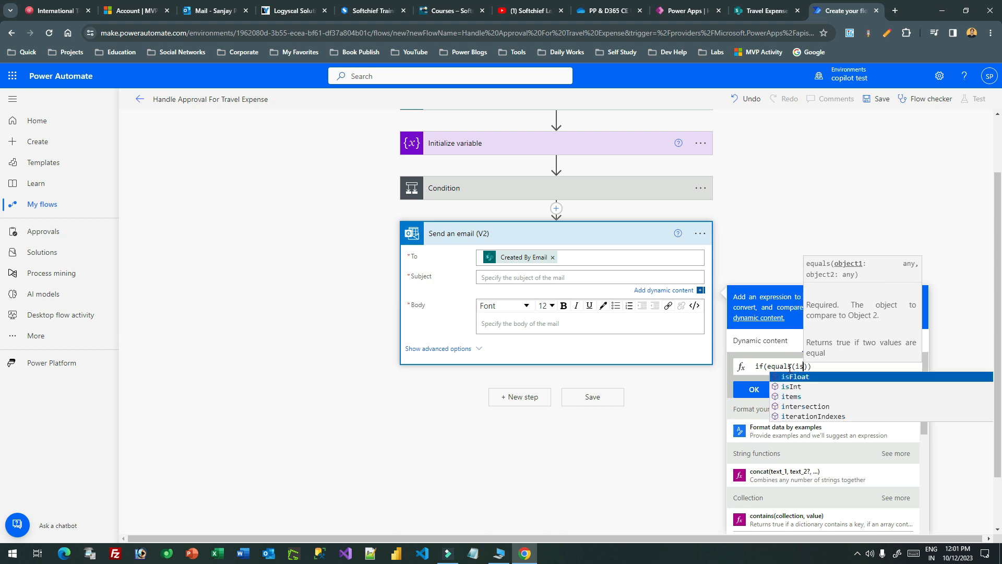
pyautogui.press('BackSpace')
pyautogui.press('BackSpace')
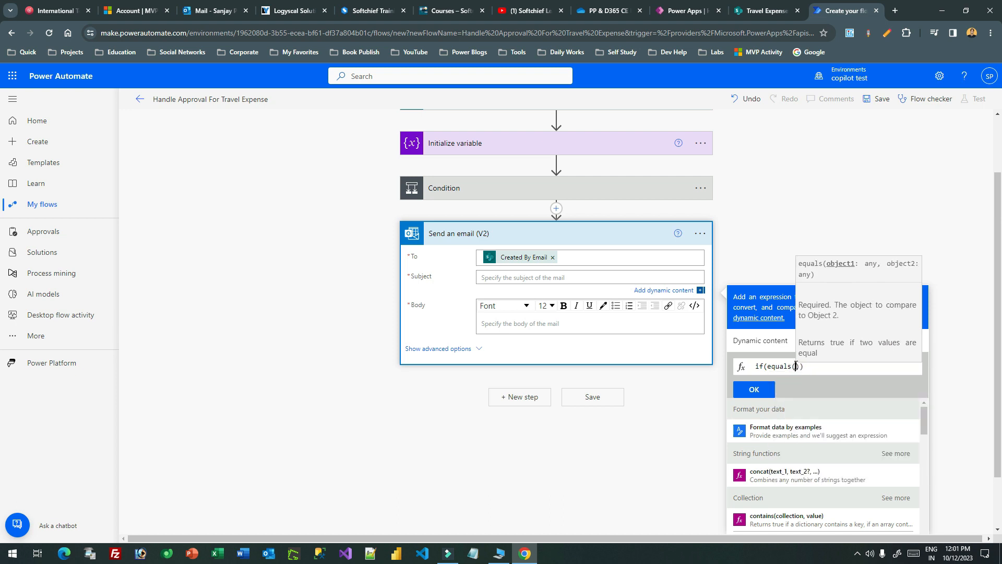
# Fill the equals function so that it compares the isApprovedorAutoApproved variable with true.
pyautogui.click(754, 346)
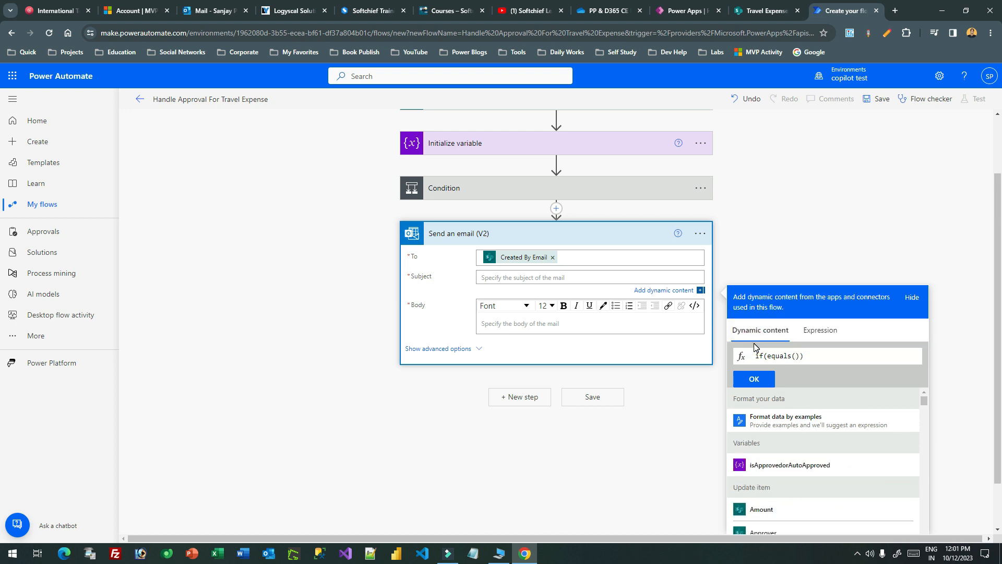
pyautogui.click(790, 470)
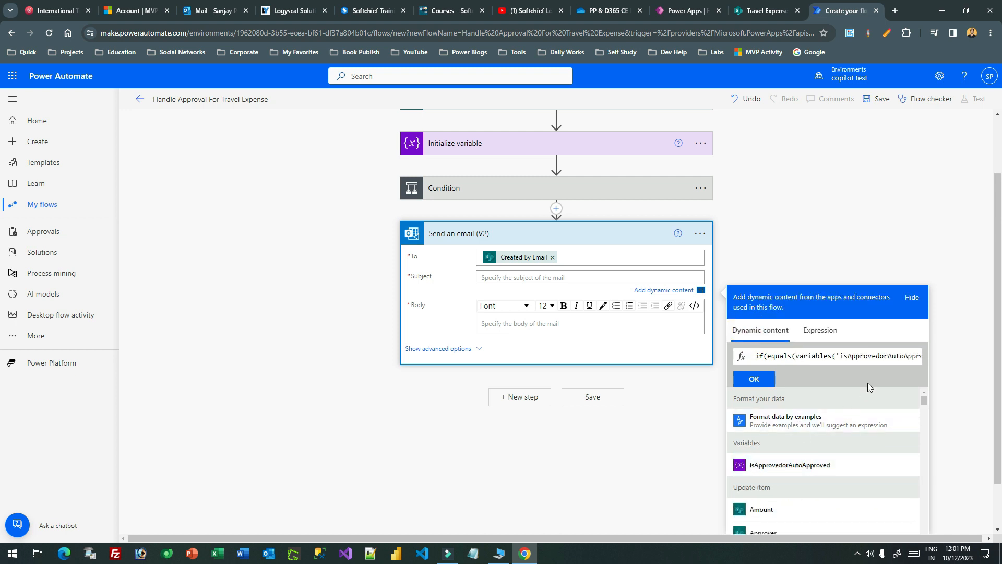
pyautogui.press('Right')
pyautogui.press('Right')
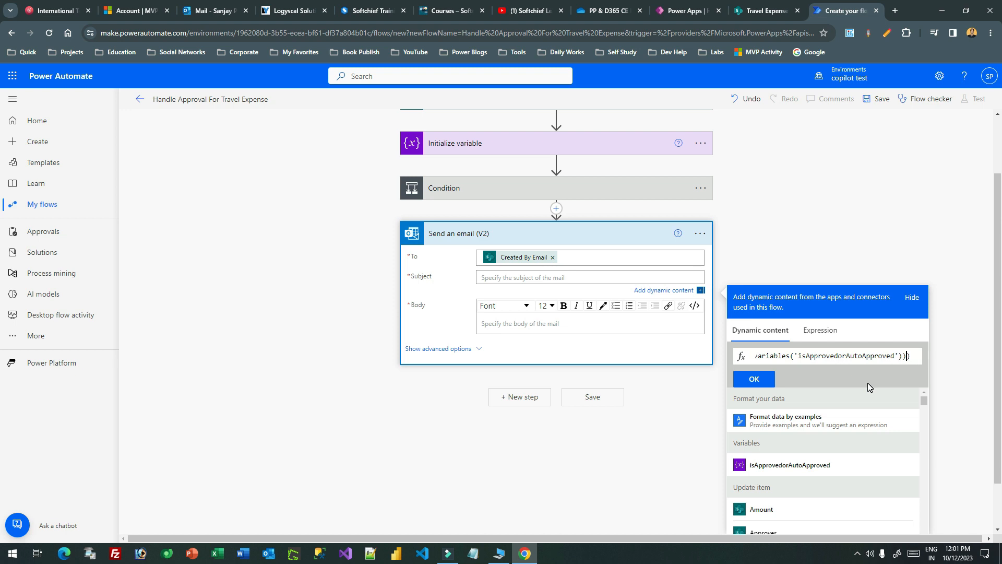
pyautogui.press('Left')
pyautogui.press('Left')
pyautogui.write(',true')
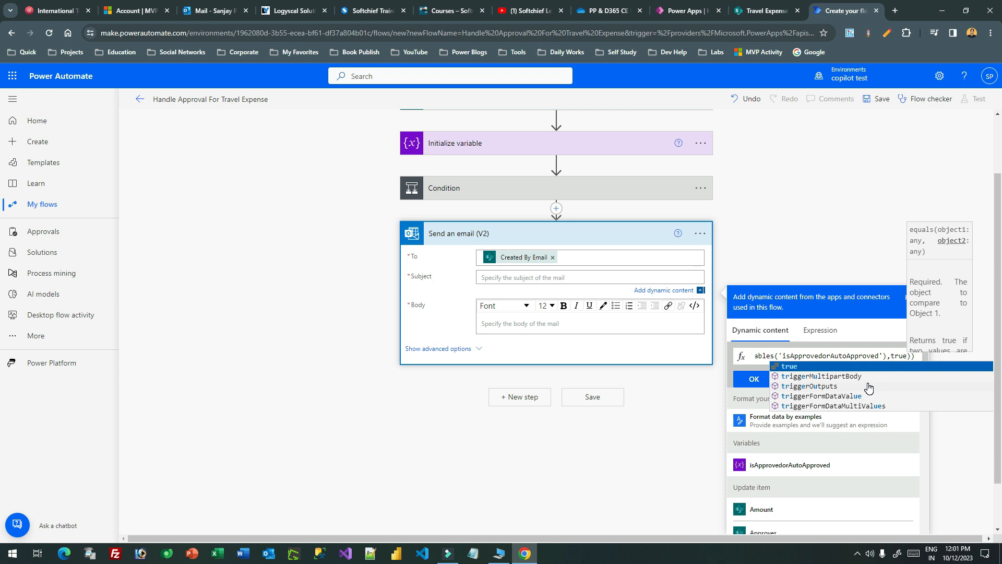
# Complete the email subject's if expression with 'Your Expense is Approved' when true and 'Your Expense is Rejected' otherwise, and insert it.
pyautogui.press('Right')
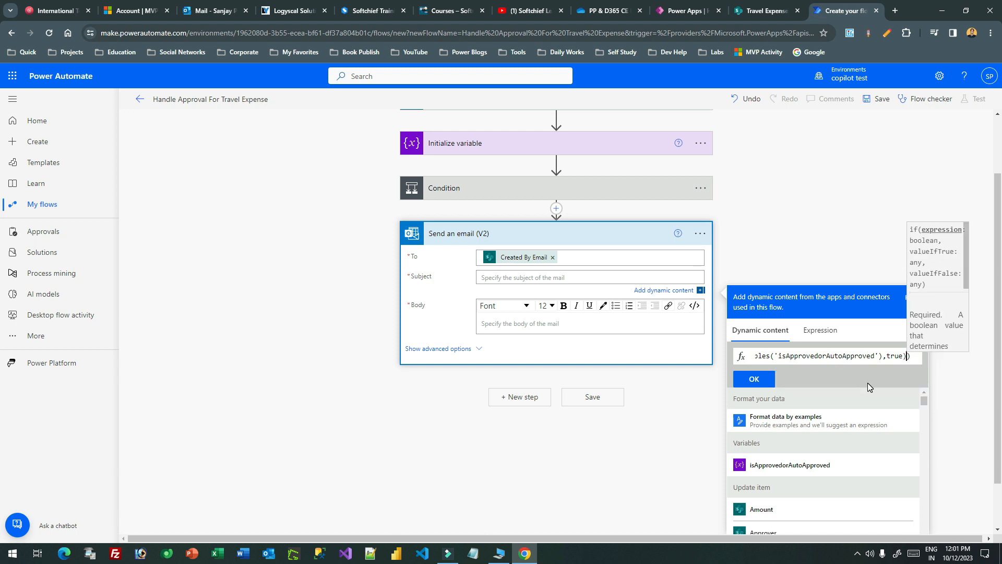
pyautogui.write(",'")
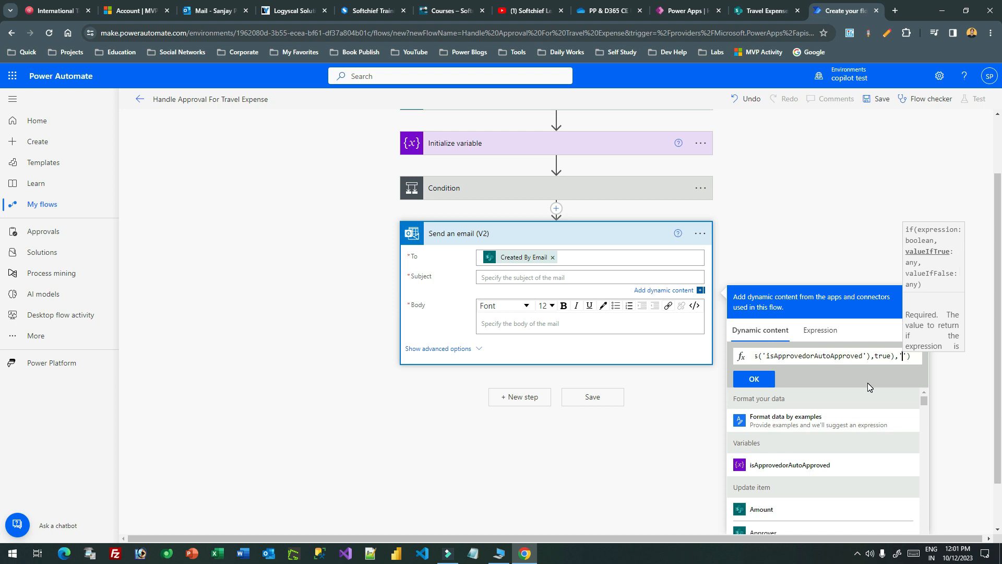
pyautogui.write('Your Expense ')
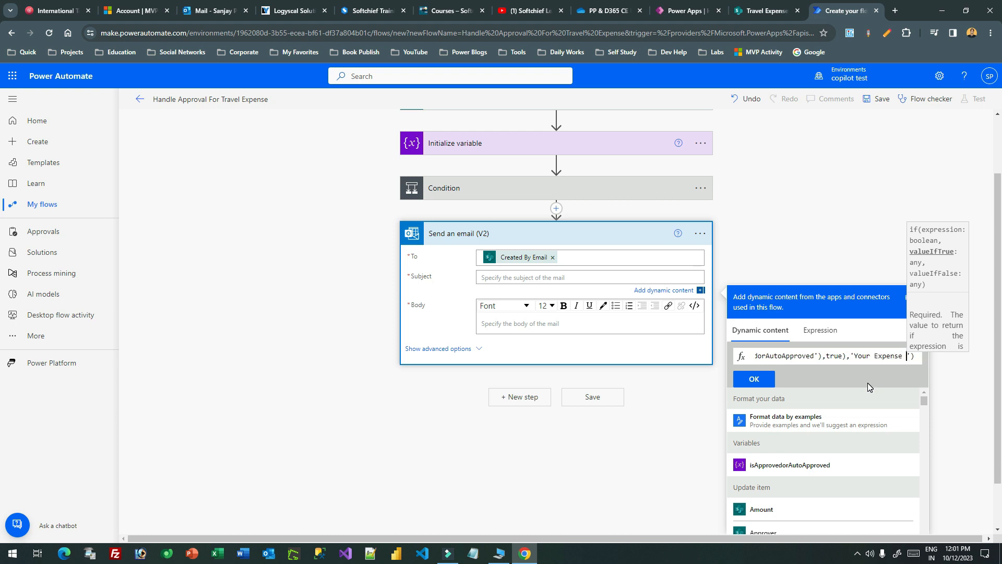
pyautogui.write("is Approved'")
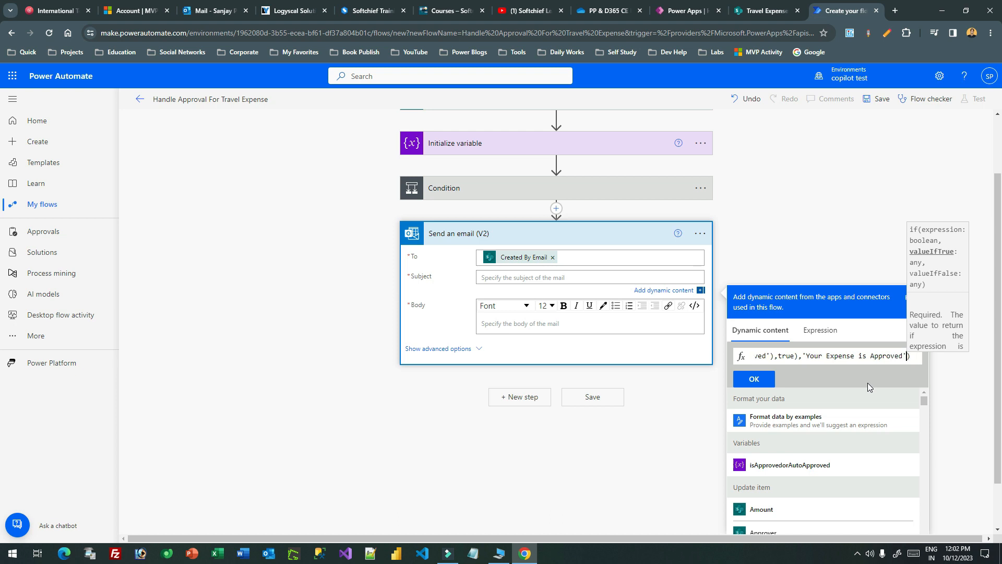
pyautogui.write(",'")
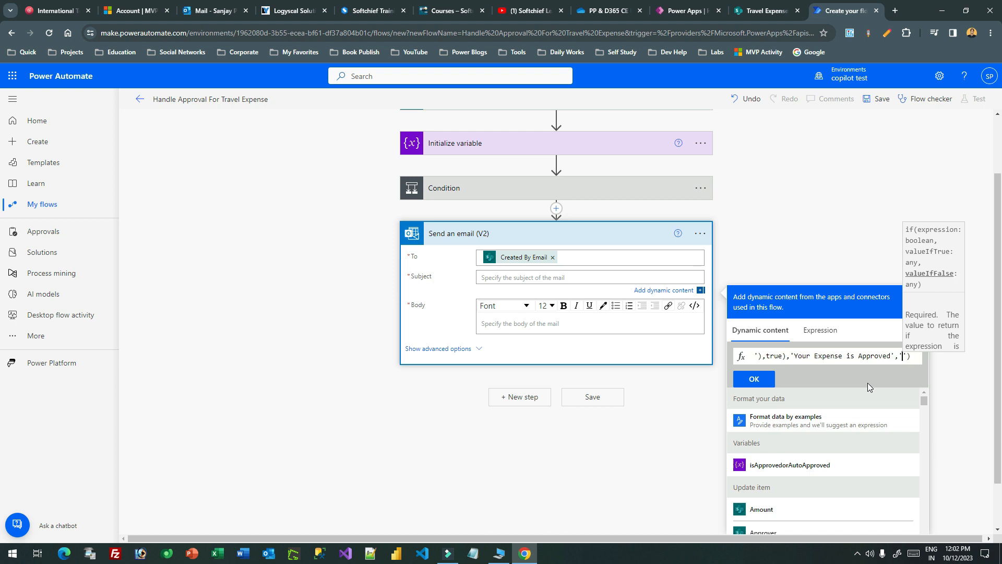
pyautogui.write('Your Expense is Rejected')
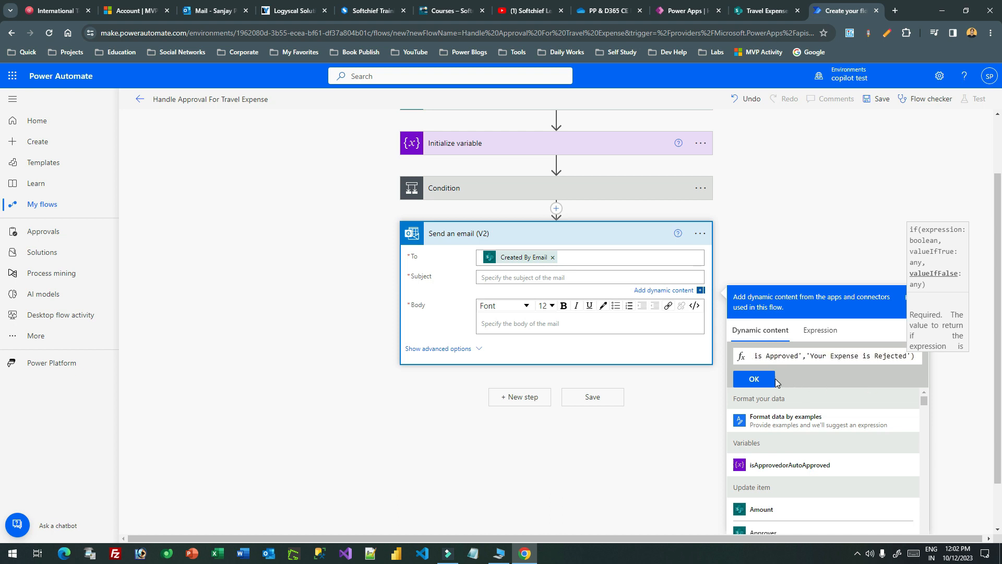
pyautogui.click(754, 379)
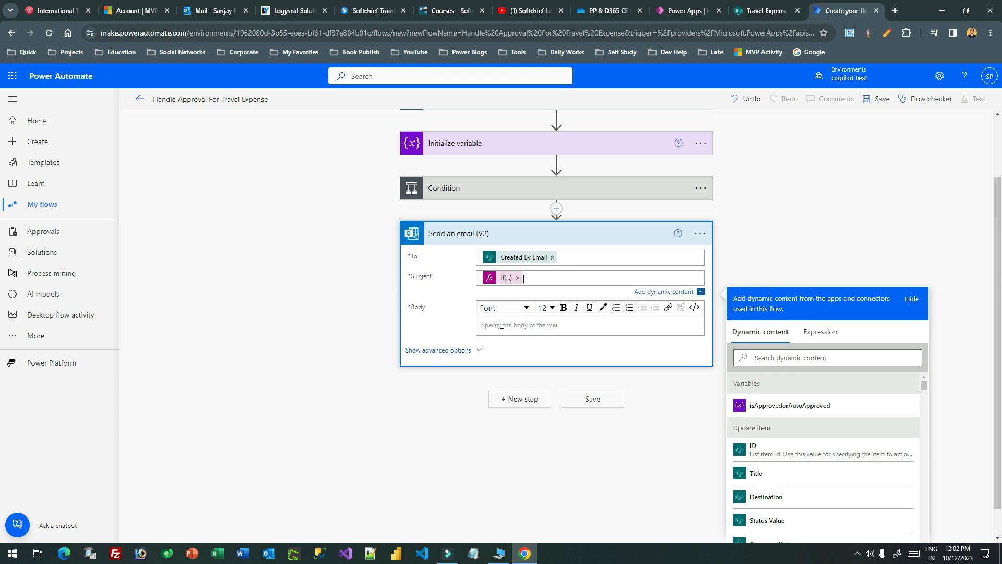
# Copy the subject's if expression into a new expression for the email's Body.
pyautogui.click(500, 324)
pyautogui.click(498, 292)
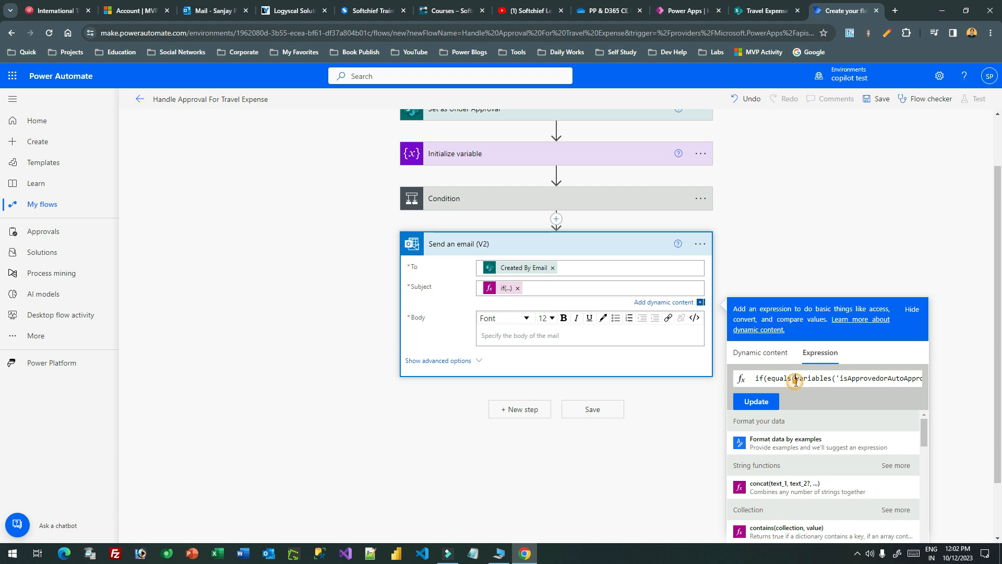
pyautogui.tripleClick(795, 380)
pyautogui.click(543, 340)
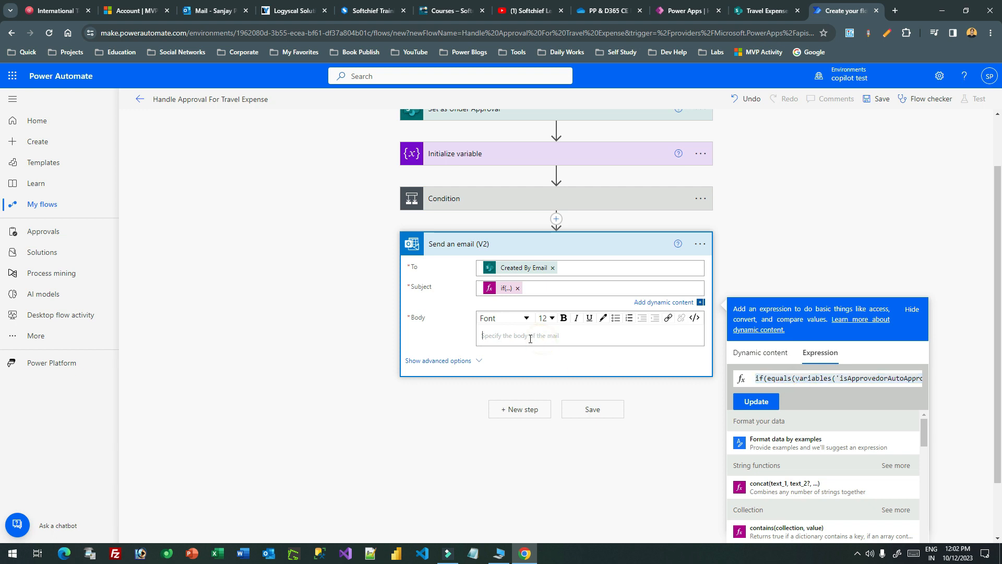
pyautogui.click(543, 334)
pyautogui.click(813, 403)
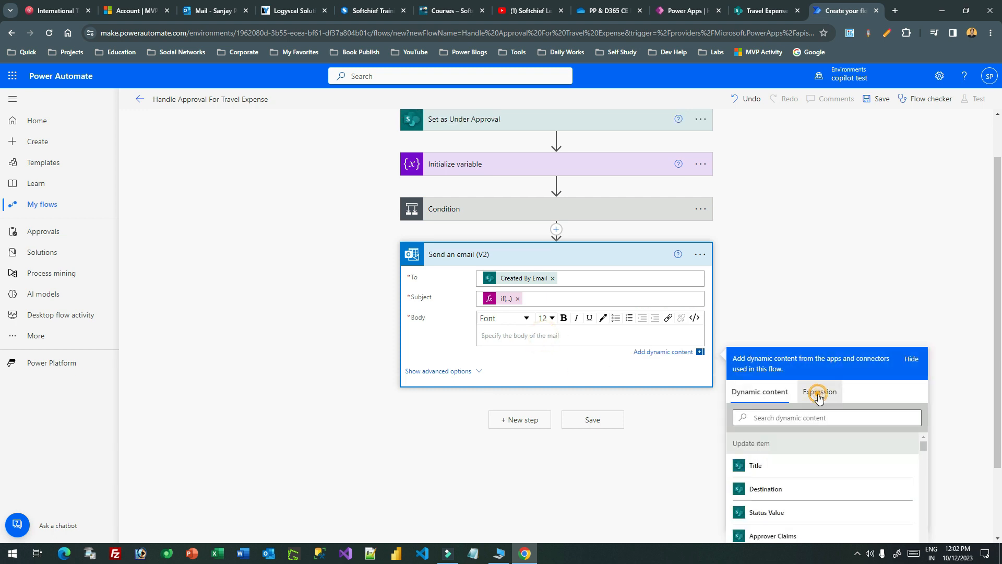
pyautogui.click(773, 425)
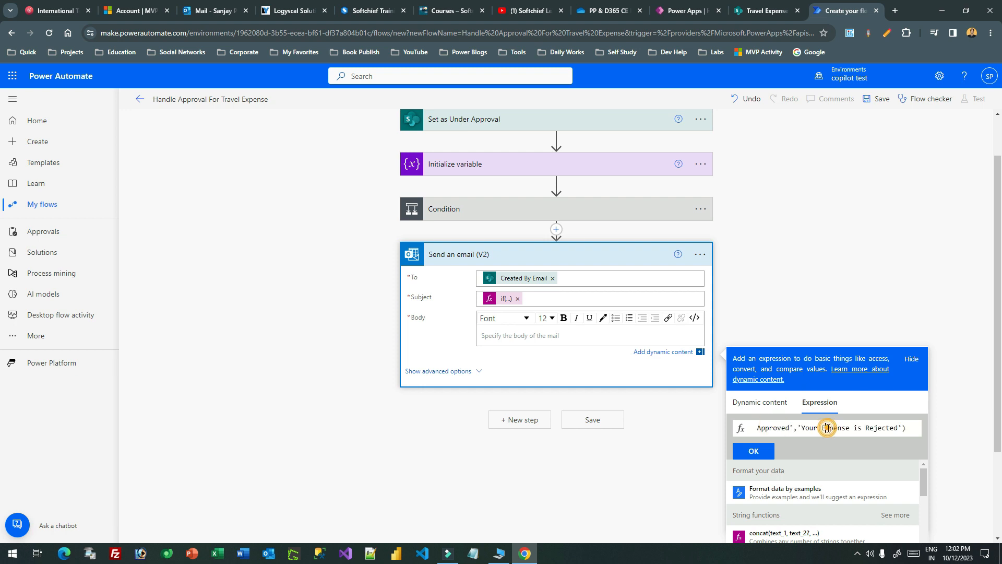
pyautogui.tripleClick(786, 427)
pyautogui.click(786, 427)
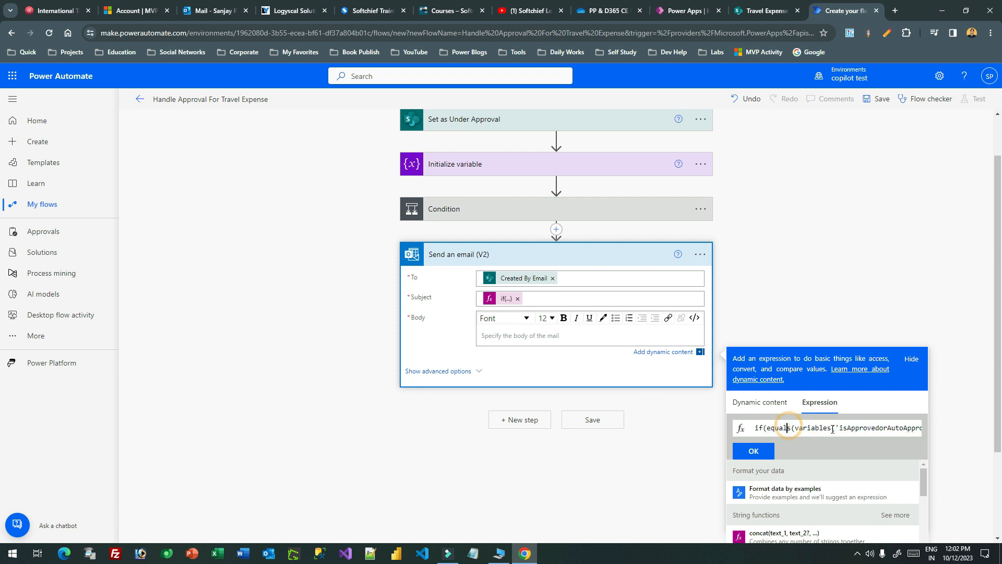
# Begin the approved message in the Body expression with "Dear User, ".
pyautogui.click(855, 427)
pyautogui.press('Right')
pyautogui.press('Right')
pyautogui.press('Right')
pyautogui.press('Right')
pyautogui.press('Right')
pyautogui.press('Right')
pyautogui.press('Right')
pyautogui.press('Right')
pyautogui.press('Right')
pyautogui.press('Right')
pyautogui.press('Right')
pyautogui.press('Right')
pyautogui.press('Right')
pyautogui.press('Right')
pyautogui.press('Right')
pyautogui.press('Right')
pyautogui.press('Right')
pyautogui.press('Right')
pyautogui.press('Right')
pyautogui.press('Right')
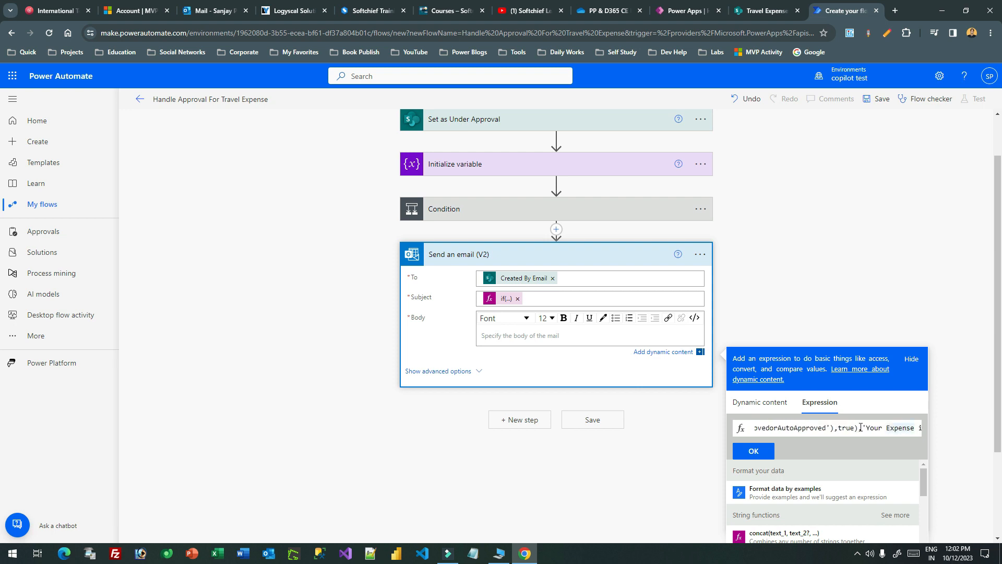
pyautogui.click(871, 427)
pyautogui.hotkey('ctrl', 'Left')
pyautogui.write('Dear ')
pyautogui.write('Cus')
pyautogui.write(',')
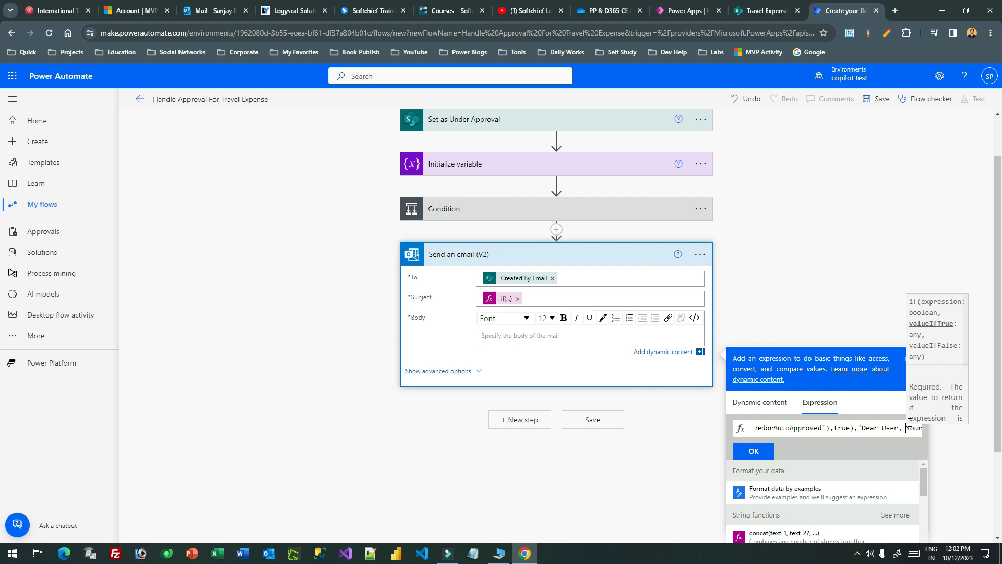
# Begin the rejected message with "Dear User " and insert the finished if expression into the email's Body.
pyautogui.press('Right')
pyautogui.press('Right')
pyautogui.press('Right')
pyautogui.press('Right')
pyautogui.press('Right')
pyautogui.press('Right')
pyautogui.press('Right')
pyautogui.press('Right')
pyautogui.press('Right')
pyautogui.press('Right')
pyautogui.press('Right')
pyautogui.press('Right')
pyautogui.press('Right')
pyautogui.press('Right')
pyautogui.press('Right')
pyautogui.press('Right')
pyautogui.press('Right')
pyautogui.press('Right')
pyautogui.press('Right')
pyautogui.press('Right')
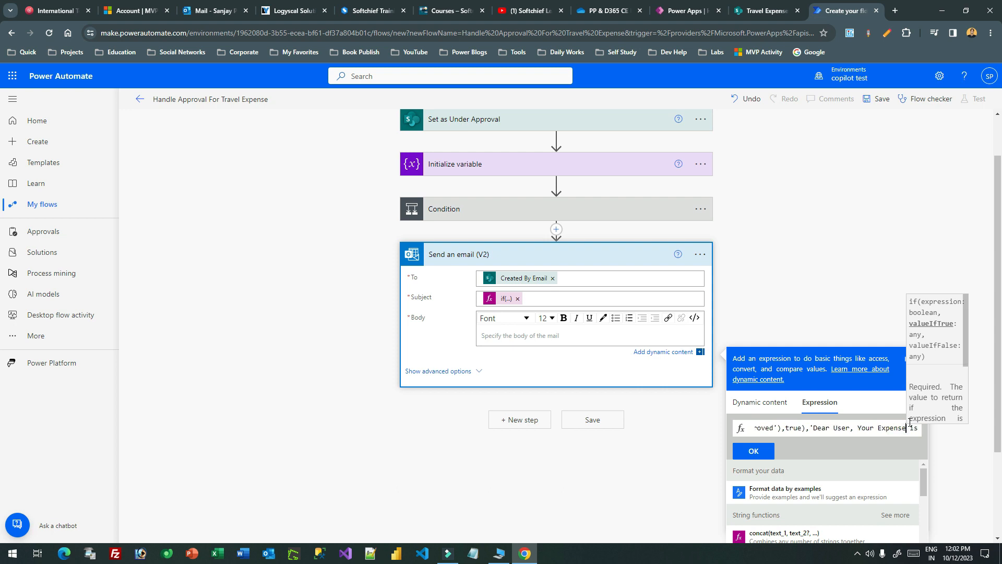
pyautogui.click(858, 428)
pyautogui.click(870, 427)
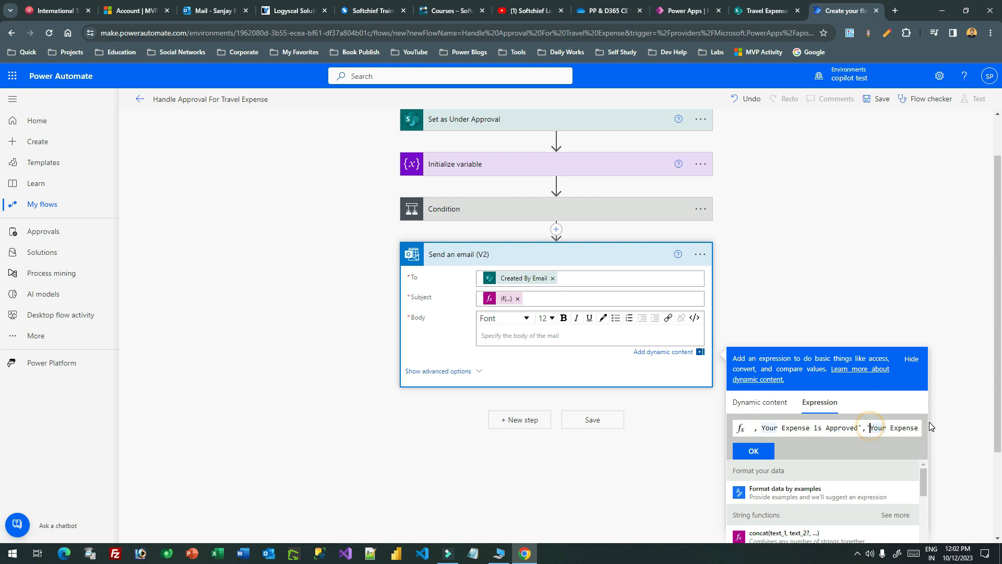
pyautogui.write('Dear User')
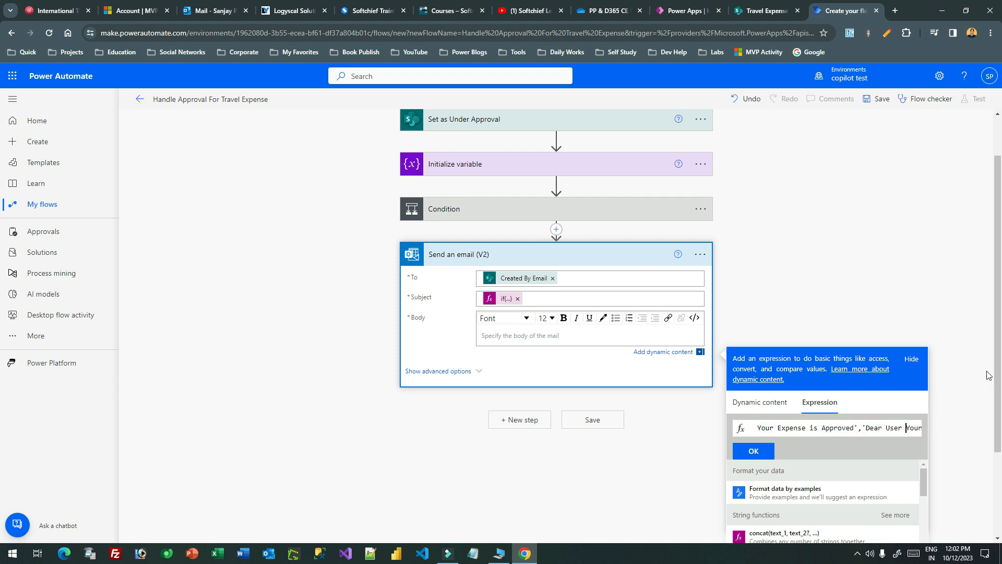
pyautogui.doubleClick(881, 430)
pyautogui.press('Right')
pyautogui.press('Right')
pyautogui.press('Right')
pyautogui.press('Right')
pyautogui.press('Right')
pyautogui.press('Right')
pyautogui.press('Right')
pyautogui.press('Right')
pyautogui.press('Right')
pyautogui.press('Right')
pyautogui.press('Right')
pyautogui.press('Right')
pyautogui.press('Right')
pyautogui.press('Right')
pyautogui.press('Right')
pyautogui.press('Right')
pyautogui.press('Right')
pyautogui.press('Right')
pyautogui.press('Right')
pyautogui.press('Right')
pyautogui.click(773, 457)
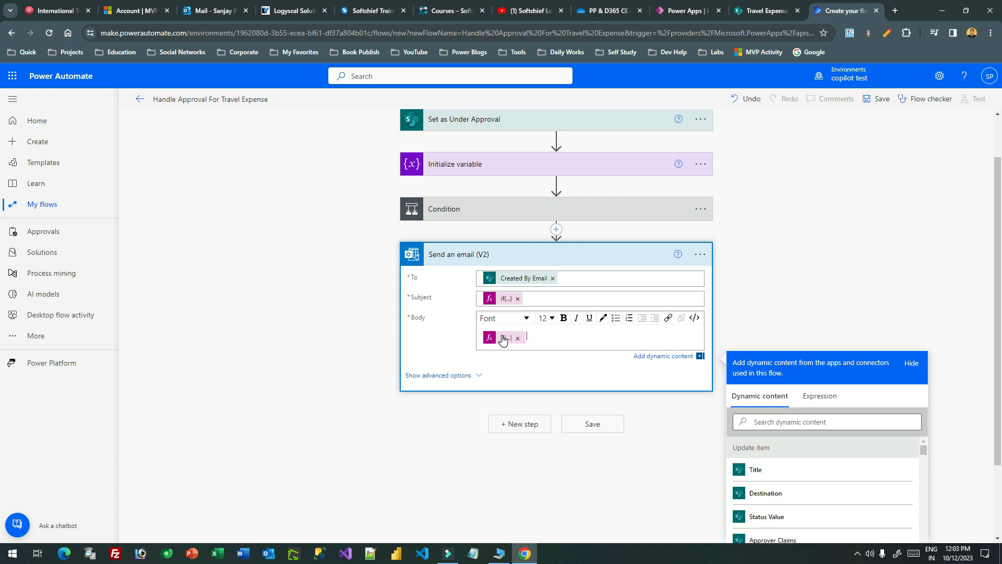
# Try to save the flow, and go to the Start and wait for an approval action from the flow checker's warning.
pyautogui.click(541, 339)
pyautogui.click(879, 98)
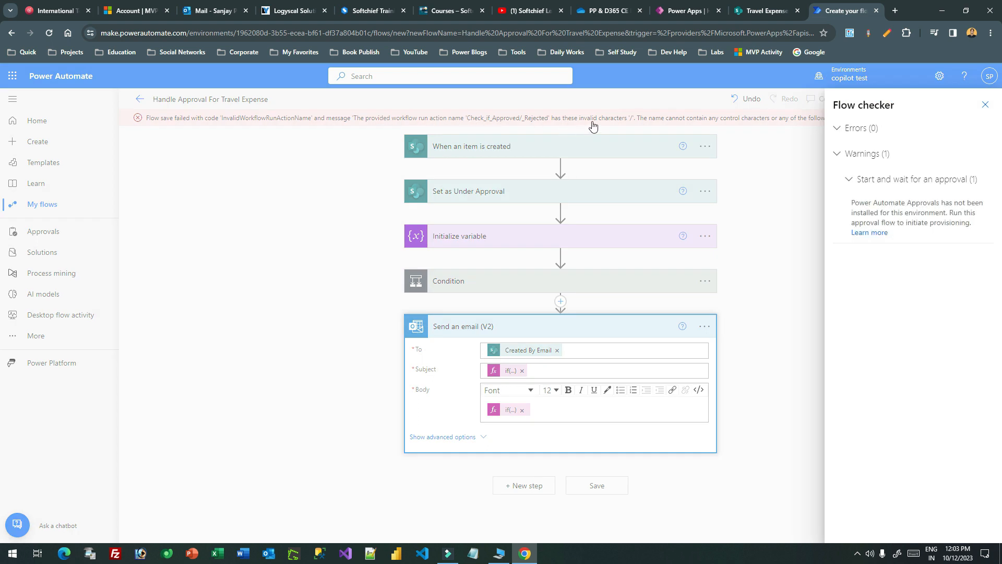
pyautogui.click(918, 212)
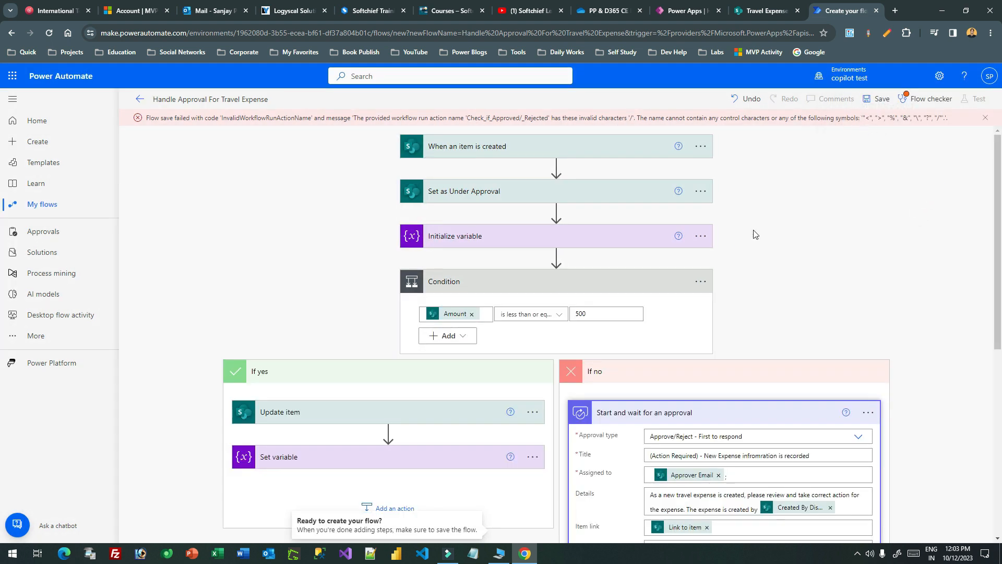
# Examine the save error message for the action name it reports, and find that action in the flow.
pyautogui.scroll(-2, 770, 217)
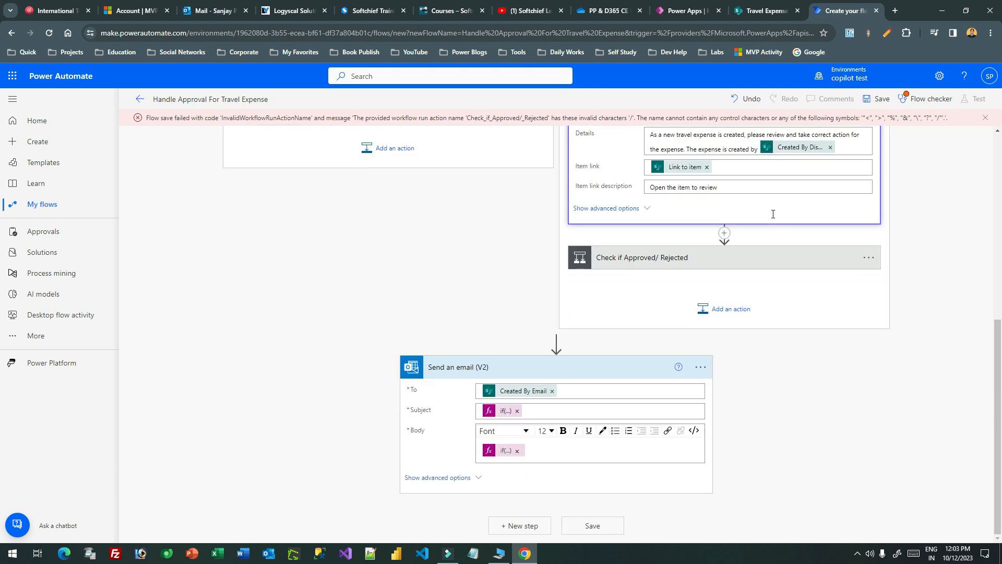
pyautogui.scroll(7, 713, 143)
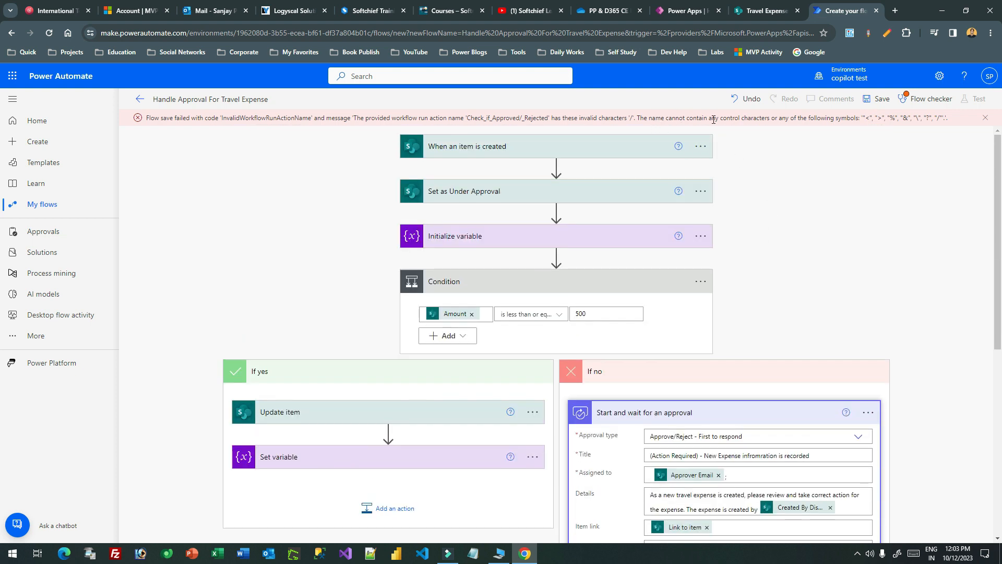
pyautogui.click(836, 120)
pyautogui.moveTo(465, 118); pyautogui.dragTo(555, 117)
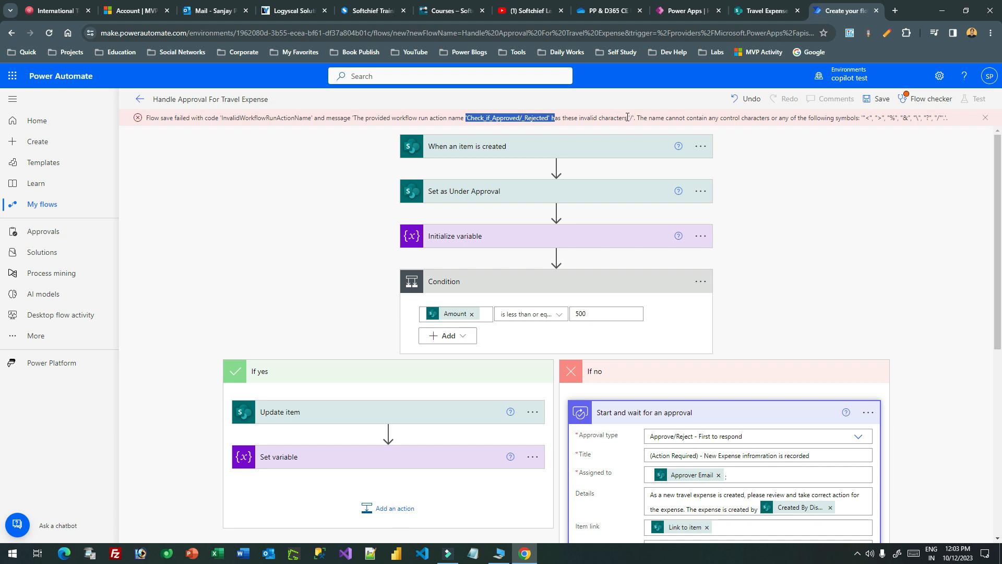
pyautogui.click(601, 117)
pyautogui.moveTo(474, 118); pyautogui.dragTo(557, 118)
pyautogui.scroll(-7, 804, 217)
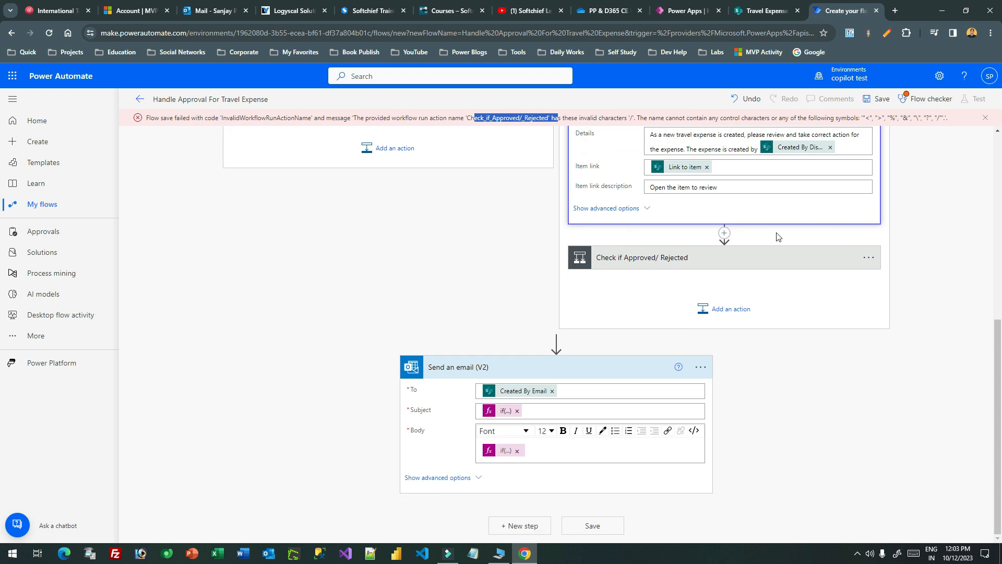
# Inspect the Check if Approved/ Rejected condition, both update actions and Set variable 2 for the cause of the save error.
pyautogui.click(680, 260)
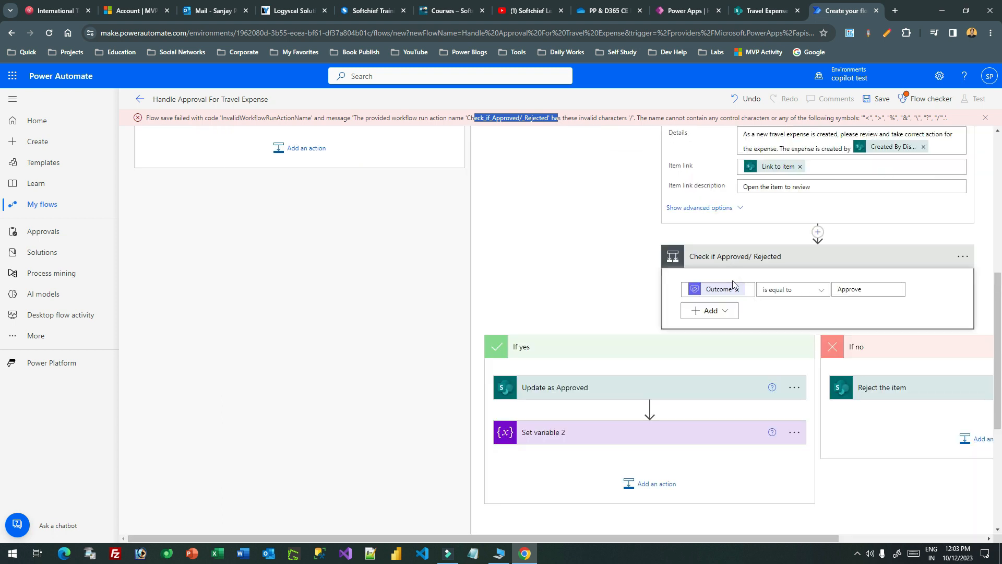
pyautogui.scroll(-3, 838, 333)
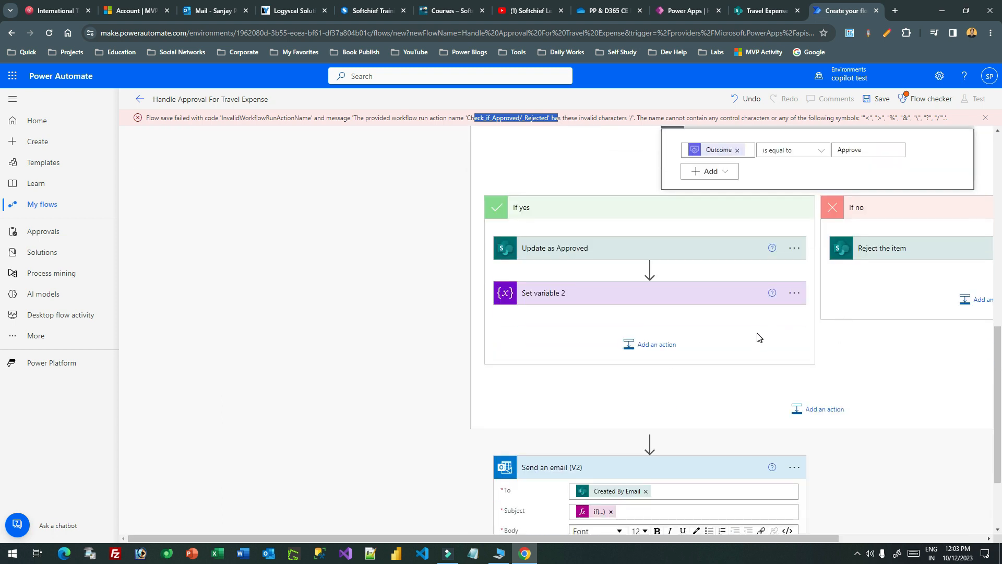
pyautogui.scroll(3, 759, 337)
pyautogui.click(848, 289)
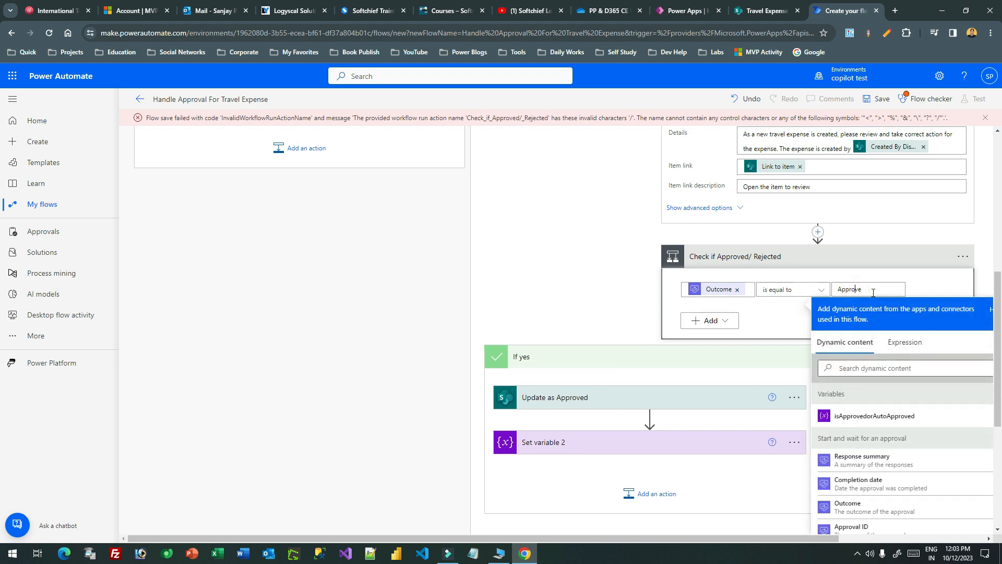
pyautogui.click(748, 290)
pyautogui.click(595, 291)
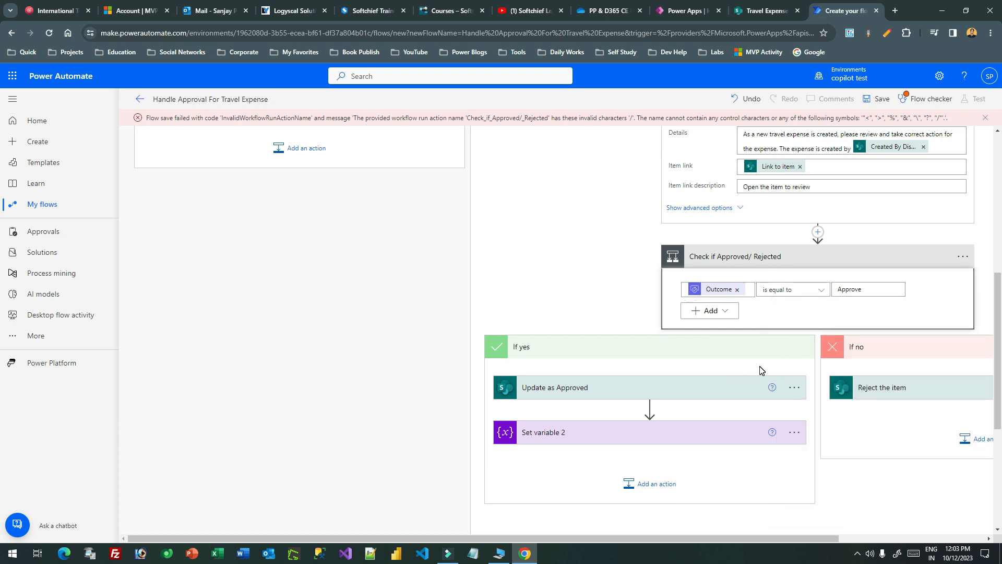
pyautogui.scroll(-3, 760, 370)
pyautogui.click(884, 251)
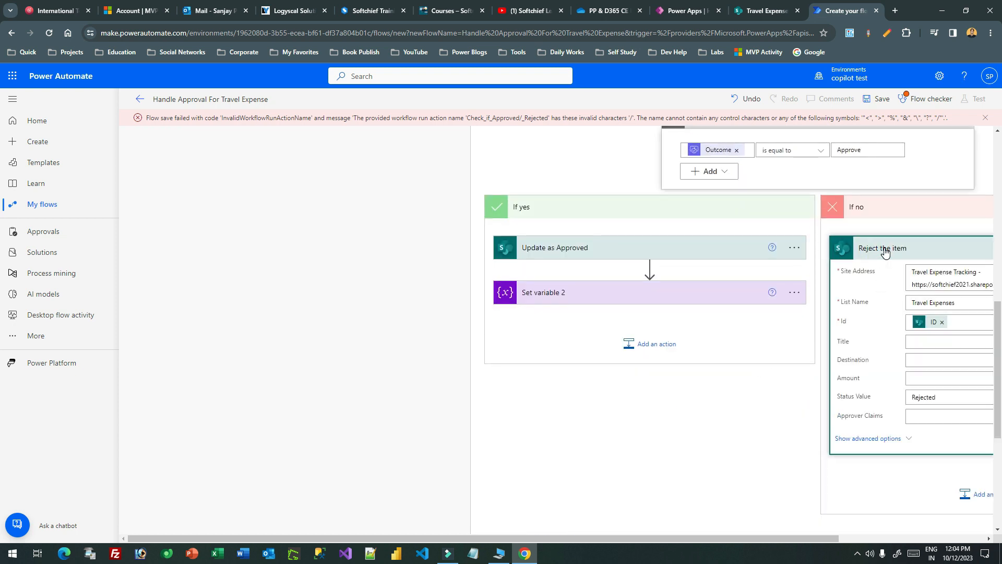
pyautogui.click(665, 250)
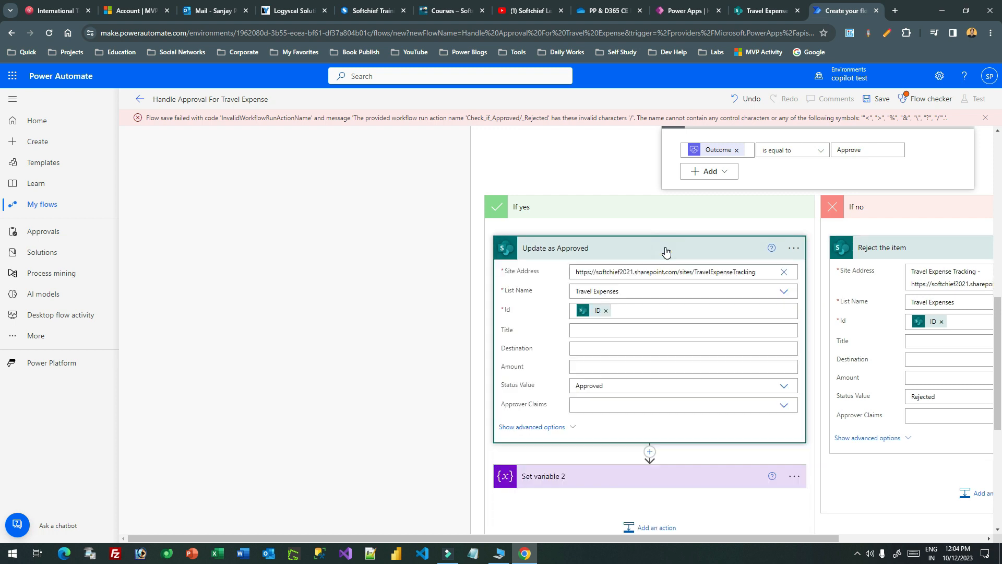
pyautogui.scroll(-3, 665, 252)
pyautogui.click(622, 340)
pyautogui.scroll(-3, 690, 252)
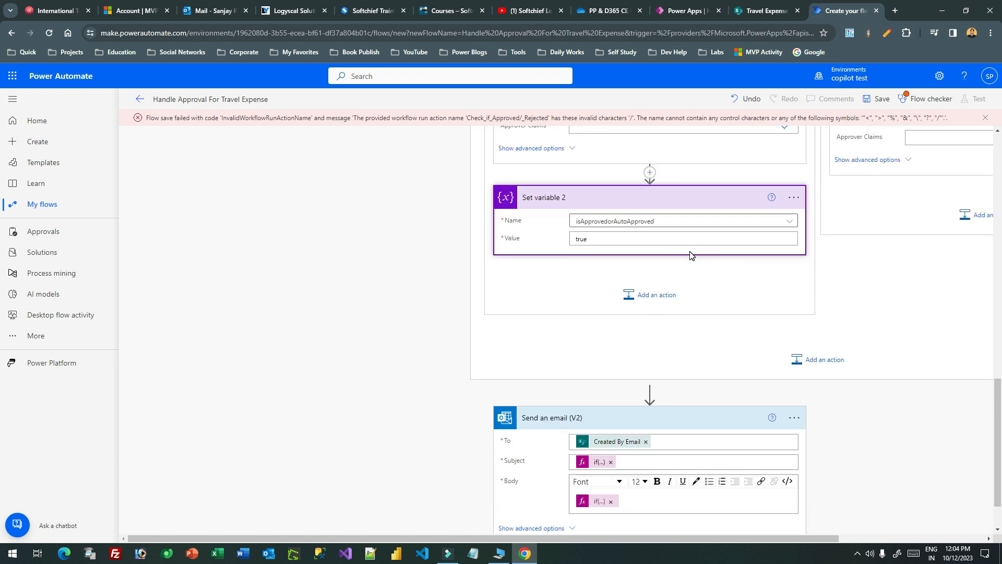
pyautogui.scroll(-2, 690, 255)
pyautogui.scroll(15, 695, 254)
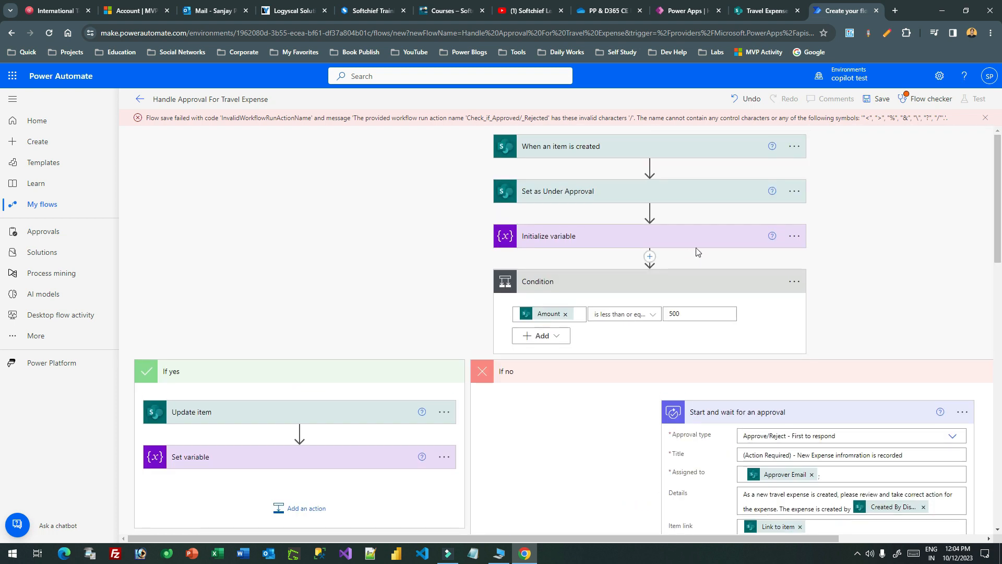
# Try to save the flow again.
pyautogui.click(879, 99)
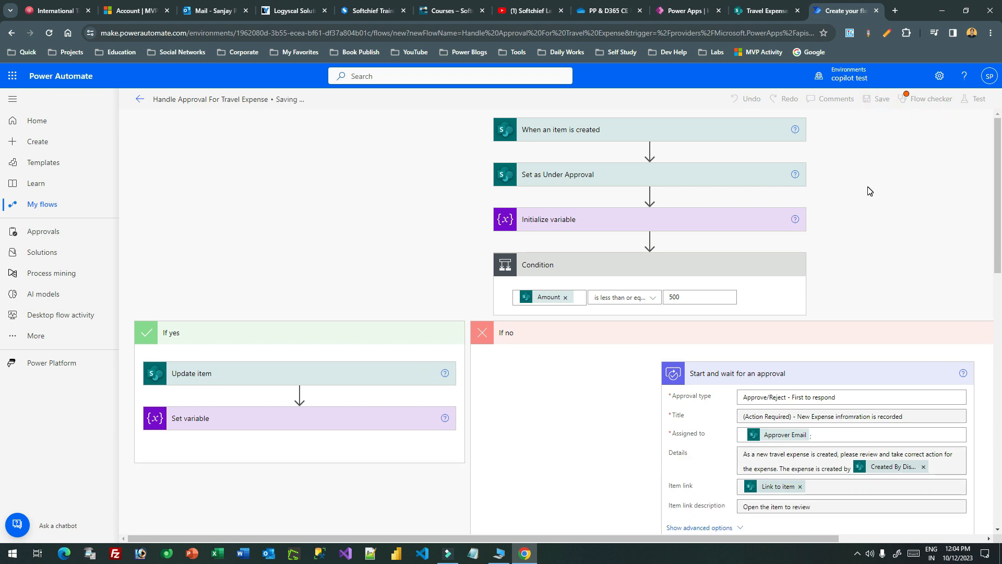
pyautogui.scroll(-5, 868, 190)
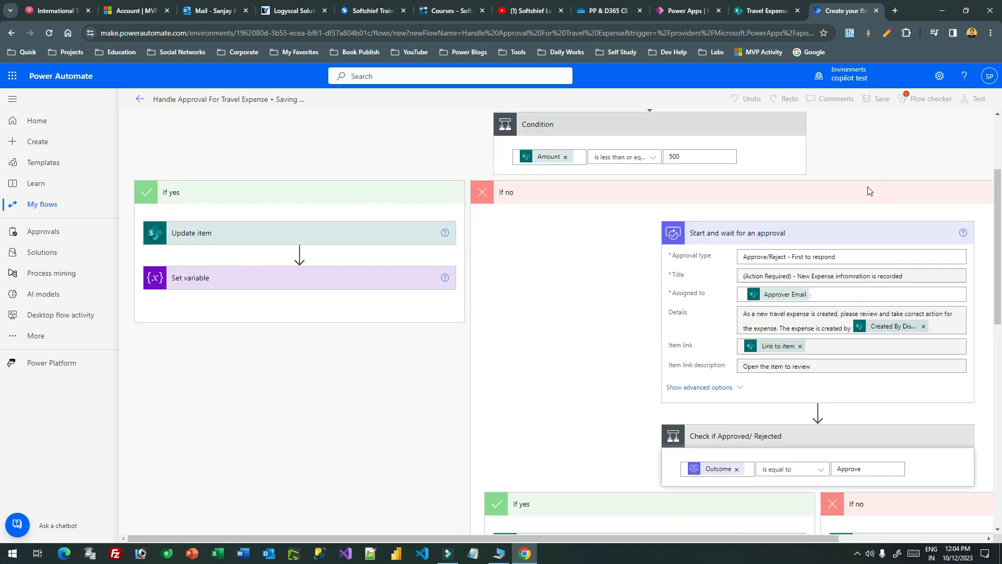
pyautogui.scroll(5, 868, 191)
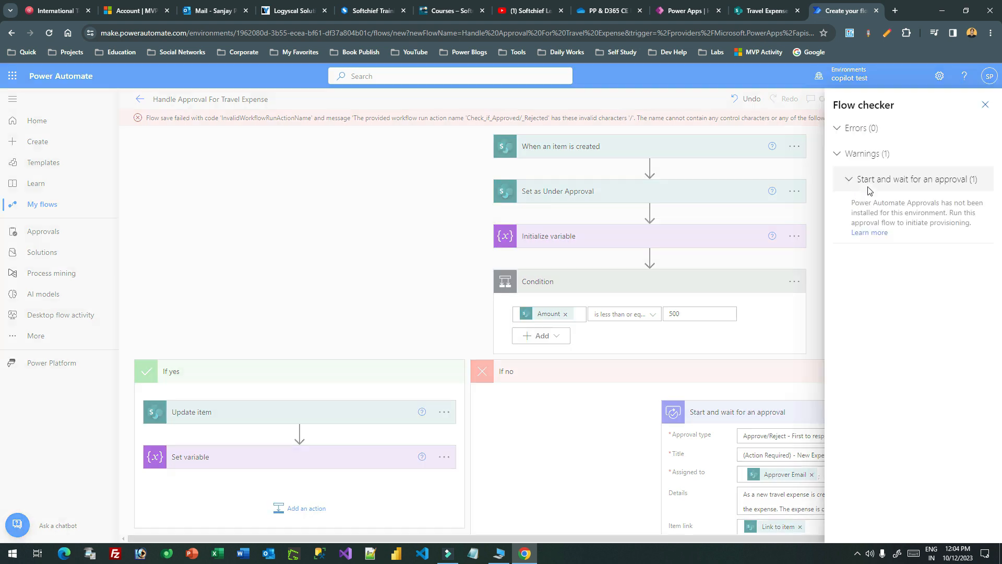
# Close the flow checker and examine the save error message for the invalid character in the reported action name.
pyautogui.click(839, 129)
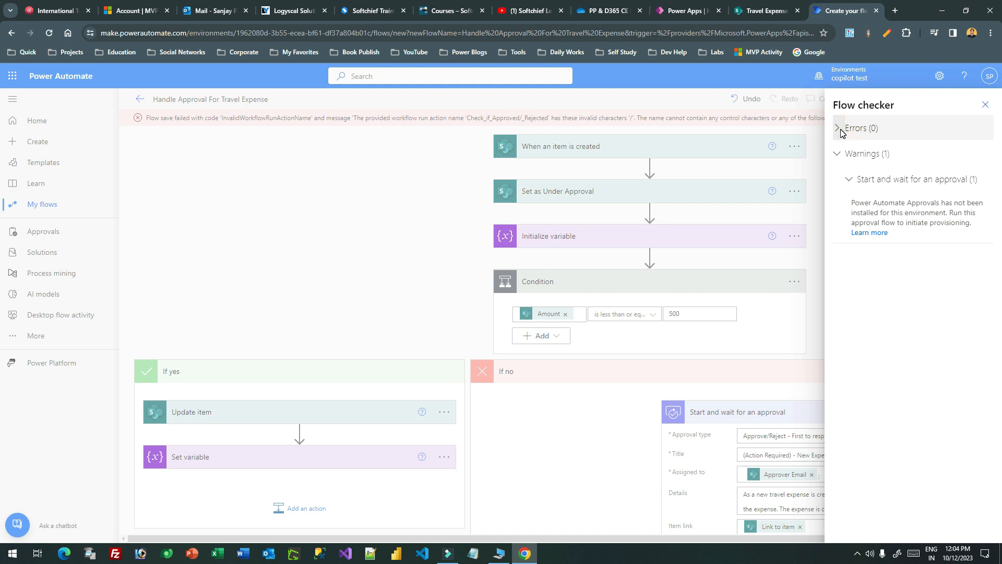
pyautogui.click(990, 108)
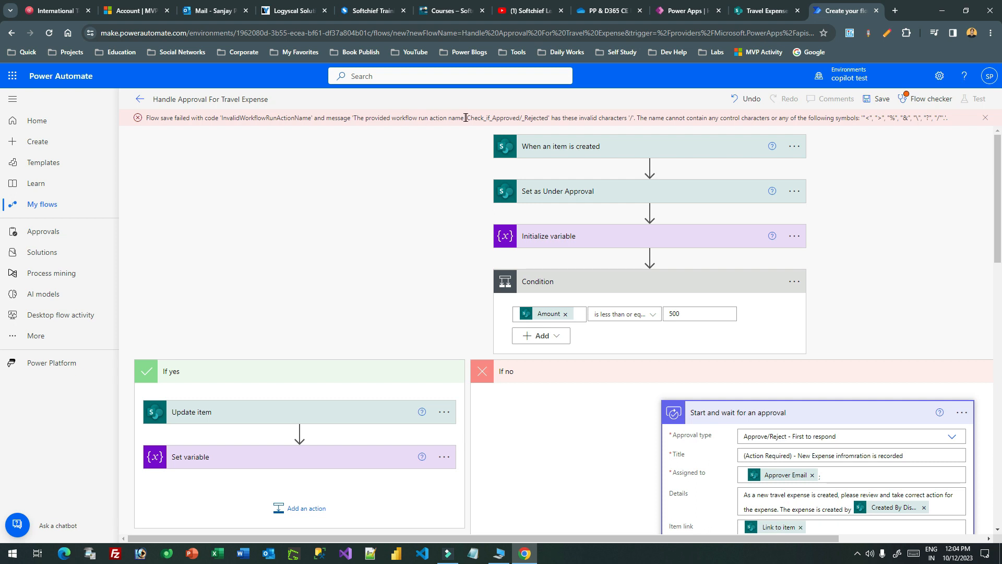
pyautogui.doubleClick(491, 118)
pyautogui.doubleClick(539, 118)
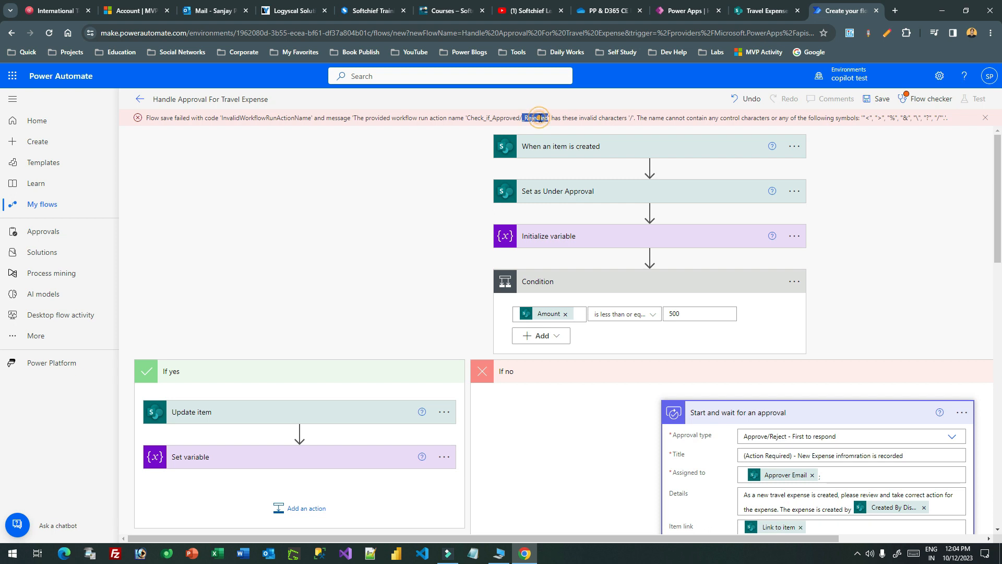
pyautogui.click(515, 119)
pyautogui.moveTo(522, 117); pyautogui.dragTo(521, 117)
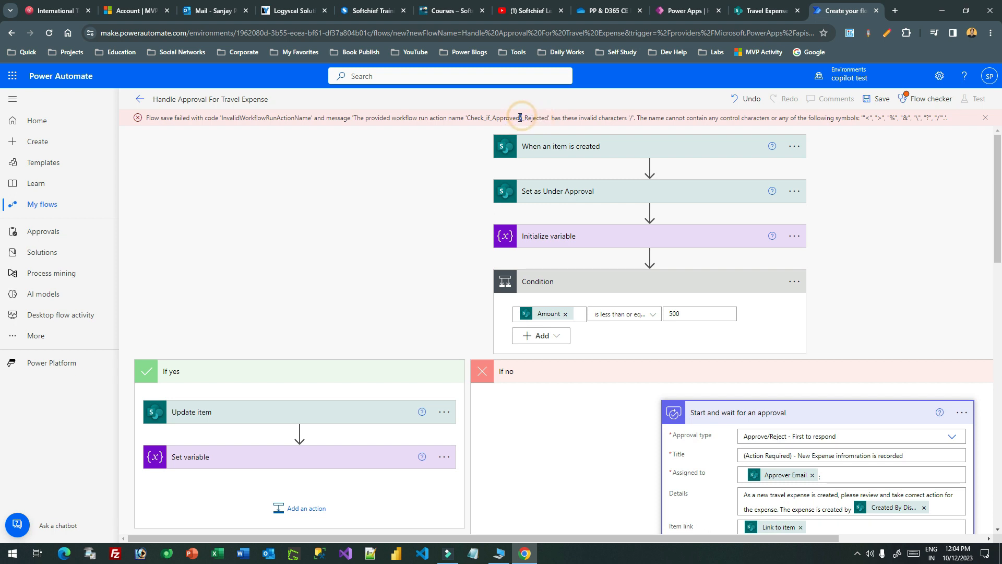
# Rename the Check if Approved/ Rejected condition to "Check if ApprovedorRejected".
pyautogui.scroll(-3, 835, 276)
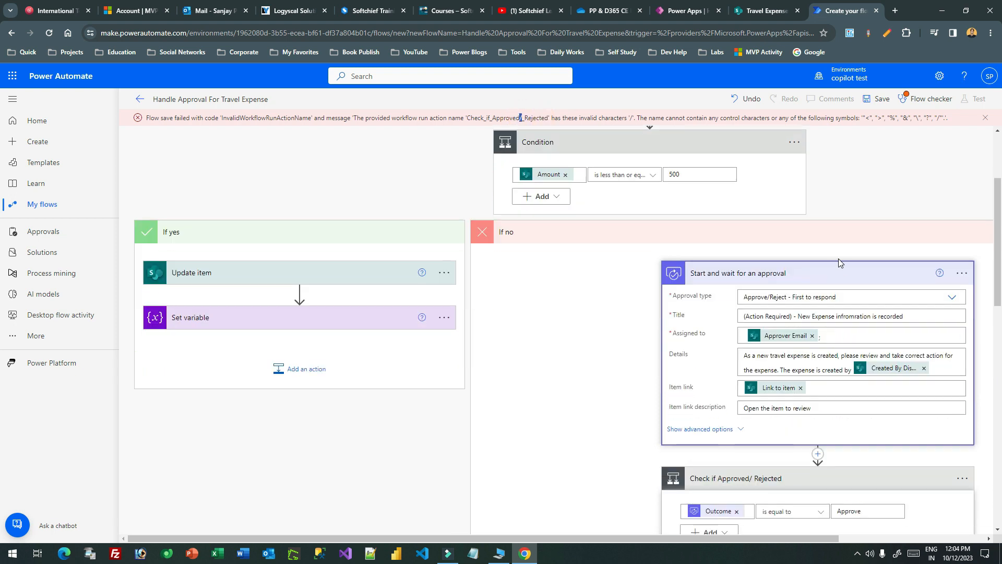
pyautogui.scroll(-3, 839, 262)
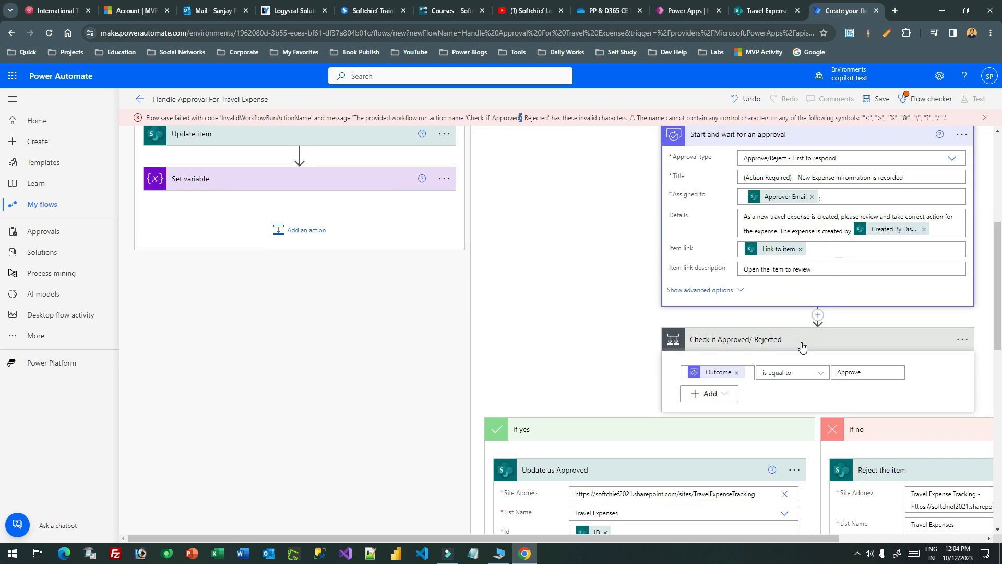
pyautogui.click(961, 339)
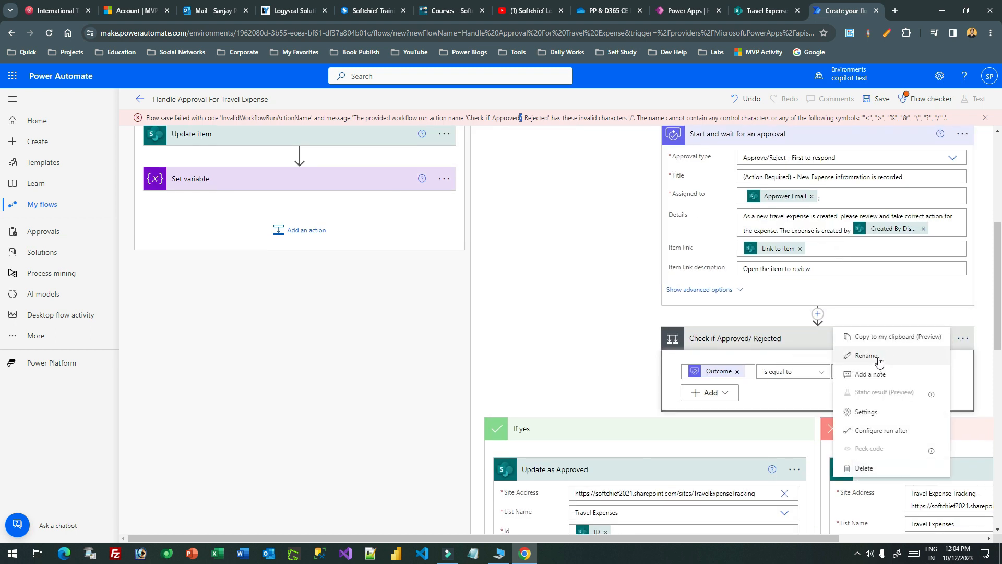
pyautogui.click(878, 357)
pyautogui.click(752, 339)
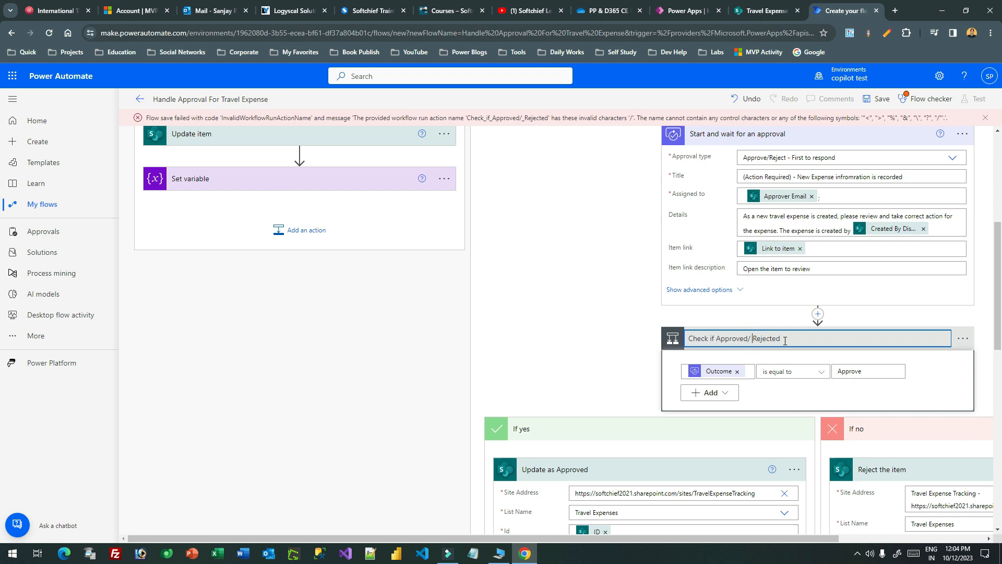
pyautogui.press('BackSpace')
pyautogui.press('BackSpace')
pyautogui.write('or')
pyautogui.click(600, 344)
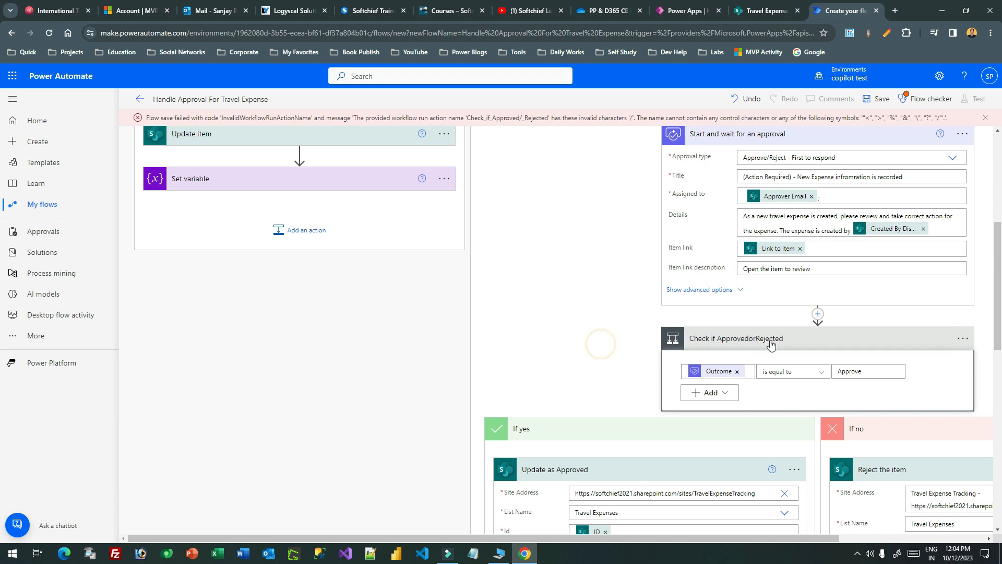
# Save the flow and review the flow checker's errors and warnings.
pyautogui.scroll(-5, 771, 344)
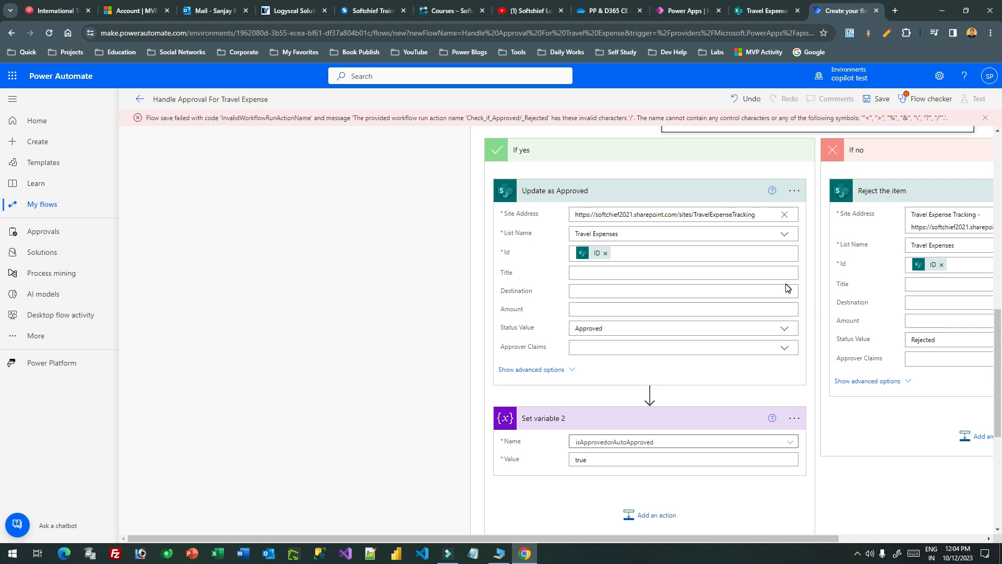
pyautogui.scroll(-5, 731, 412)
pyautogui.scroll(2, 722, 385)
pyautogui.scroll(-2, 723, 385)
pyautogui.scroll(7, 723, 381)
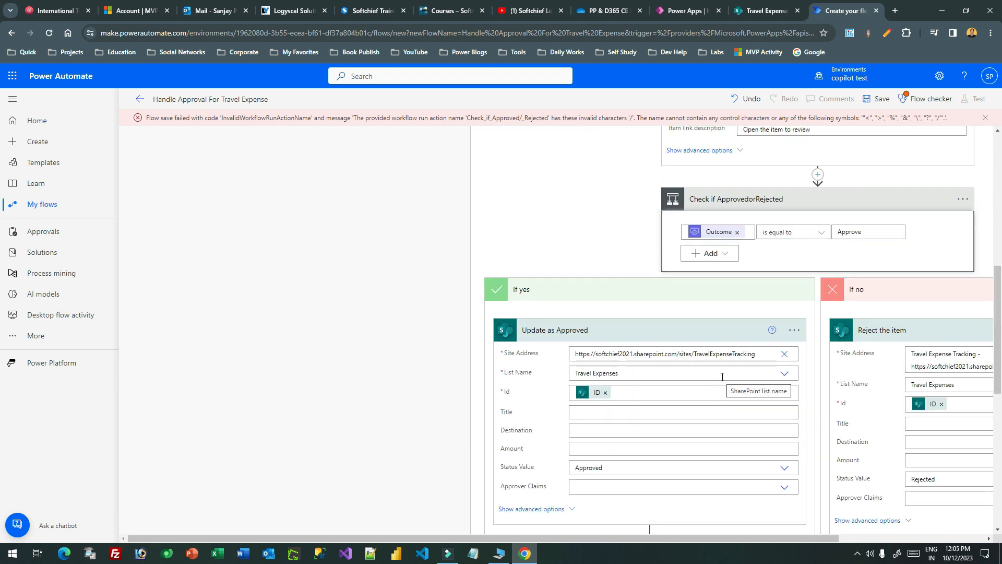
pyautogui.scroll(5, 723, 381)
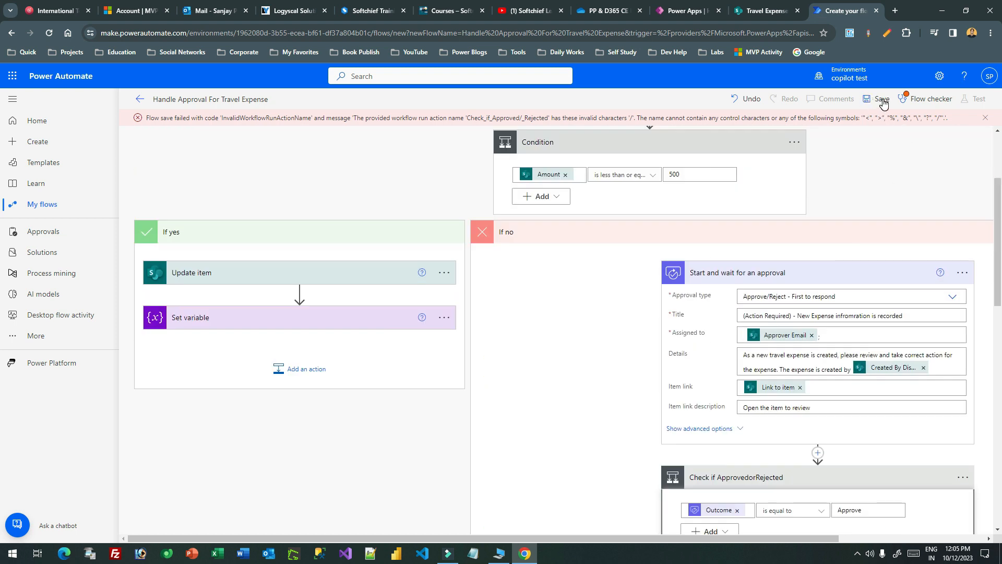
pyautogui.scroll(-7, 849, 204)
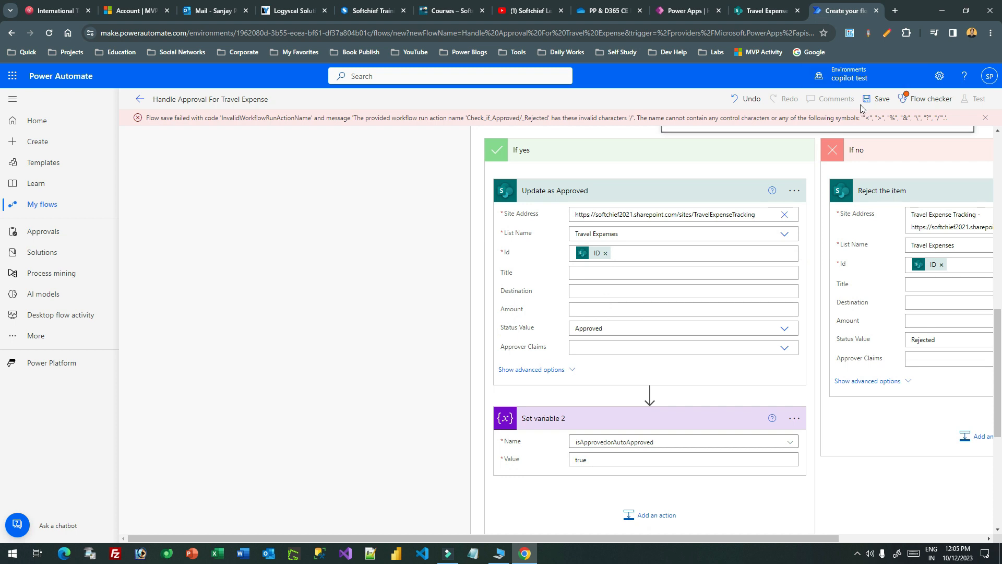
pyautogui.click(878, 99)
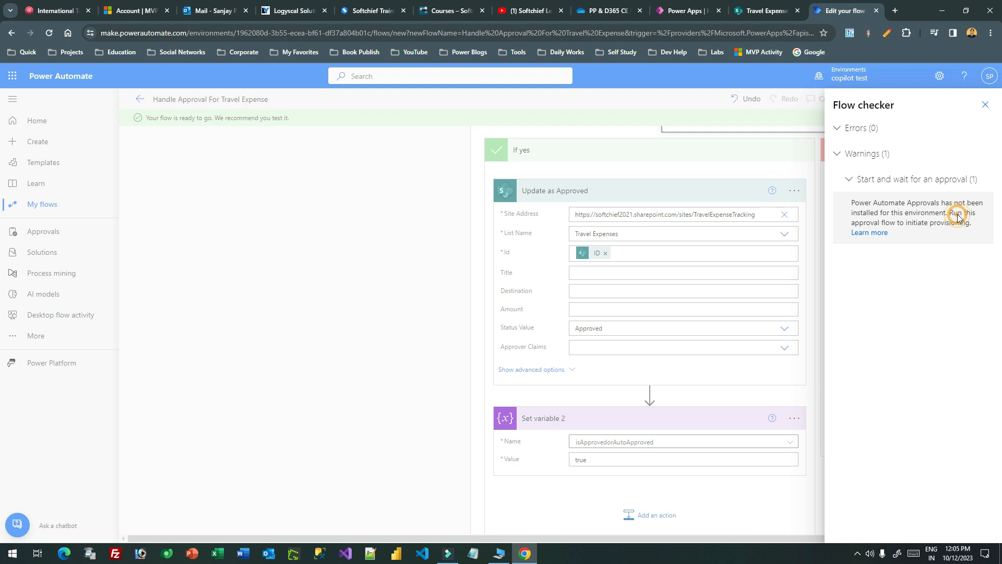
pyautogui.click(985, 105)
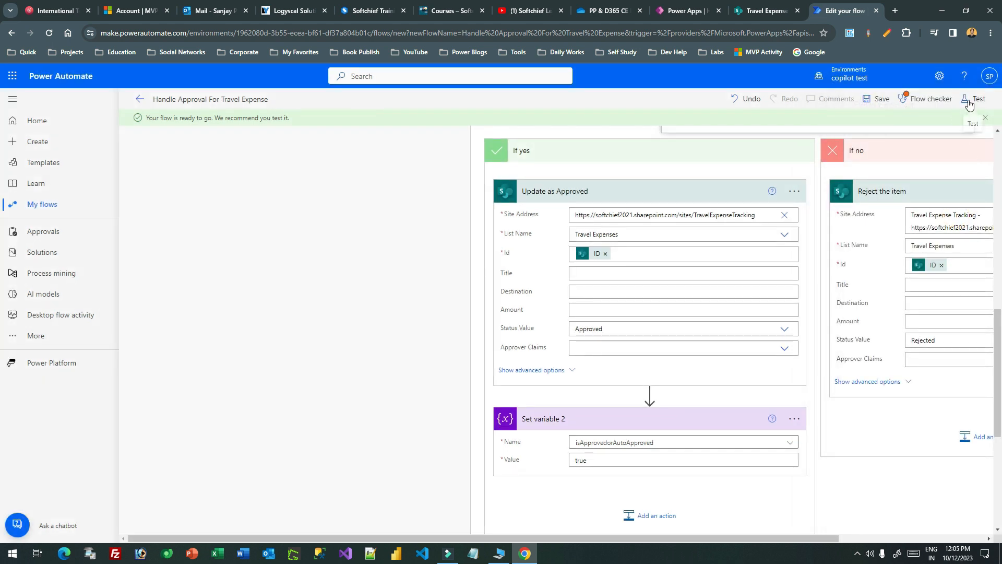
pyautogui.click(923, 100)
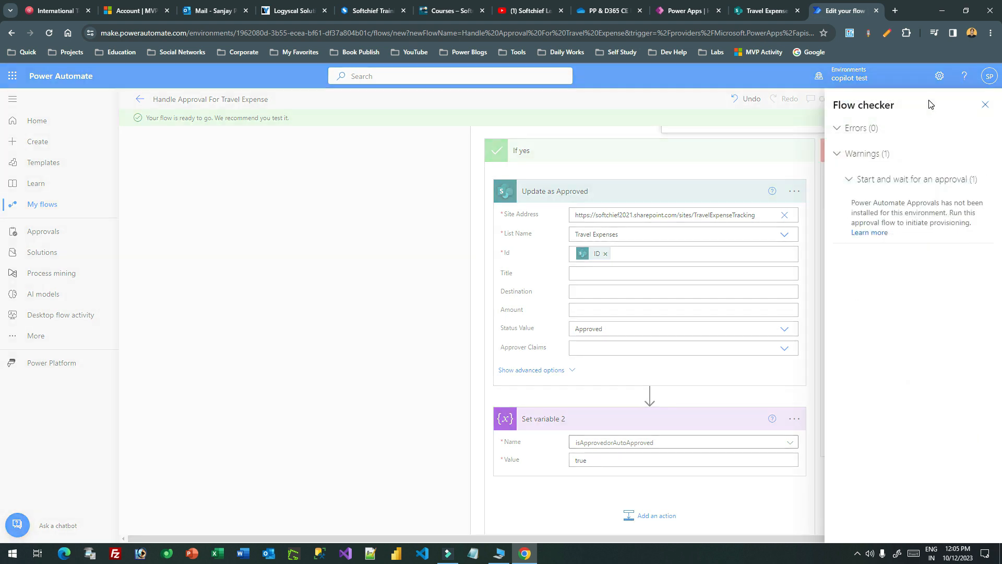
pyautogui.click(985, 107)
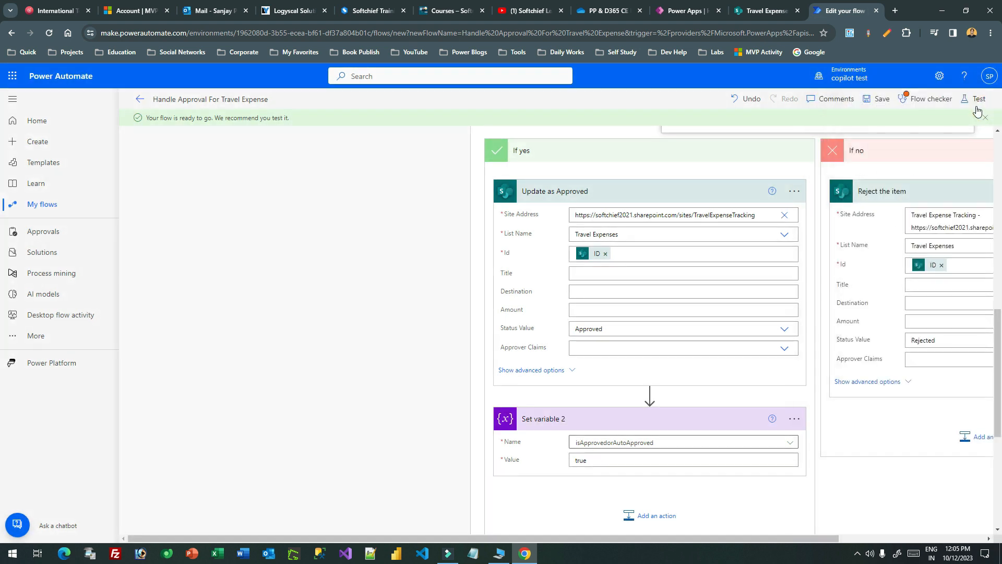
# Start a manual test of the flow.
pyautogui.click(974, 99)
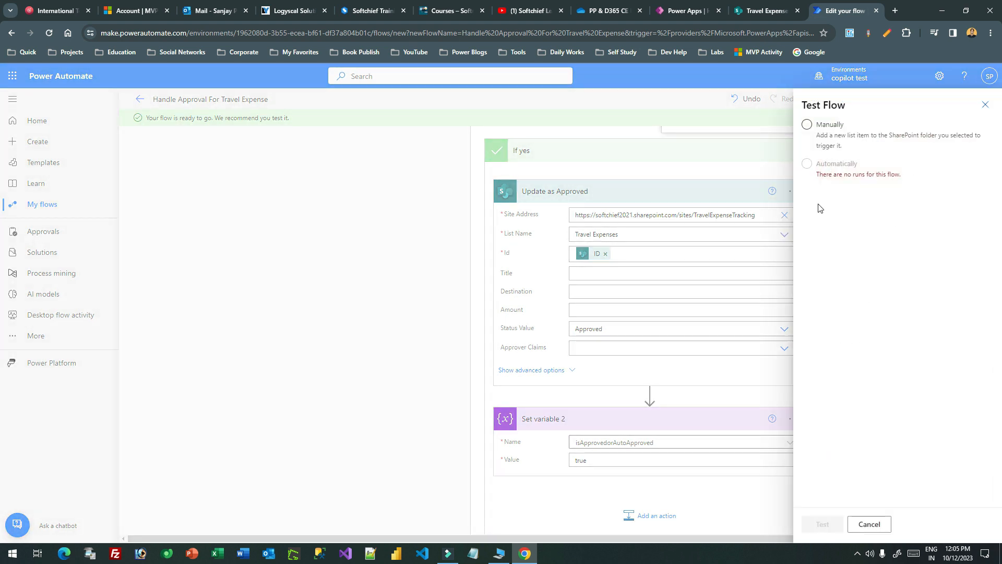
pyautogui.click(807, 125)
pyautogui.click(820, 522)
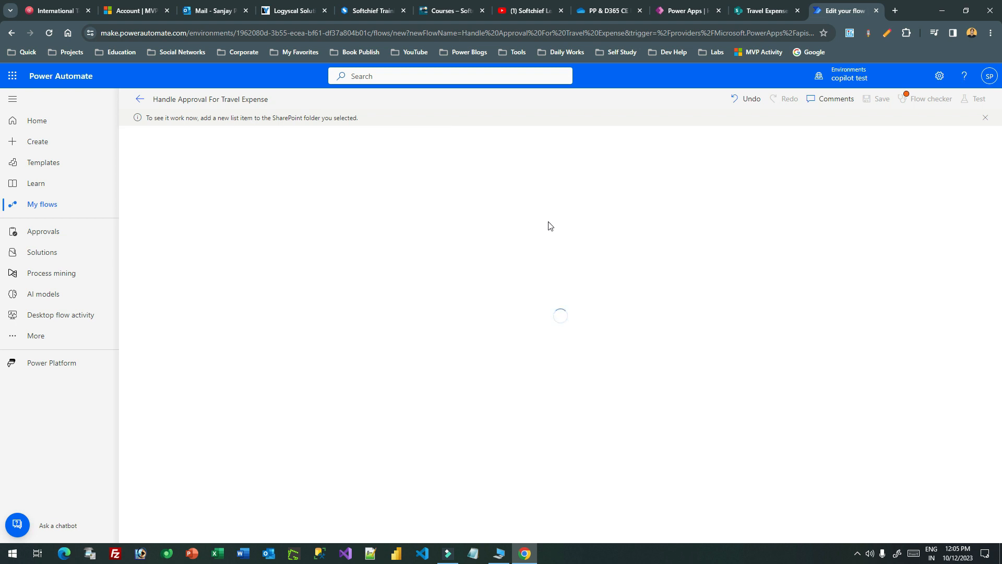
# In the SharePoint Travel Expenses list, start a new item with amount 400 and destination Tokyo.
pyautogui.click(765, 11)
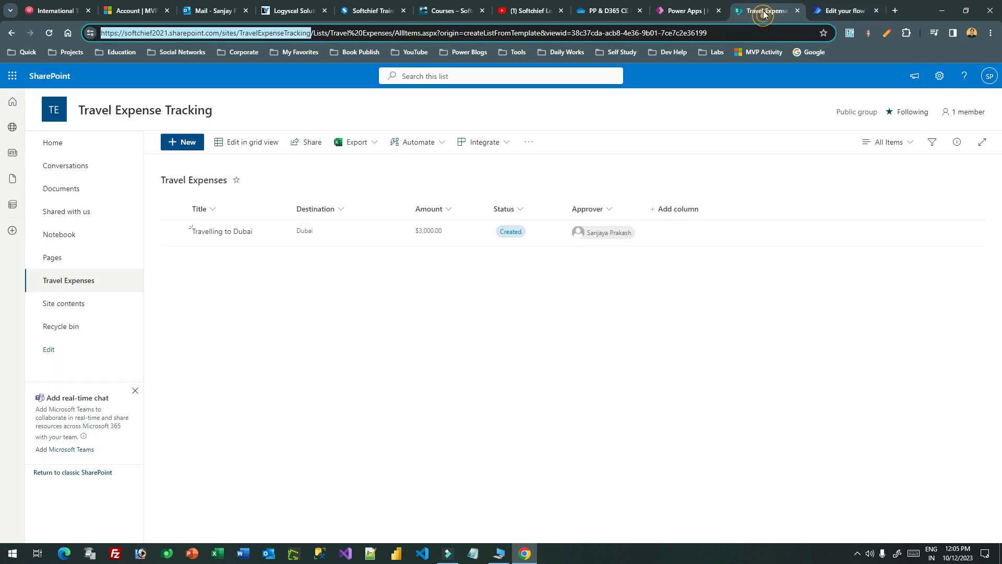
pyautogui.click(189, 141)
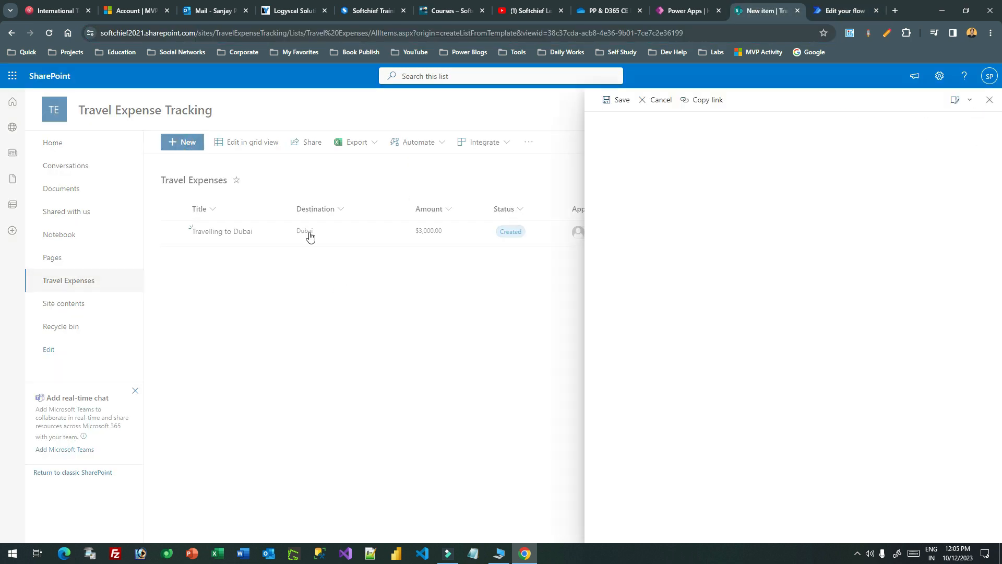
pyautogui.click(626, 219)
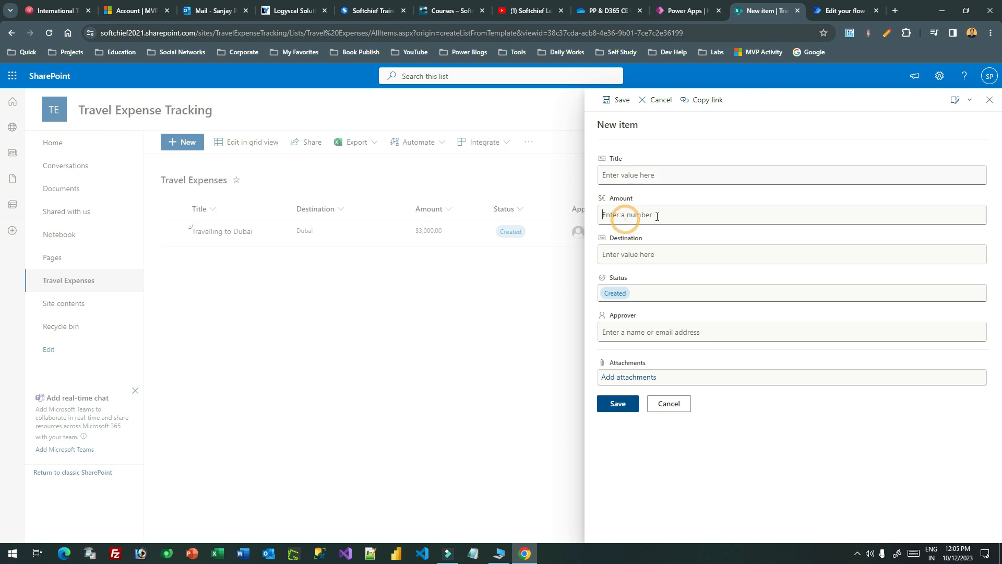
pyautogui.write('400')
pyautogui.click(626, 255)
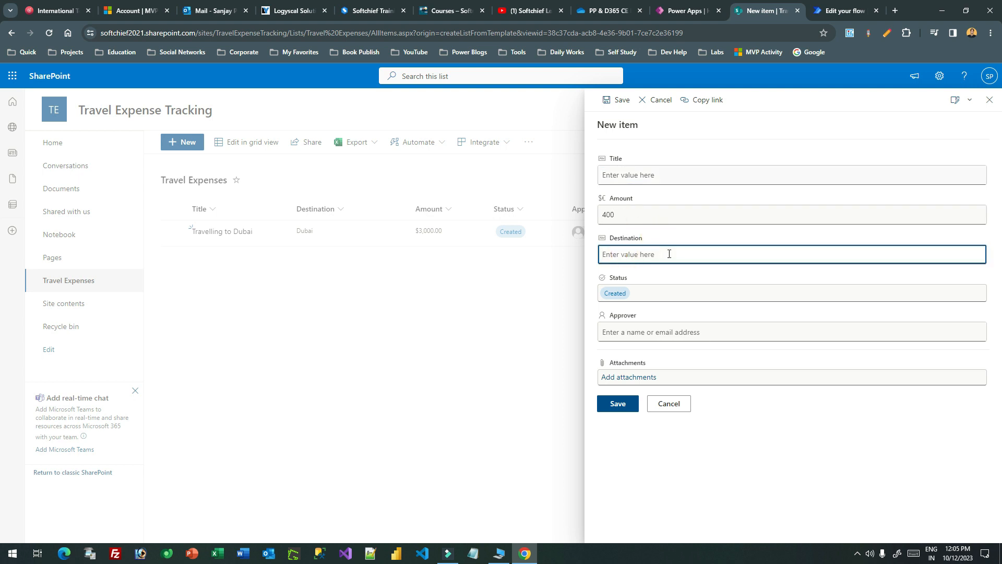
pyautogui.write('Tokyo')
# Assign the approver to the new item, title it "Travel top tokyo" and save it.
pyautogui.click(643, 331)
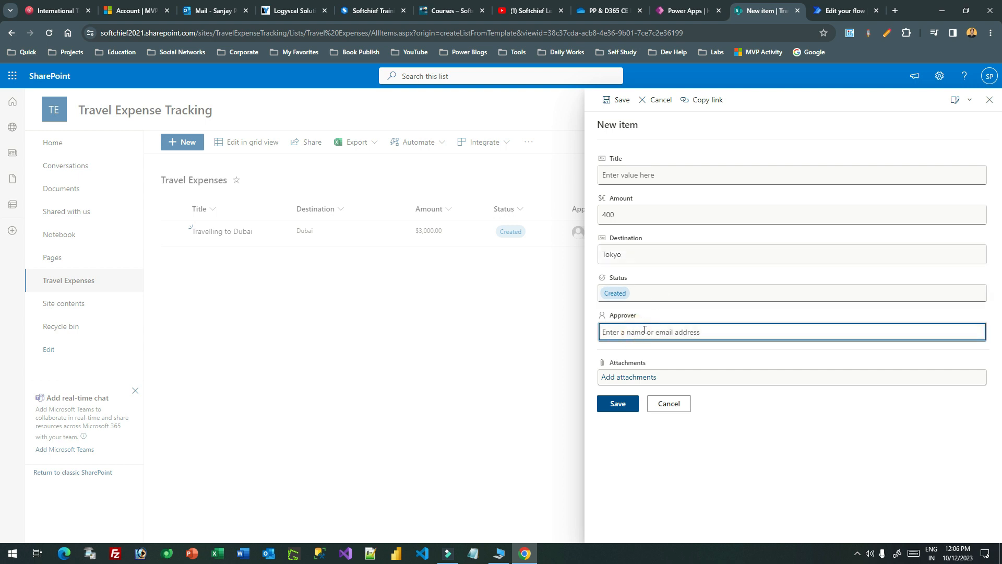
pyautogui.write('sanj')
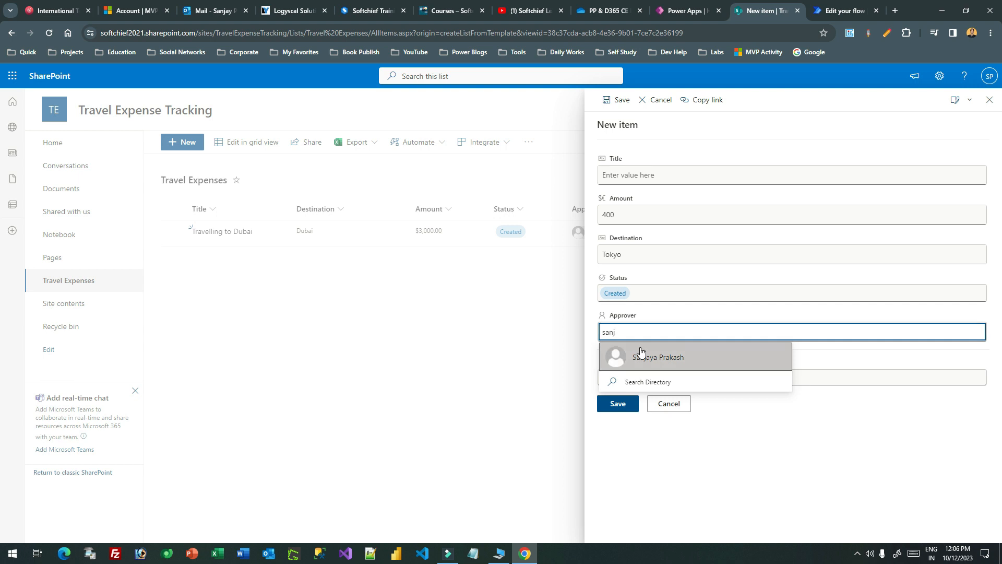
pyautogui.click(643, 354)
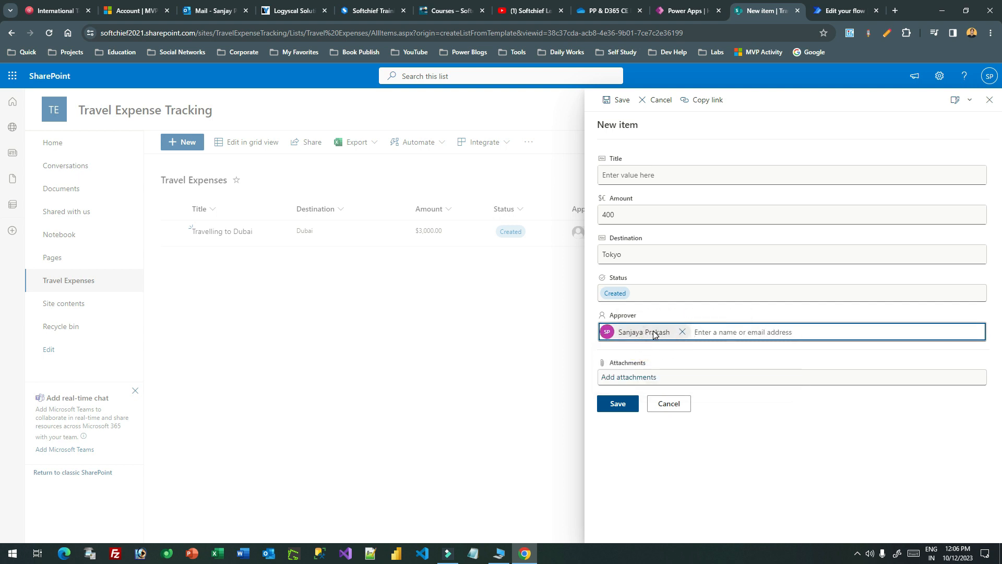
pyautogui.click(630, 179)
pyautogui.write('Travel top tokyo')
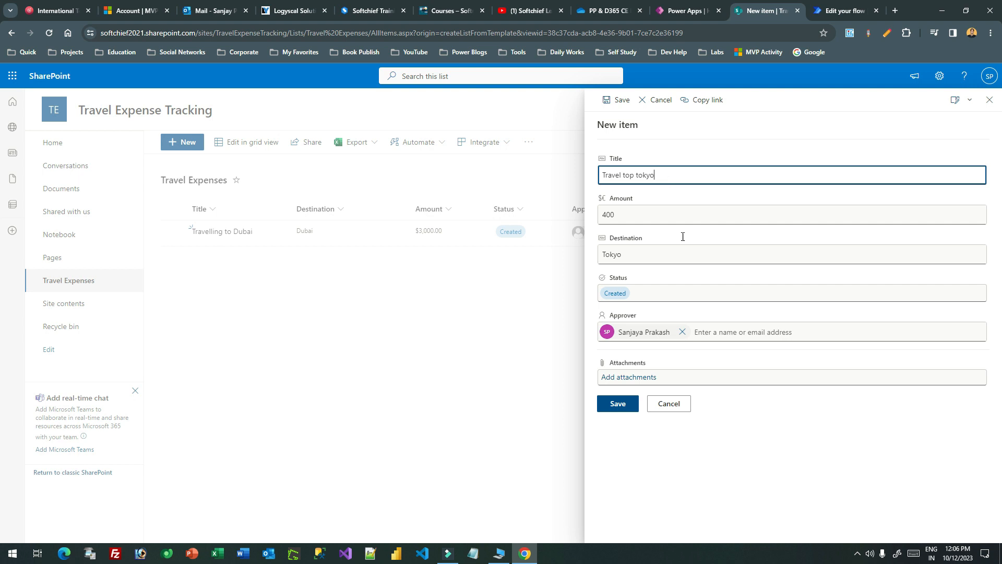
pyautogui.click(618, 404)
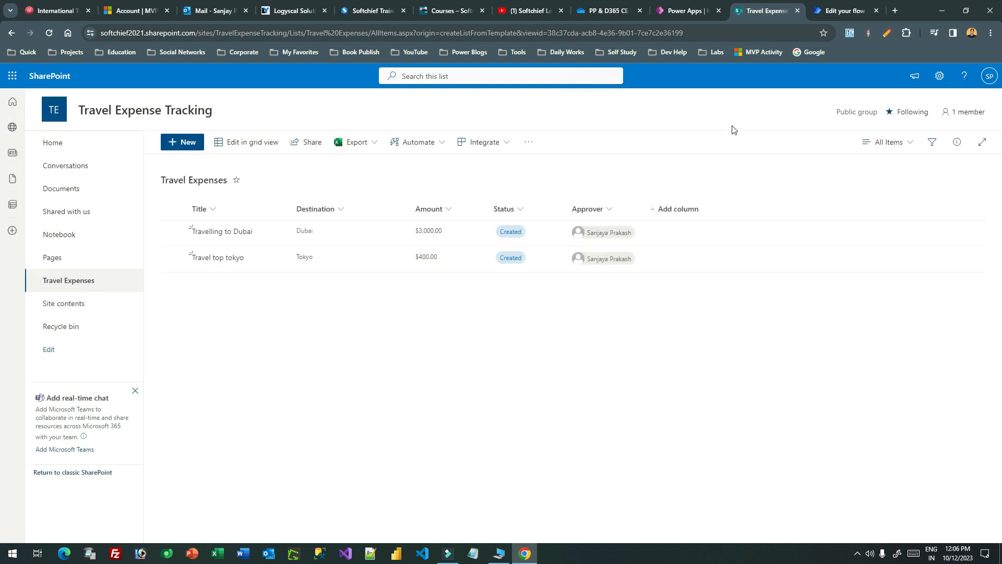
# Inspect the Power Automate test run's actions, condition result and sent email, and check the Tokyo item's status in the SharePoint list.
pyautogui.click(834, 16)
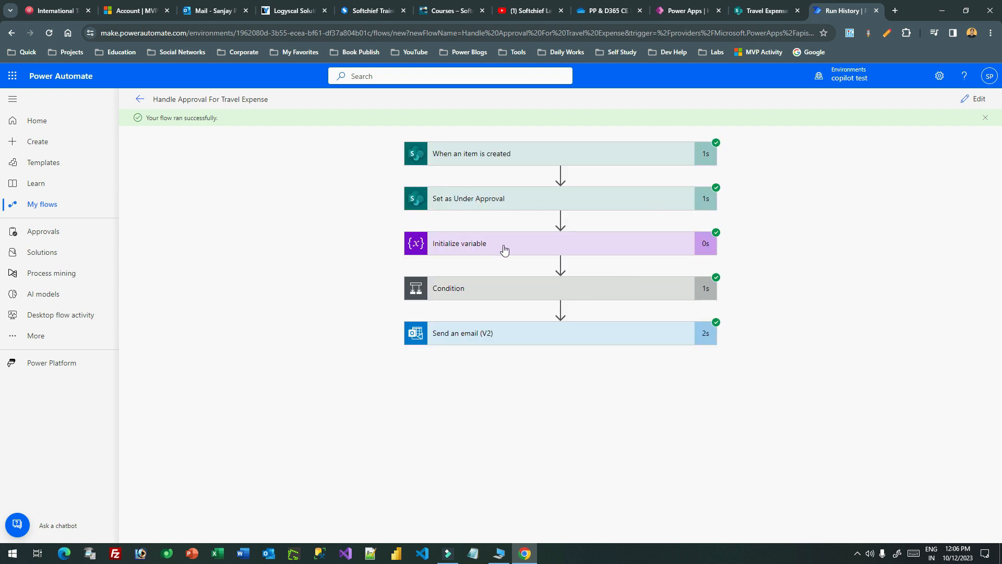
pyautogui.click(535, 198)
pyautogui.click(554, 198)
pyautogui.click(533, 243)
pyautogui.click(535, 241)
pyautogui.click(516, 289)
pyautogui.scroll(-1, 603, 201)
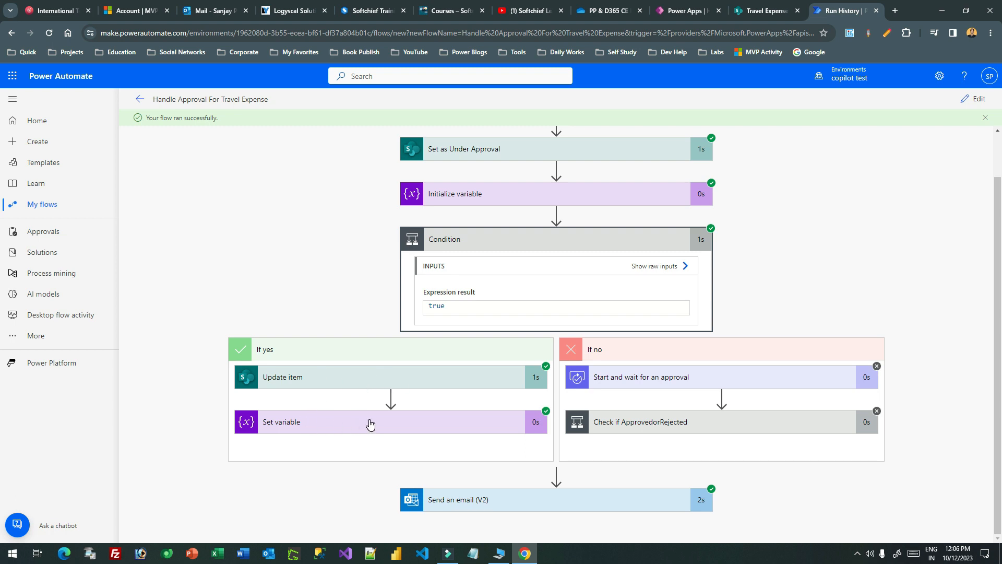
pyautogui.click(537, 505)
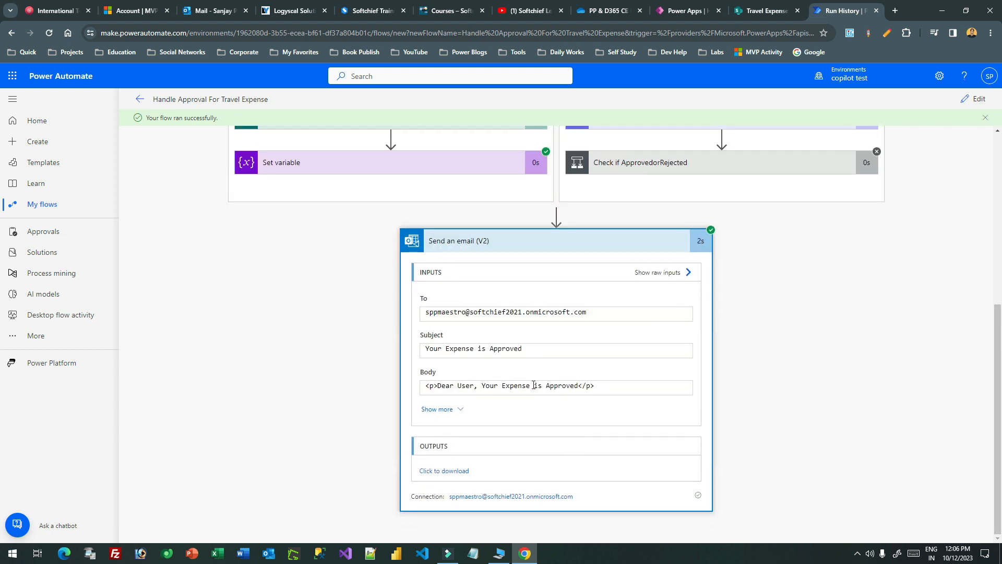
pyautogui.click(752, 11)
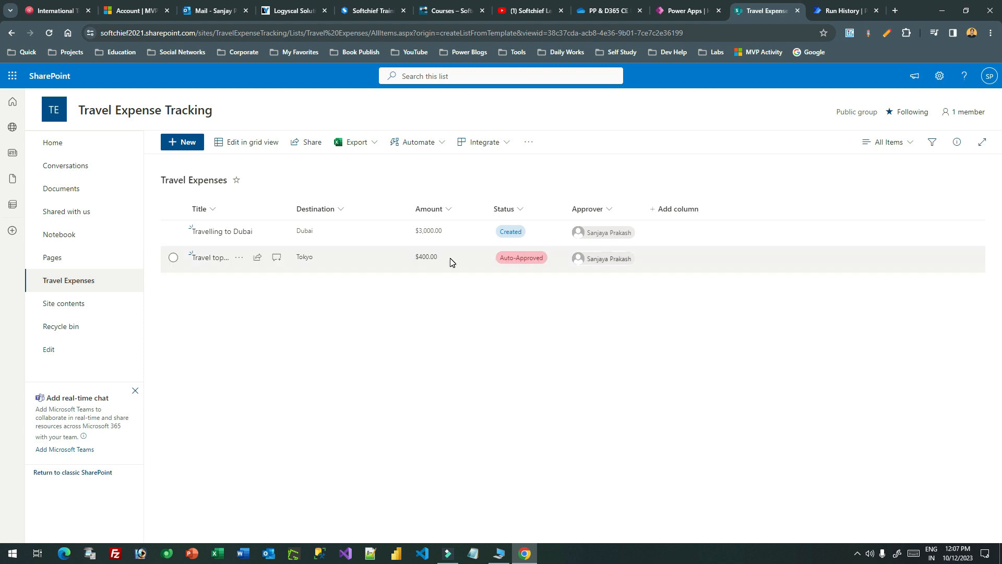
# Open Outlook on the web at outlook.office.com/mail/ in a new browser tab.
pyautogui.moveTo(870, 20)
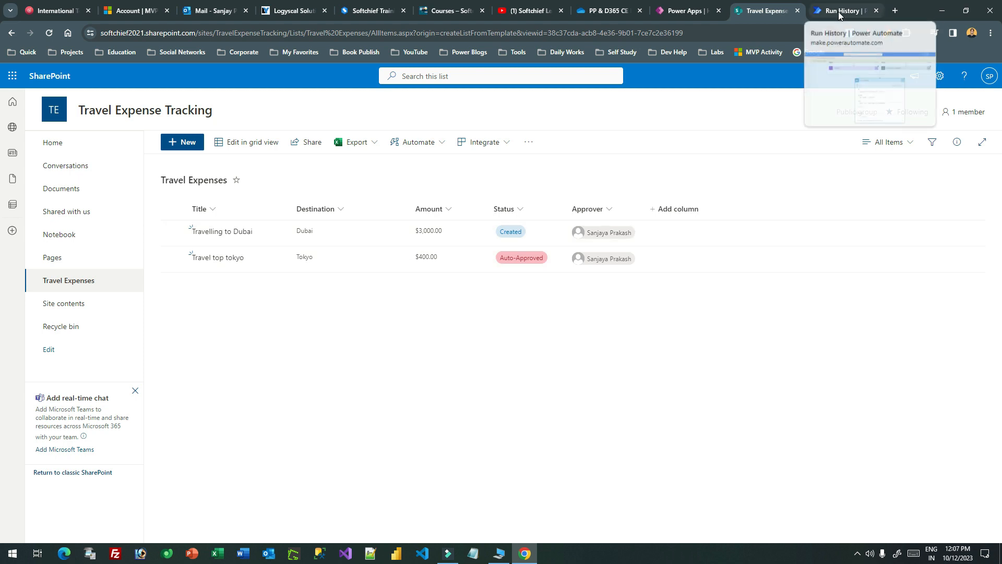
pyautogui.click(895, 11)
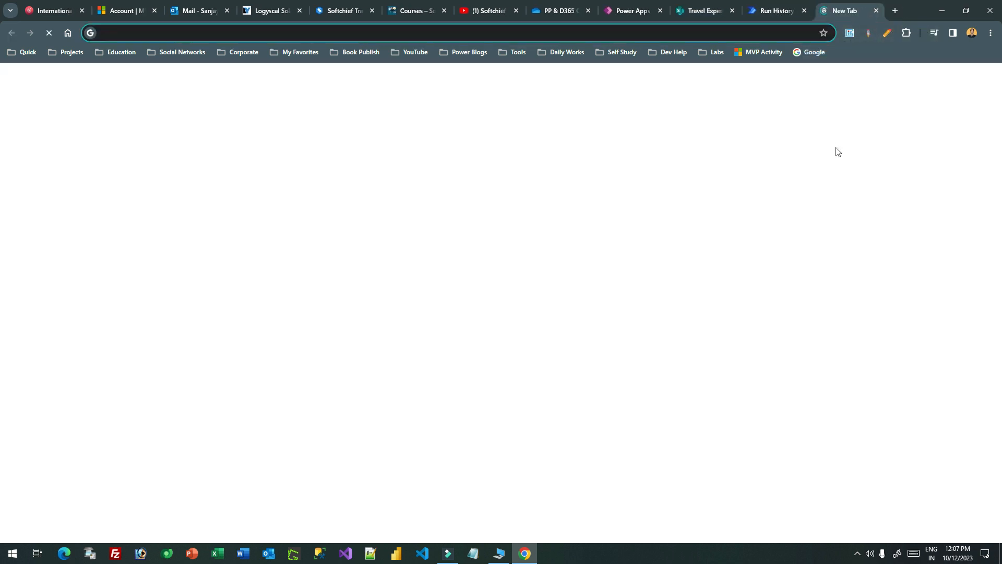
pyautogui.write('outlook.office.com/mail/')
pyautogui.press('Return')
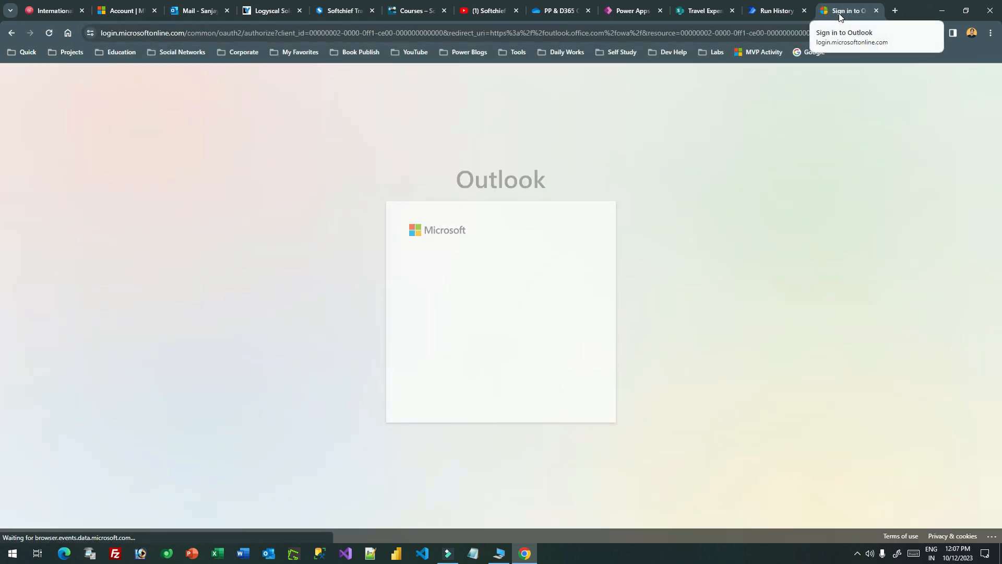
# Finish signing in to Outlook and read the subject and body of the "Your Expense is Approved" email.
pyautogui.click(501, 298)
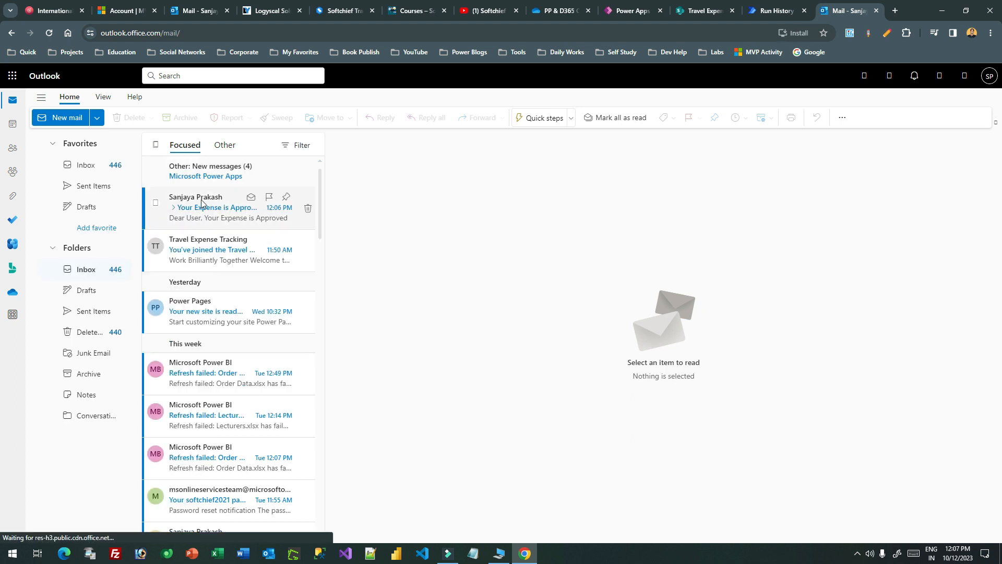
pyautogui.click(190, 218)
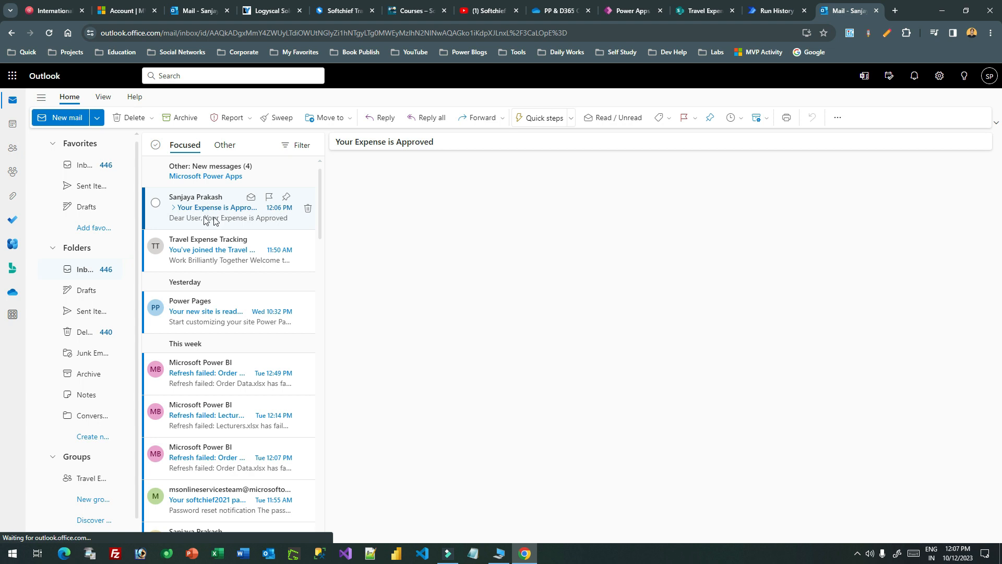
pyautogui.moveTo(350, 145); pyautogui.dragTo(440, 148)
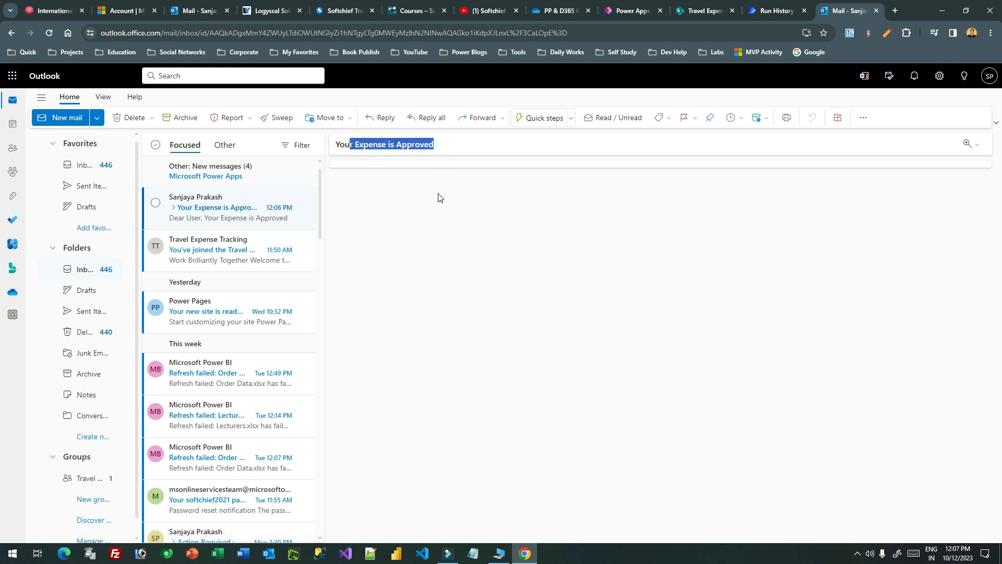
pyautogui.moveTo(364, 212); pyautogui.dragTo(494, 210)
pyautogui.click(496, 209)
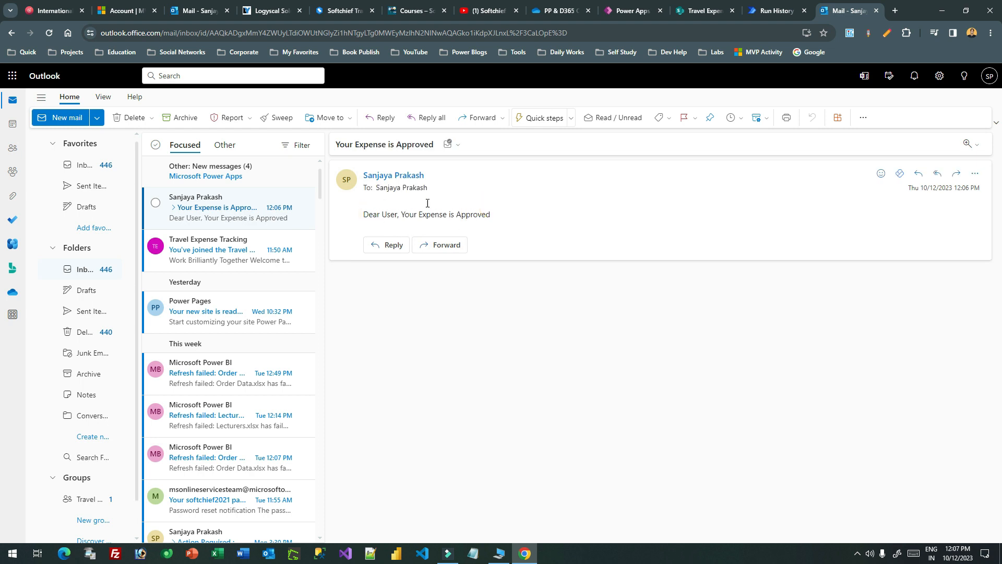
# Return the Power Automate flow to its details page, and start a SharePoint Travel Expenses item titled "Abu Dhabi Tour" with amount 6000.
pyautogui.click(775, 11)
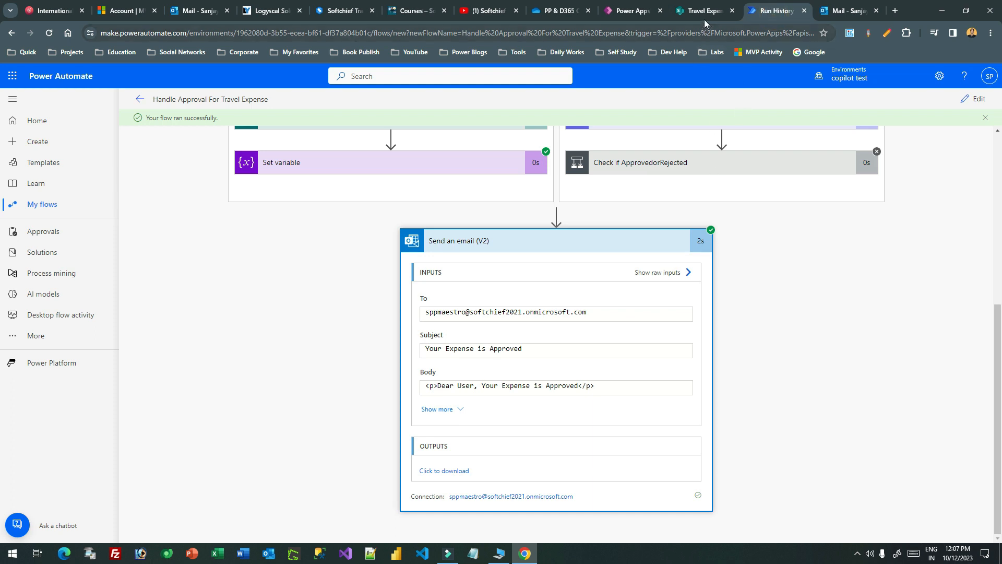
pyautogui.click(140, 99)
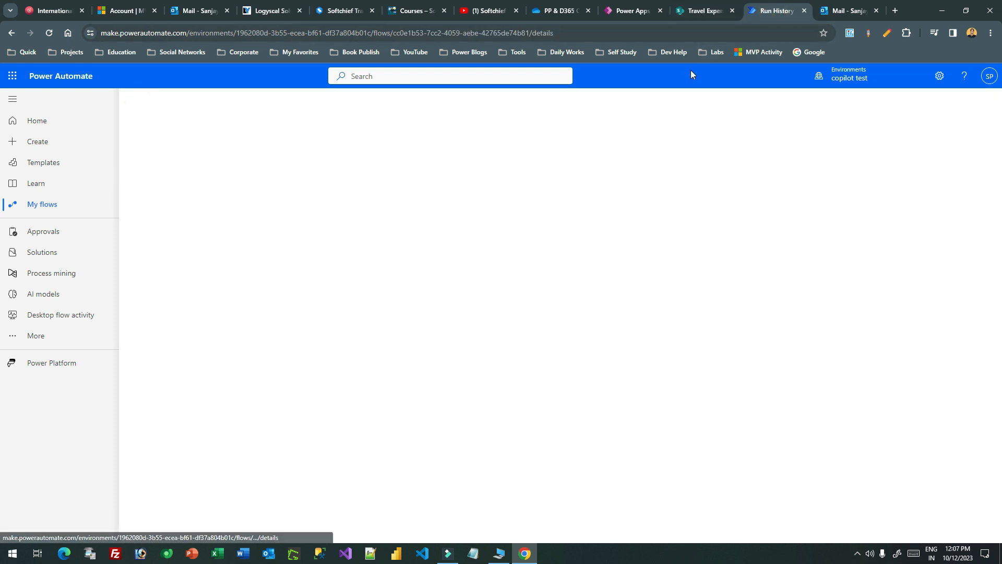
pyautogui.click(704, 10)
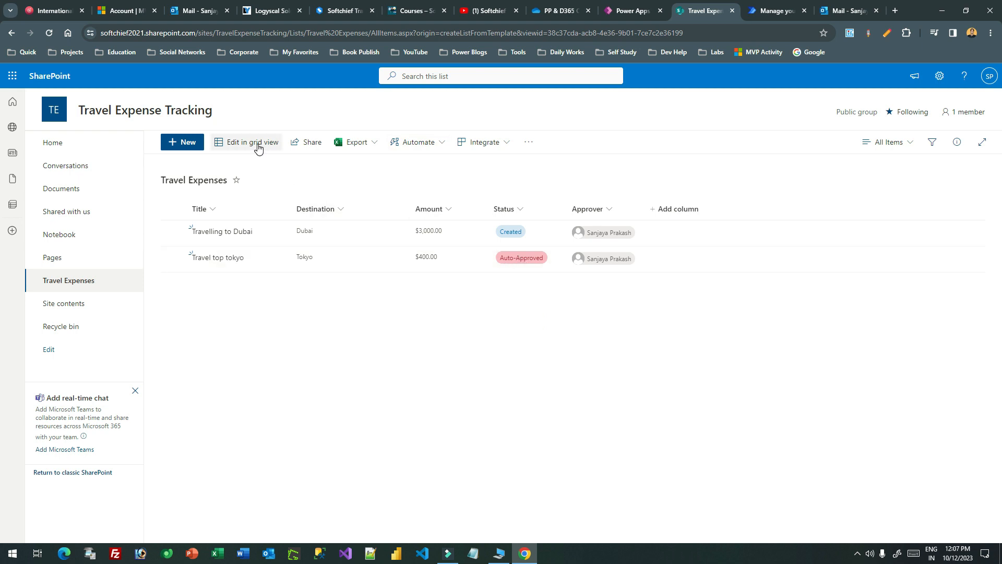
pyautogui.click(186, 142)
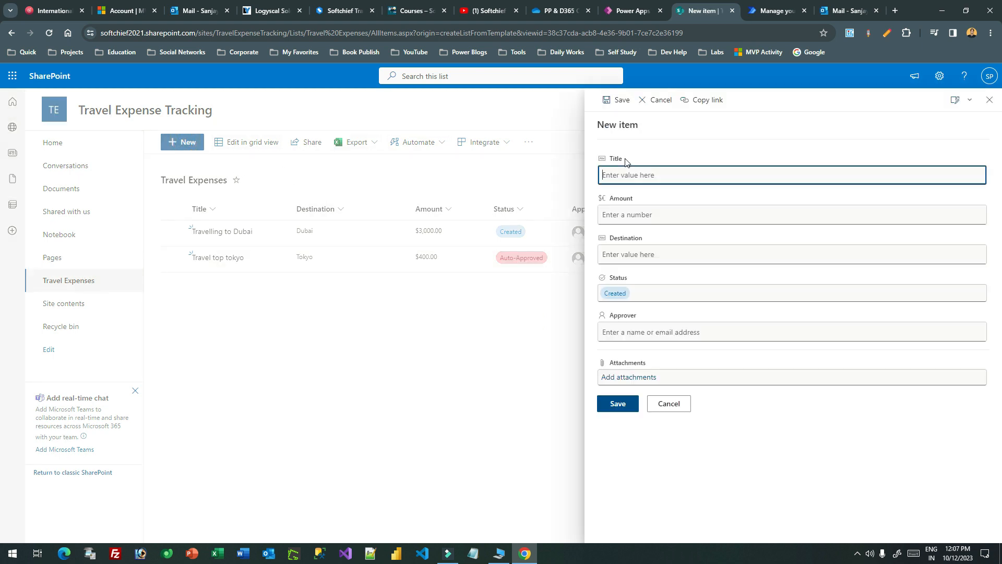
pyautogui.click(643, 170)
pyautogui.write('Abu Dhabi Tour')
pyautogui.click(653, 210)
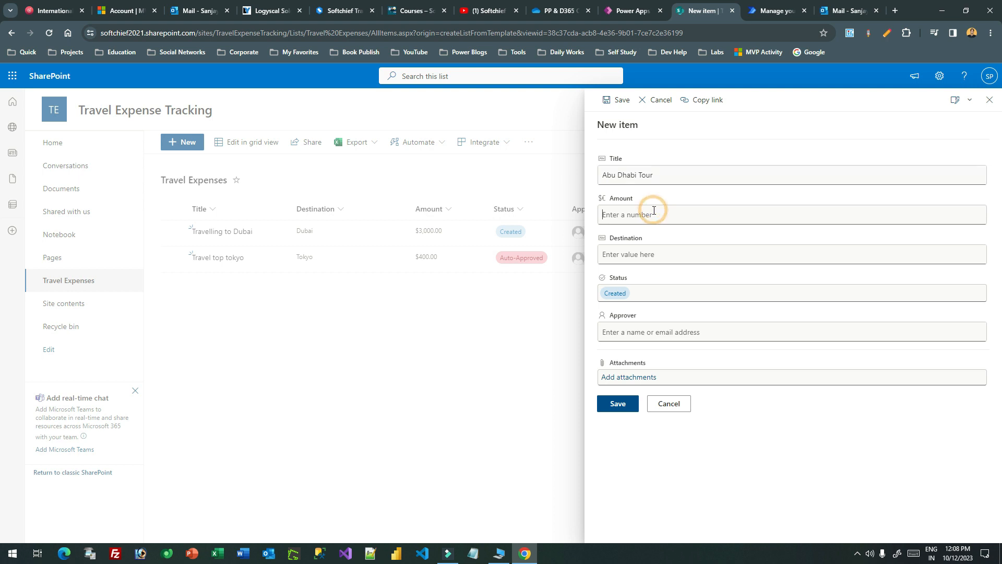
pyautogui.write('6000')
# Complete the new item with destination Abu Dhabi and the approver's name, and save it.
pyautogui.click(656, 254)
pyautogui.write('Abu Dhasb')
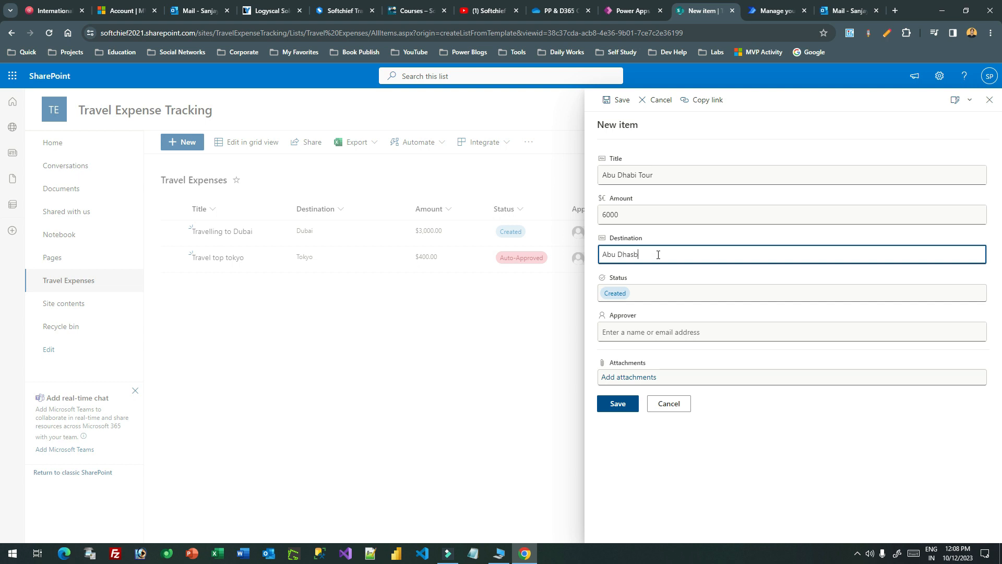
pyautogui.write('i')
pyautogui.click(633, 254)
pyautogui.press('BackSpace')
pyautogui.click(636, 331)
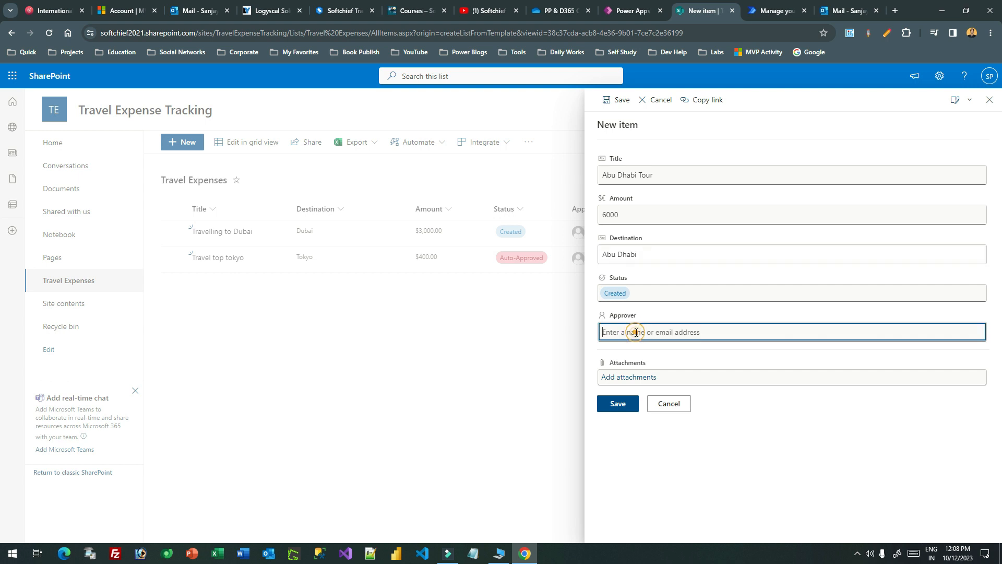
pyautogui.write('san')
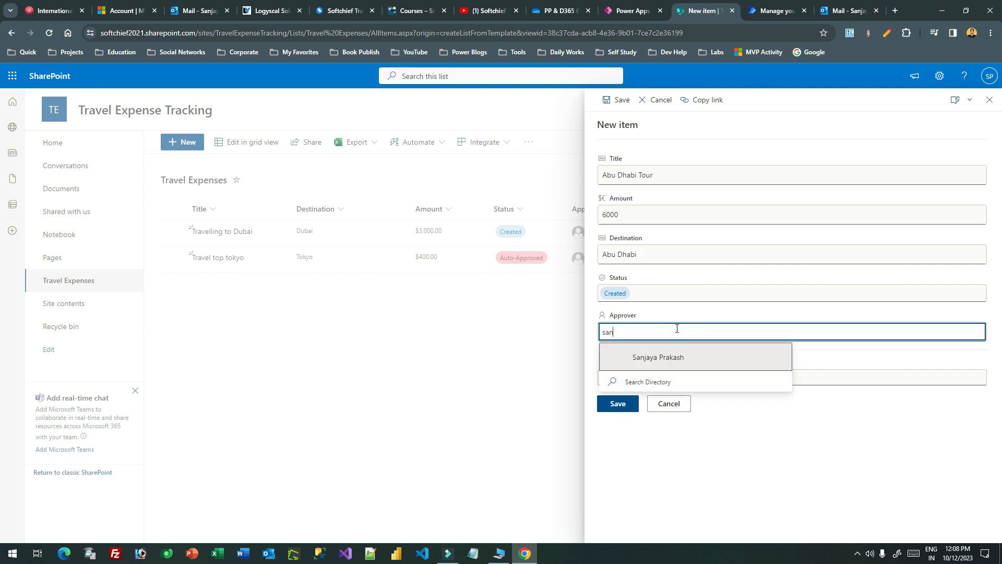
pyautogui.click(650, 356)
pyautogui.click(627, 405)
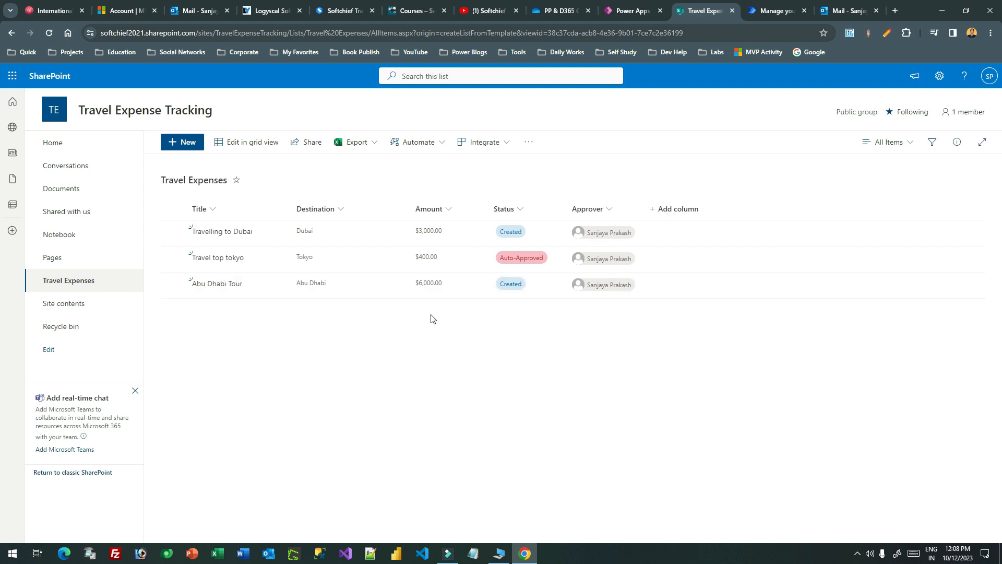
# Refresh the flow's 28-day run history in Power Automate, and reload the SharePoint list to check the Abu Dhabi item's status.
pyautogui.click(771, 12)
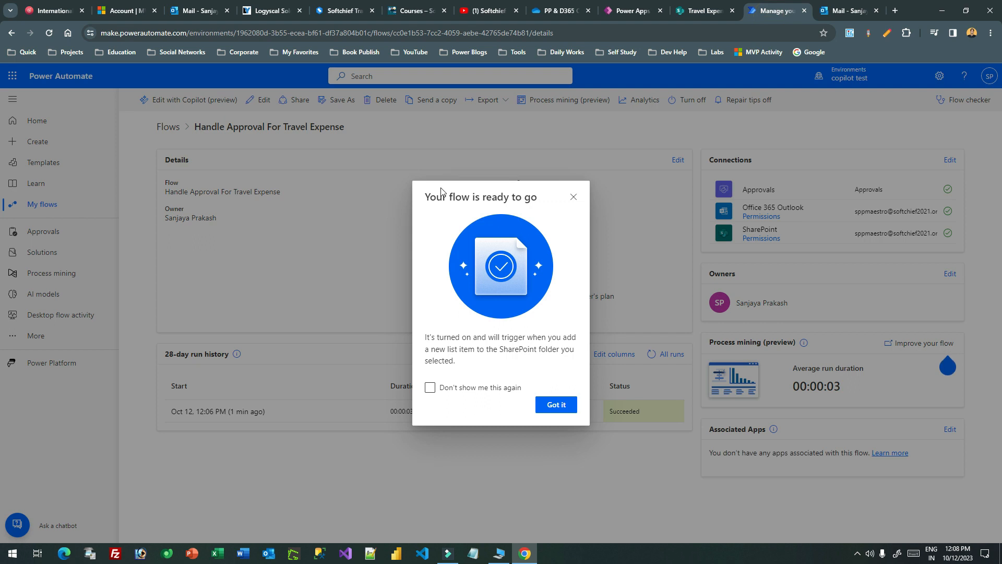
pyautogui.click(573, 197)
pyautogui.click(652, 354)
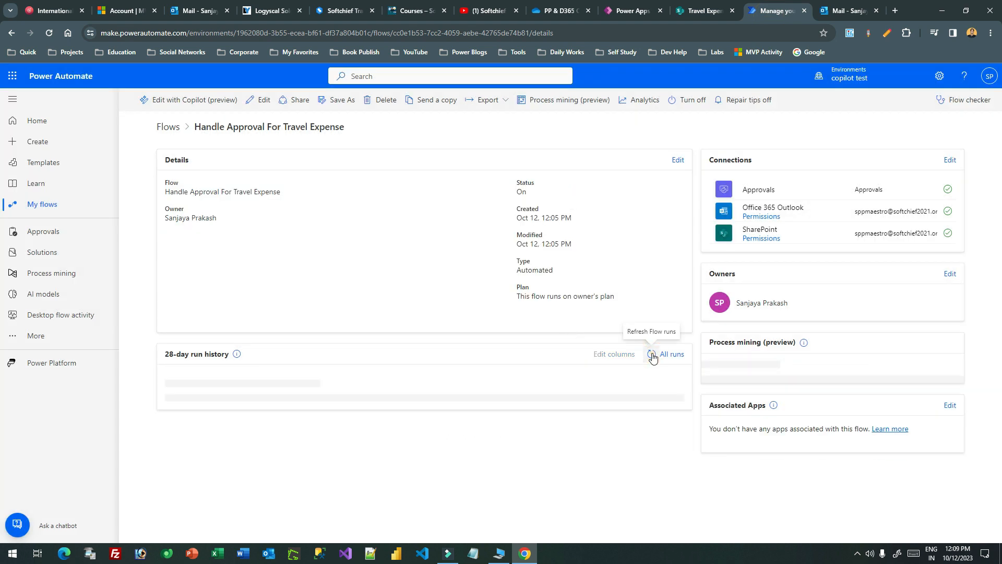
pyautogui.click(702, 11)
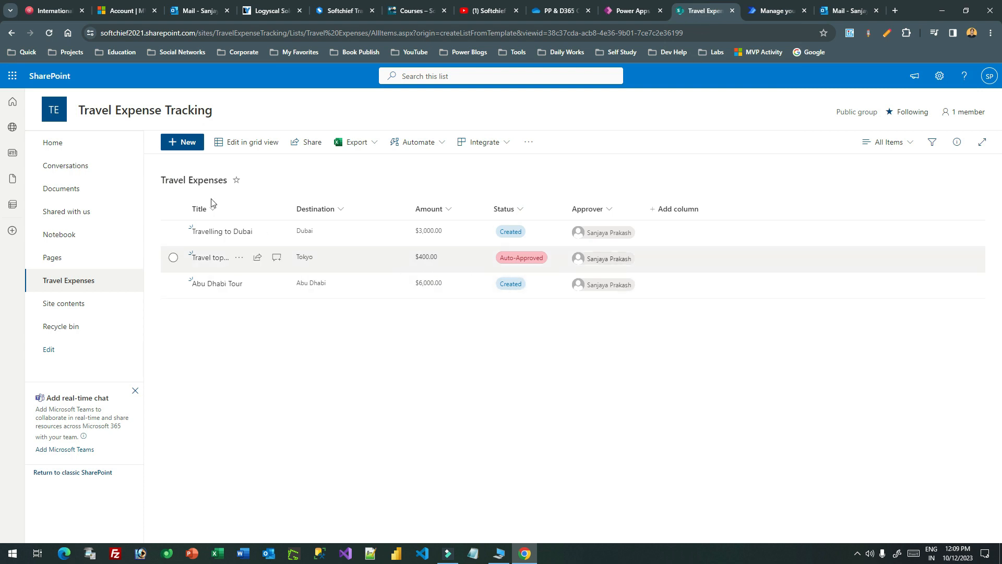
pyautogui.click(50, 34)
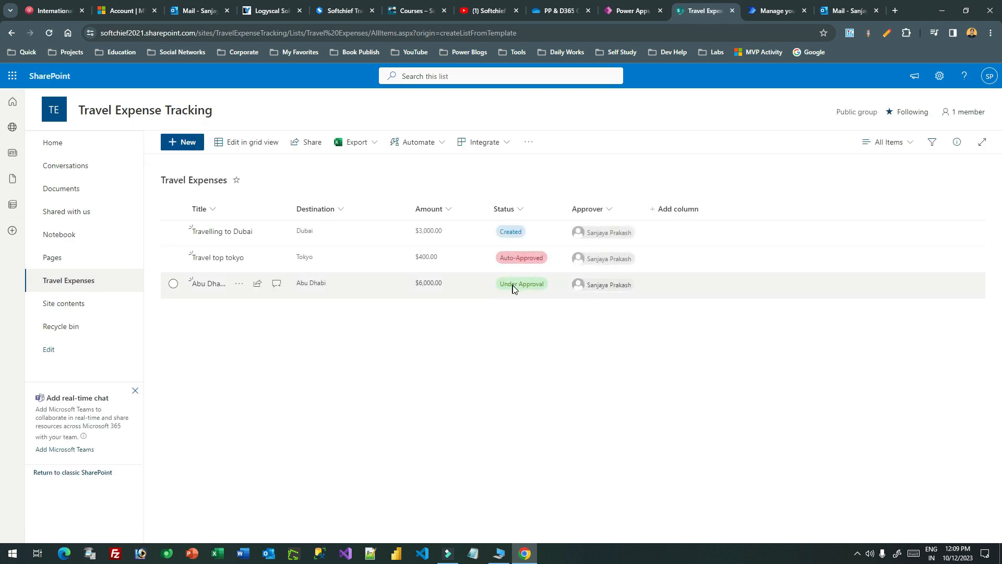
# Open the latest run of the travel expense flow in Power Automate and inspect its Condition action.
pyautogui.click(784, 12)
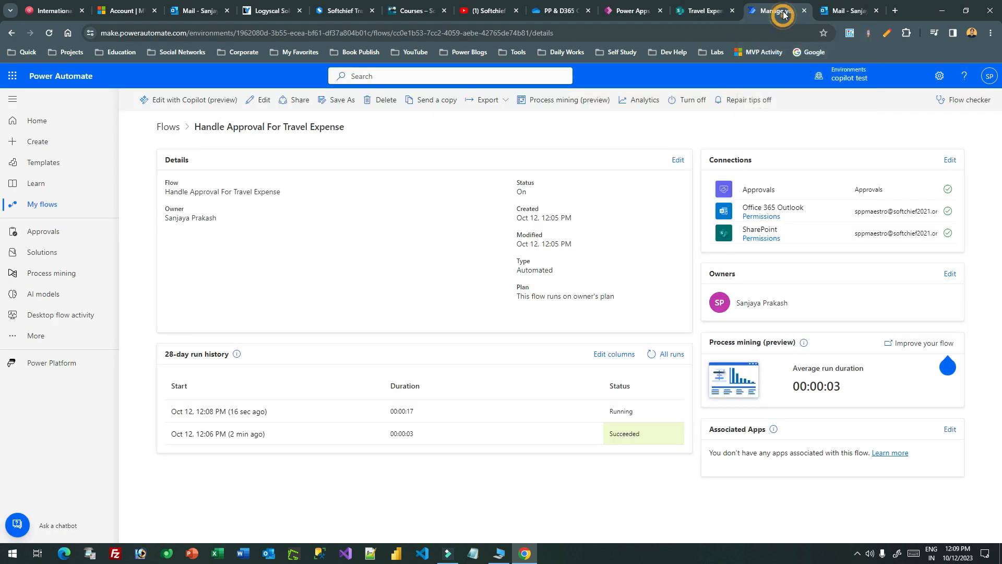
pyautogui.click(651, 359)
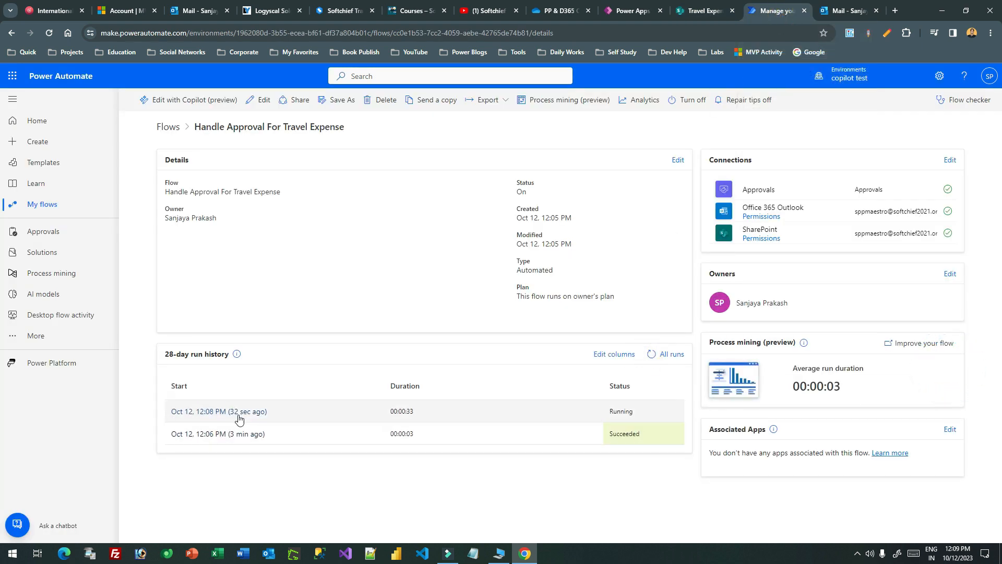
pyautogui.click(238, 412)
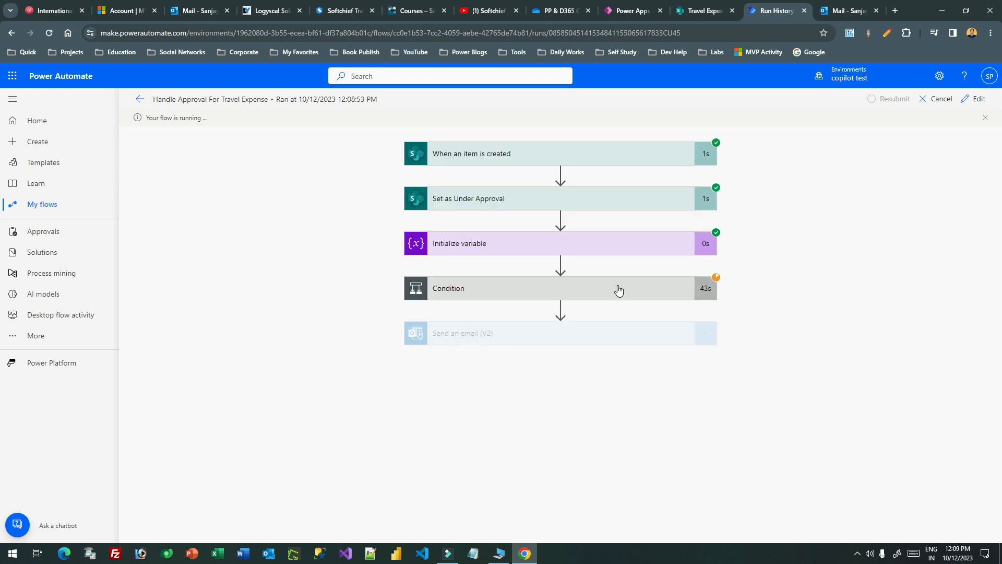
pyautogui.click(617, 287)
pyautogui.scroll(-1, 653, 246)
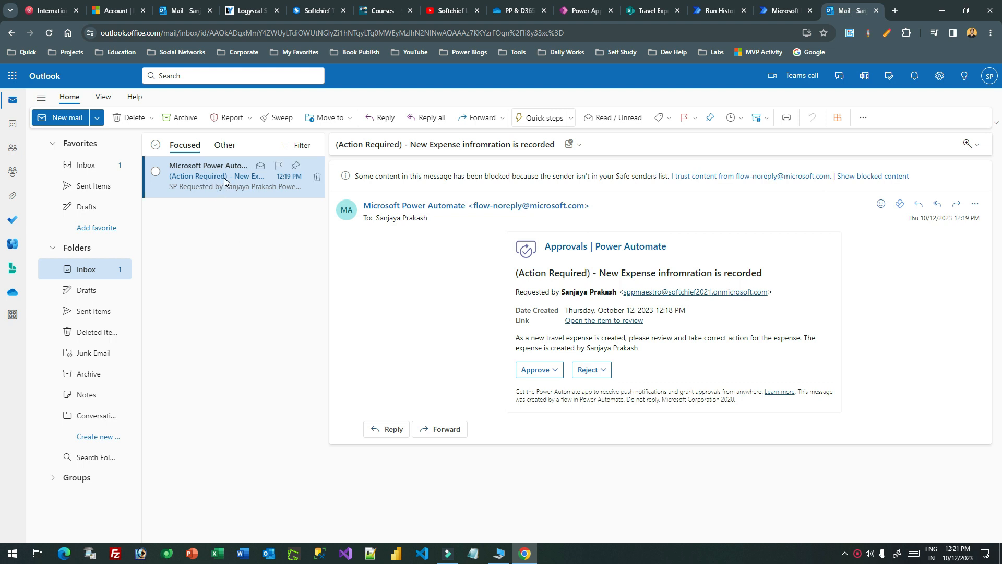
# Examine the subject, requester and creation date in the Power Automate approval request email in Outlook.
pyautogui.moveTo(352, 145); pyautogui.dragTo(480, 145)
pyautogui.click(483, 145)
pyautogui.moveTo(417, 145); pyautogui.dragTo(543, 145)
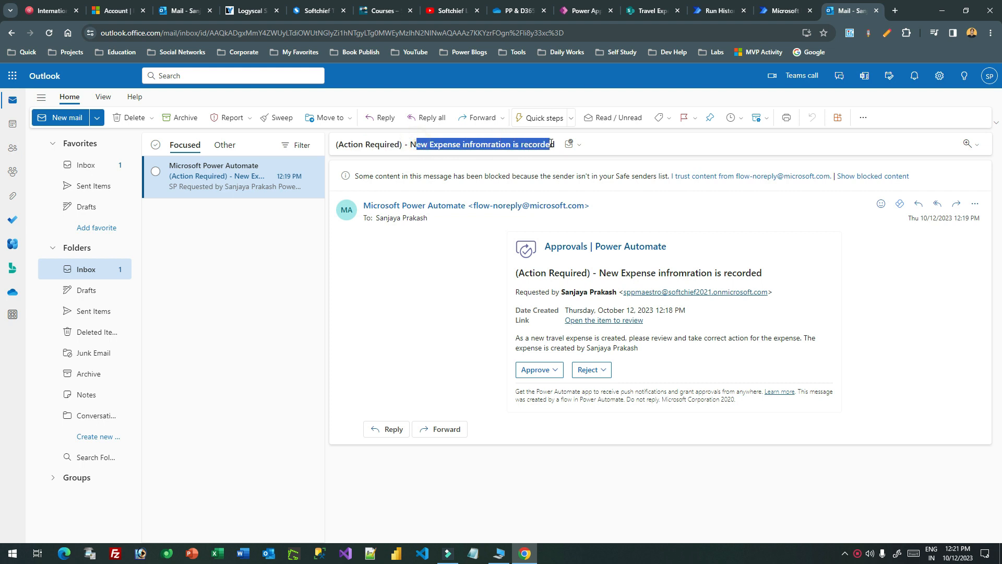
pyautogui.click(552, 144)
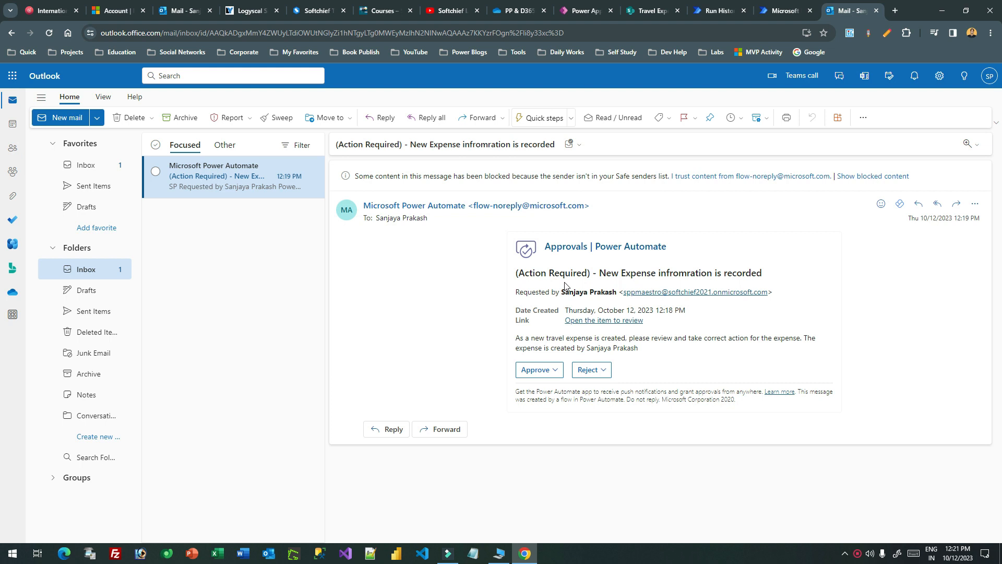
pyautogui.moveTo(524, 291); pyautogui.dragTo(605, 289)
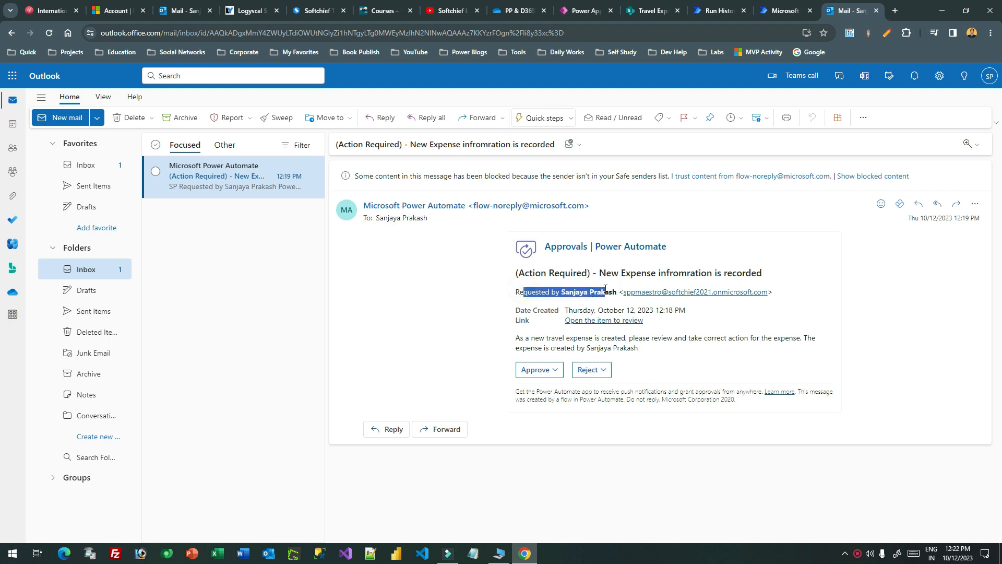
pyautogui.moveTo(518, 310); pyautogui.dragTo(568, 309)
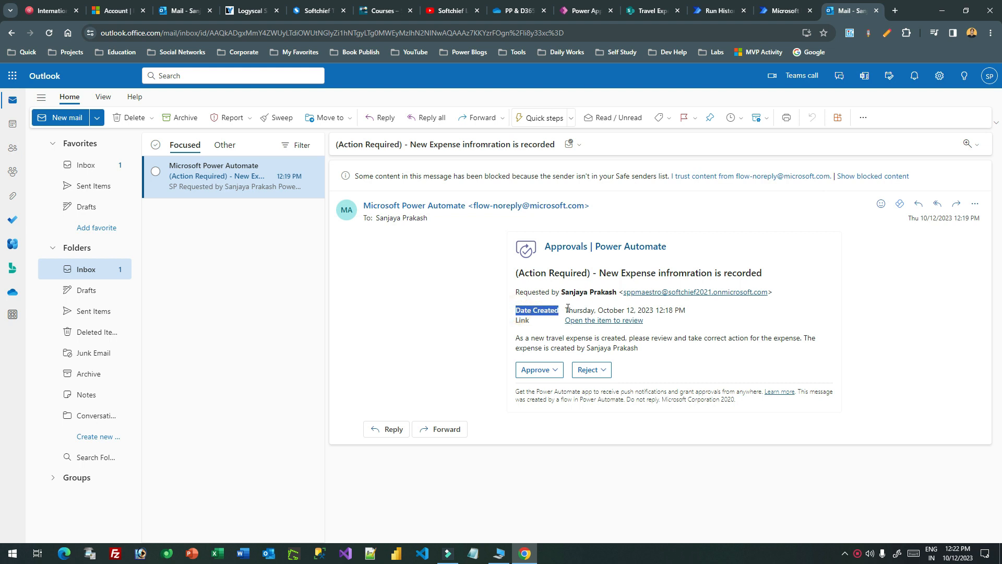
# View the expense item linked in the approval email, and read the email's review message.
pyautogui.click(604, 321)
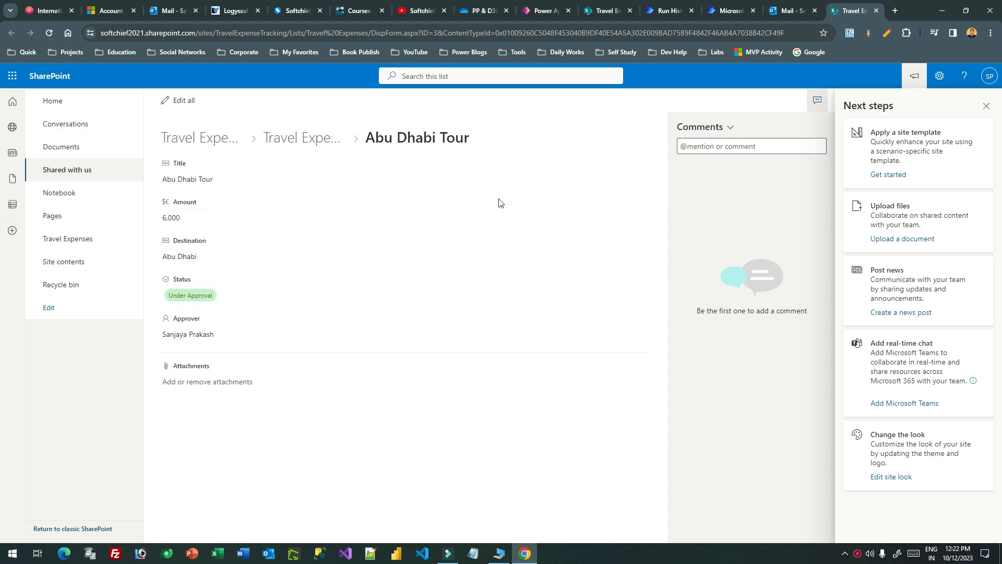
pyautogui.click(876, 11)
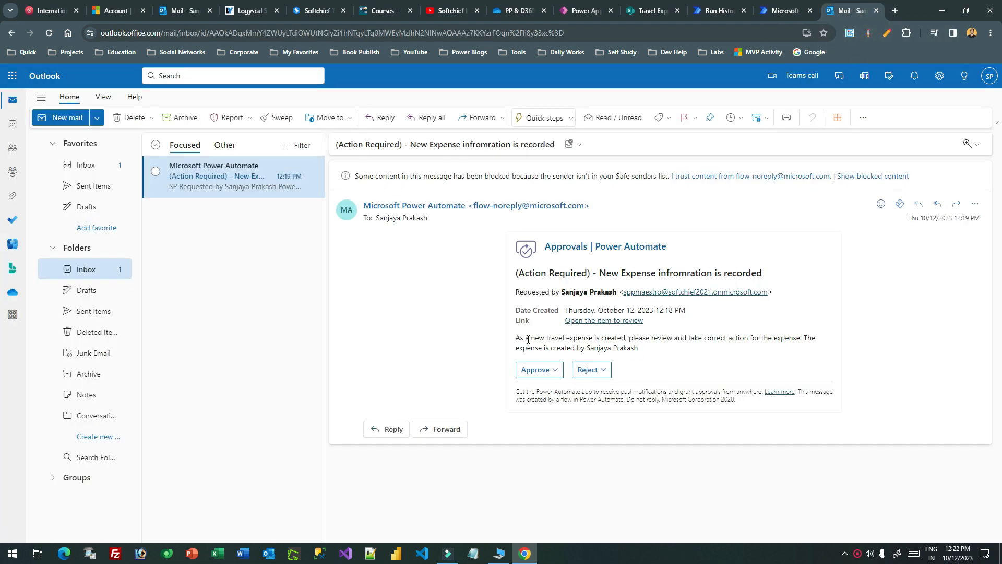
pyautogui.moveTo(526, 339); pyautogui.dragTo(639, 349)
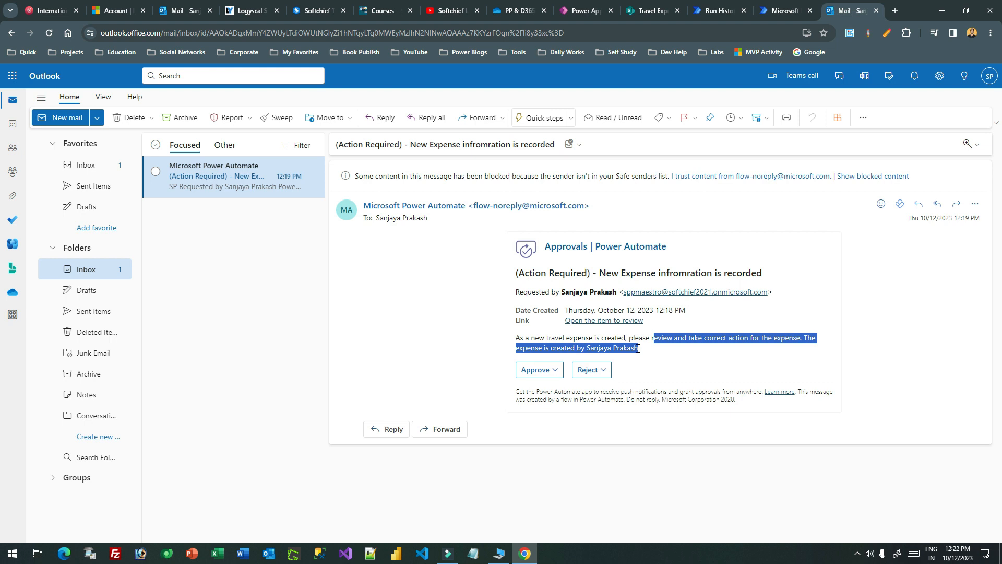
pyautogui.click(645, 340)
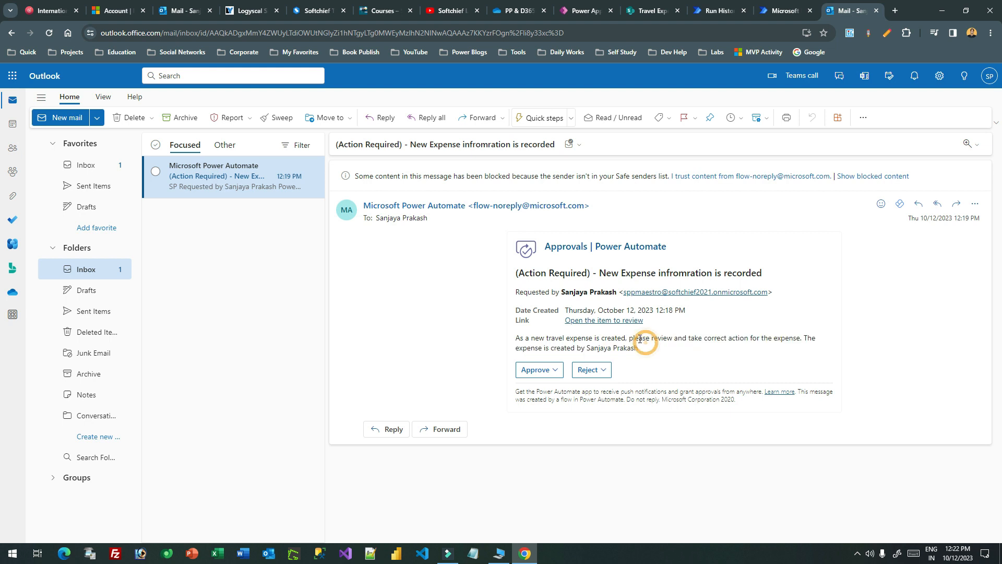
pyautogui.click(602, 321)
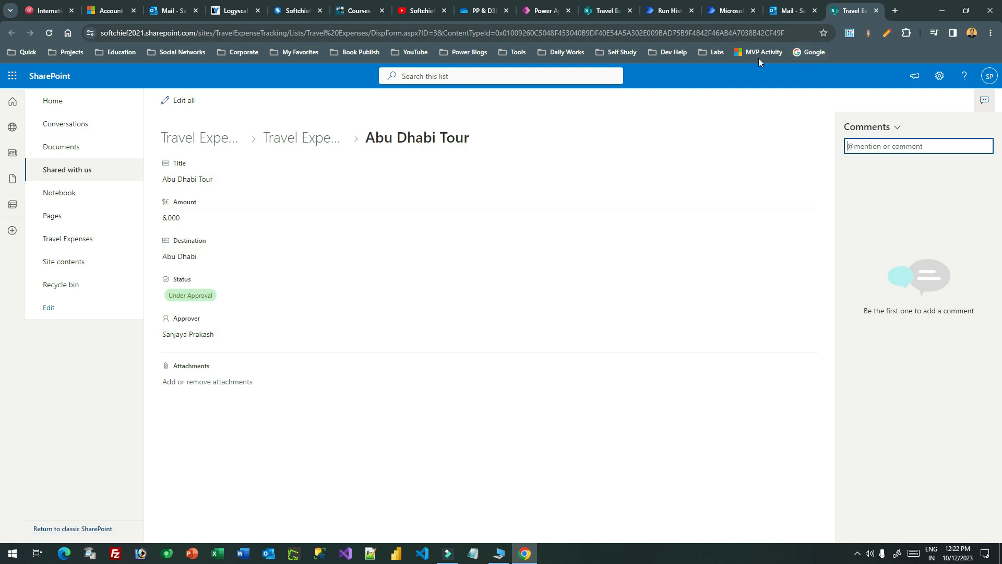
pyautogui.click(791, 11)
pyautogui.moveTo(539, 338); pyautogui.dragTo(642, 353)
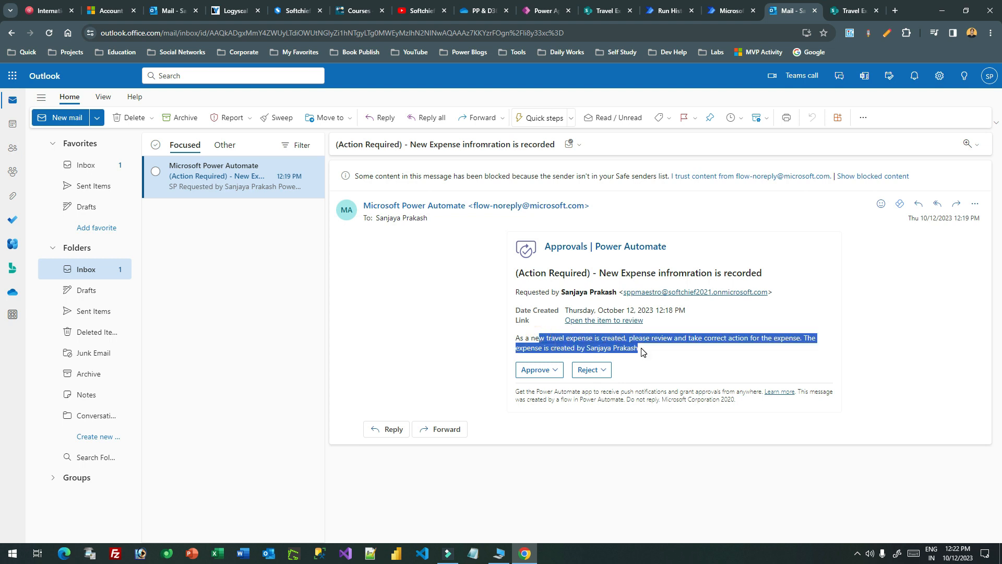
pyautogui.click(646, 351)
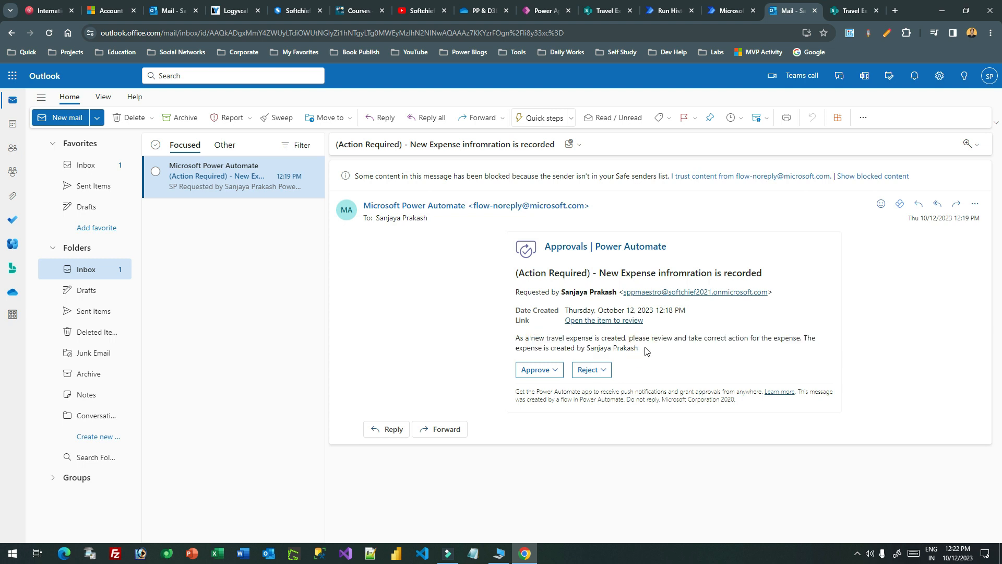
# Approve the expense request from the email with the comment "ok".
pyautogui.click(552, 370)
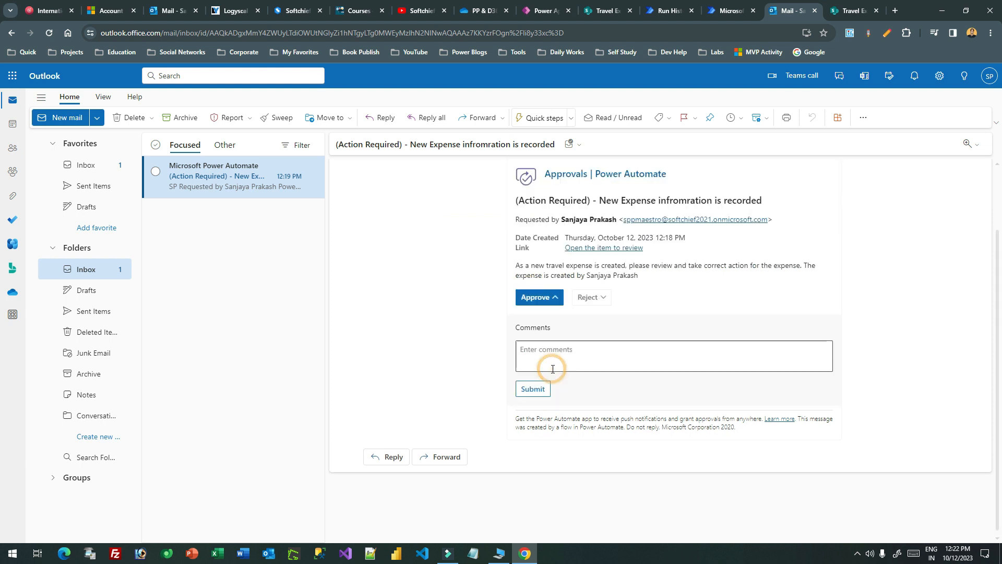
pyautogui.click(546, 352)
pyautogui.write('ok')
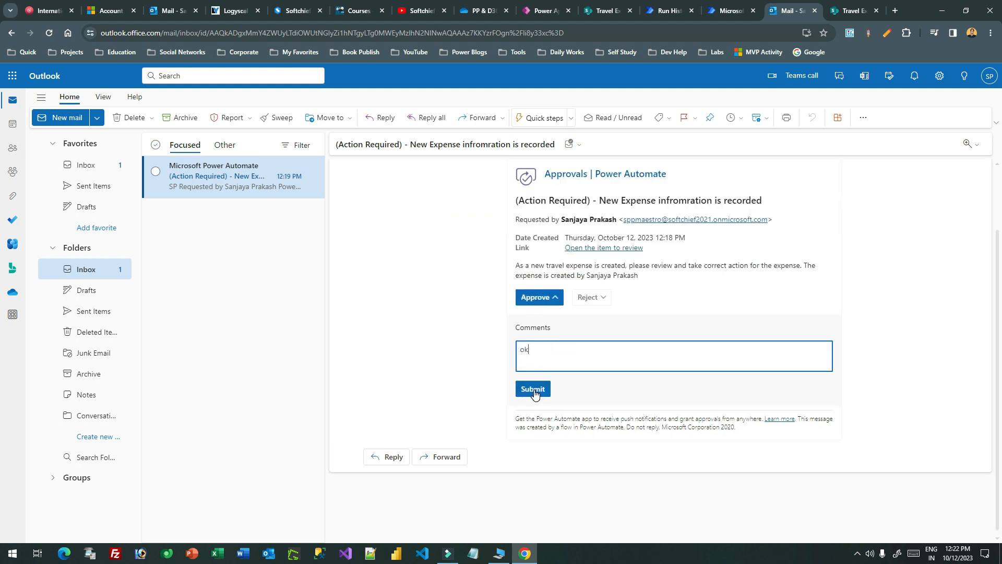
pyautogui.click(533, 391)
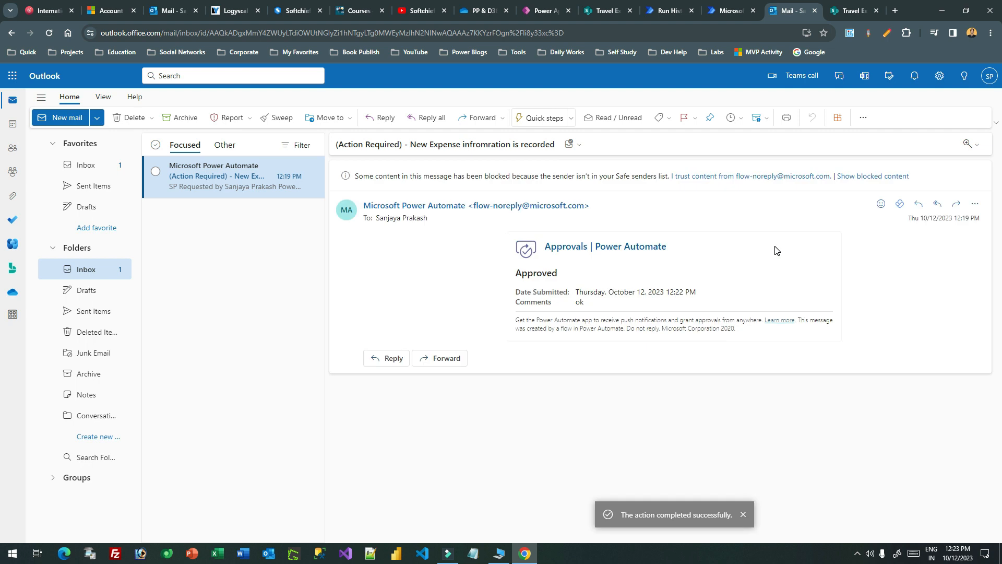
# Reload the flow run in Power Automate, and refresh the SharePoint Travel Expenses list to check the Abu Dhabi Tour item's status.
pyautogui.click(721, 14)
pyautogui.click(665, 16)
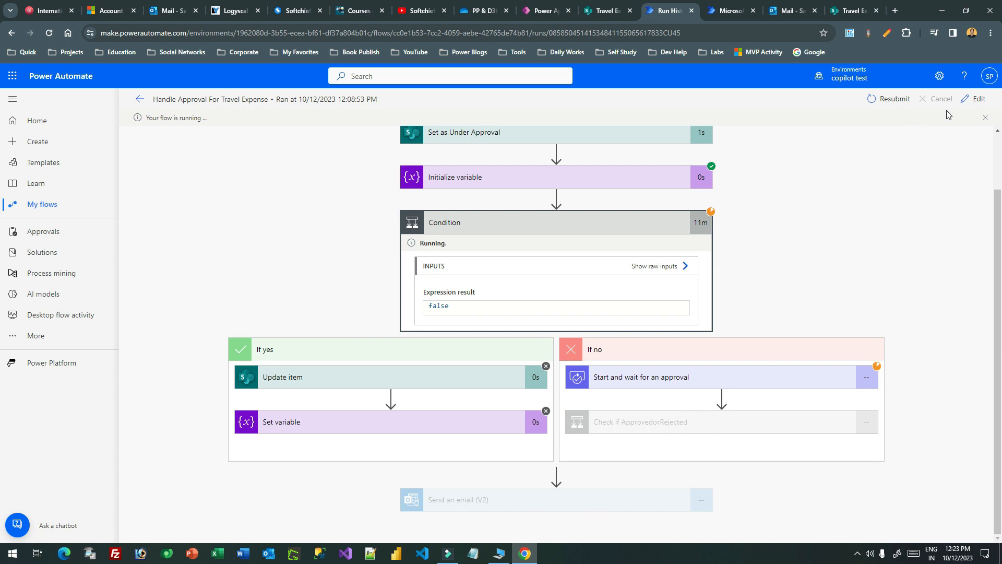
pyautogui.click(49, 32)
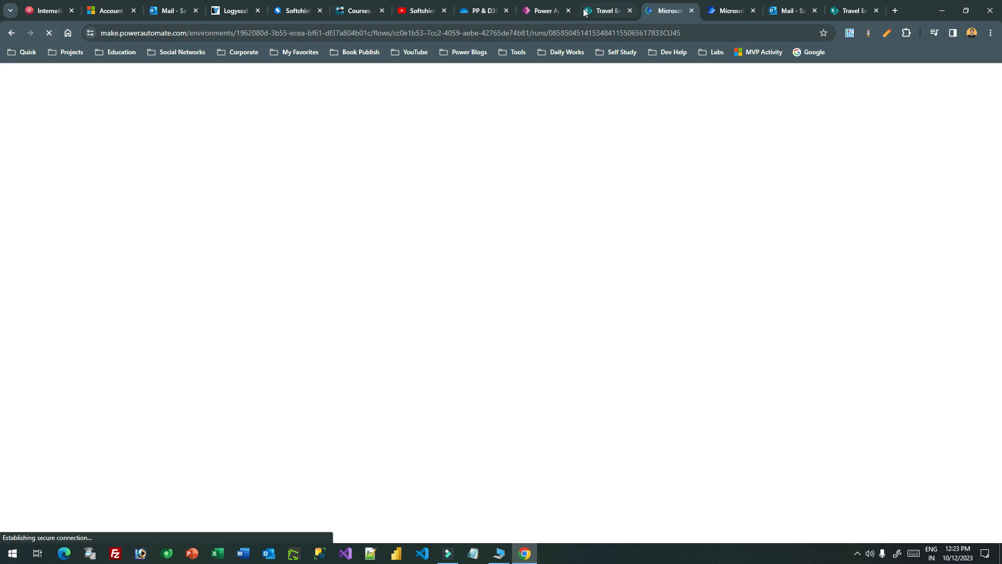
pyautogui.click(603, 10)
pyautogui.click(504, 337)
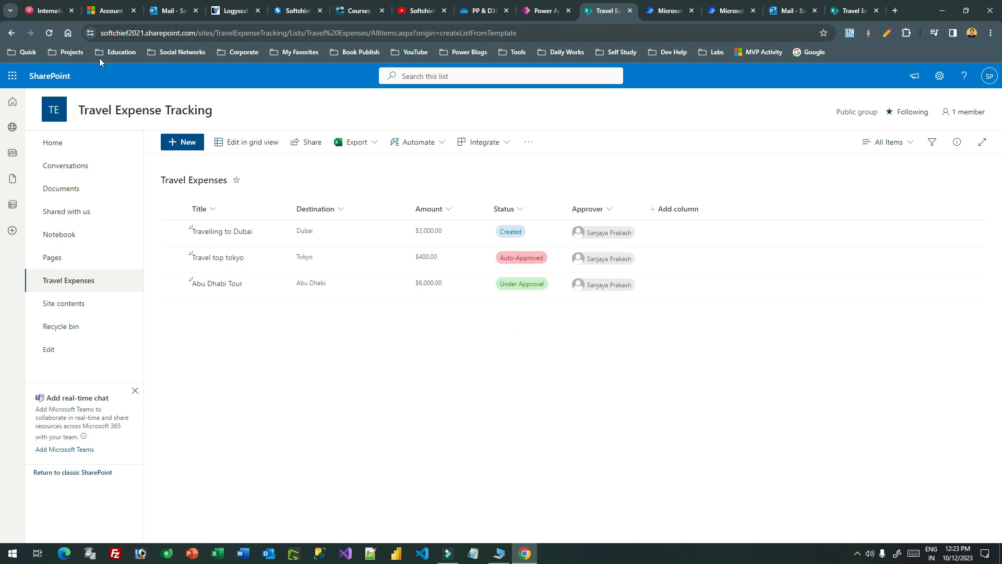
pyautogui.click(49, 33)
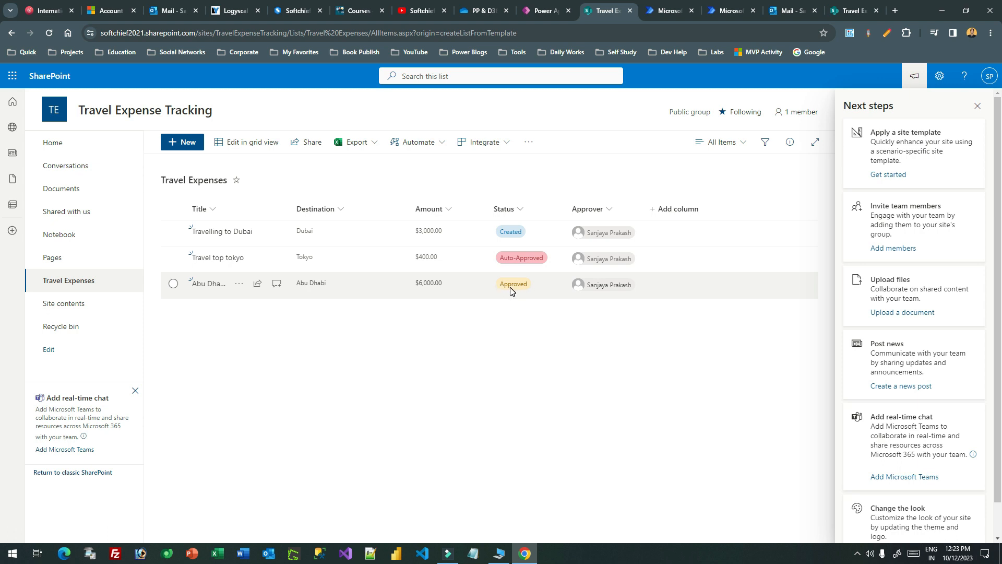
pyautogui.click(975, 109)
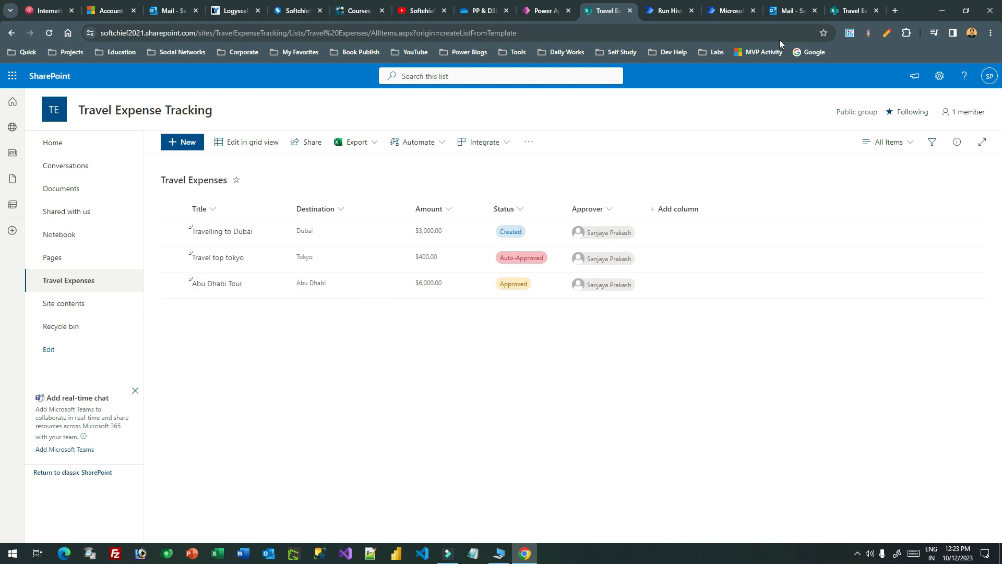
# Compare the response details in the Outlook approval email with the Abu Dhabi Tour status in the SharePoint list.
pyautogui.click(783, 11)
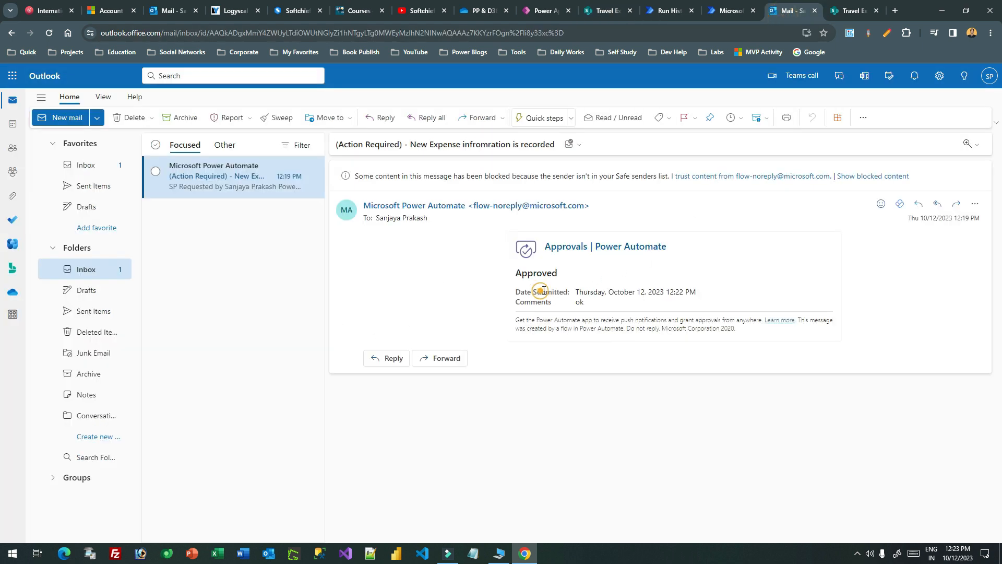
pyautogui.moveTo(541, 293); pyautogui.dragTo(661, 307)
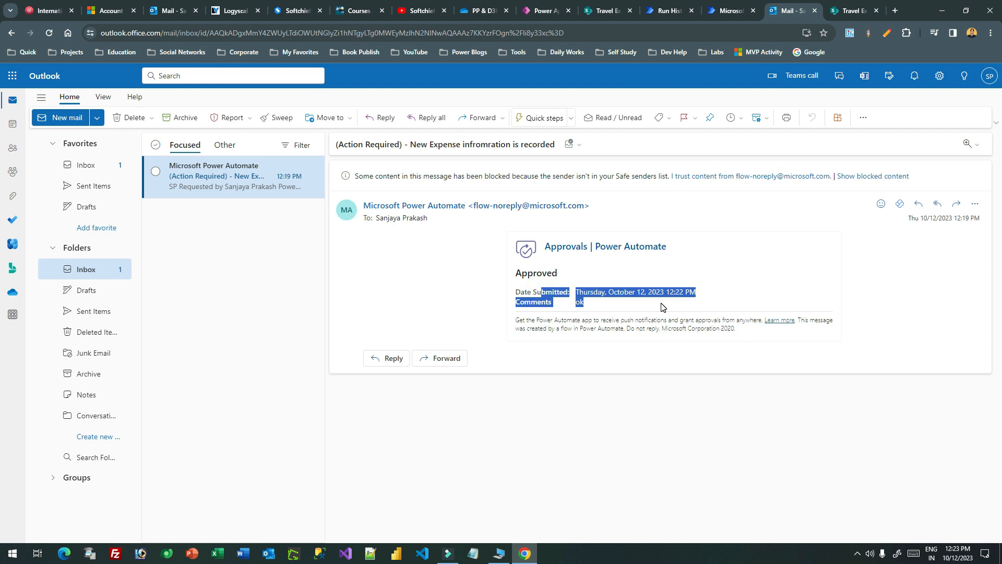
pyautogui.click(605, 10)
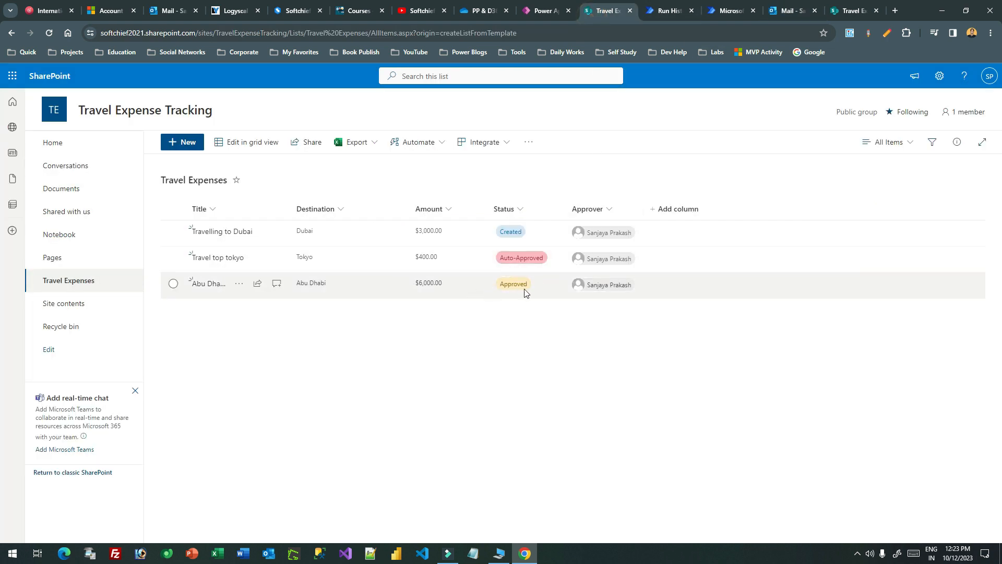
# Reload Outlook and check the Focused and Other inboxes for the expense outcome email.
pyautogui.click(788, 10)
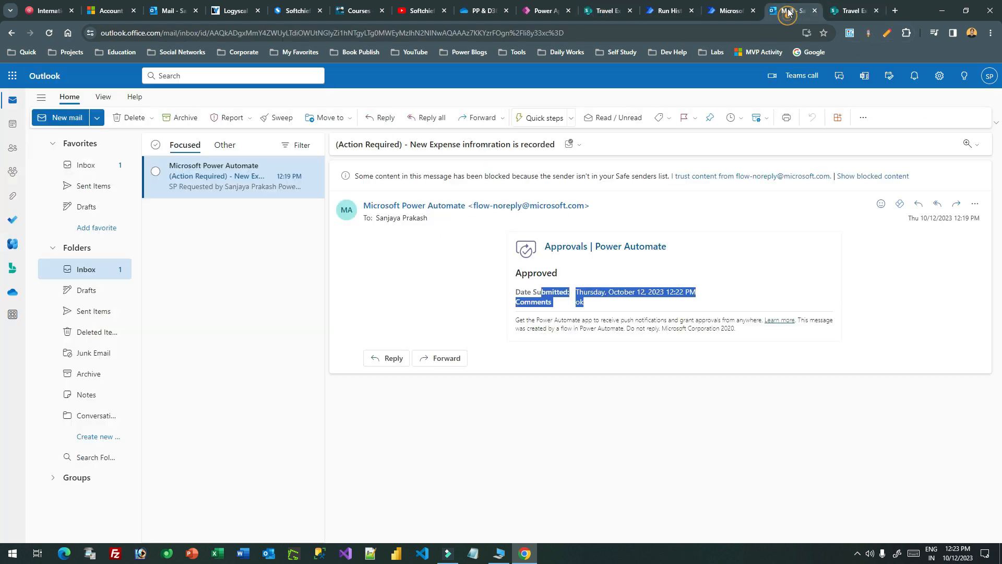
pyautogui.click(87, 164)
pyautogui.click(181, 175)
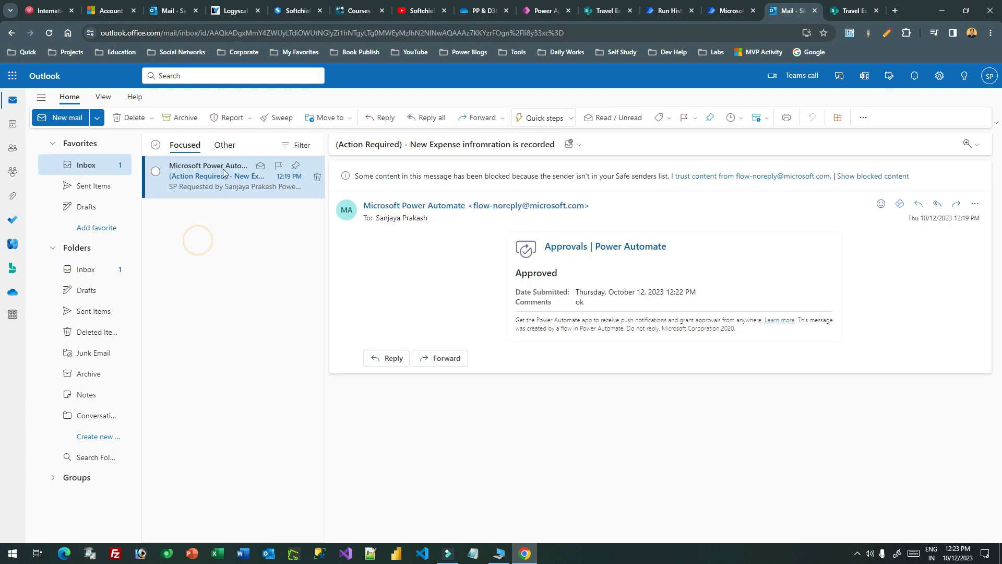
pyautogui.click(49, 33)
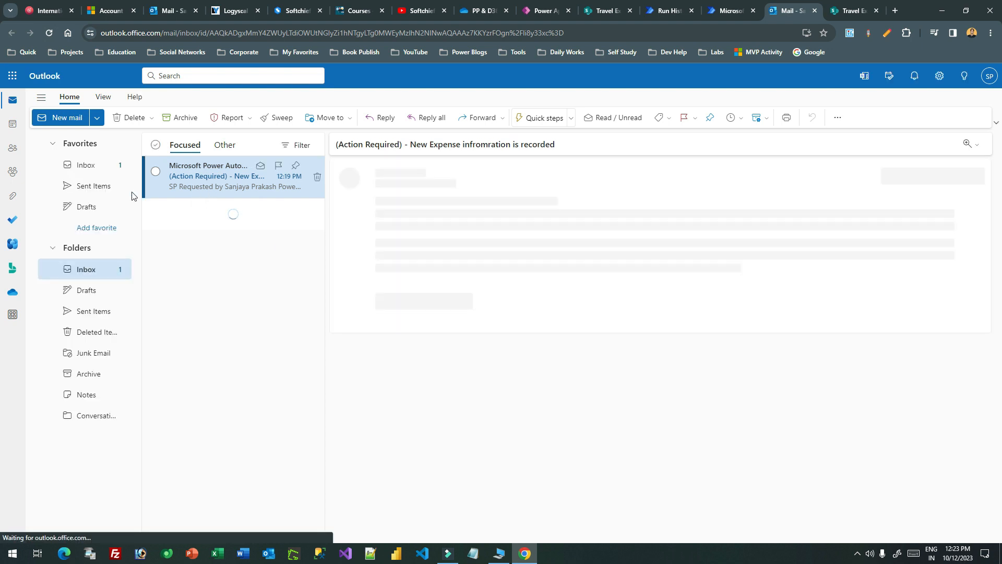
pyautogui.click(112, 164)
pyautogui.click(214, 176)
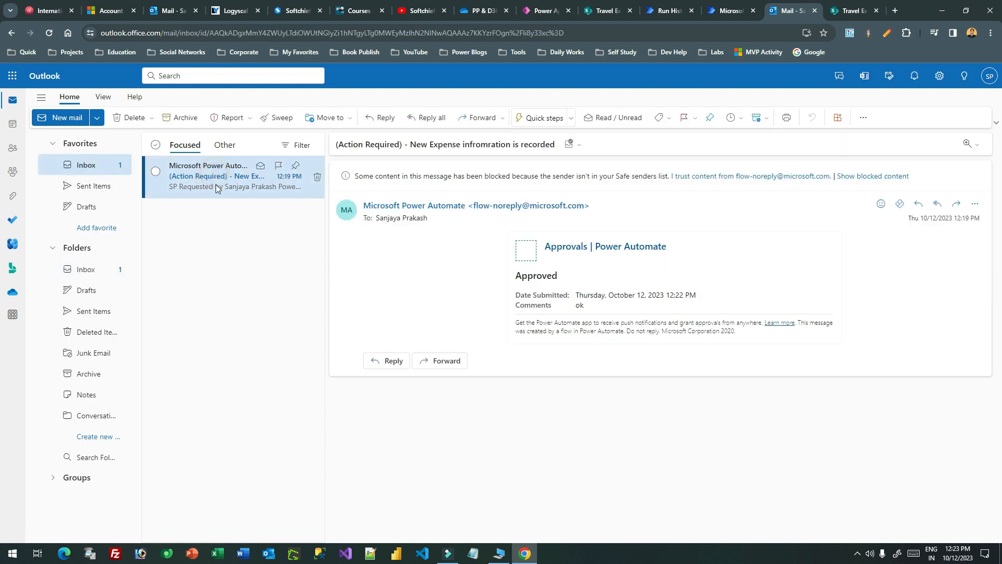
pyautogui.click(225, 145)
pyautogui.click(182, 145)
pyautogui.click(188, 179)
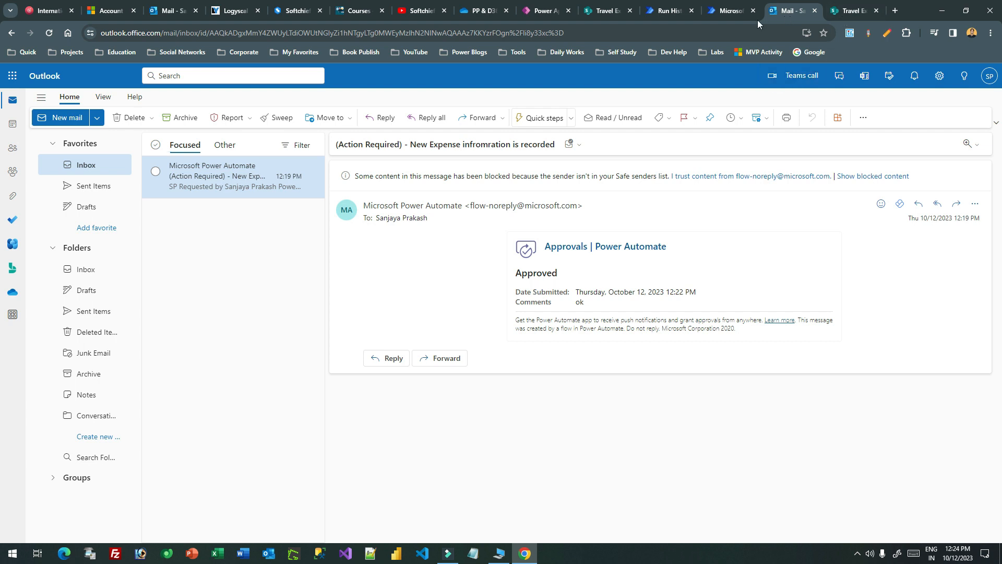
# Return to the Power Automate flow run and inspect all inputs and outputs of the Send an email (V2) action.
pyautogui.click(730, 10)
pyautogui.click(667, 10)
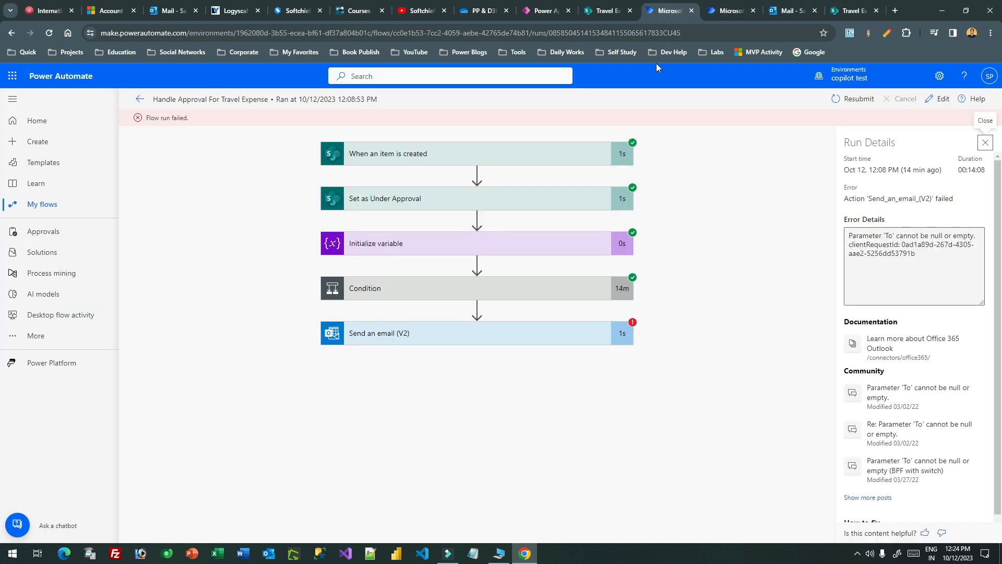
pyautogui.click(984, 118)
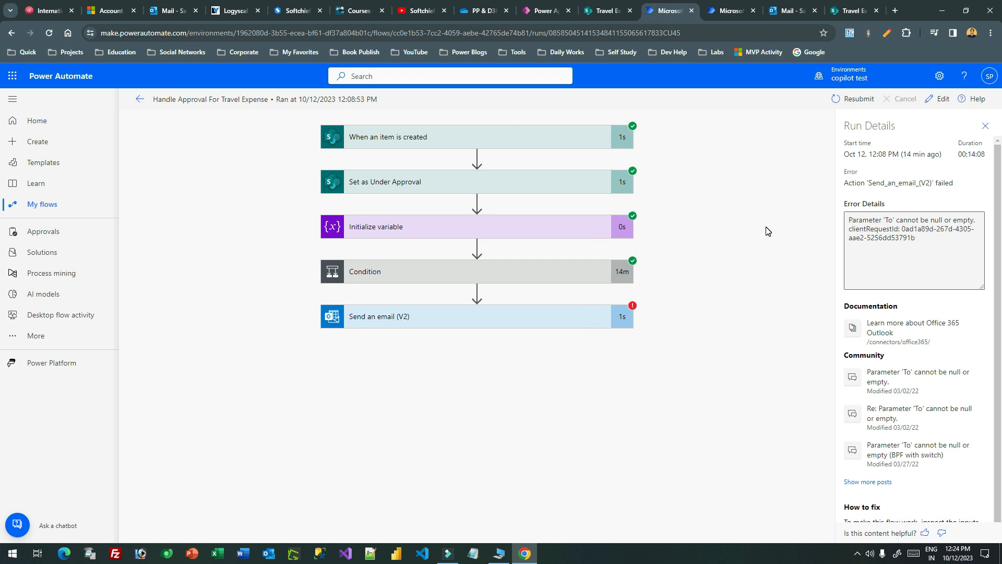
pyautogui.click(573, 312)
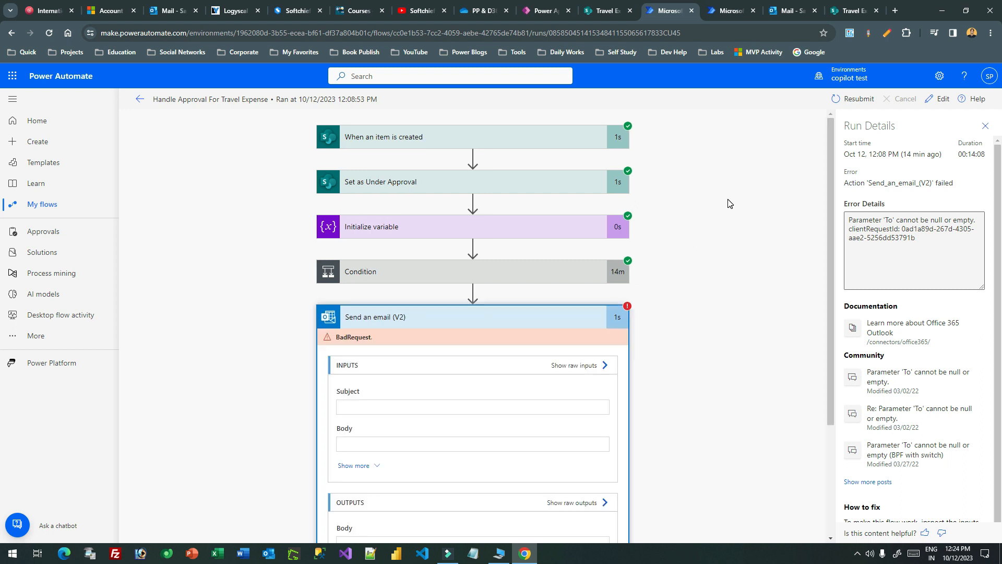
pyautogui.scroll(-3, 729, 202)
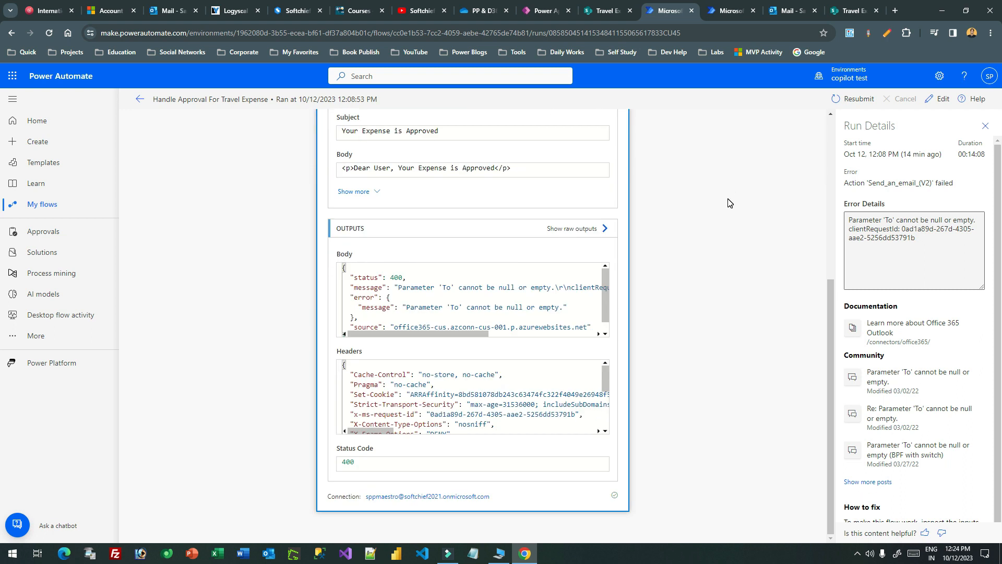
pyautogui.scroll(3, 729, 202)
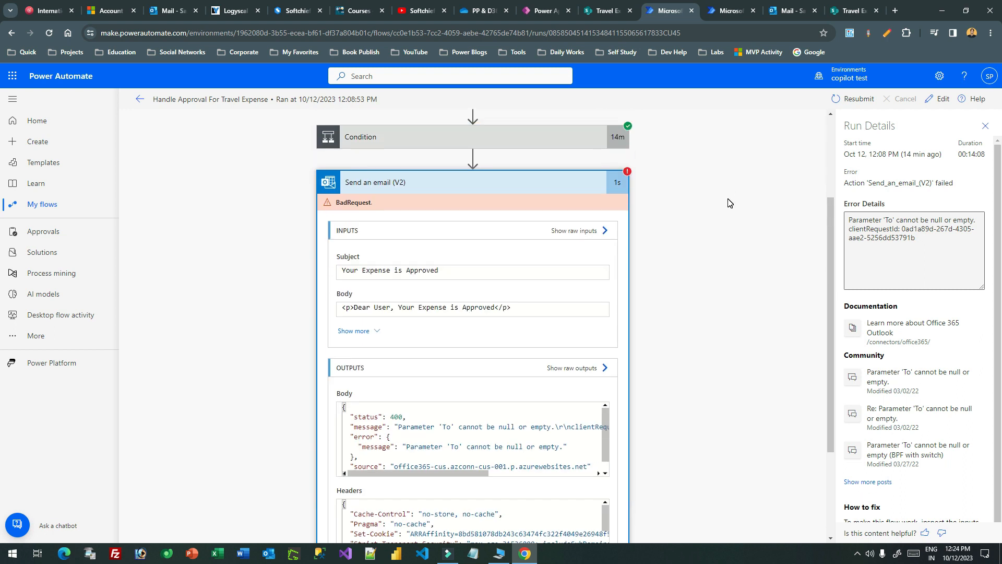
pyautogui.click(375, 330)
pyautogui.scroll(-3, 462, 295)
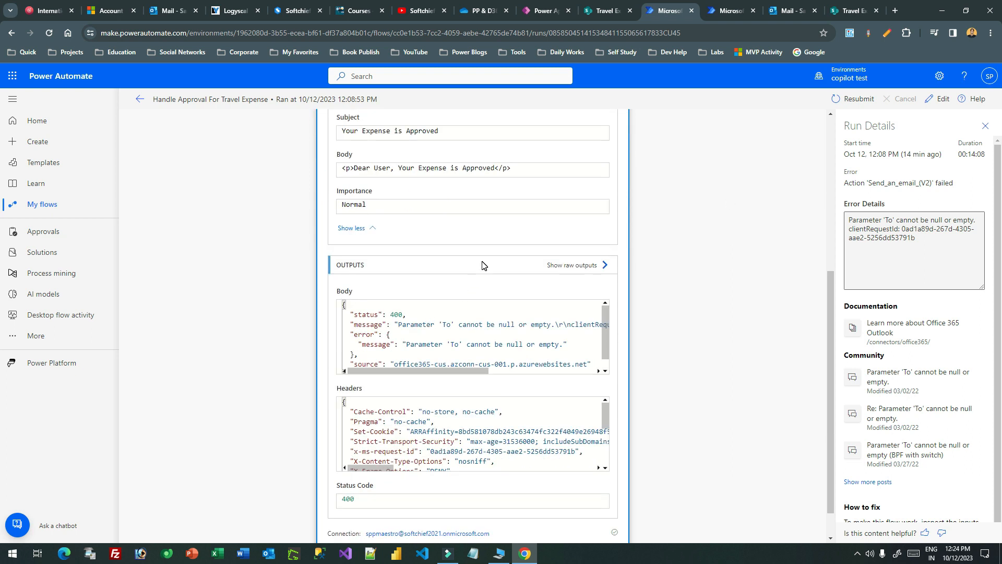
pyautogui.scroll(4, 482, 266)
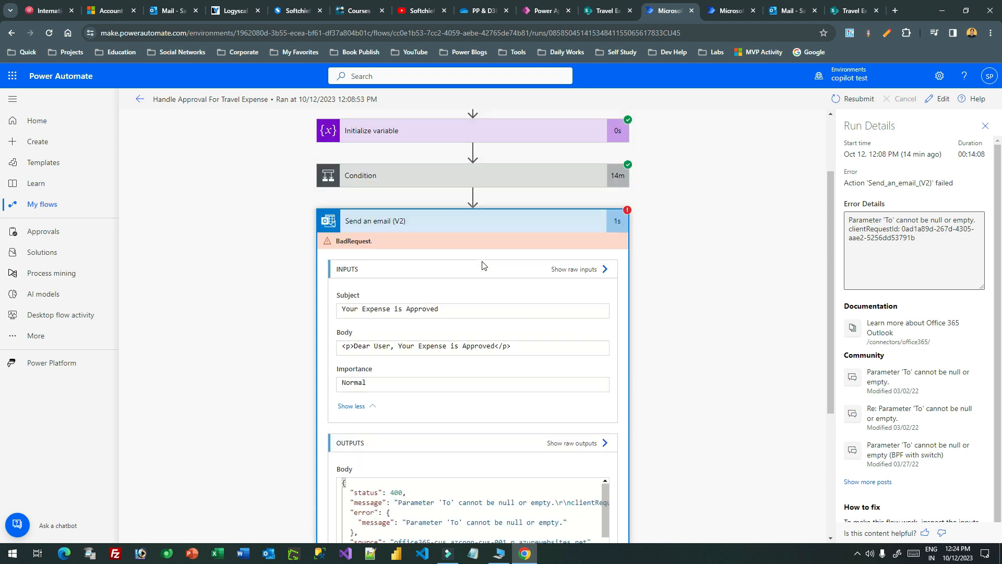
pyautogui.scroll(1, 483, 265)
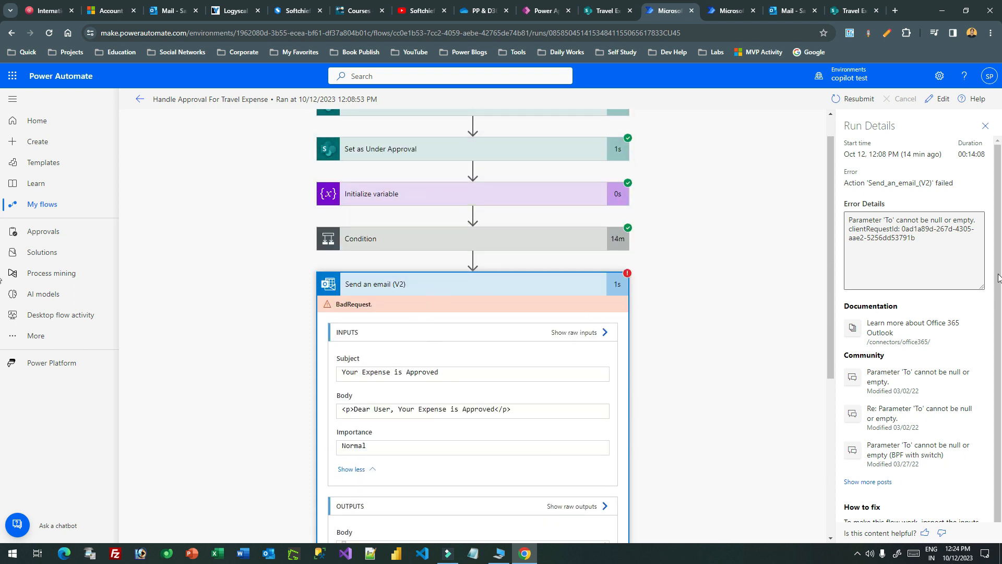
# Read the error details of the travel expense flow run.
pyautogui.moveTo(903, 220)
pyautogui.mouseDown()
pyautogui.moveTo(957, 220)
pyautogui.moveTo(883, 230)
pyautogui.moveTo(911, 237)
pyautogui.mouseUp()
pyautogui.click(920, 236)
pyautogui.click(912, 238)
pyautogui.click(911, 237)
# Open the travel expense flow for editing and review its Send an email (V2) recipient and Initialize variable settings.
pyautogui.click(938, 100)
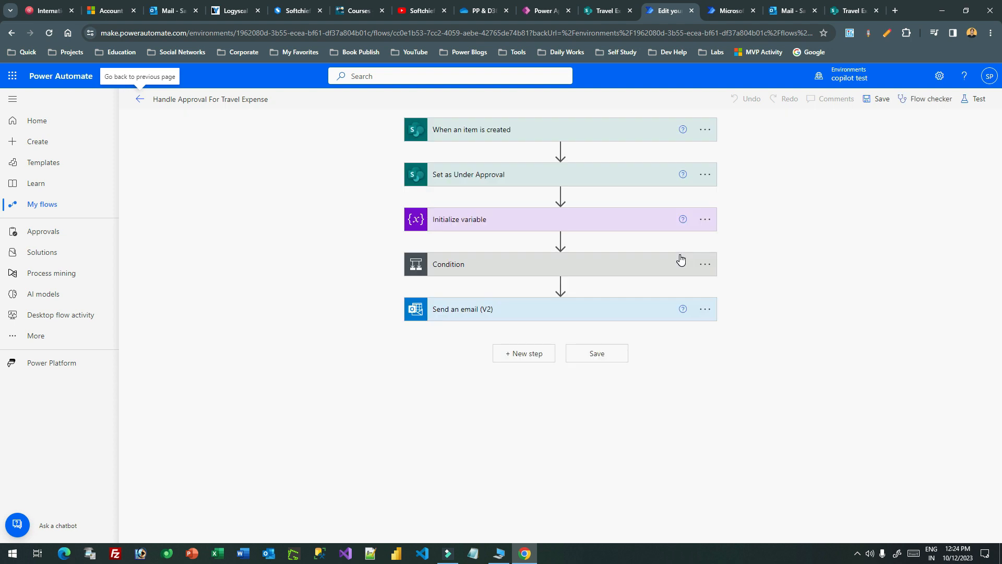
pyautogui.click(579, 308)
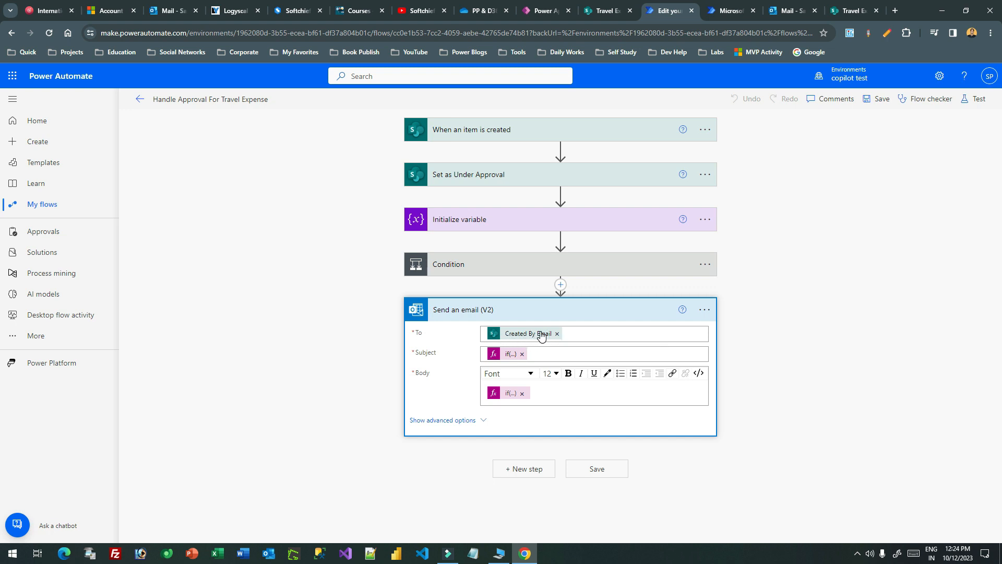
pyautogui.click(590, 266)
pyautogui.click(590, 266)
pyautogui.click(595, 216)
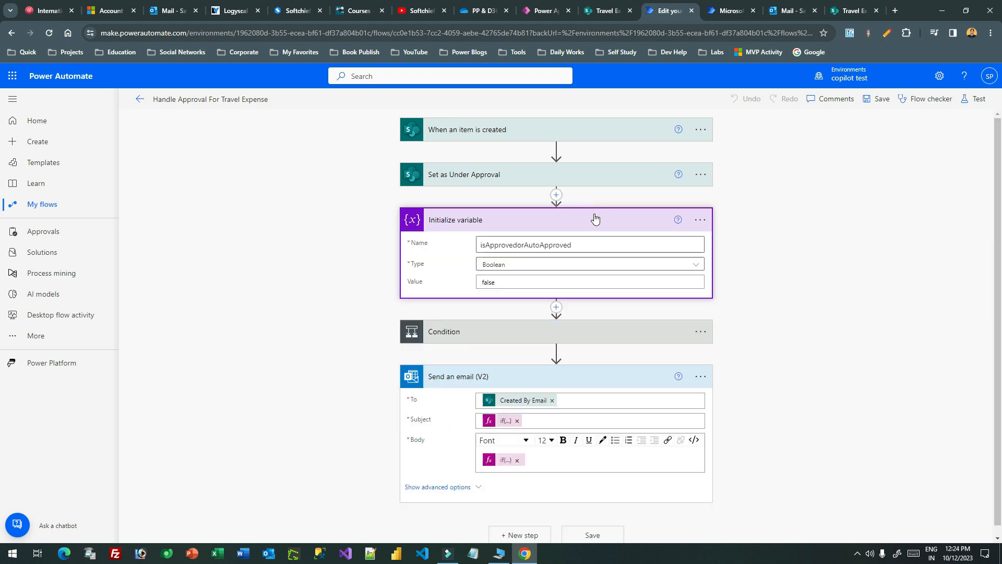
pyautogui.click(595, 218)
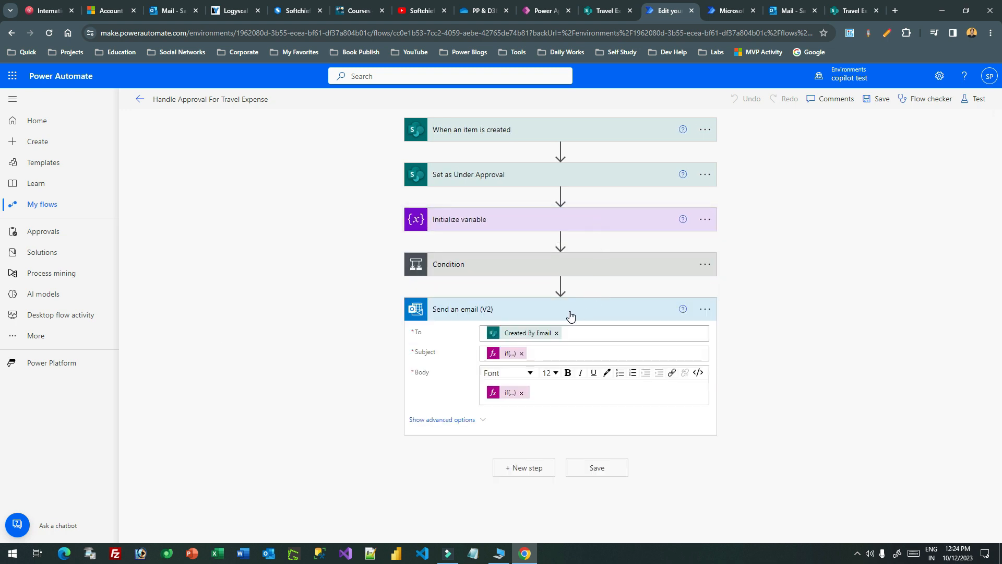
# Review the flow's trigger, Condition branches, approval action settings and final email action in the editor.
pyautogui.click(590, 136)
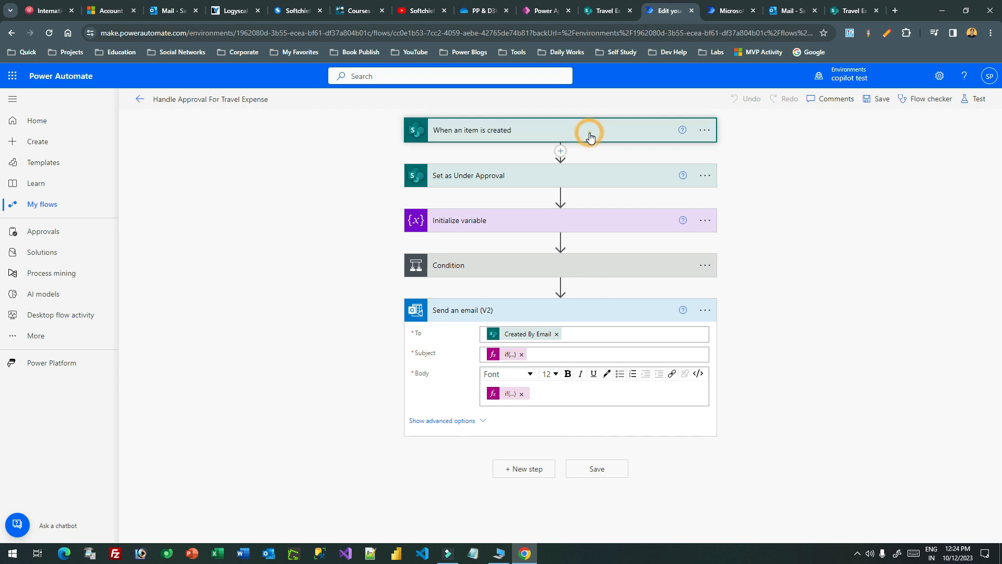
pyautogui.click(588, 134)
pyautogui.click(702, 260)
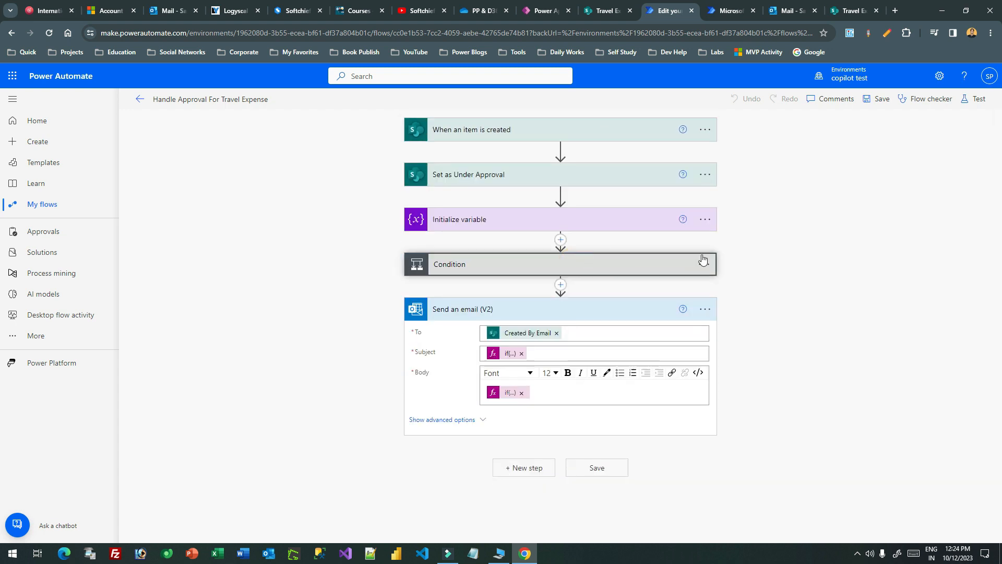
pyautogui.scroll(-3, 715, 245)
pyautogui.click(710, 214)
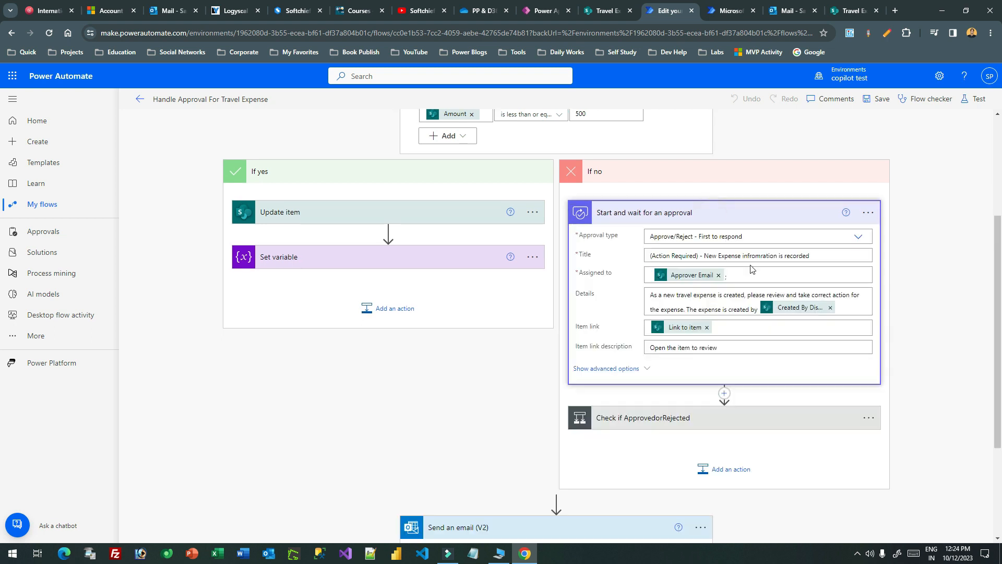
pyautogui.scroll(-3, 756, 261)
pyautogui.scroll(6, 756, 259)
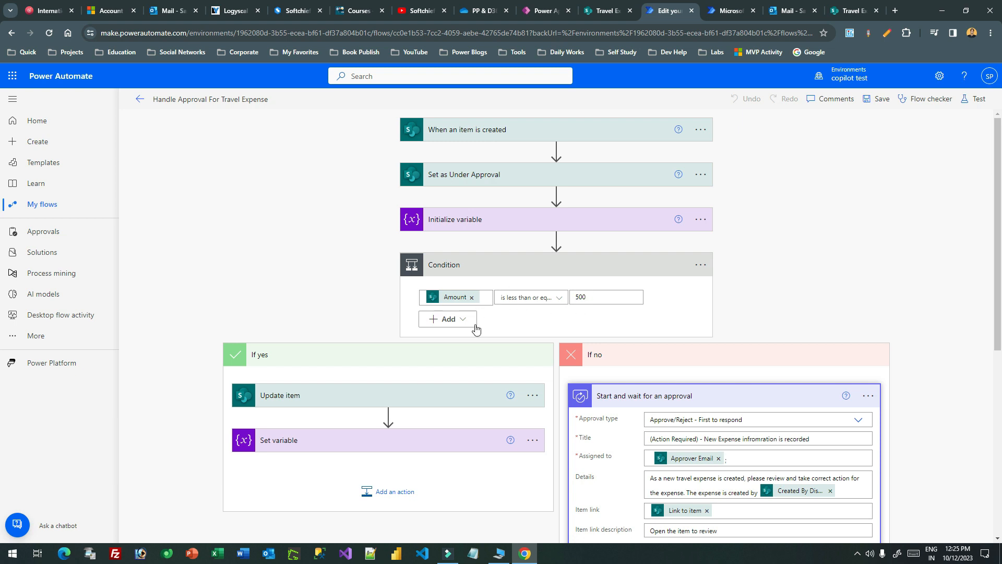
pyautogui.scroll(-5, 859, 296)
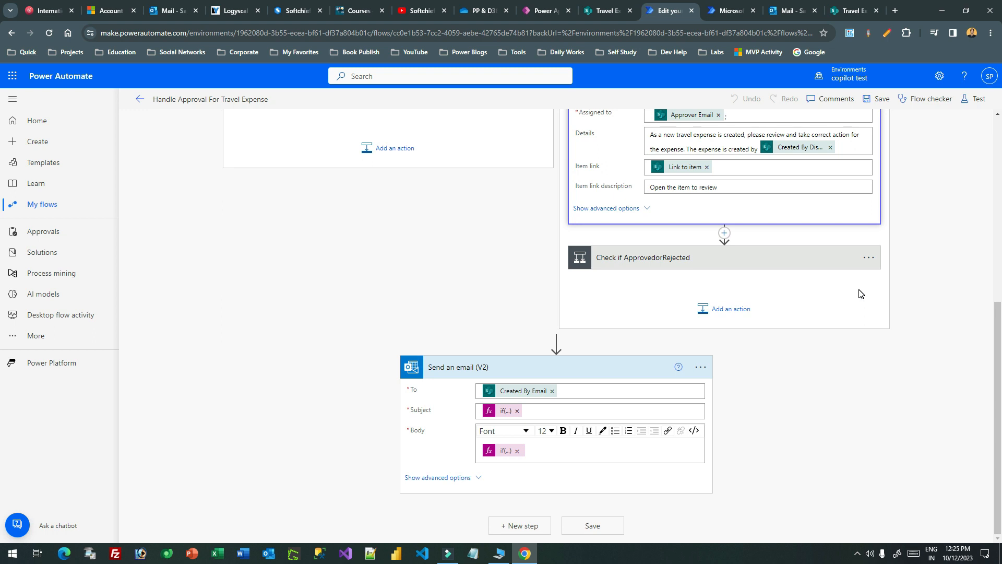
pyautogui.scroll(5, 860, 293)
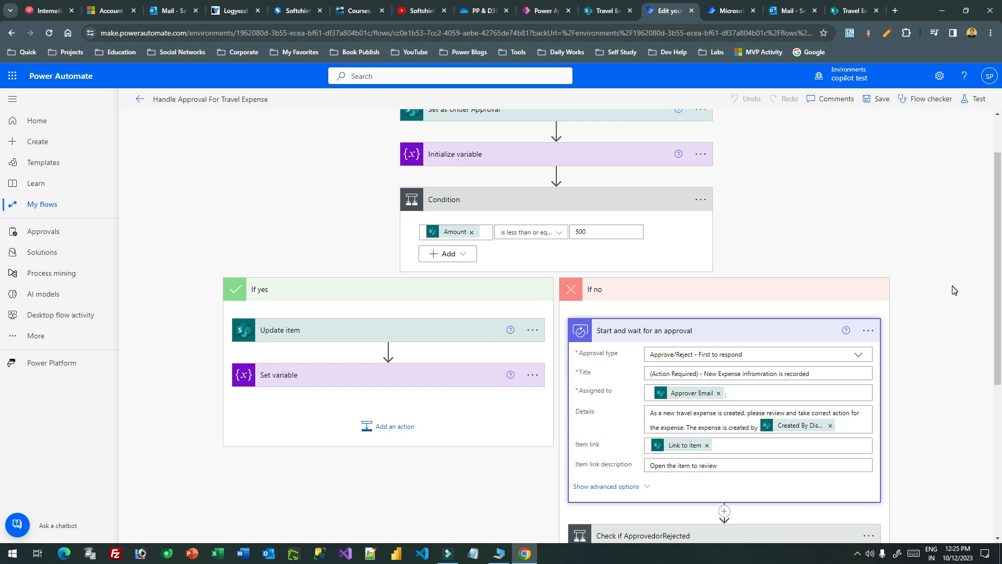
pyautogui.scroll(1, 953, 290)
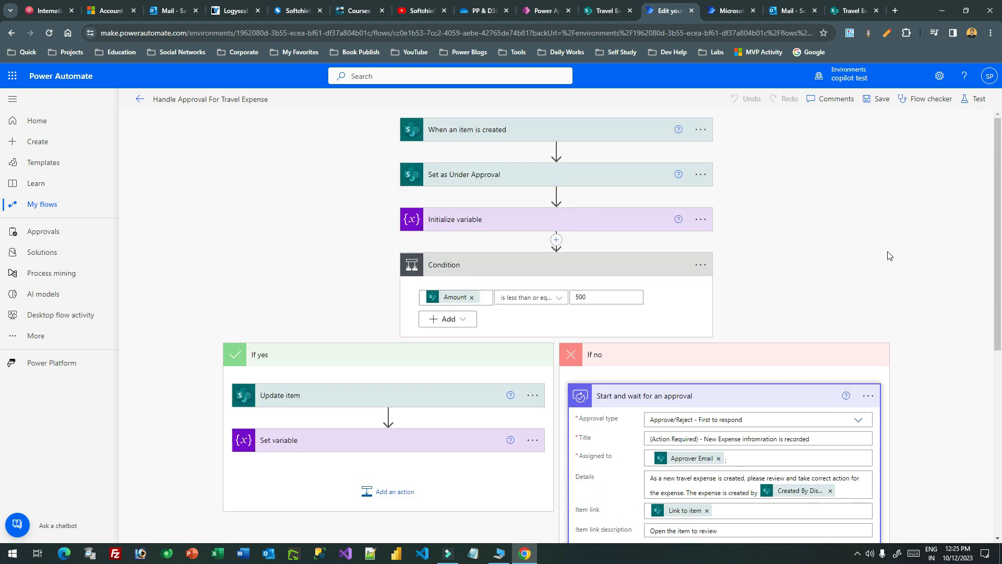